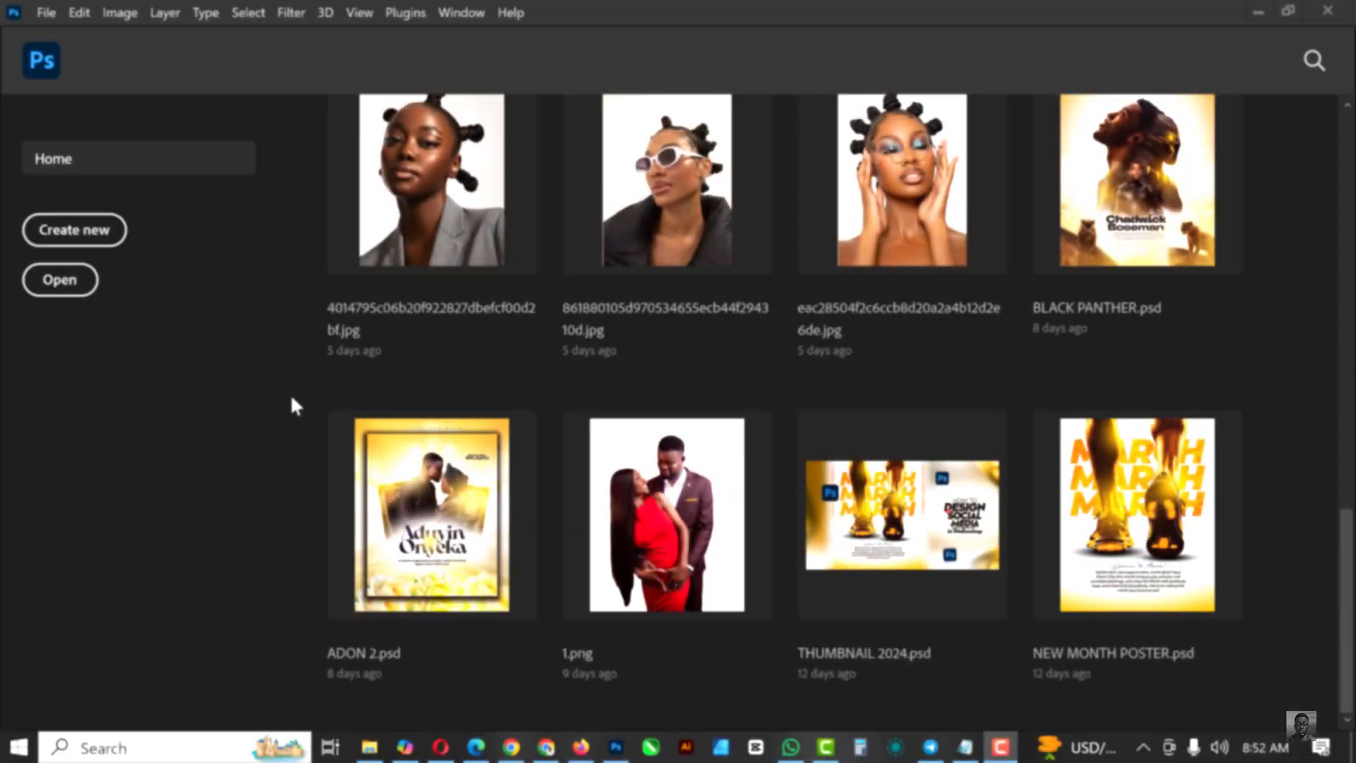
# Step: Create a new 5 x 5 inch, 300 ppi RGB document with a transparent background named "SOCIAL MEDIA FLYER (SOUNDCORE)"
pyautogui.click(46, 12)
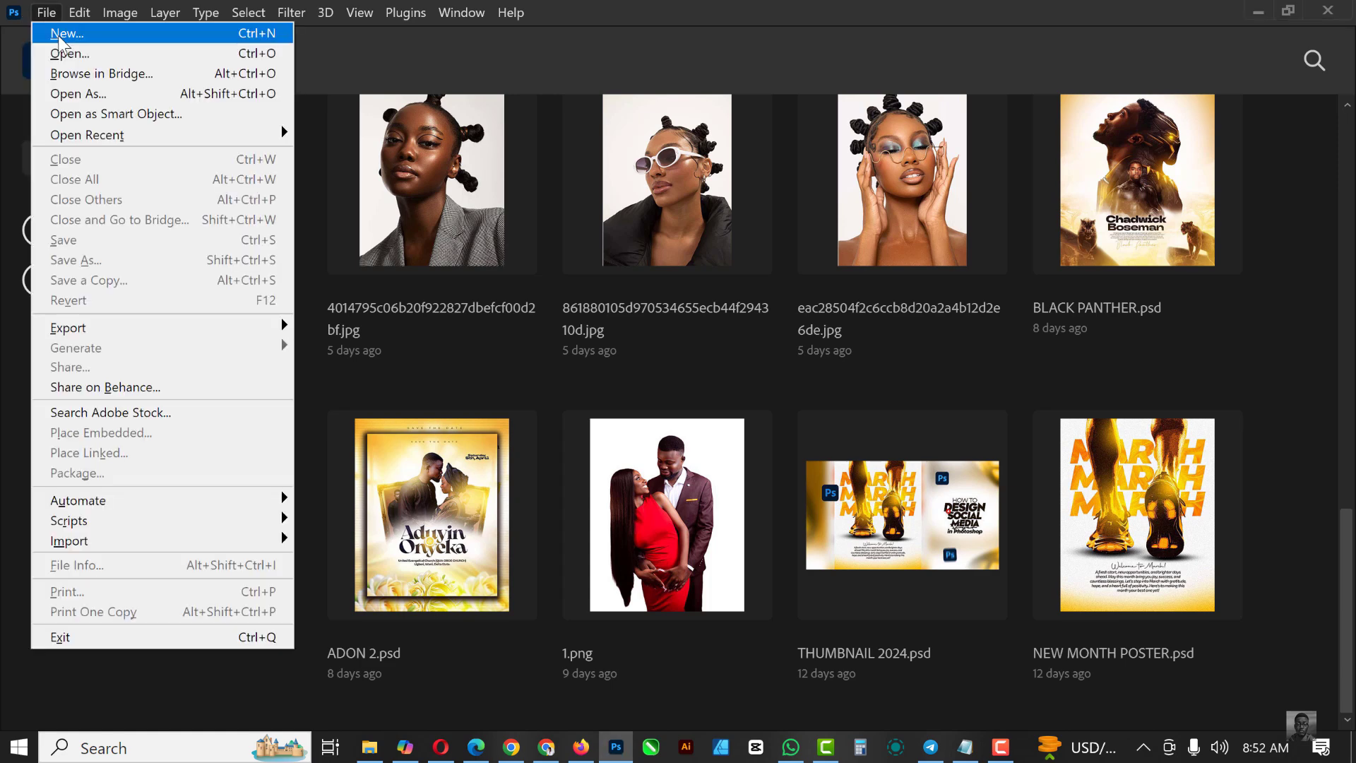
pyautogui.click(60, 35)
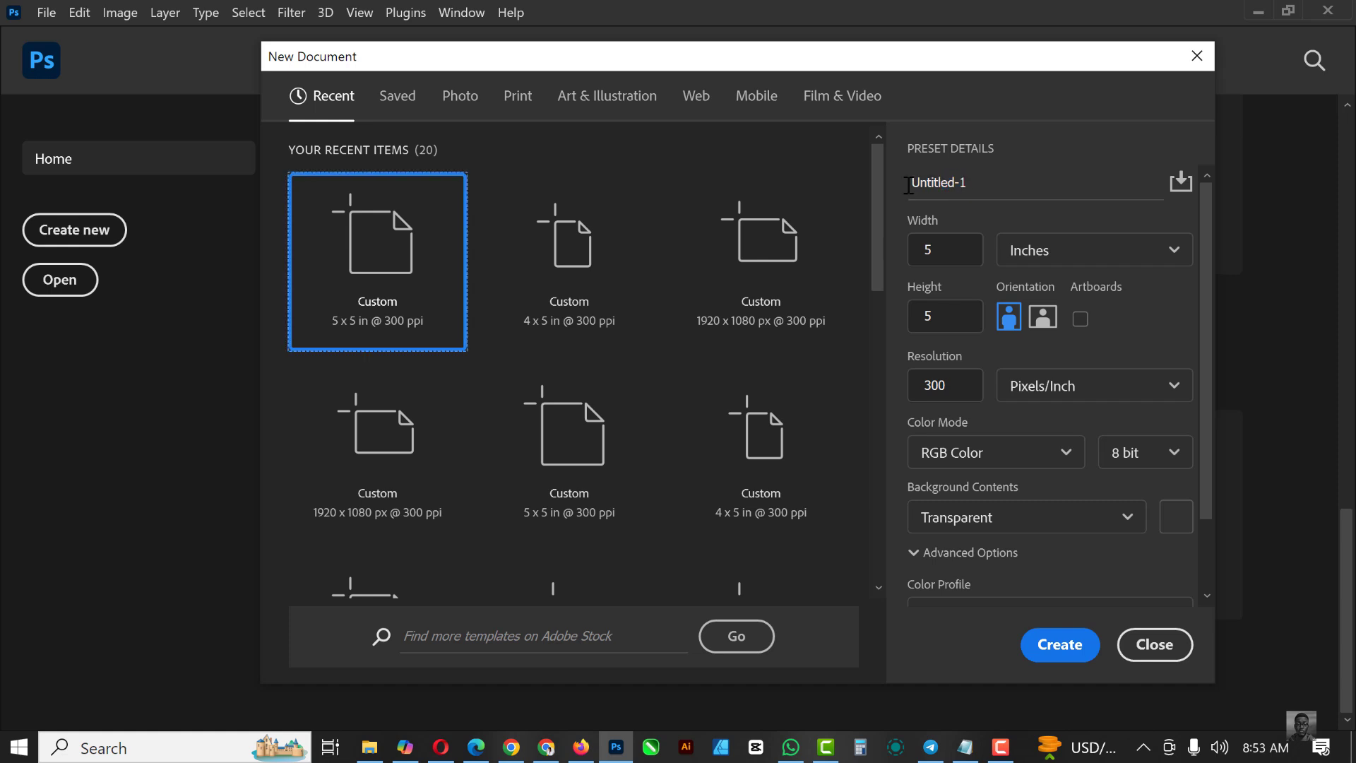
pyautogui.moveTo(980, 185); pyautogui.dragTo(927, 182)
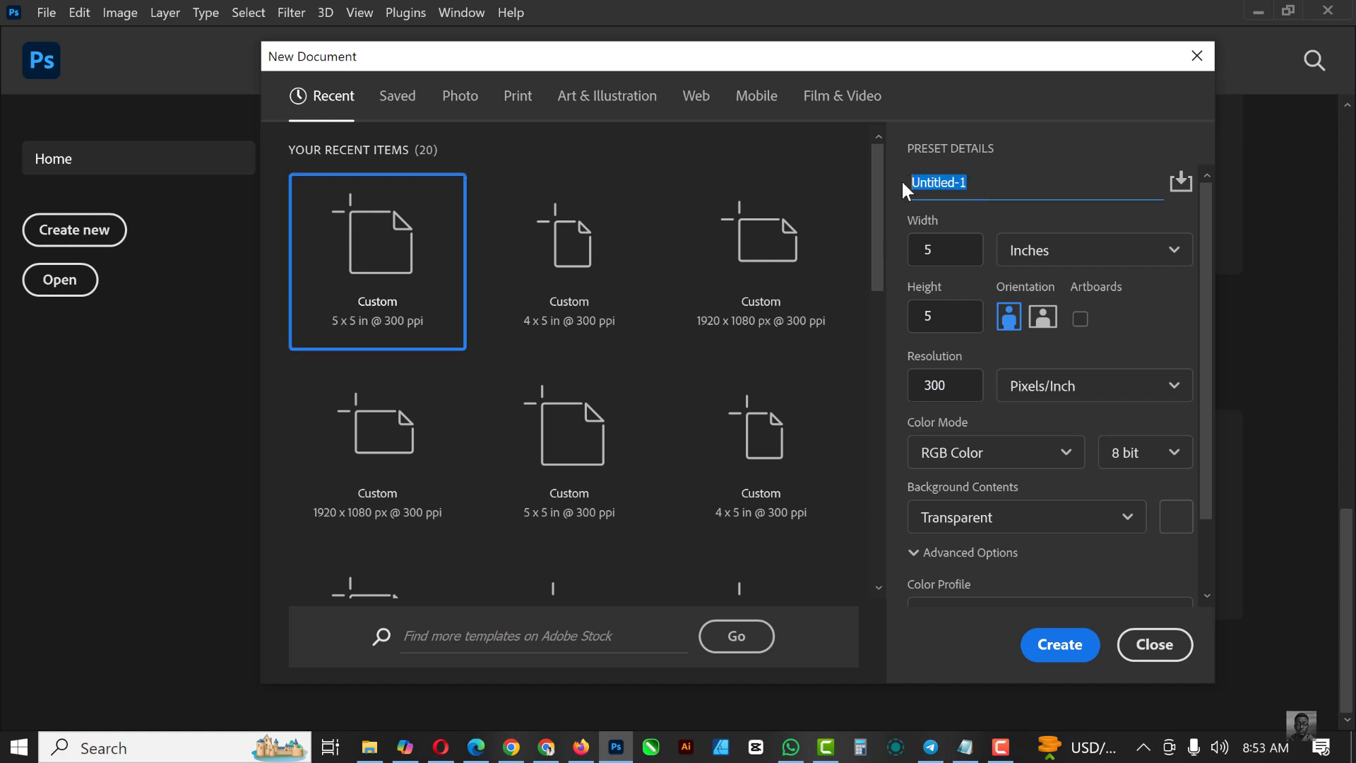
pyautogui.write('SOCIAL MEDIA FLYER (')
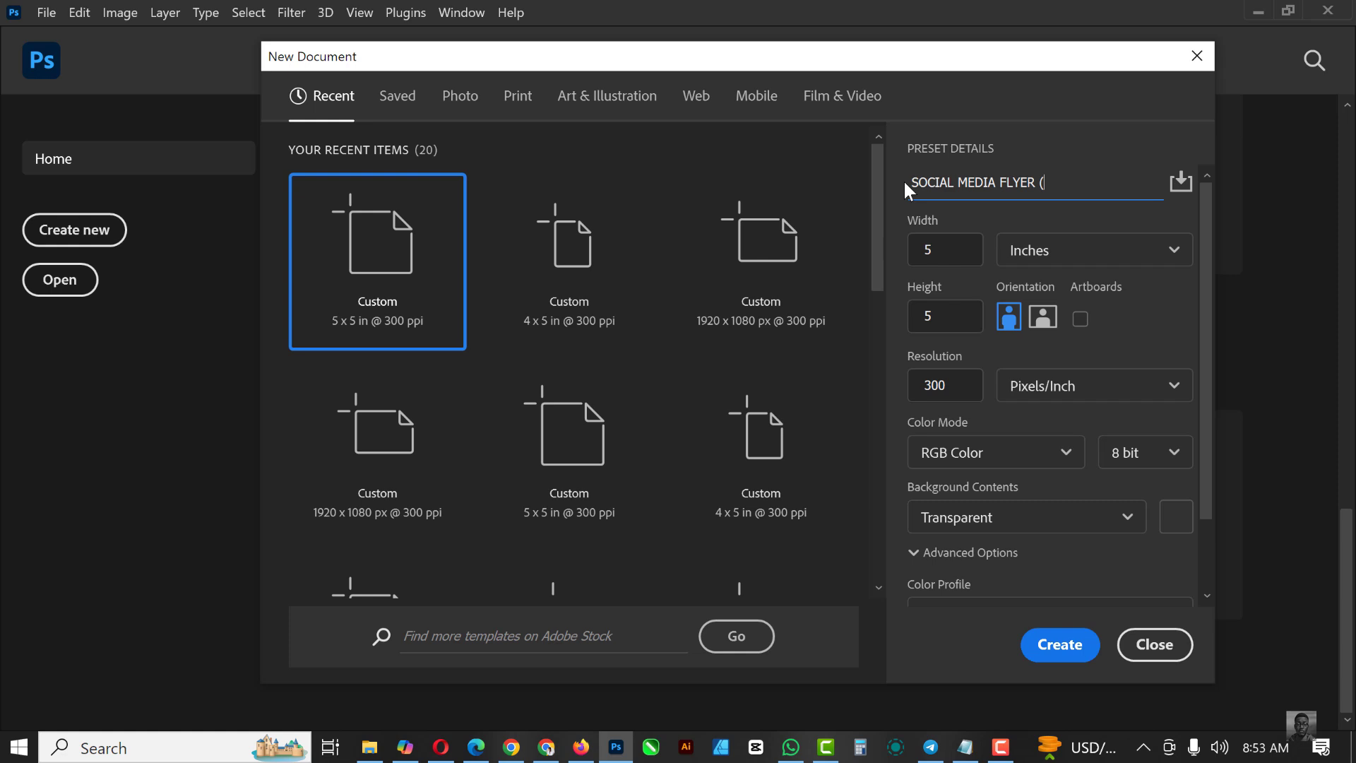
pyautogui.write('SOUNDCORE')
pyautogui.click(952, 253)
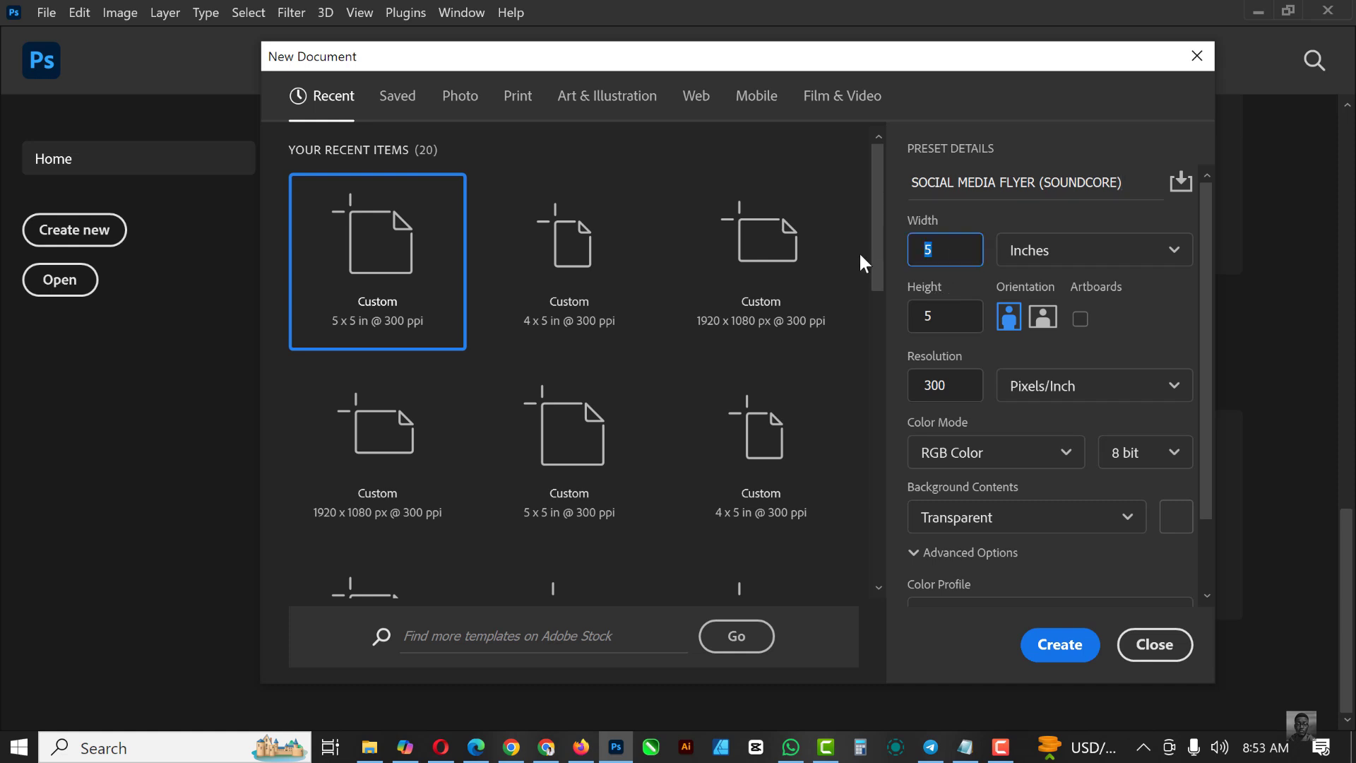
pyautogui.press('XF86MonBrightnessUp')
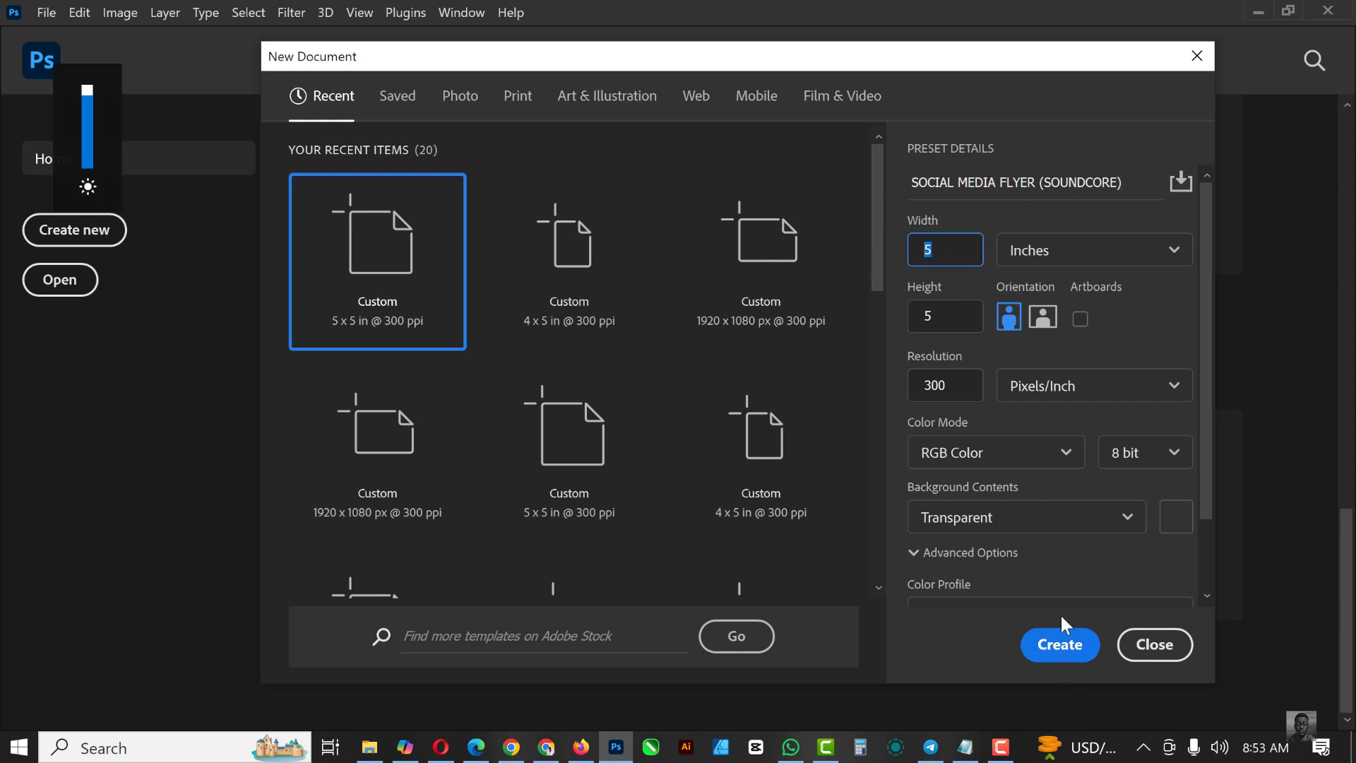
pyautogui.click(925, 330)
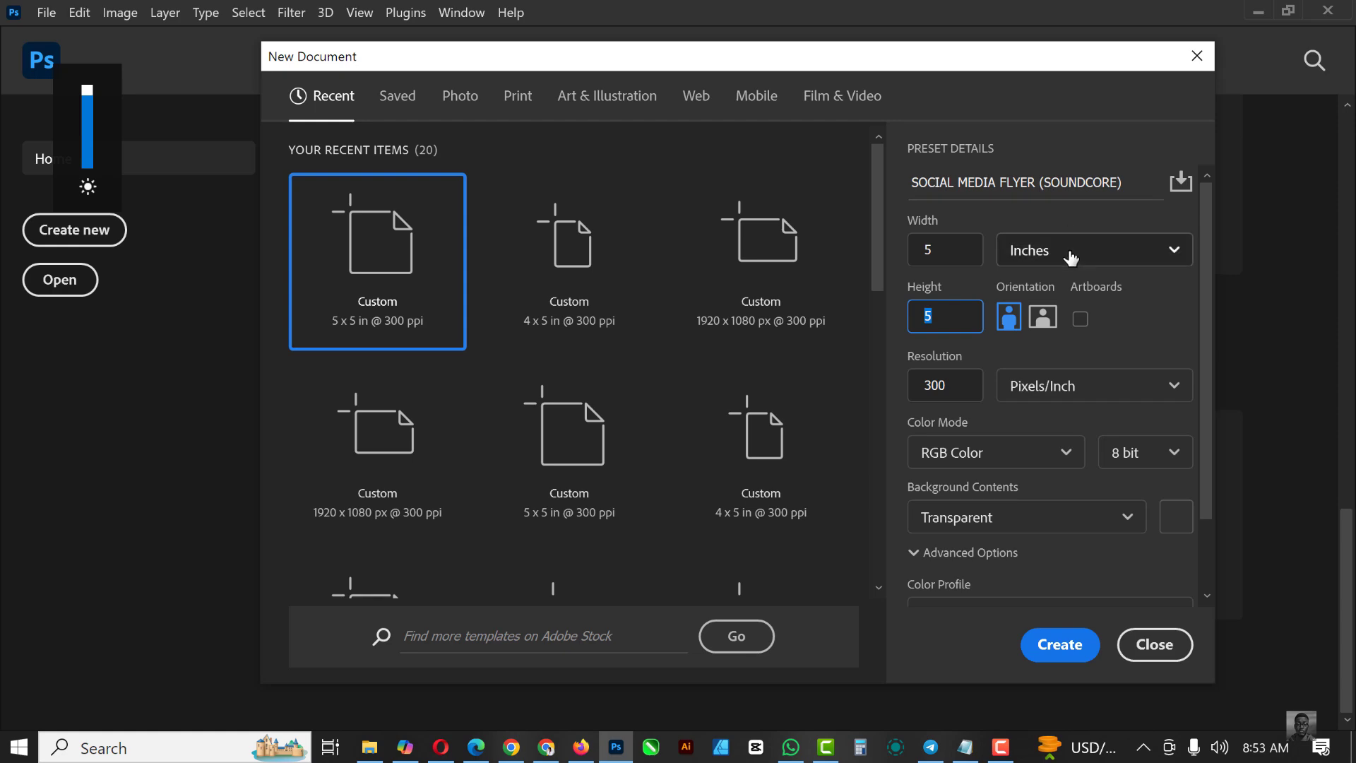
pyautogui.click(1059, 645)
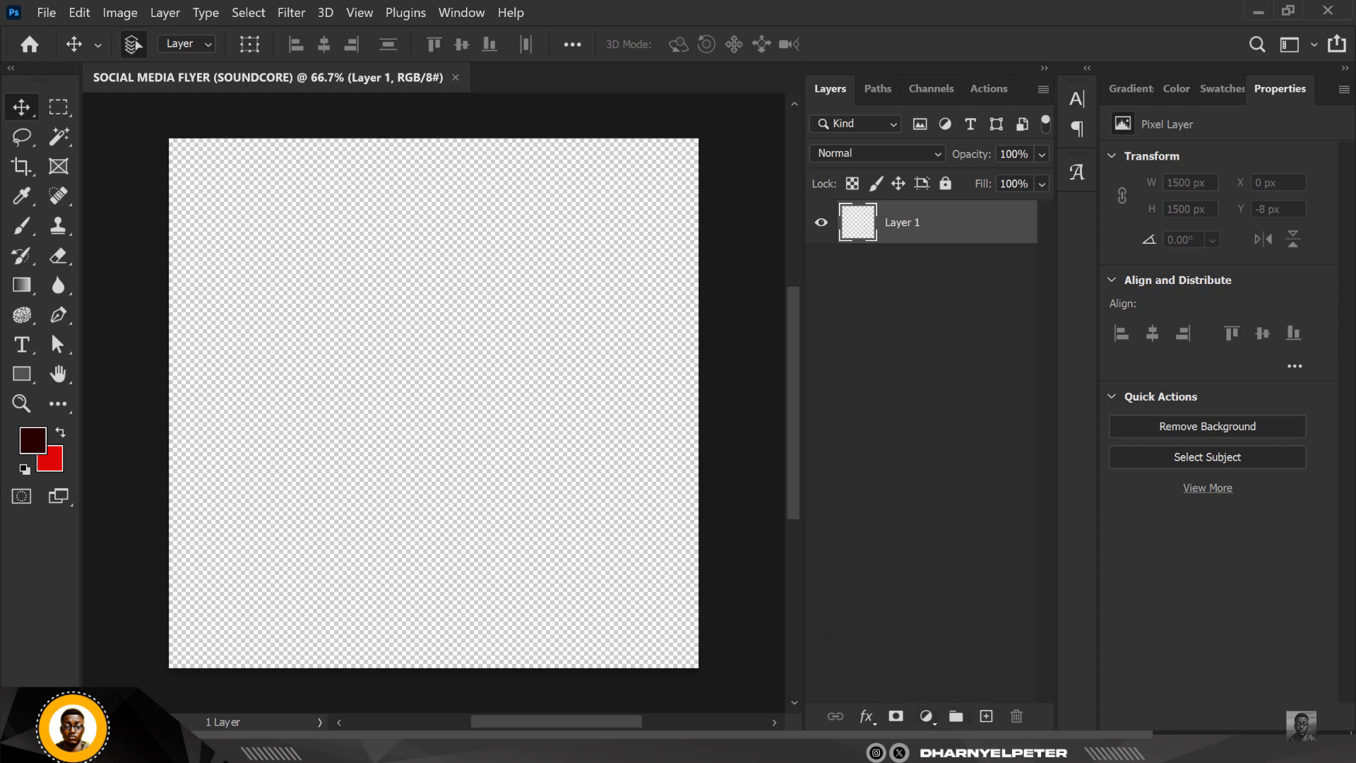
# Step: Copy the BG colour code from the Notepad list and add a Solid Color fill layer with colour 270101
pyautogui.hotkey('alt', 'Tab')
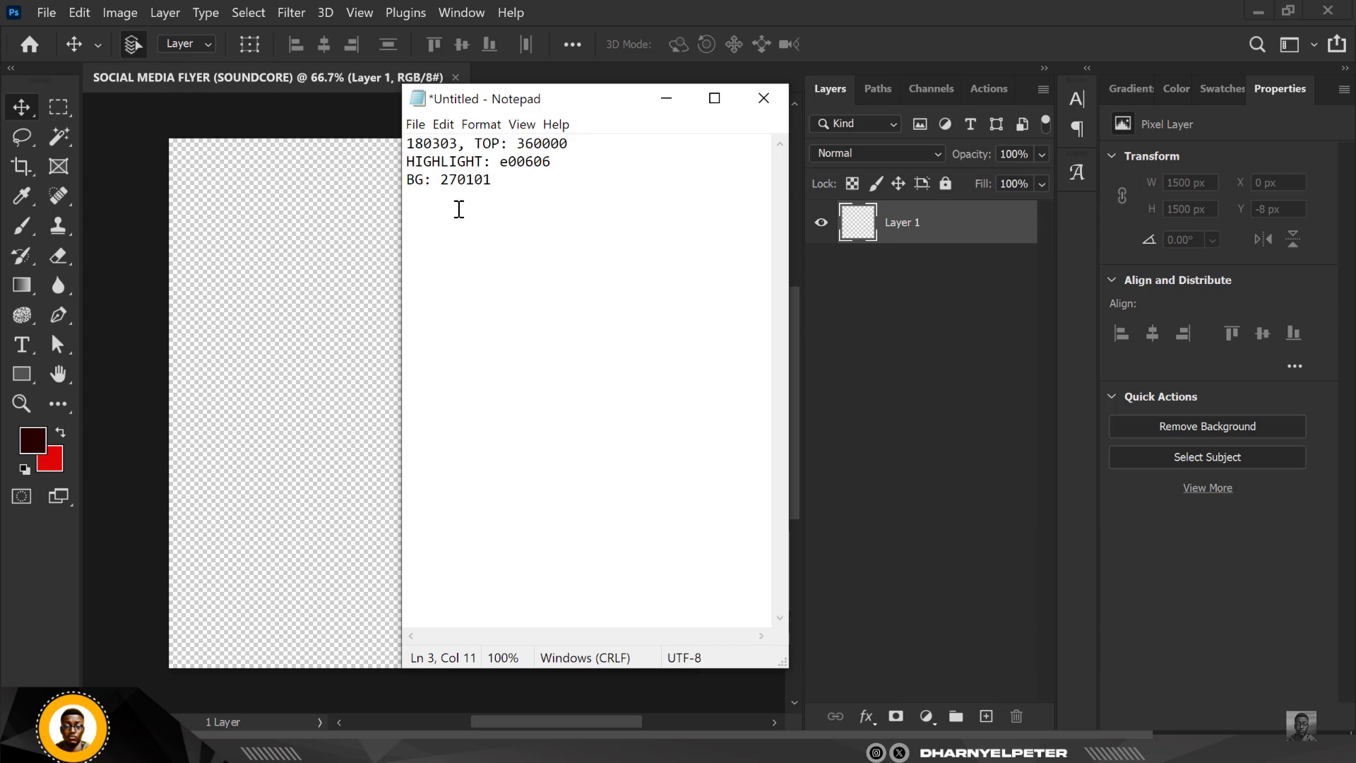
pyautogui.moveTo(501, 182); pyautogui.dragTo(449, 185)
pyautogui.click(668, 102)
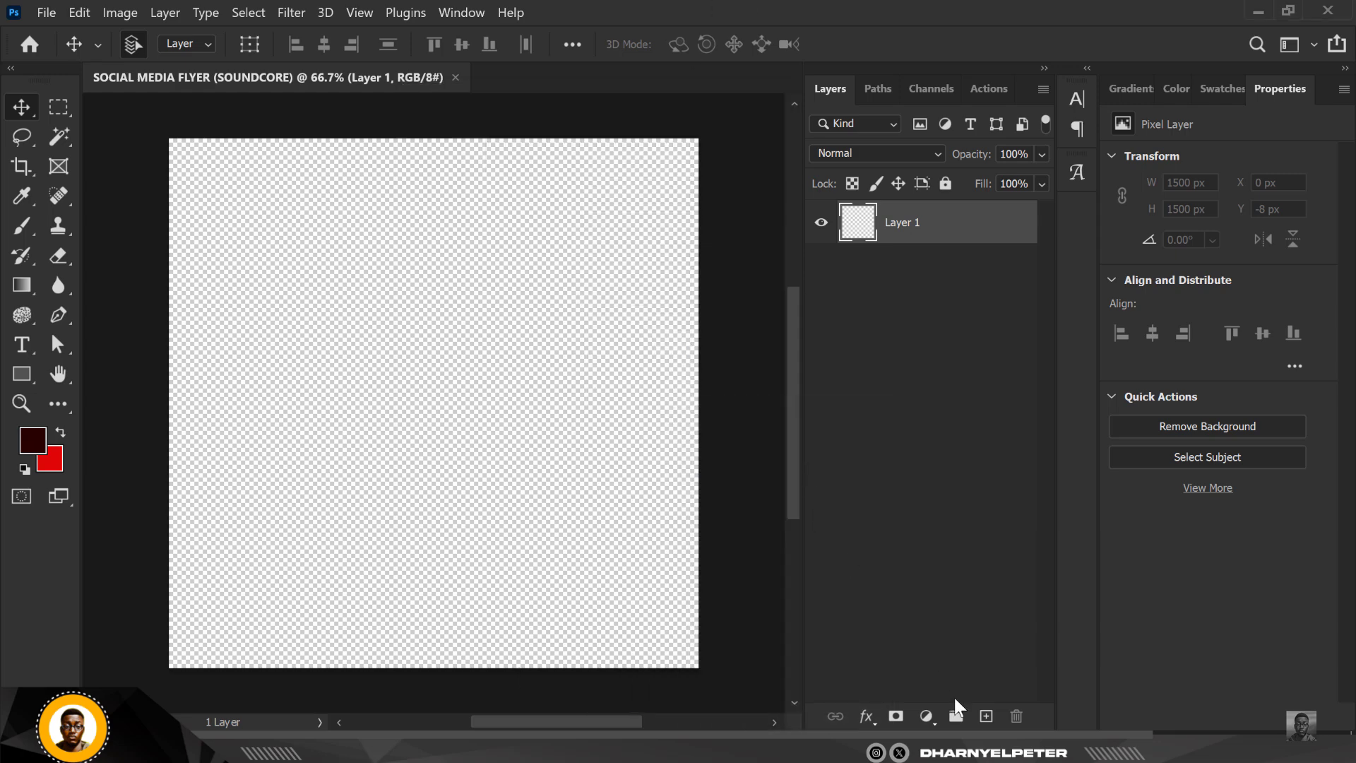
pyautogui.click(926, 716)
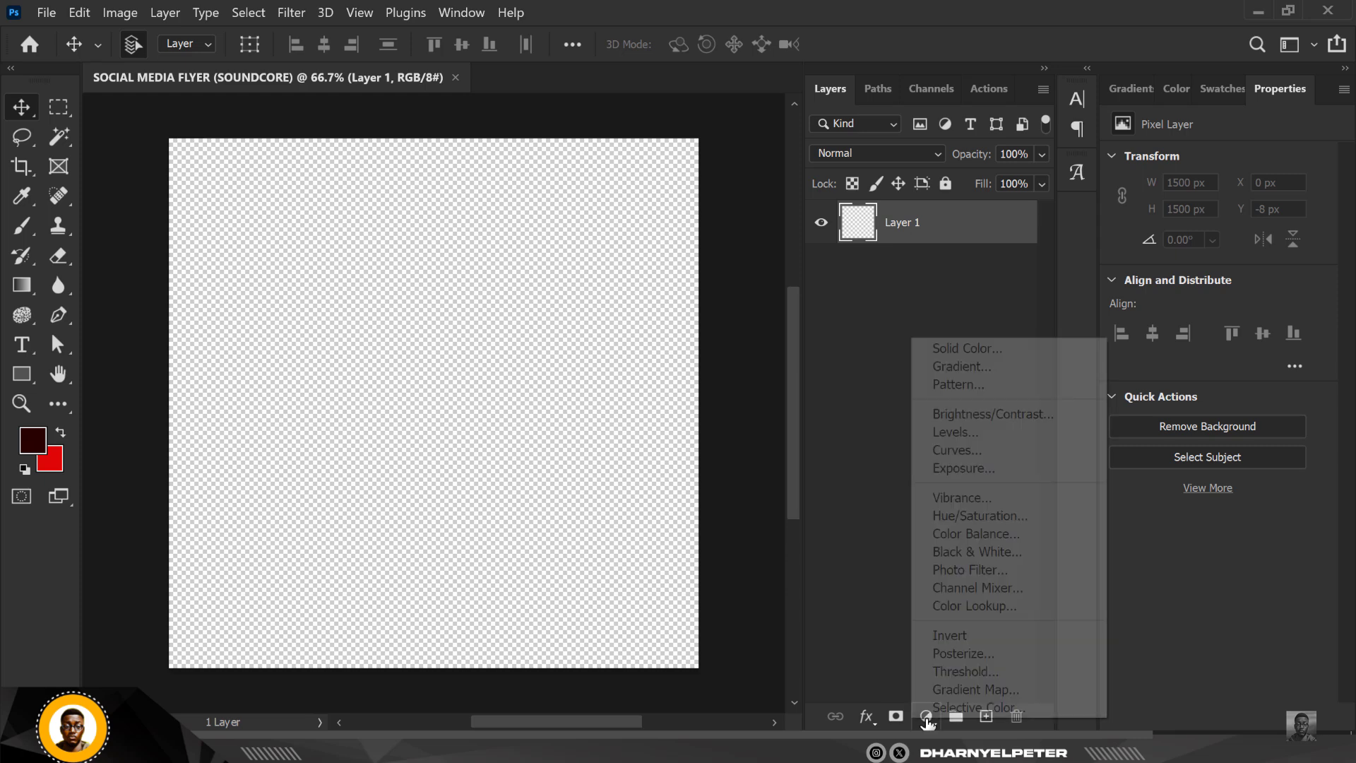
pyautogui.click(981, 350)
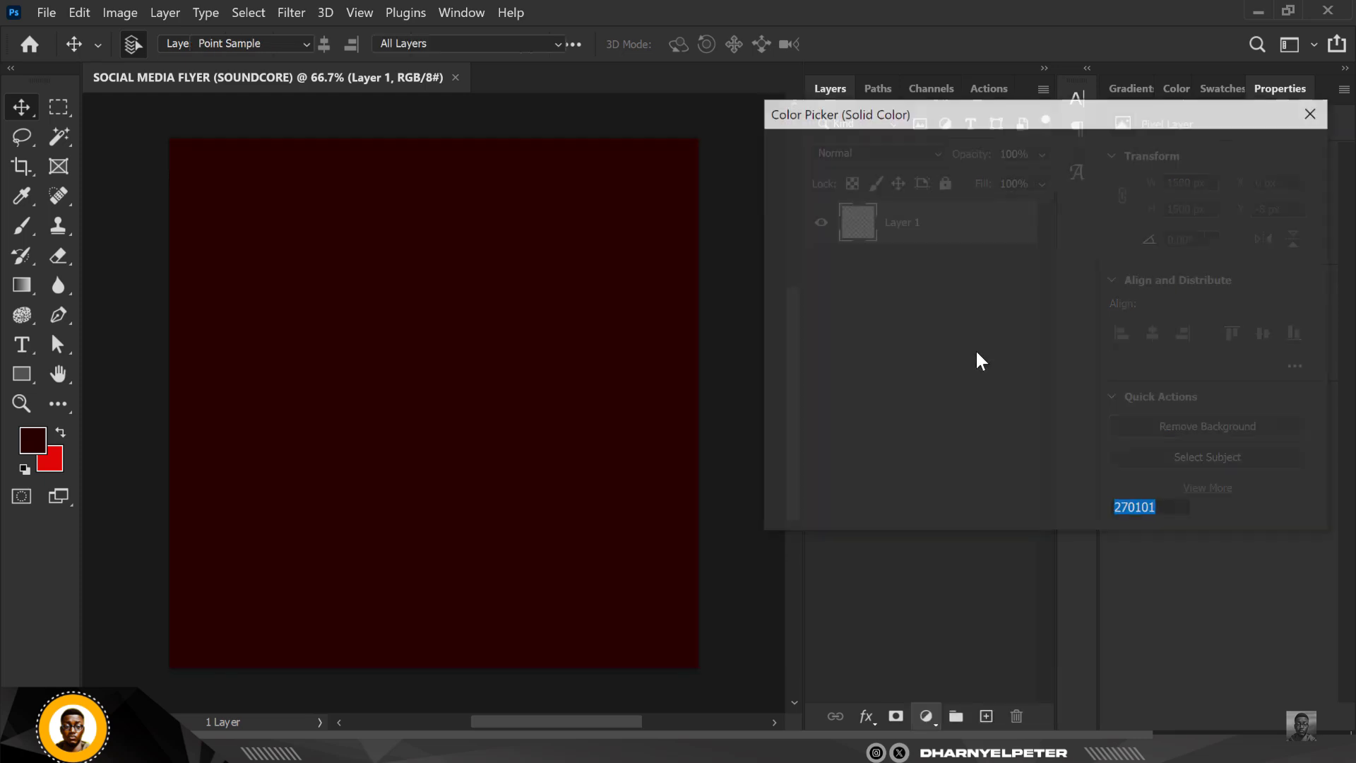
pyautogui.moveTo(1167, 505); pyautogui.dragTo(1101, 513)
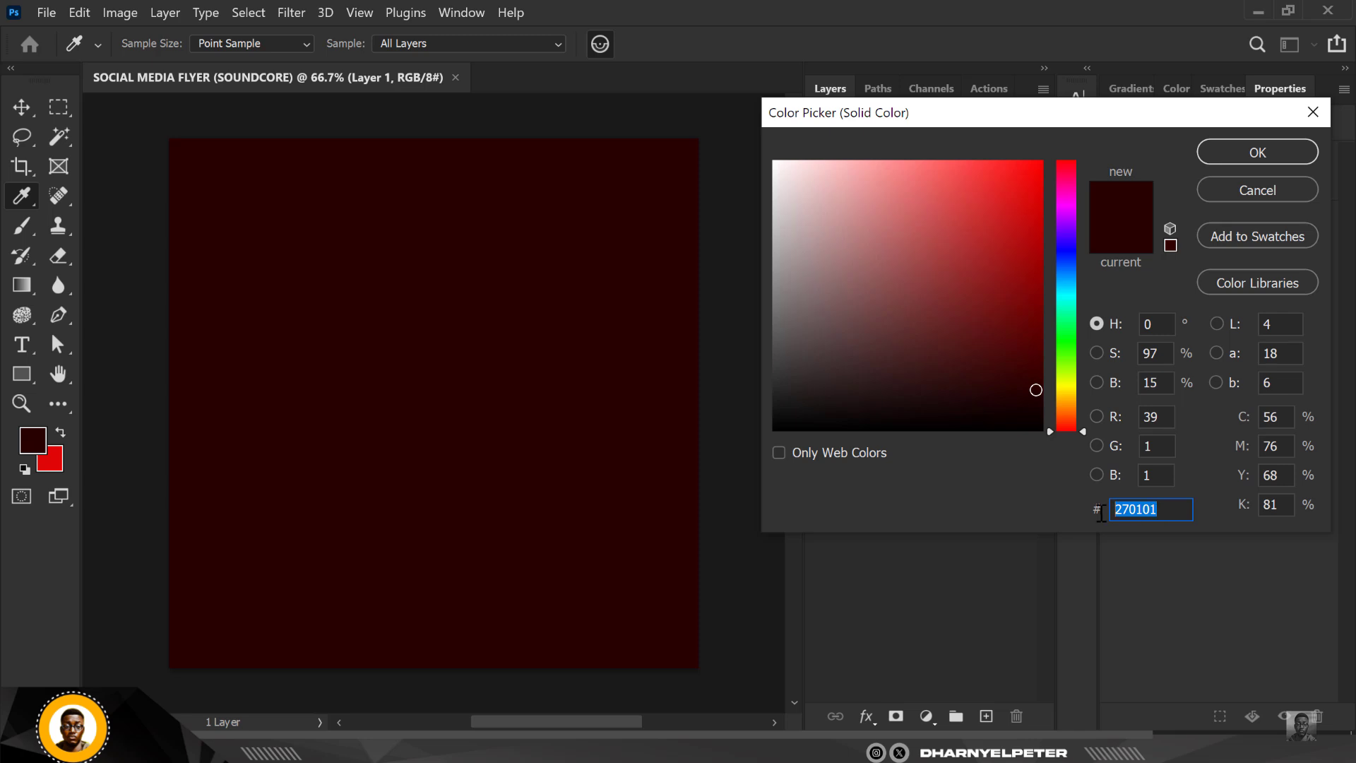
pyautogui.click(1258, 155)
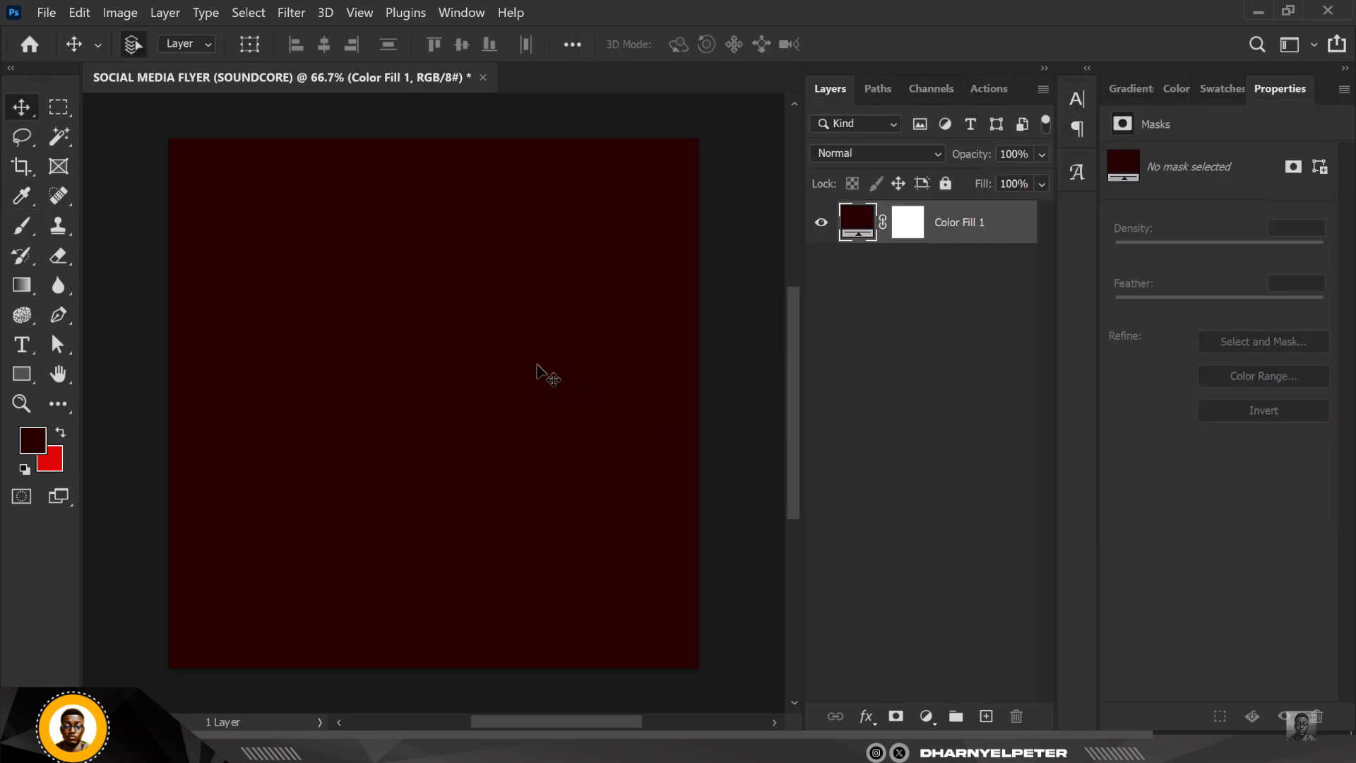
# Step: Copy the colour code 180303 from the first line of the Notepad list and return to Photoshop
pyautogui.scroll(1, 536, 363)
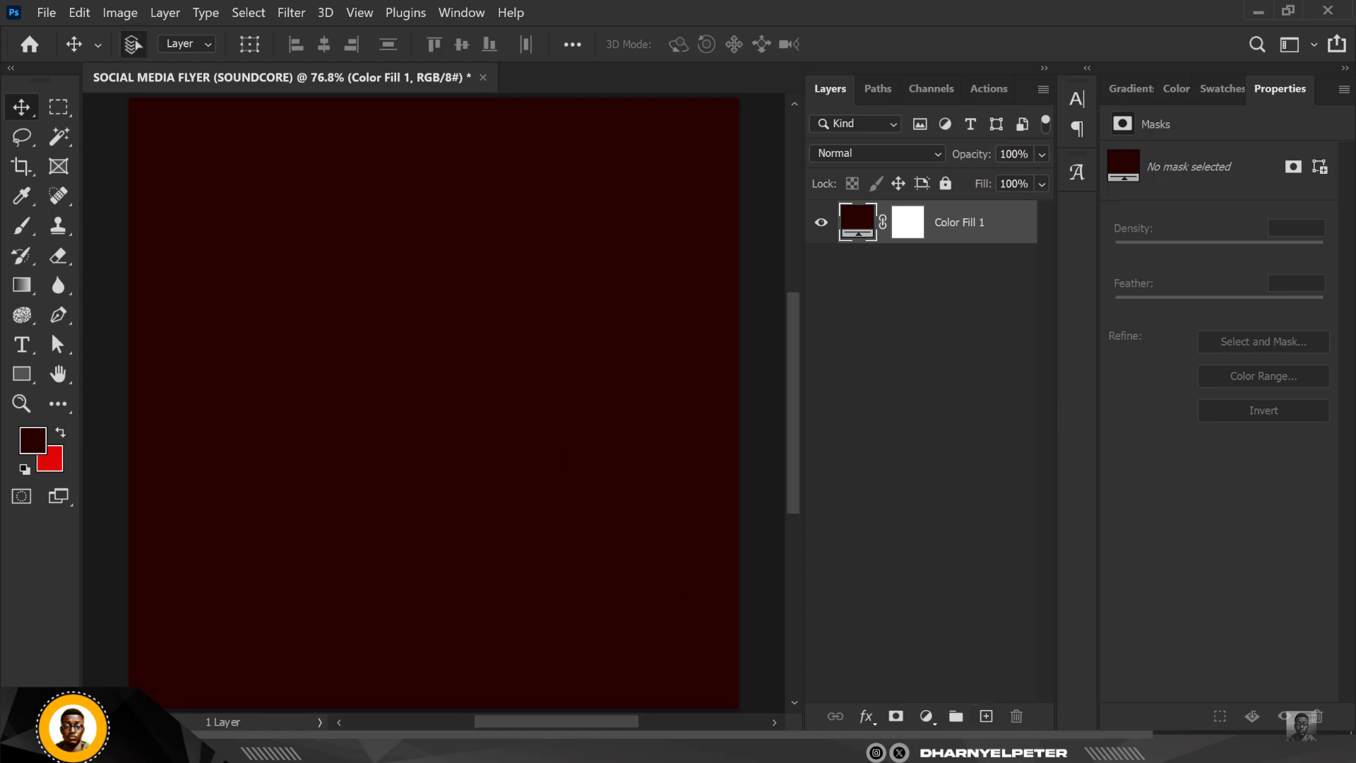
pyautogui.hotkey('alt', 'Tab')
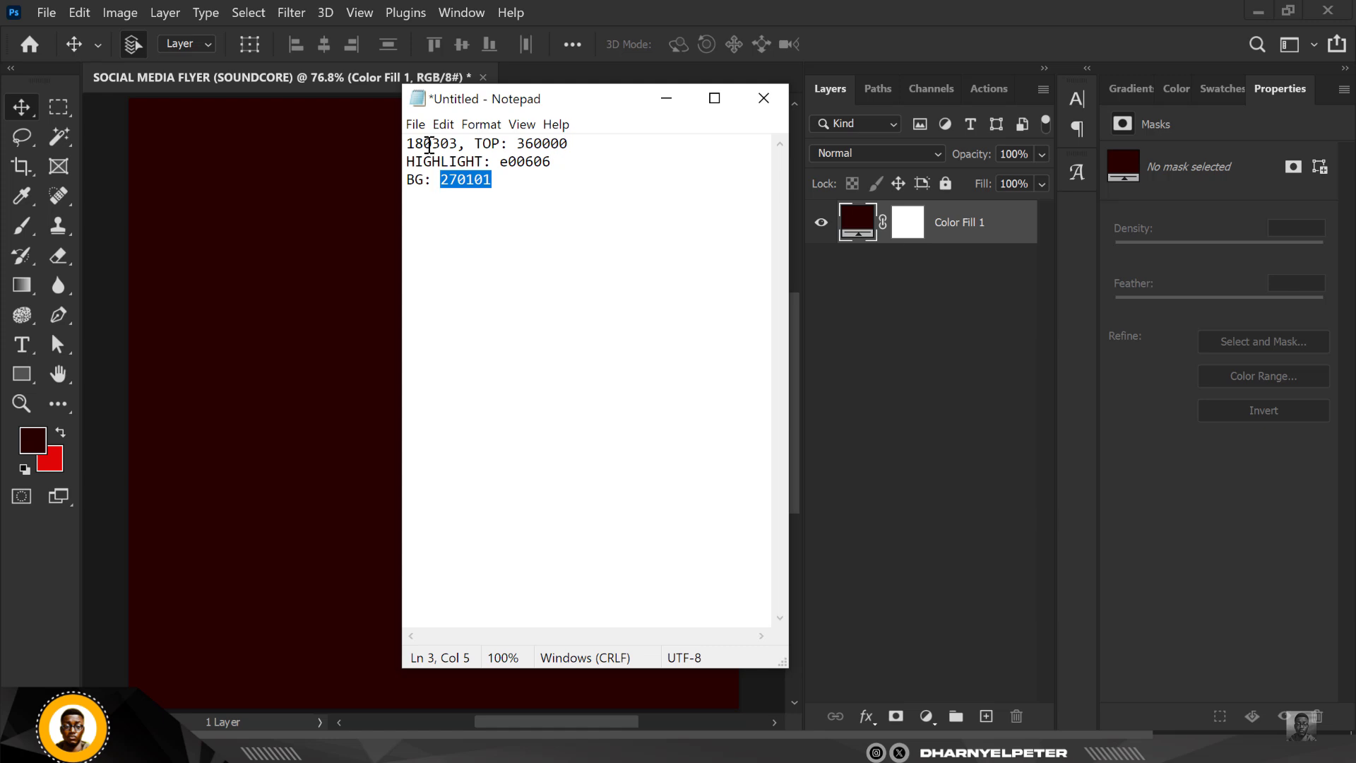
pyautogui.click(457, 143)
pyautogui.moveTo(457, 144); pyautogui.dragTo(404, 152)
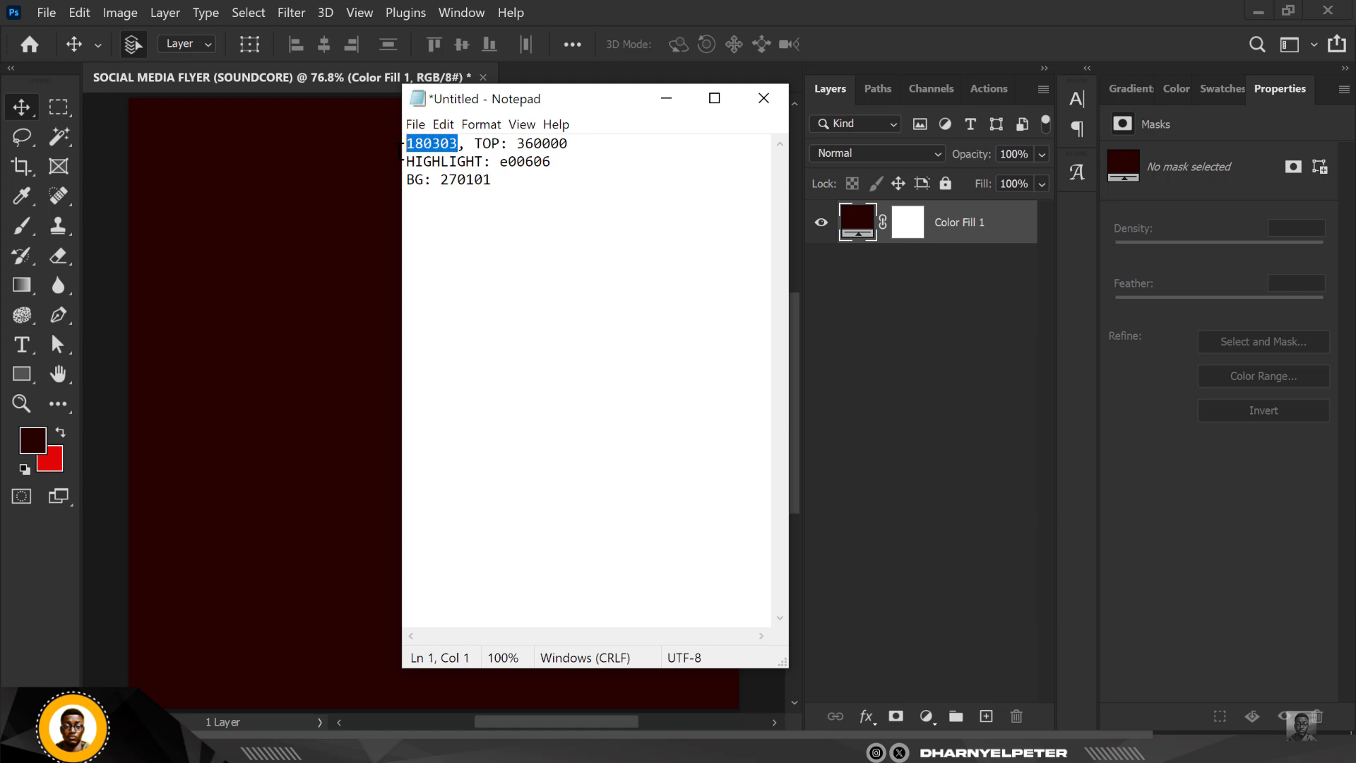
pyautogui.click(680, 104)
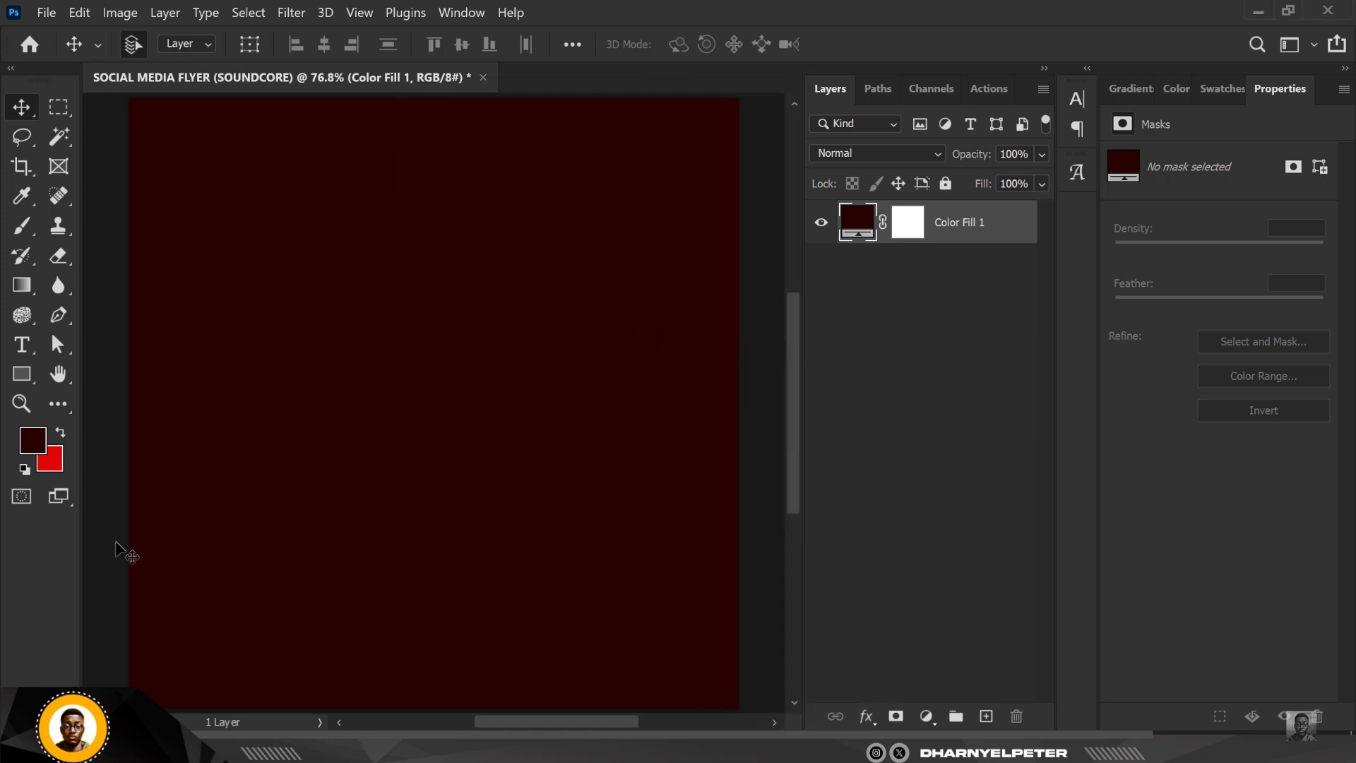
# Step: Draw a flat ellipse about 746 x 69 px just below the canvas centre and hide the Color Fill 1 layer
pyautogui.click(25, 373)
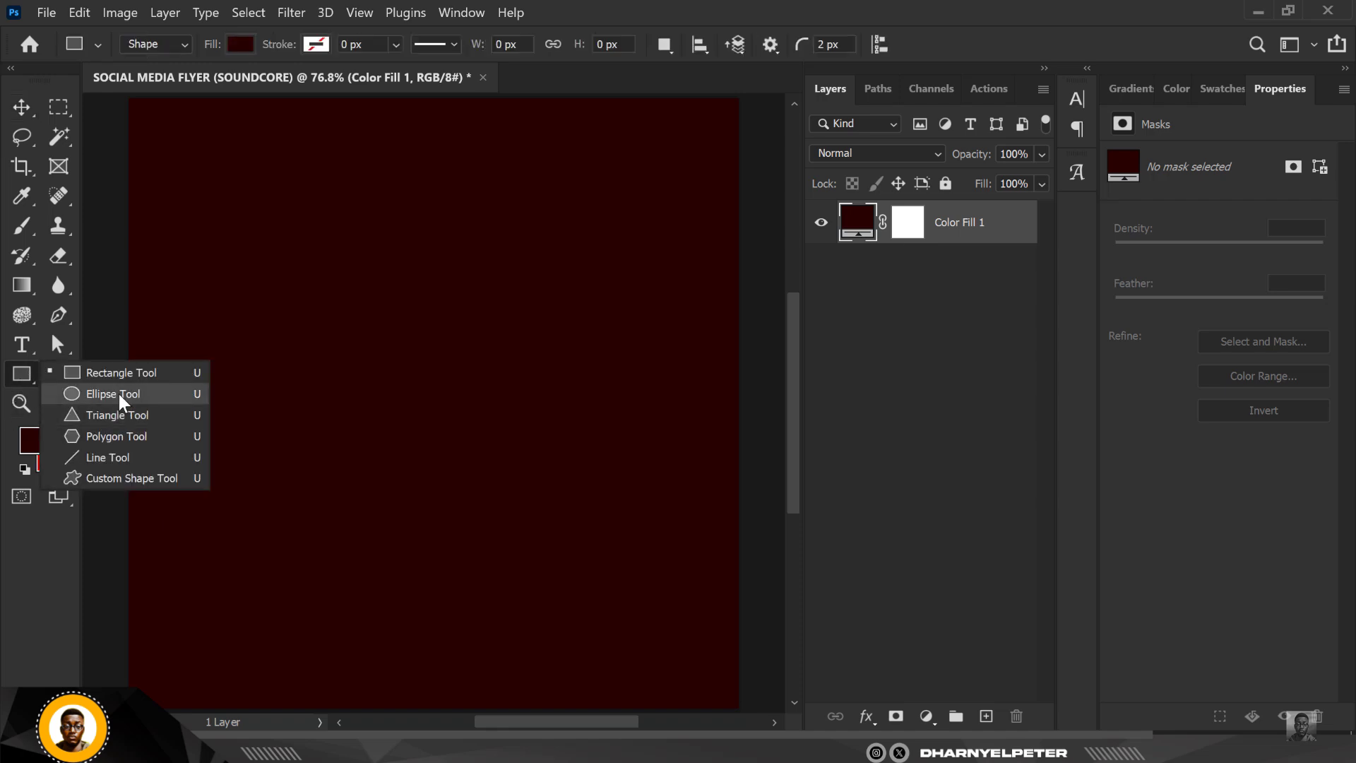
pyautogui.click(123, 401)
pyautogui.moveTo(285, 449); pyautogui.dragTo(588, 477)
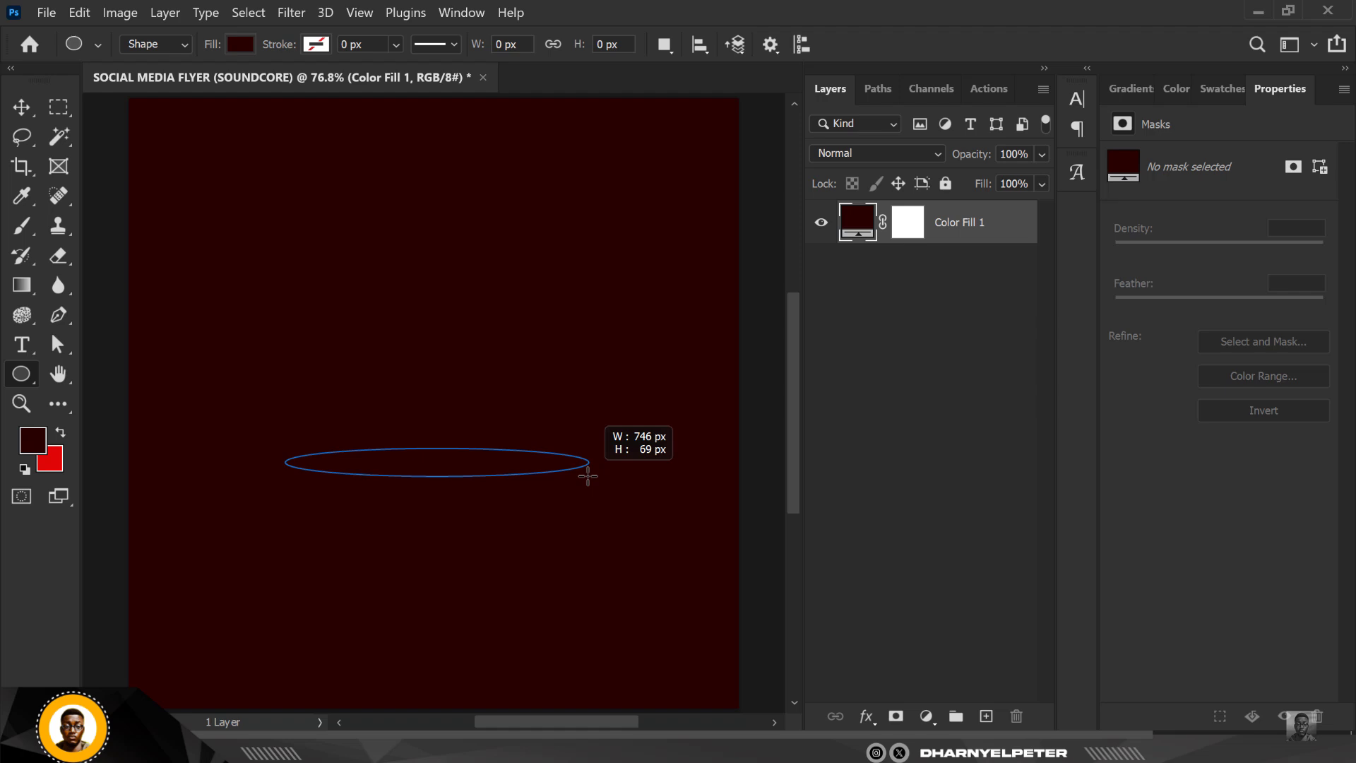
pyautogui.moveTo(588, 477); pyautogui.dragTo(587, 477)
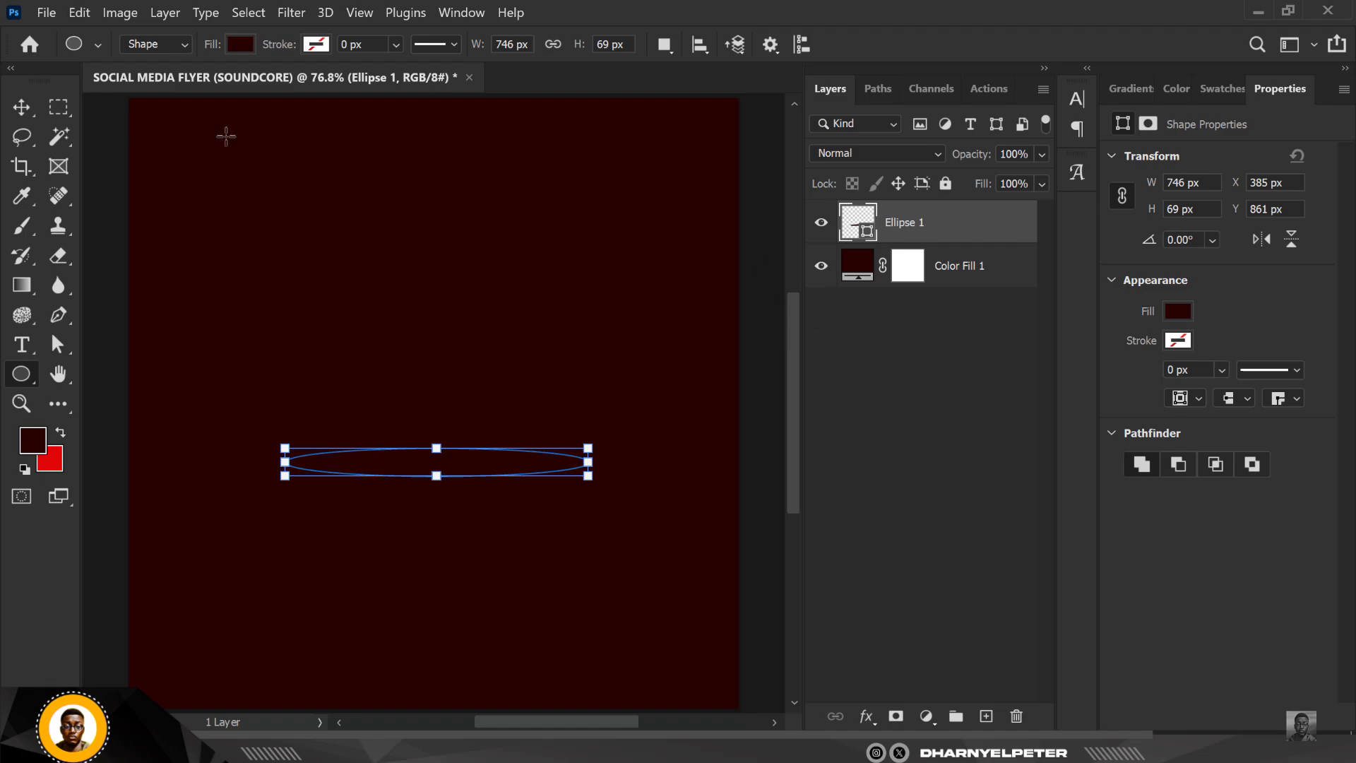
pyautogui.click(22, 107)
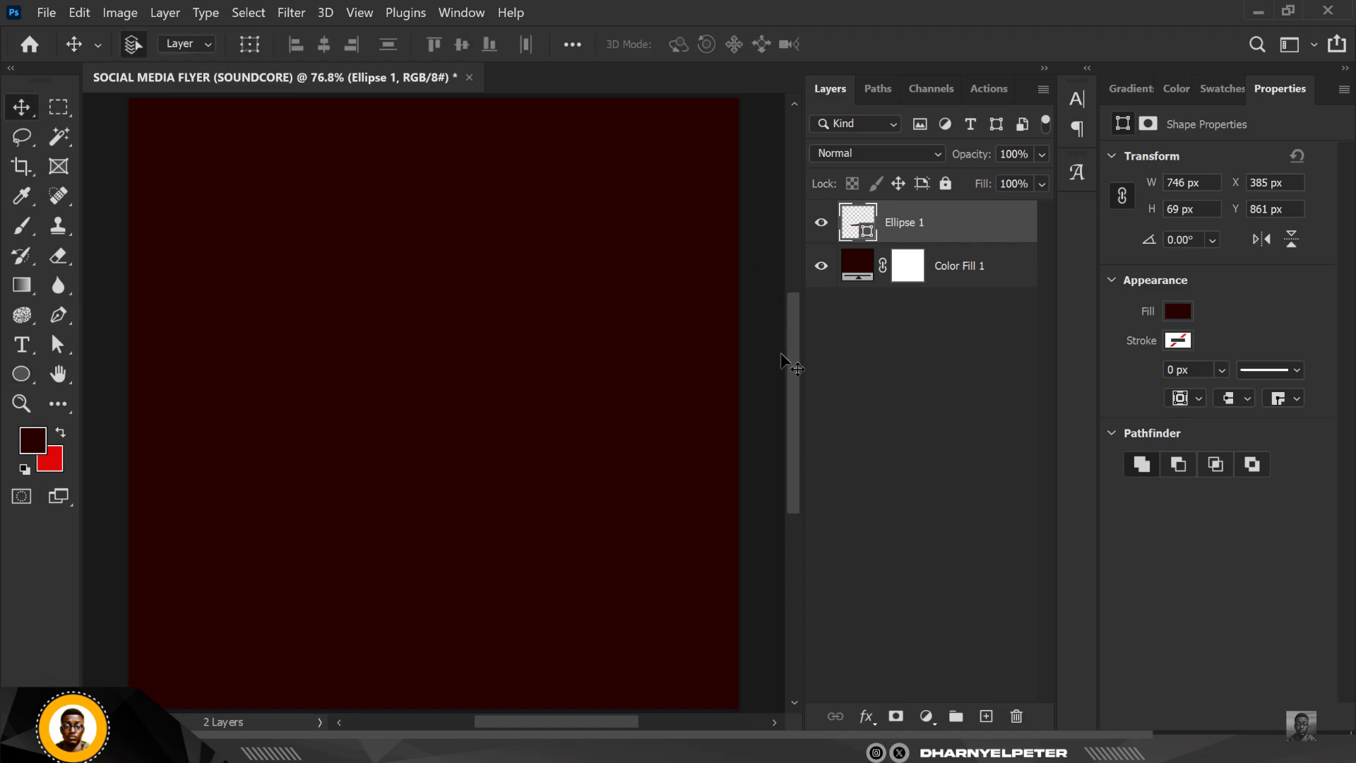
pyautogui.click(825, 266)
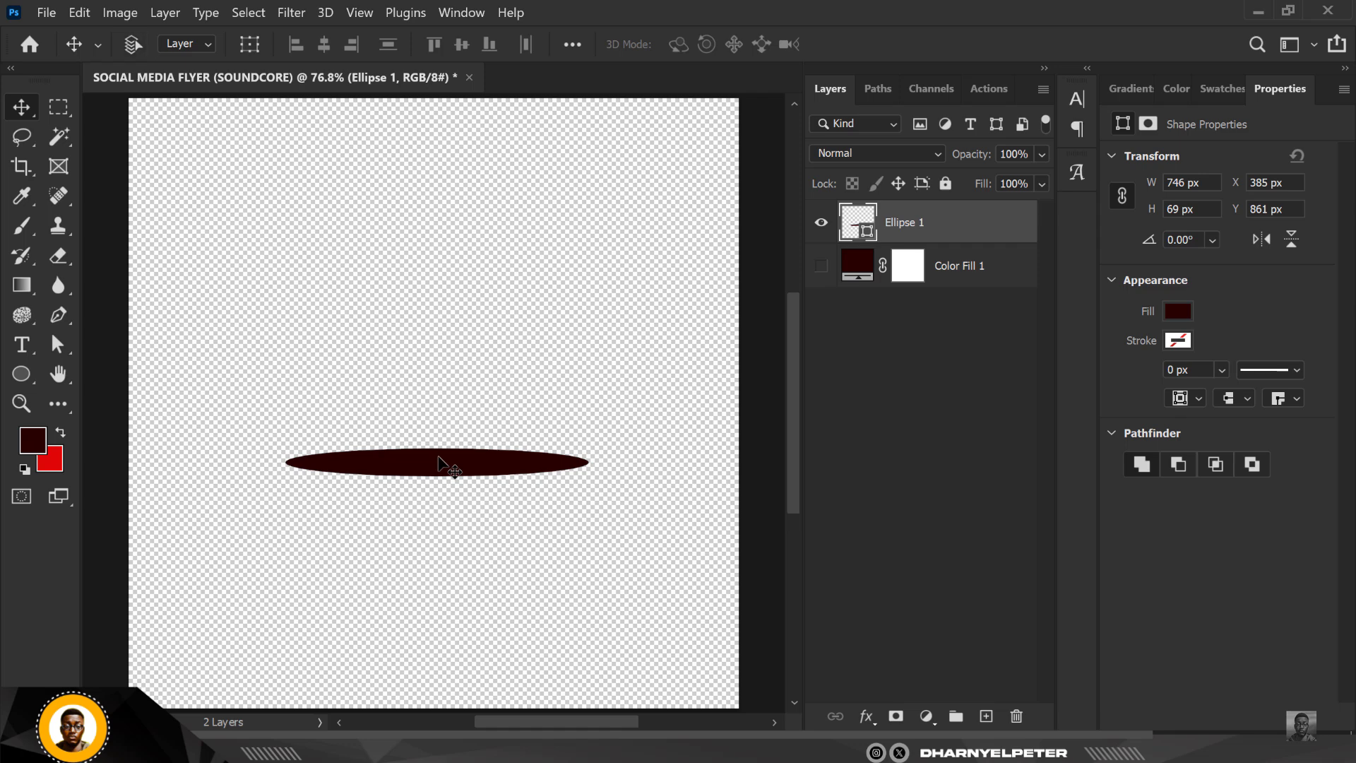
# Step: Duplicate the ellipse layer and move the copy straight down to about Y 1030 px
pyautogui.hotkey('ctrl', 'j')
pyautogui.press('ctrl')
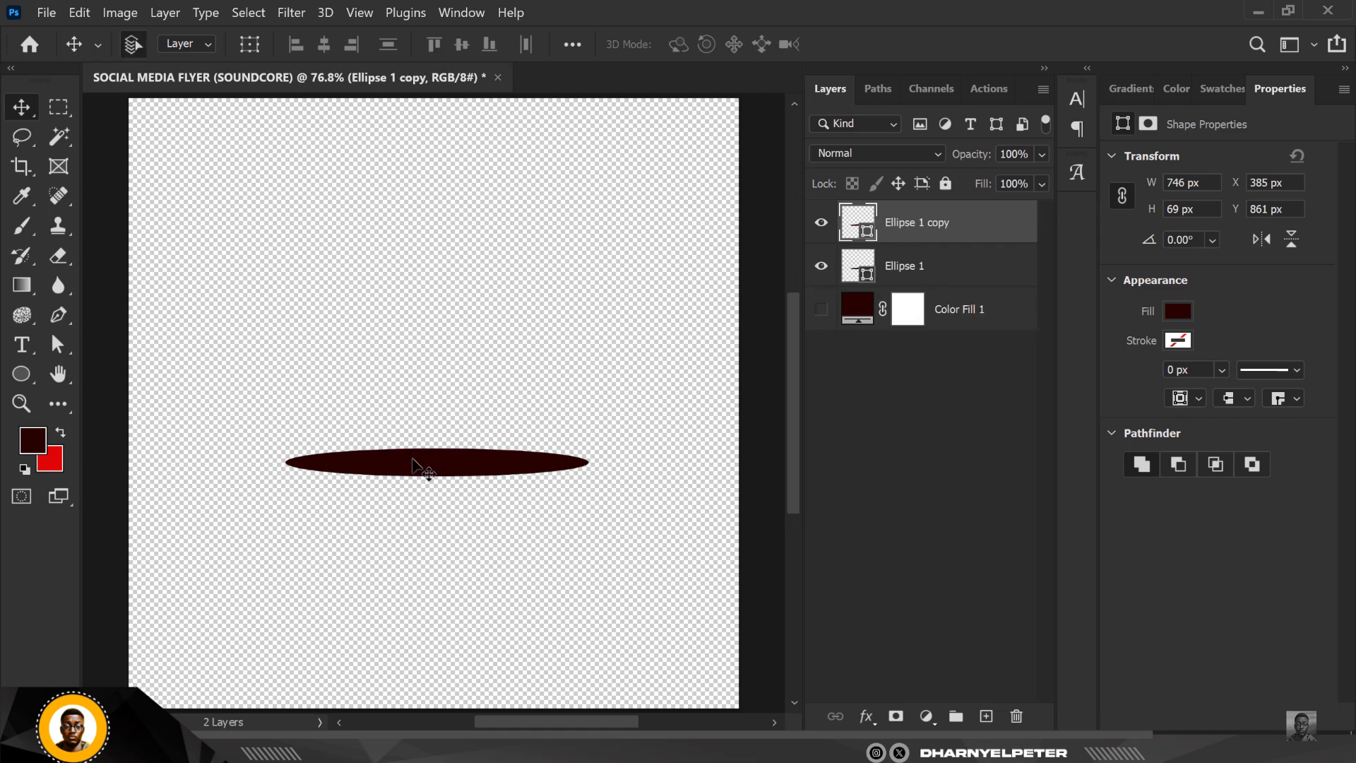
pyautogui.moveTo(413, 460); pyautogui.dragTo(410, 529)
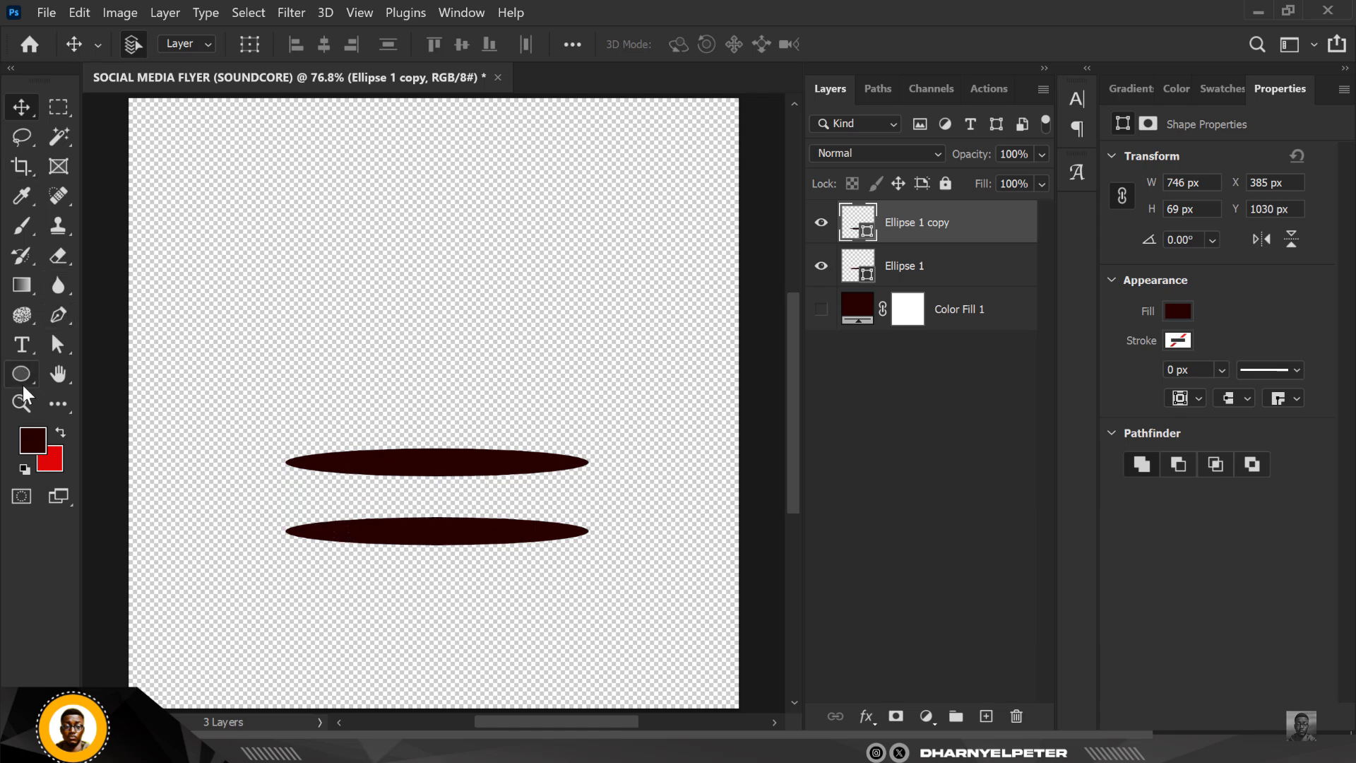
# Step: Draw a rectangle about 745 x 173 px from the upper ellipse's left tip to the lower ellipse's right tip, bridging both into a cylinder
pyautogui.moveTo(25, 374); pyautogui.dragTo(103, 388)
pyautogui.click(106, 367)
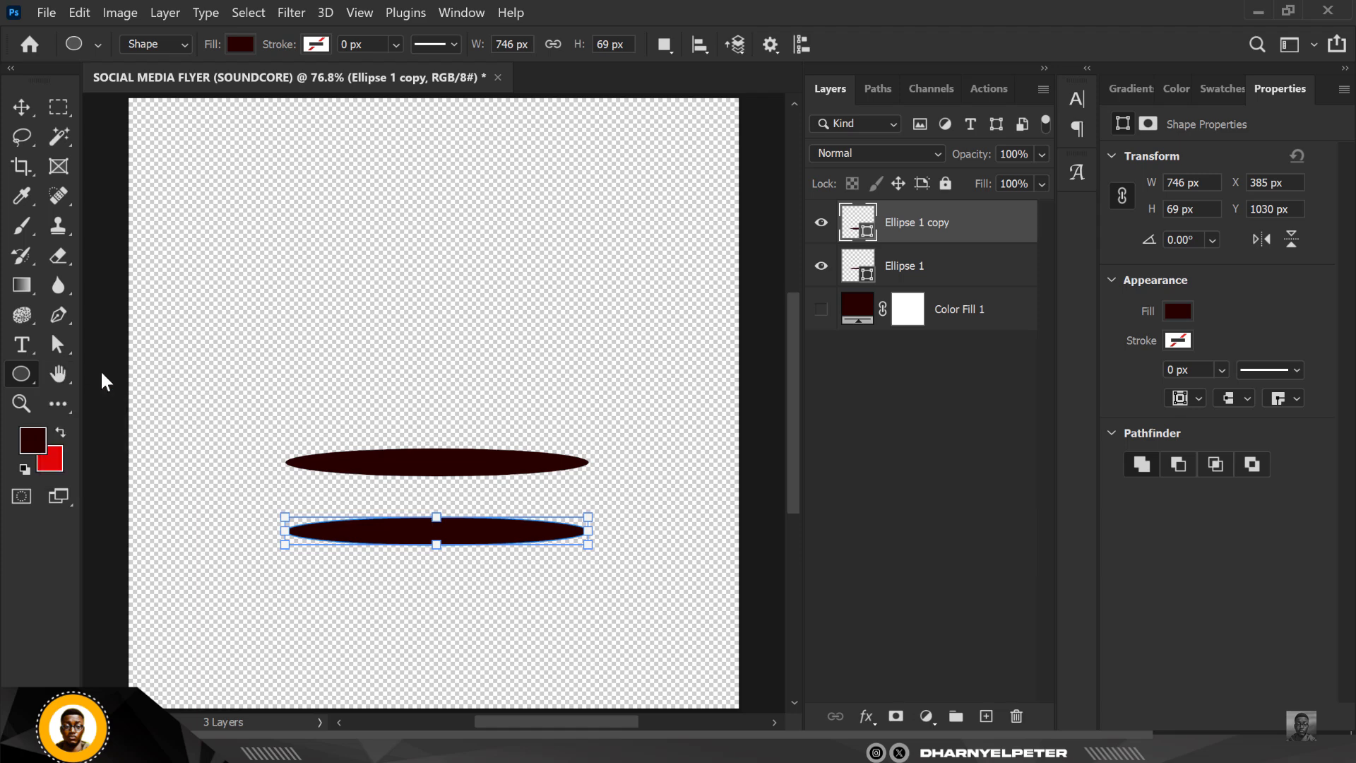
pyautogui.scroll(5, 293, 480)
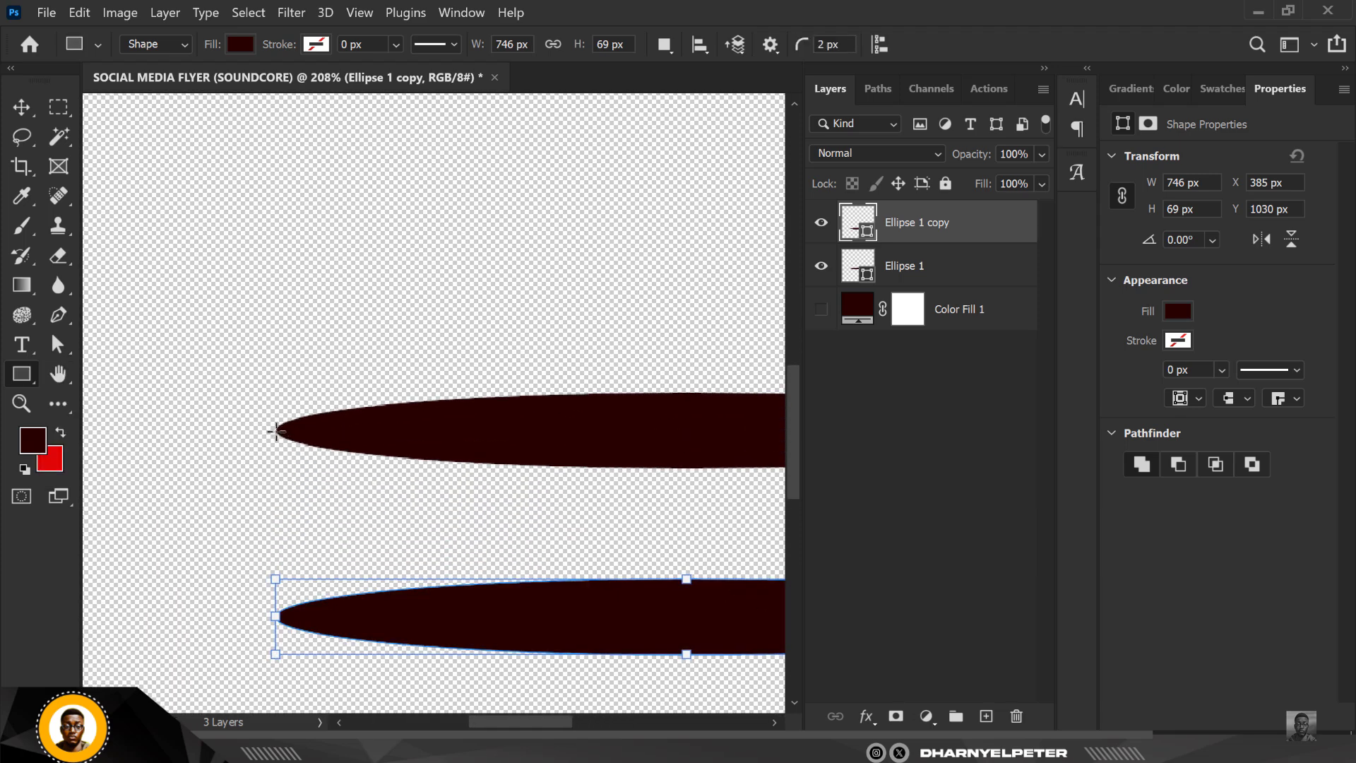
pyautogui.moveTo(276, 432); pyautogui.dragTo(761, 618)
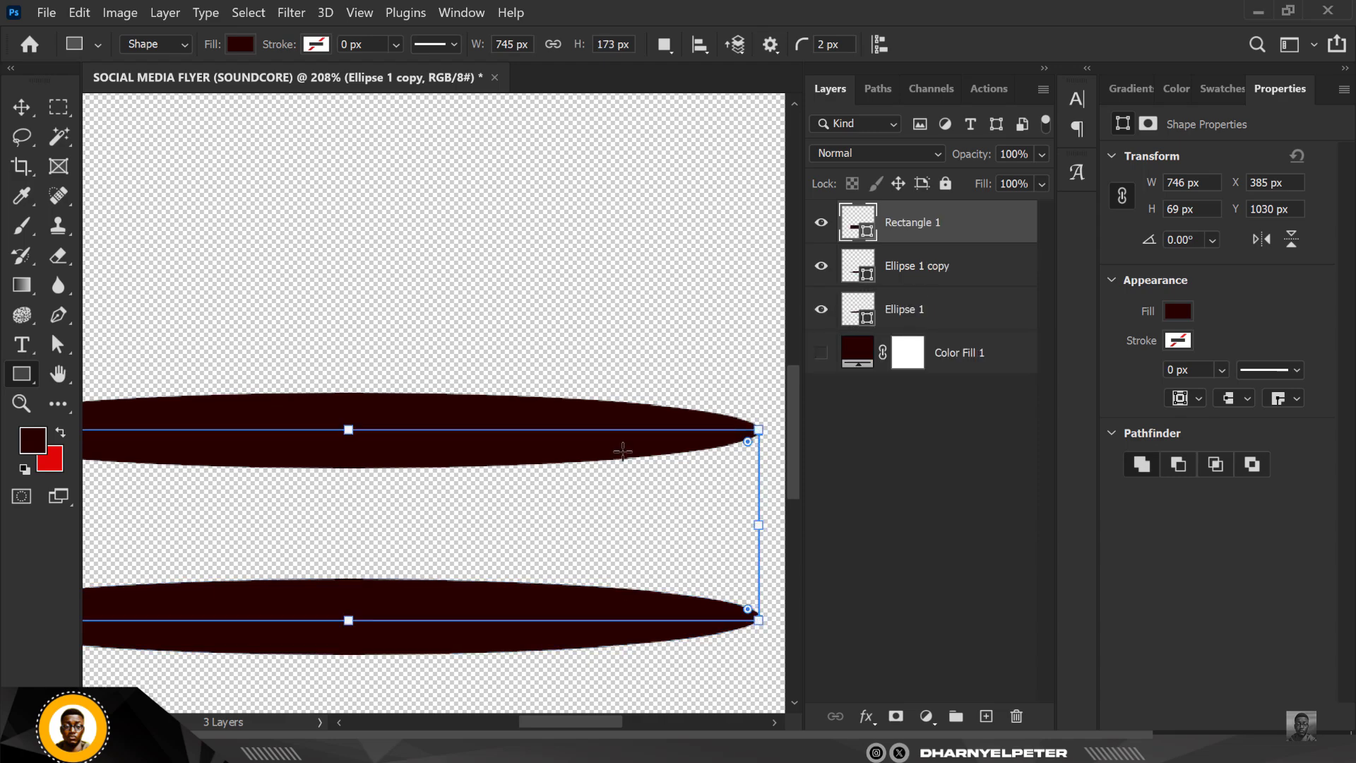
pyautogui.hotkey('ctrl', '0')
pyautogui.click(24, 111)
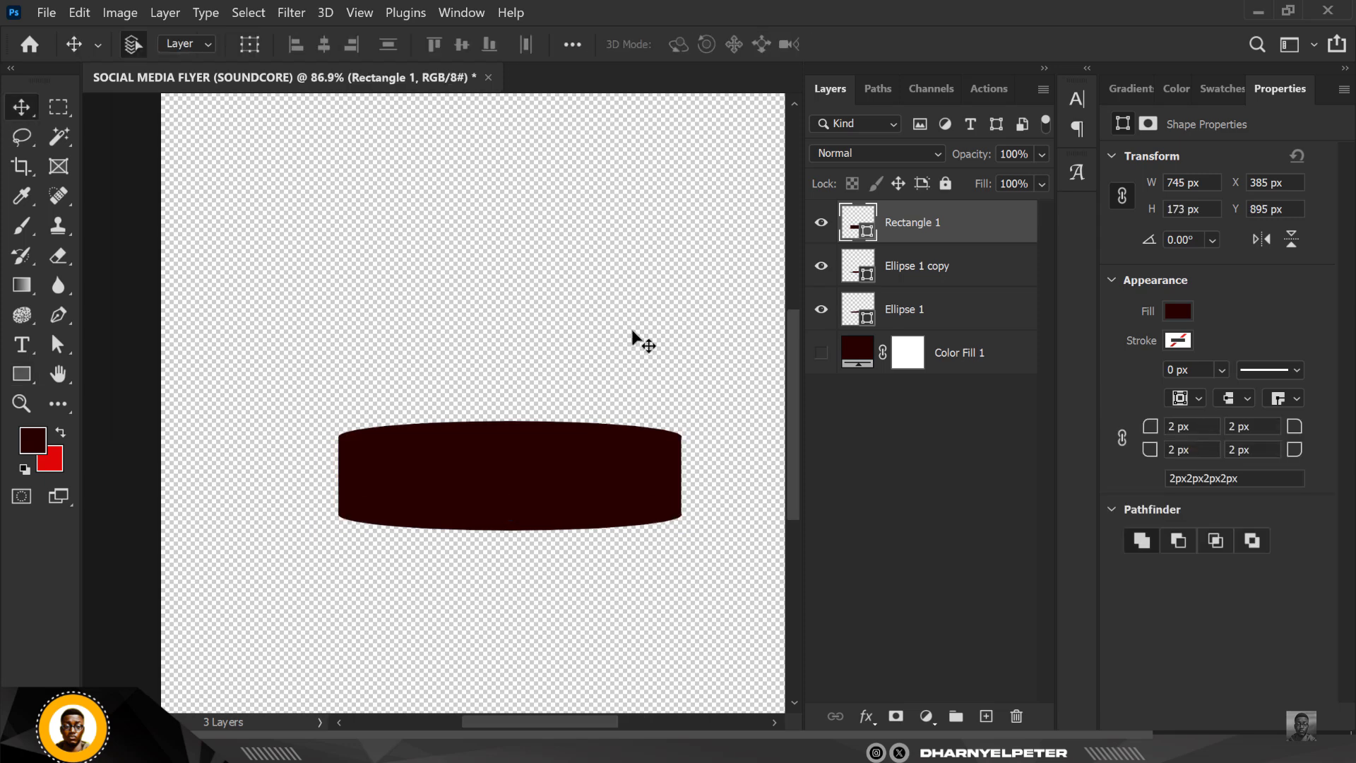
# Step: Reorder the shape layers so Ellipse 1 is on top, followed by Ellipse 1 copy and Rectangle 1
pyautogui.click(894, 282)
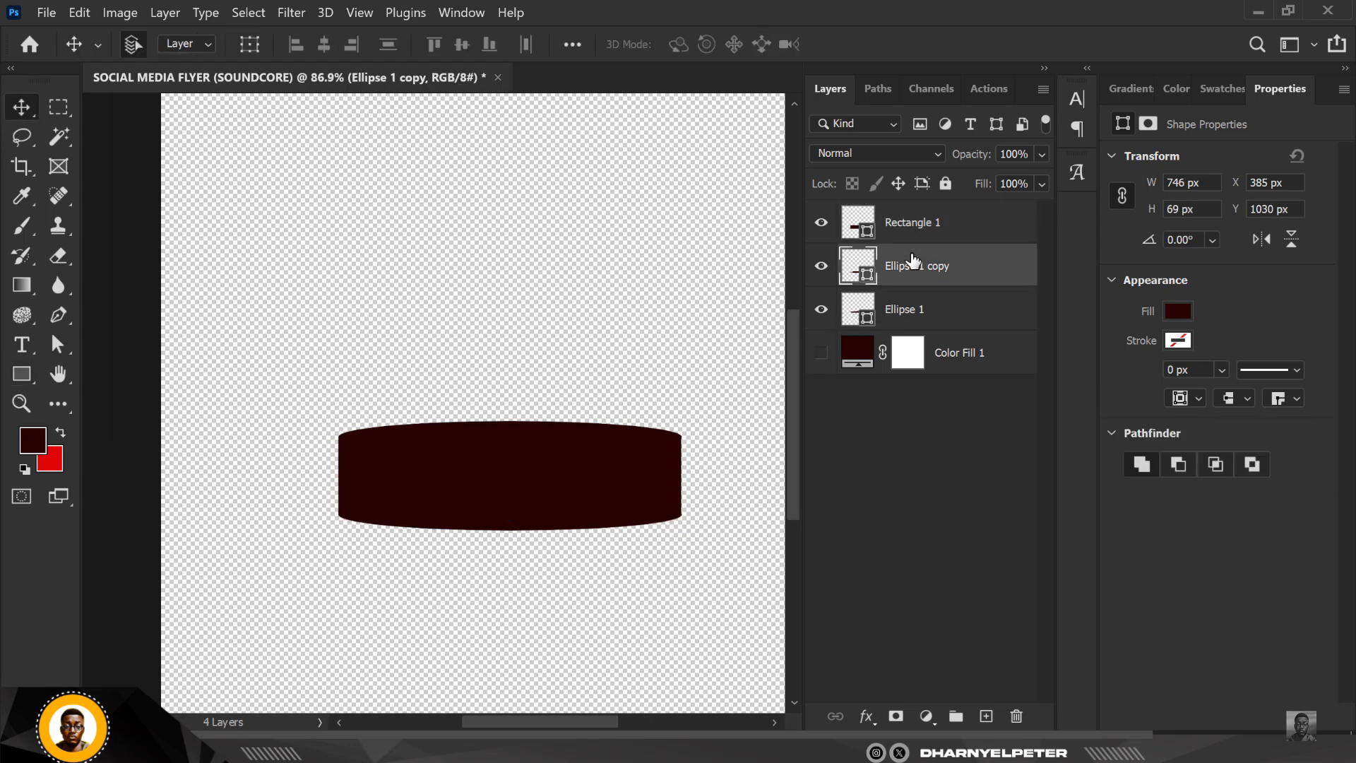
pyautogui.click(934, 224)
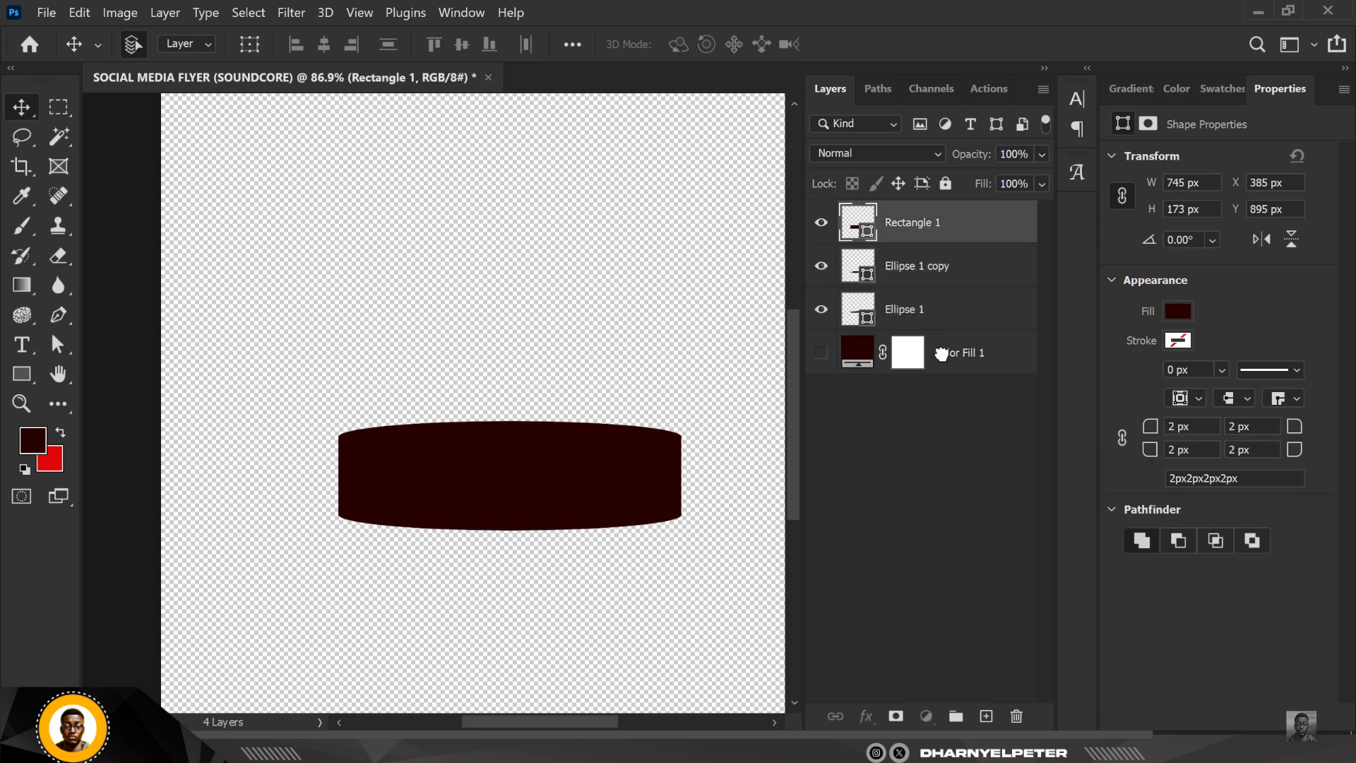
pyautogui.hotkey('ctrl', '[')
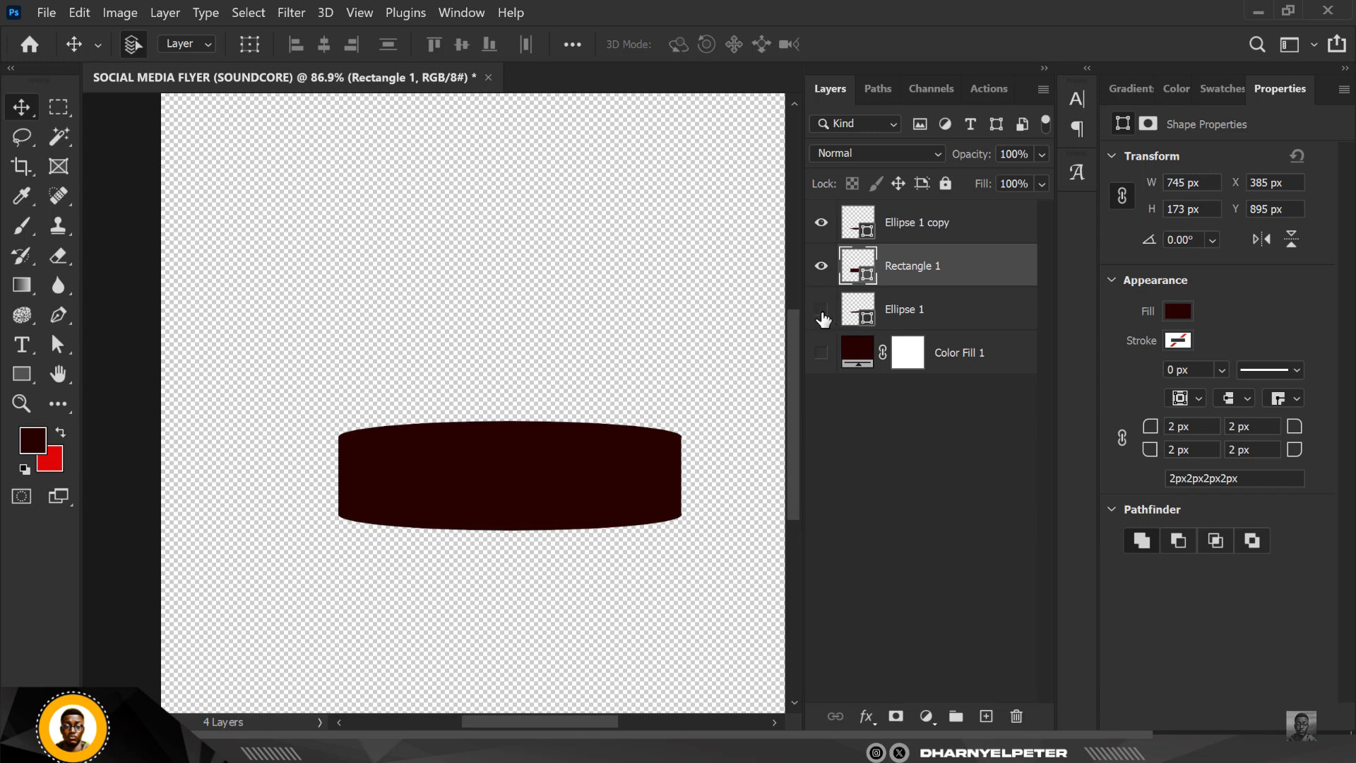
pyautogui.click(822, 315)
pyautogui.click(821, 312)
pyautogui.moveTo(931, 314); pyautogui.dragTo(954, 212)
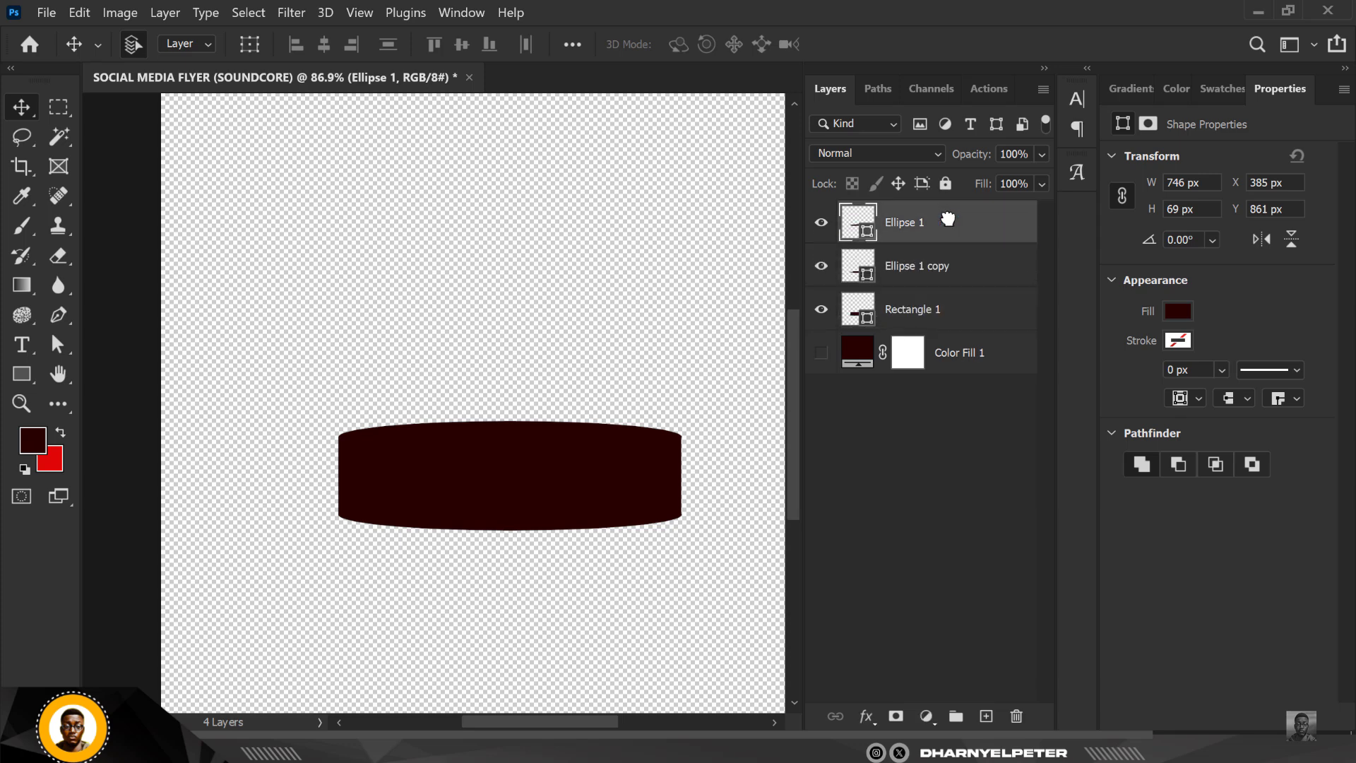
# Step: Set the Ellipse 1 fill colour to 360000, copied from the TOP value in the Notepad colour list
pyautogui.doubleClick(866, 235)
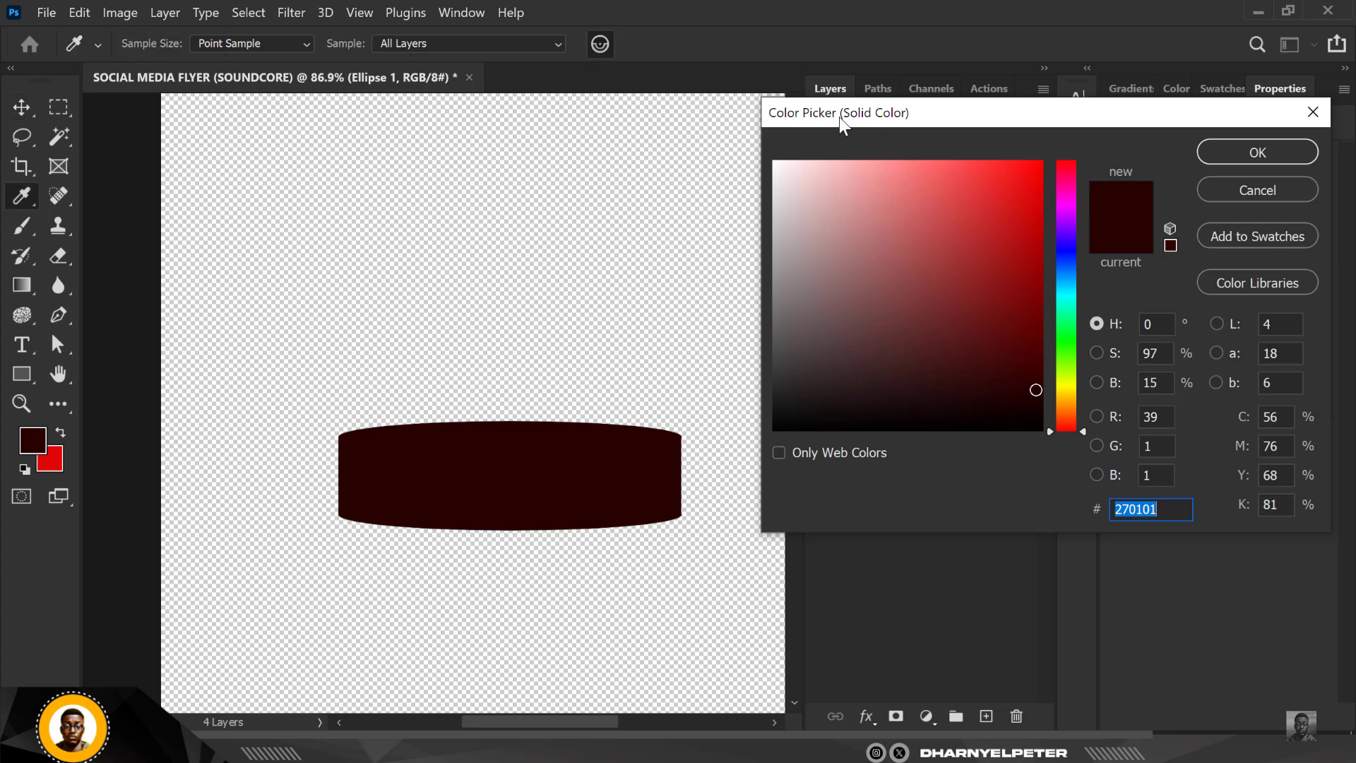
pyautogui.hotkey('alt', 'Tab')
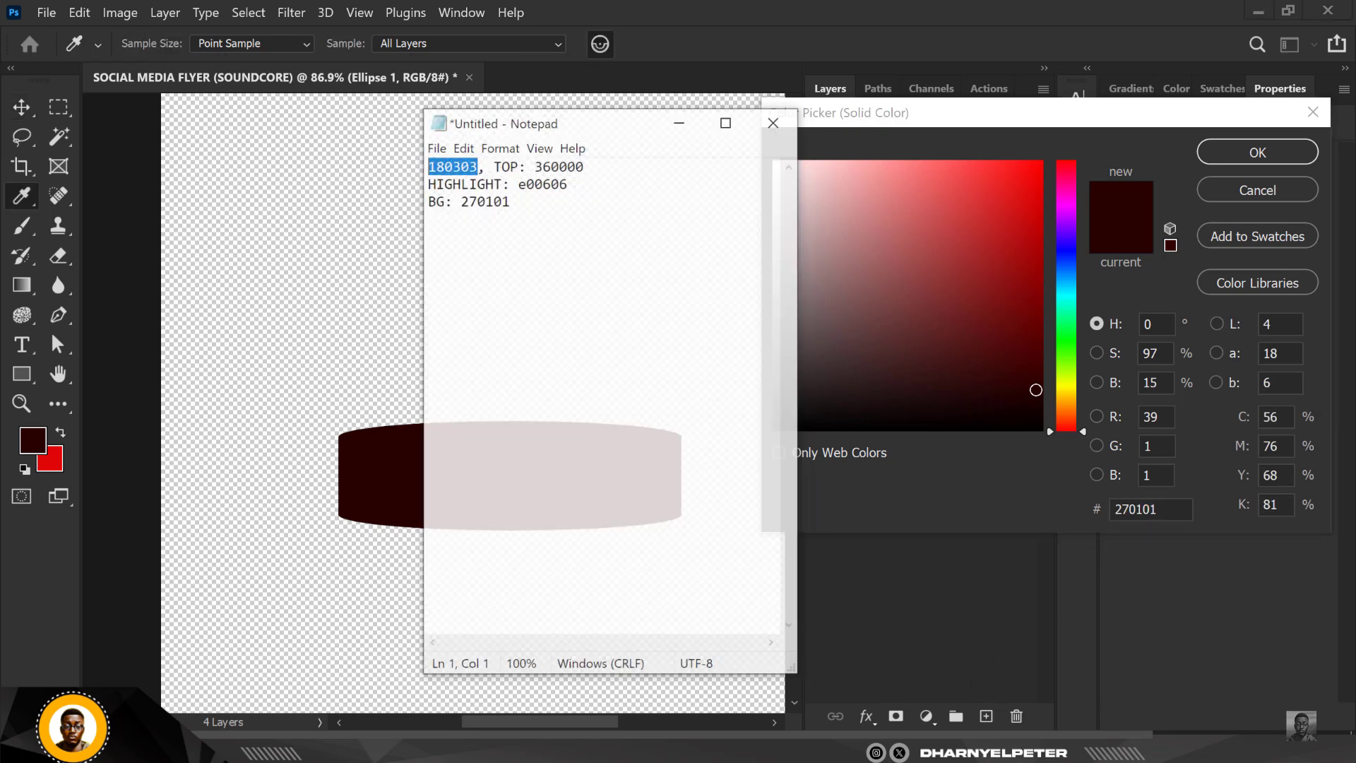
pyautogui.moveTo(580, 146); pyautogui.dragTo(519, 150)
pyautogui.hotkey('ctrl', 'c')
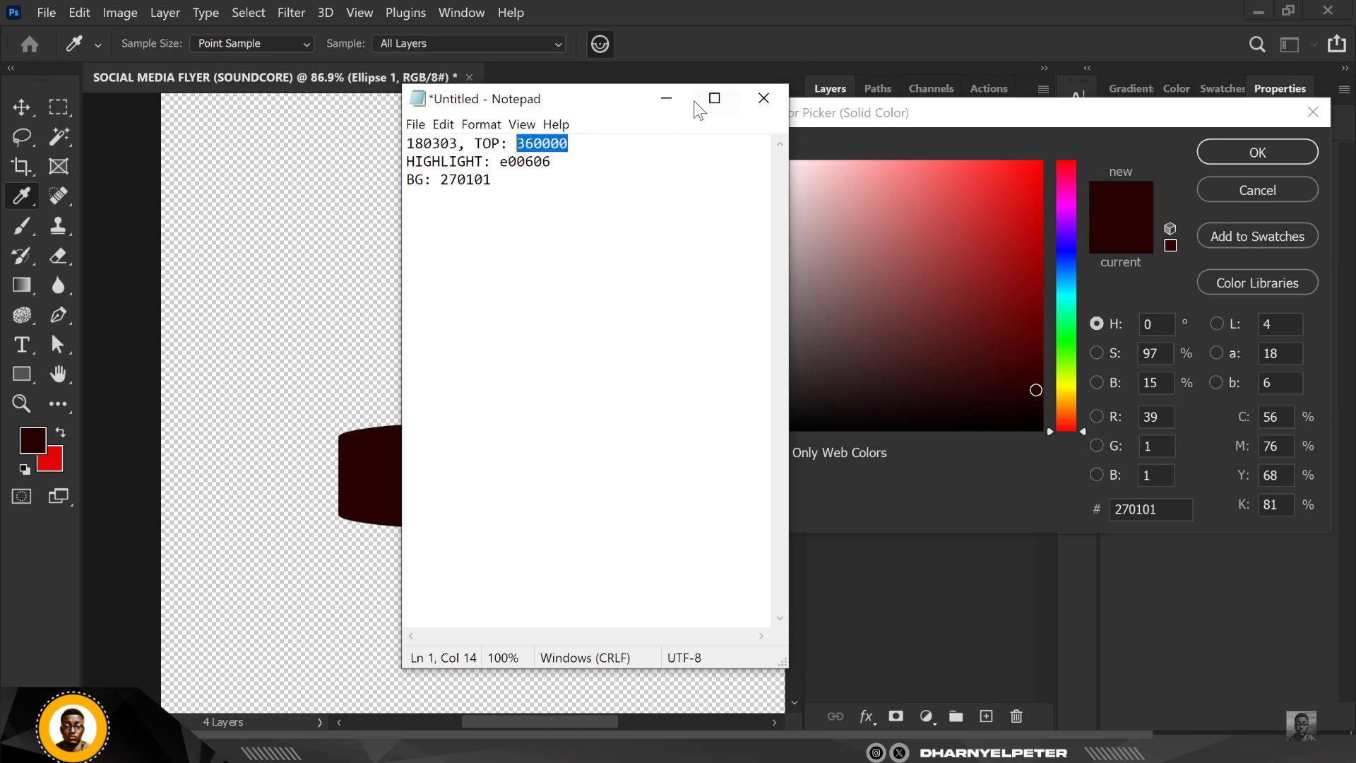
pyautogui.click(666, 99)
pyautogui.moveTo(1159, 509); pyautogui.dragTo(1106, 511)
pyautogui.hotkey('ctrl', 'v')
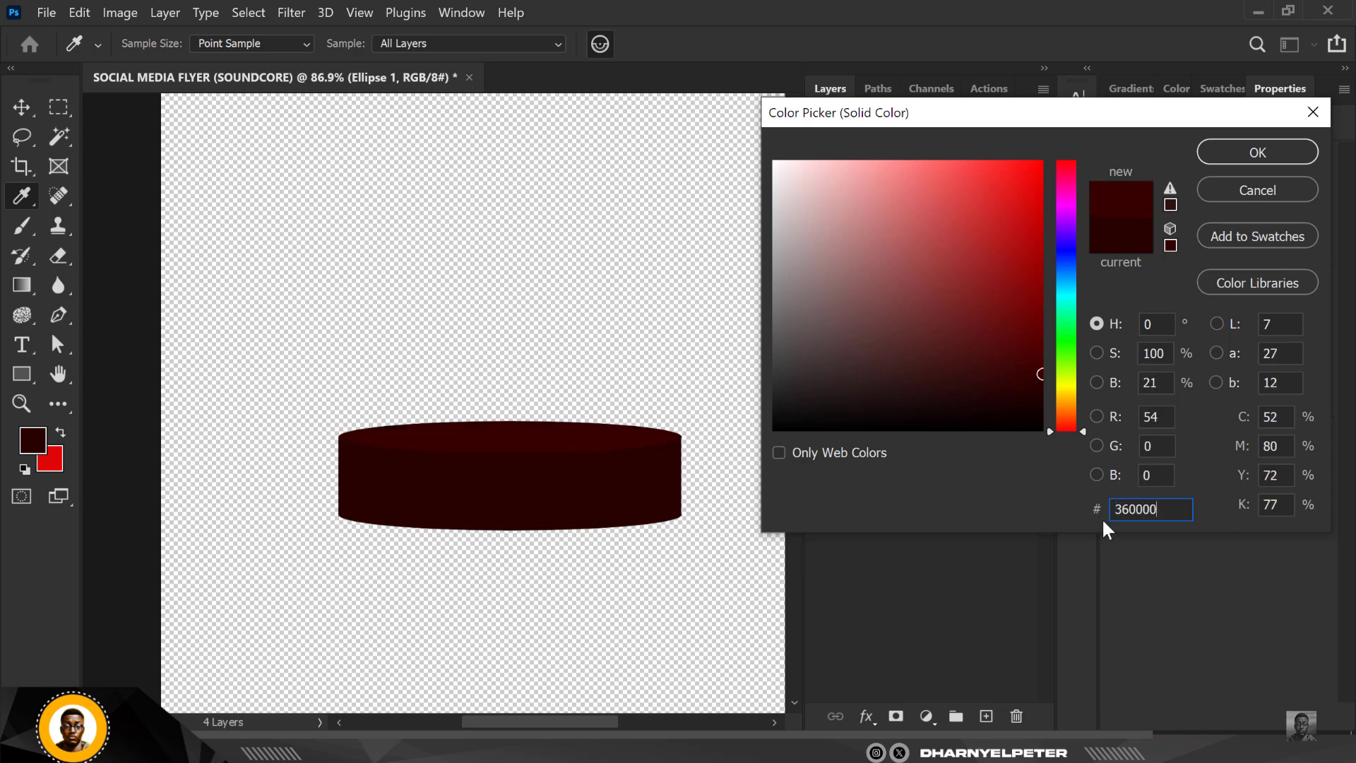
pyautogui.click(1271, 158)
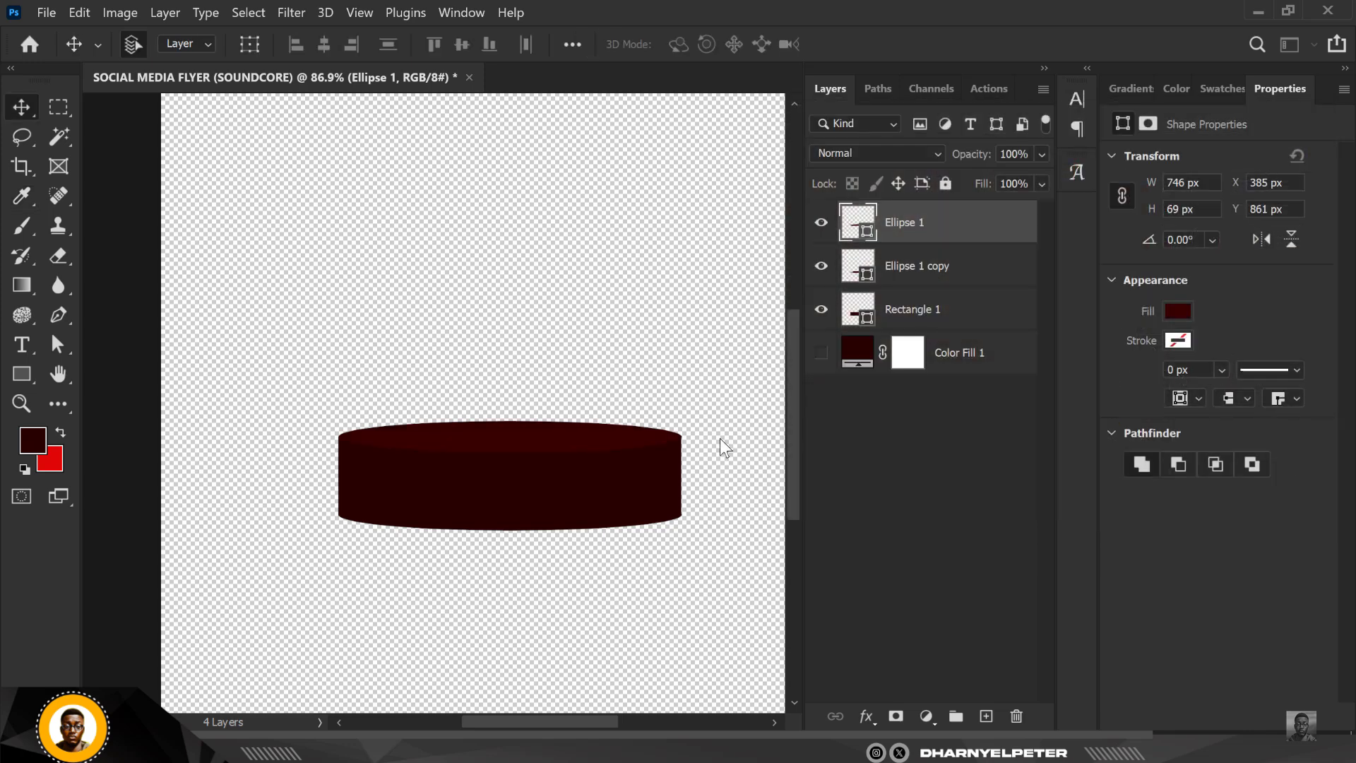
# Step: Brighten the fill of Ellipse 1, the podium's top face, to 4a0101
pyautogui.scroll(3, 499, 461)
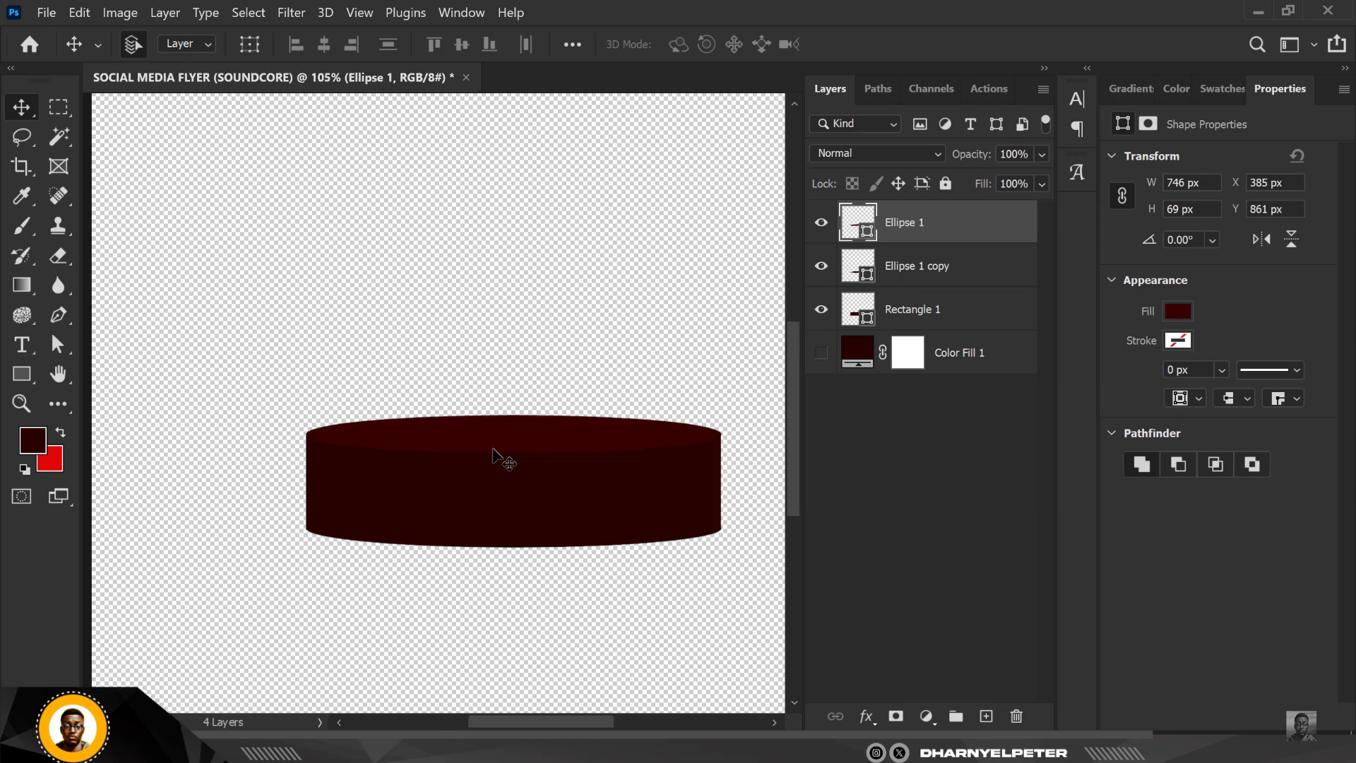
pyautogui.doubleClick(869, 235)
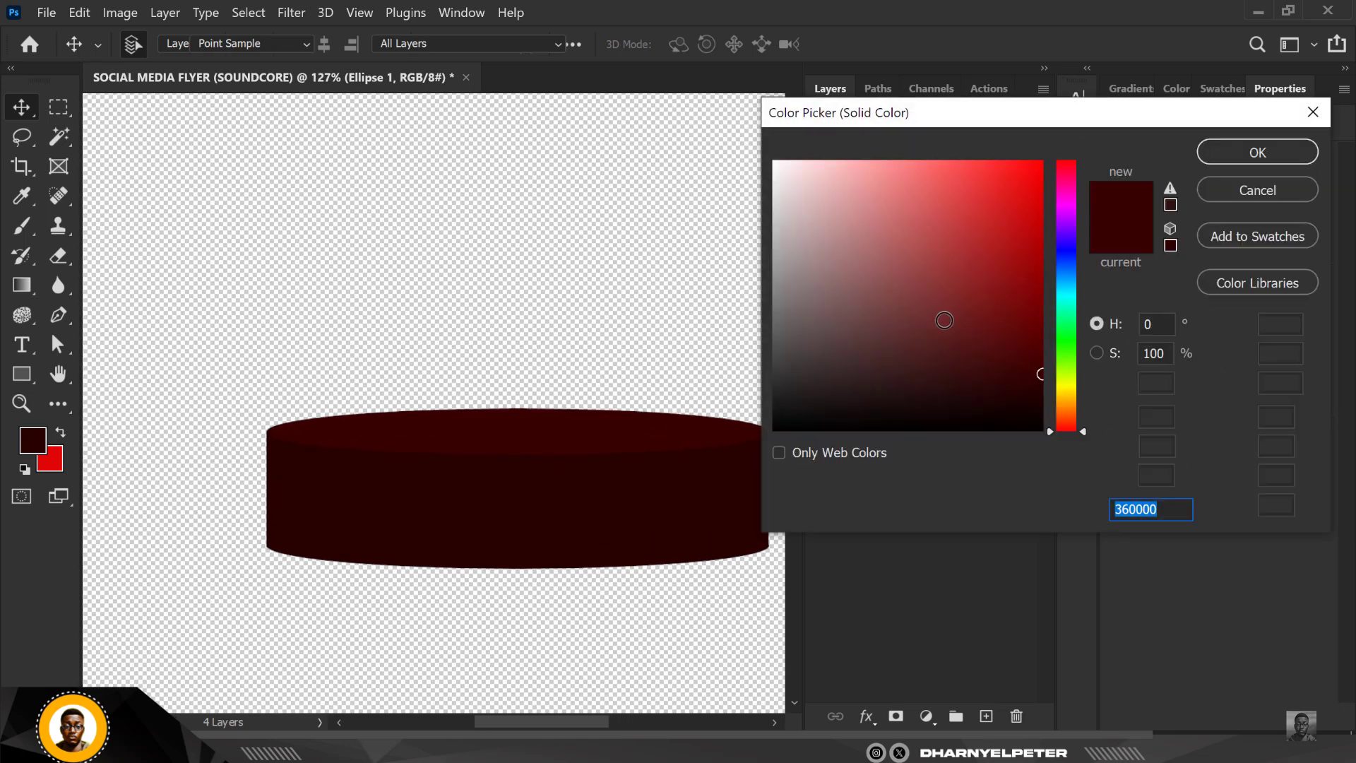
pyautogui.moveTo(1039, 365); pyautogui.dragTo(1037, 352)
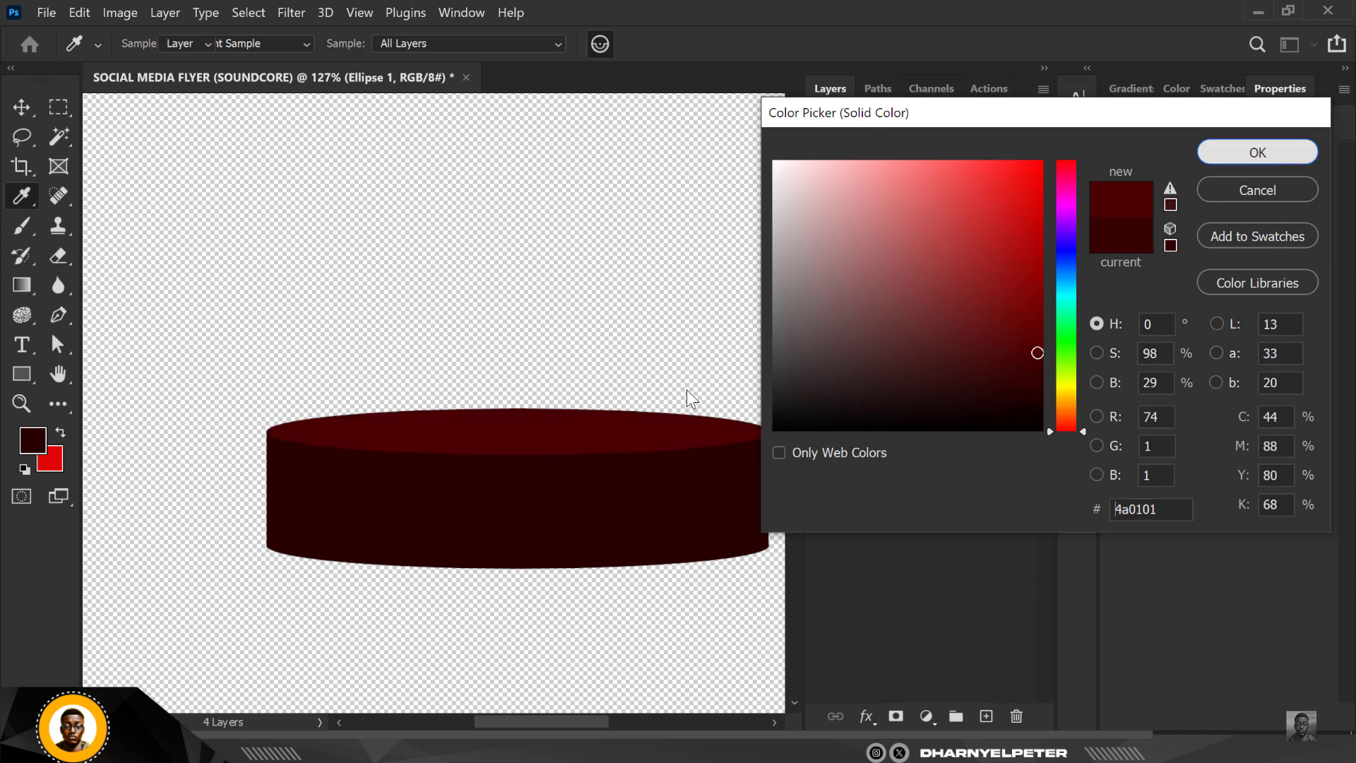
pyautogui.press('Return')
pyautogui.hotkey('ctrl', '0')
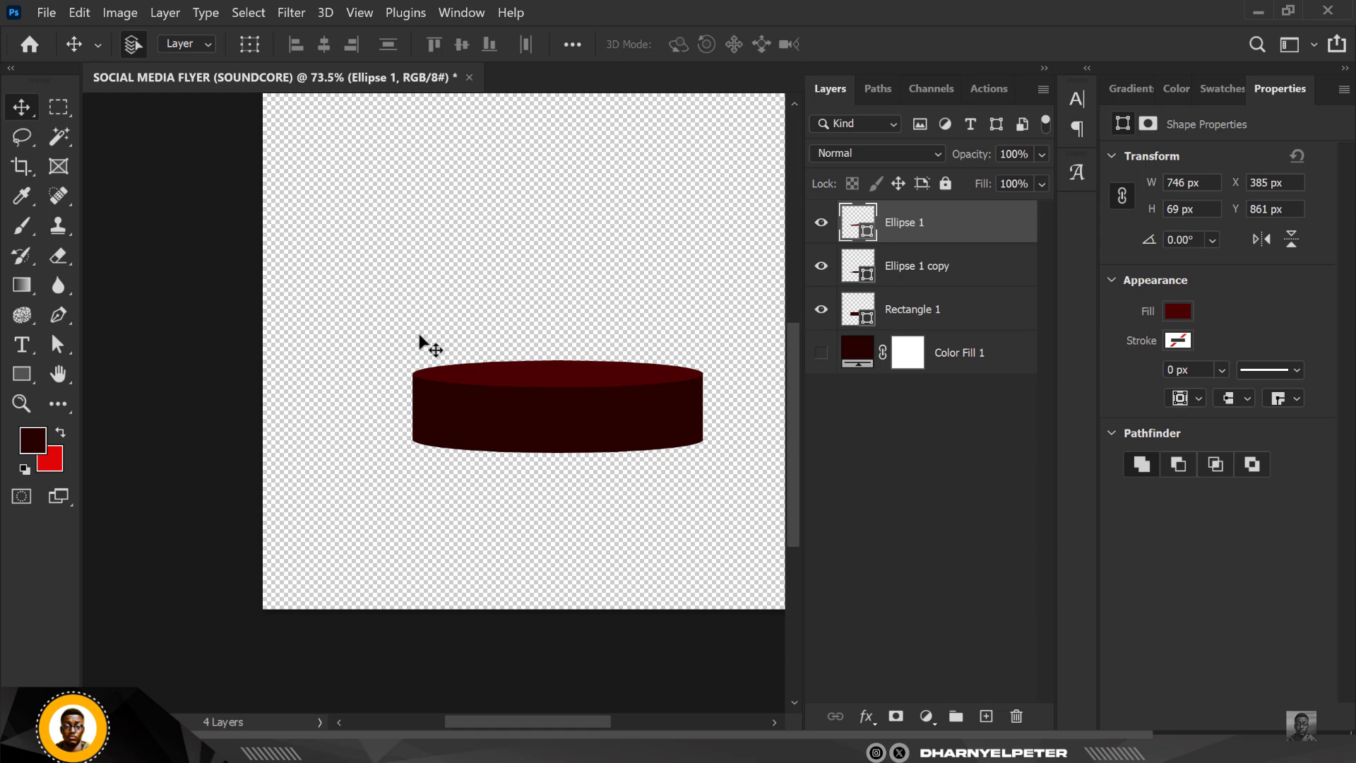
# Step: Show the Color Fill 1 layer briefly to compare the podium against the background, and hide it again
pyautogui.scroll(5, 534, 357)
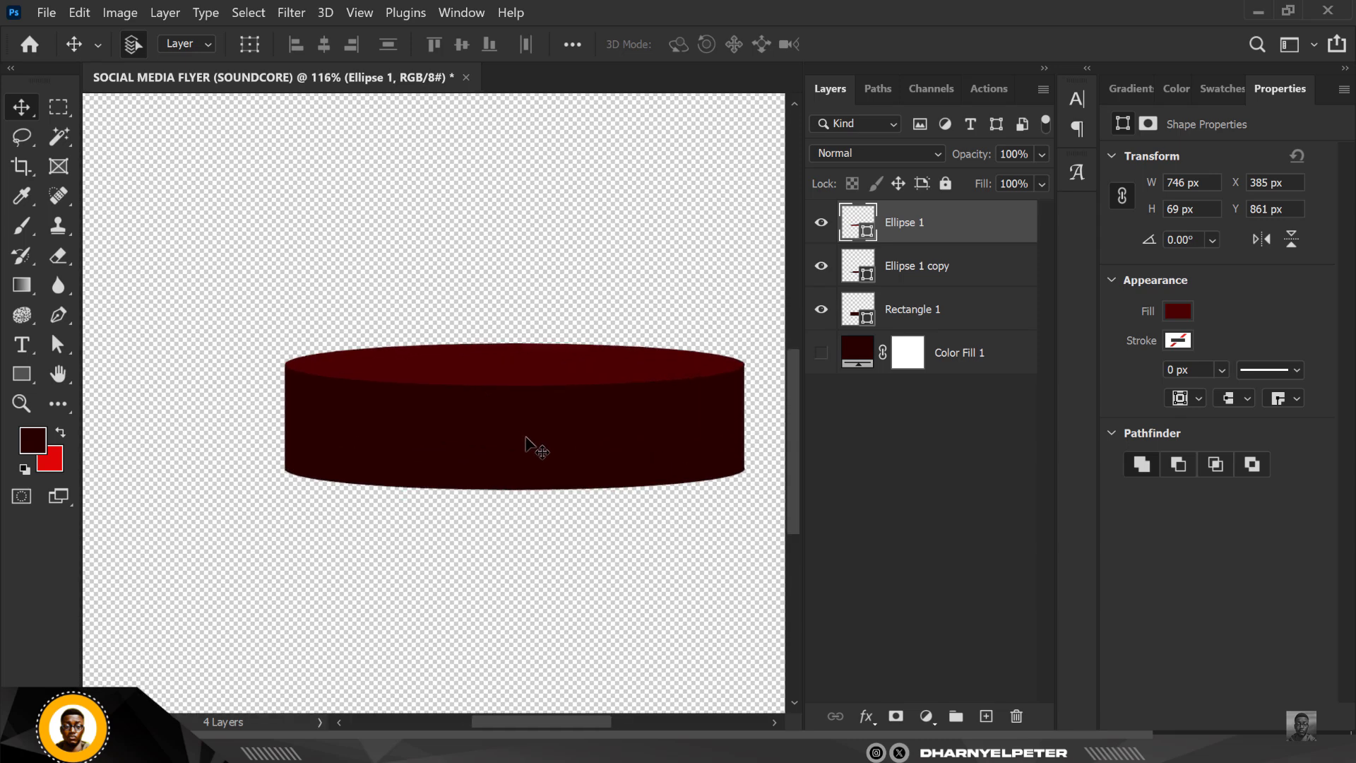
pyautogui.scroll(1, 526, 436)
pyautogui.scroll(-1, 513, 422)
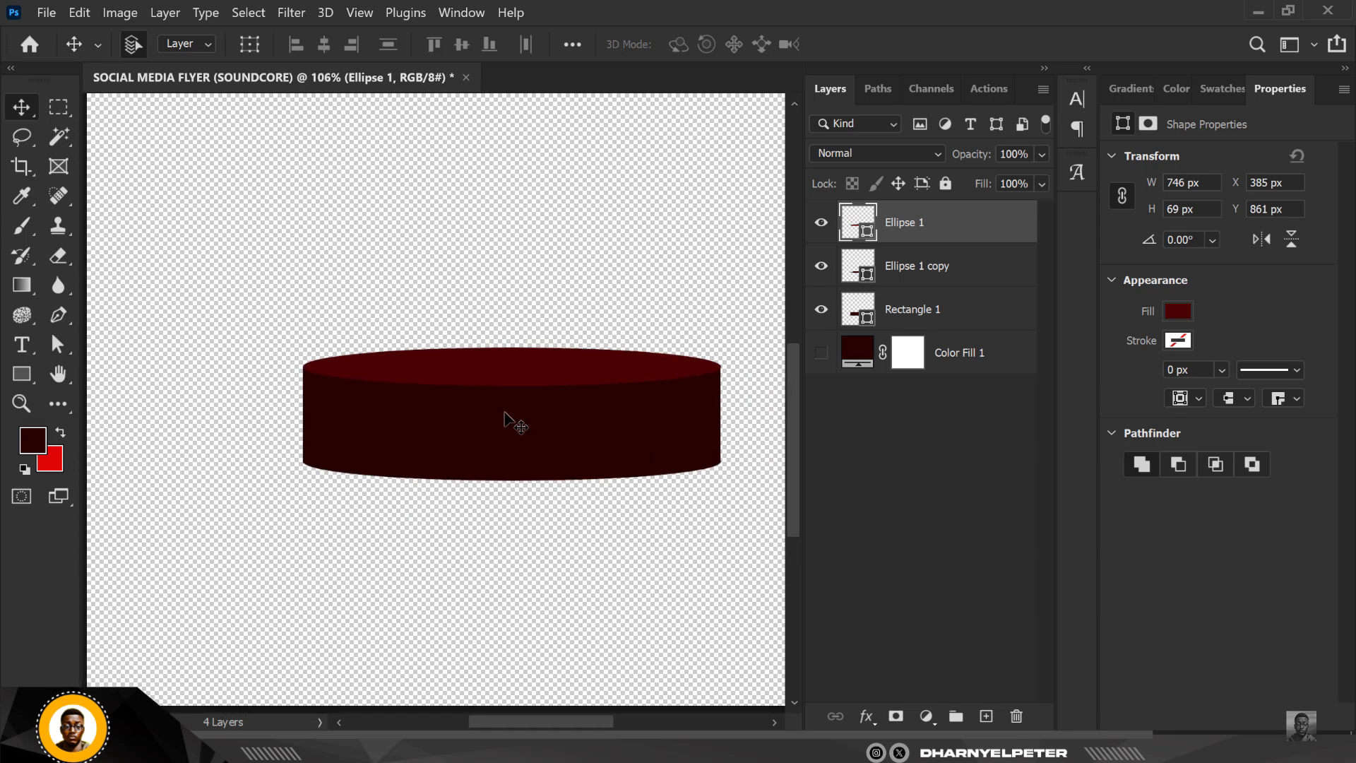
pyautogui.scroll(-3, 585, 415)
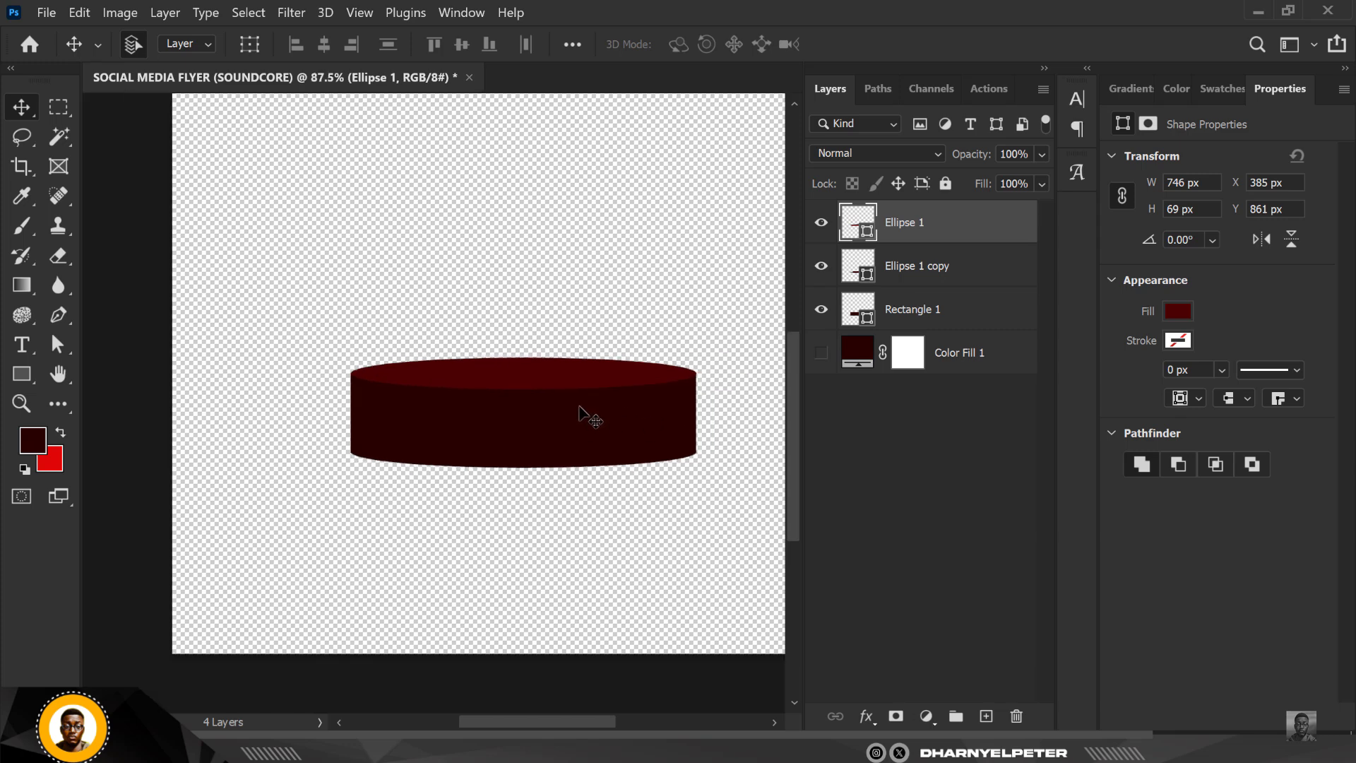
pyautogui.click(820, 357)
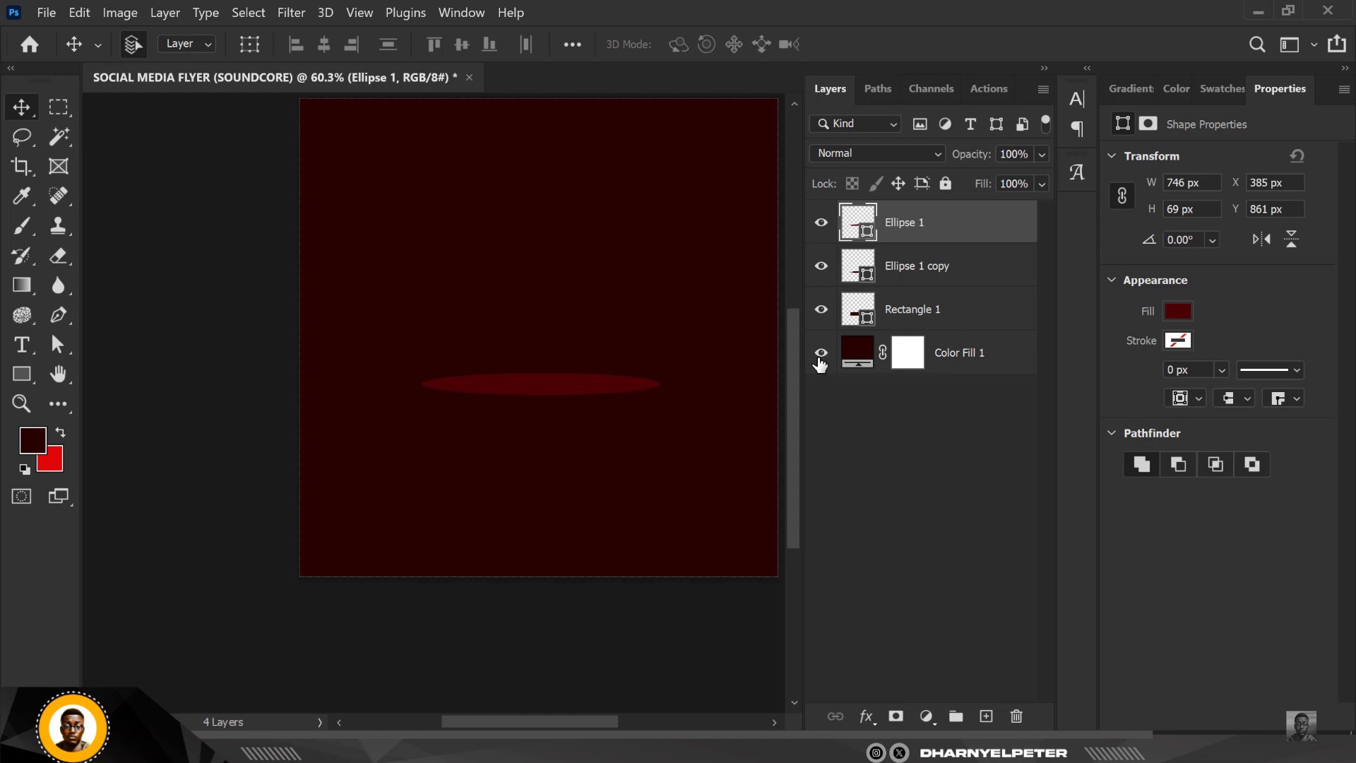
pyautogui.click(820, 358)
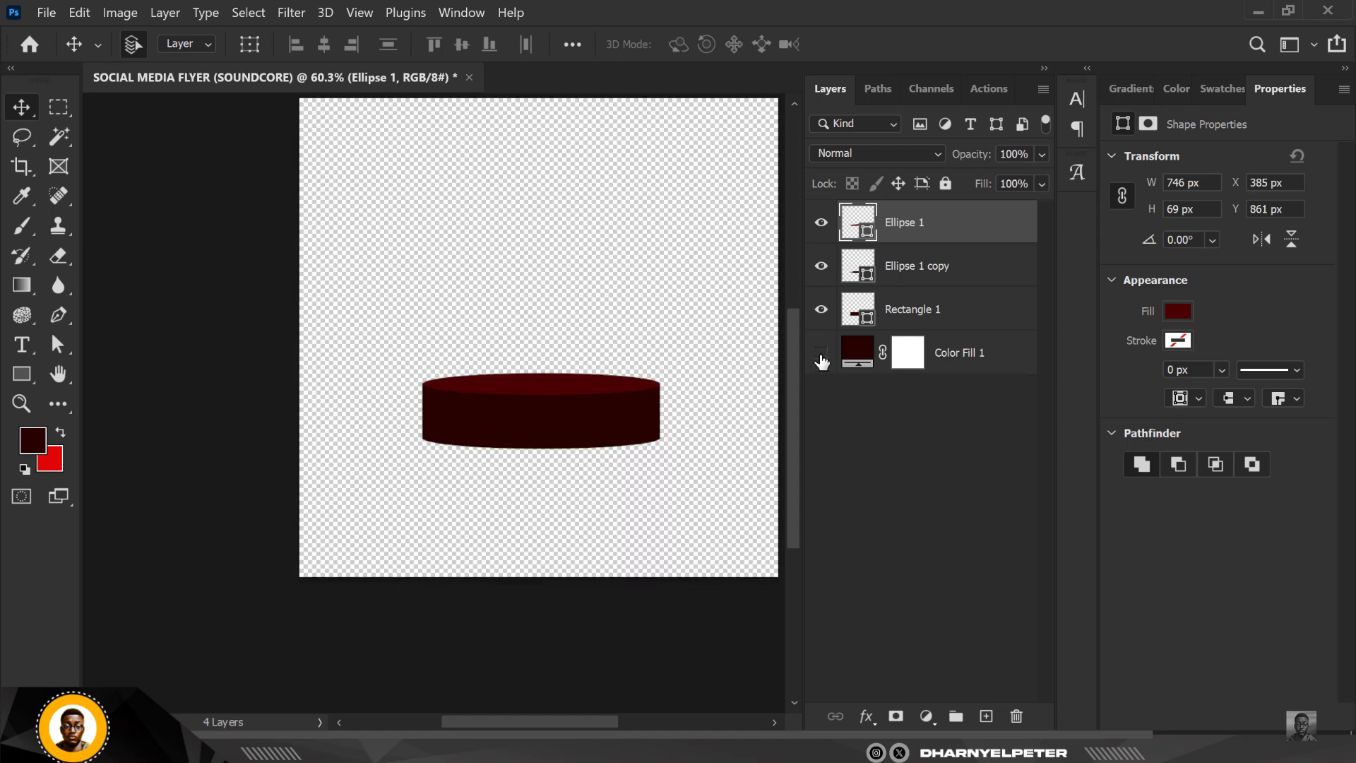
# Step: Set the fill of Rectangle 1, the podium's side, to the lighter dark red 3a0202
pyautogui.scroll(4, 562, 428)
pyautogui.click(565, 427)
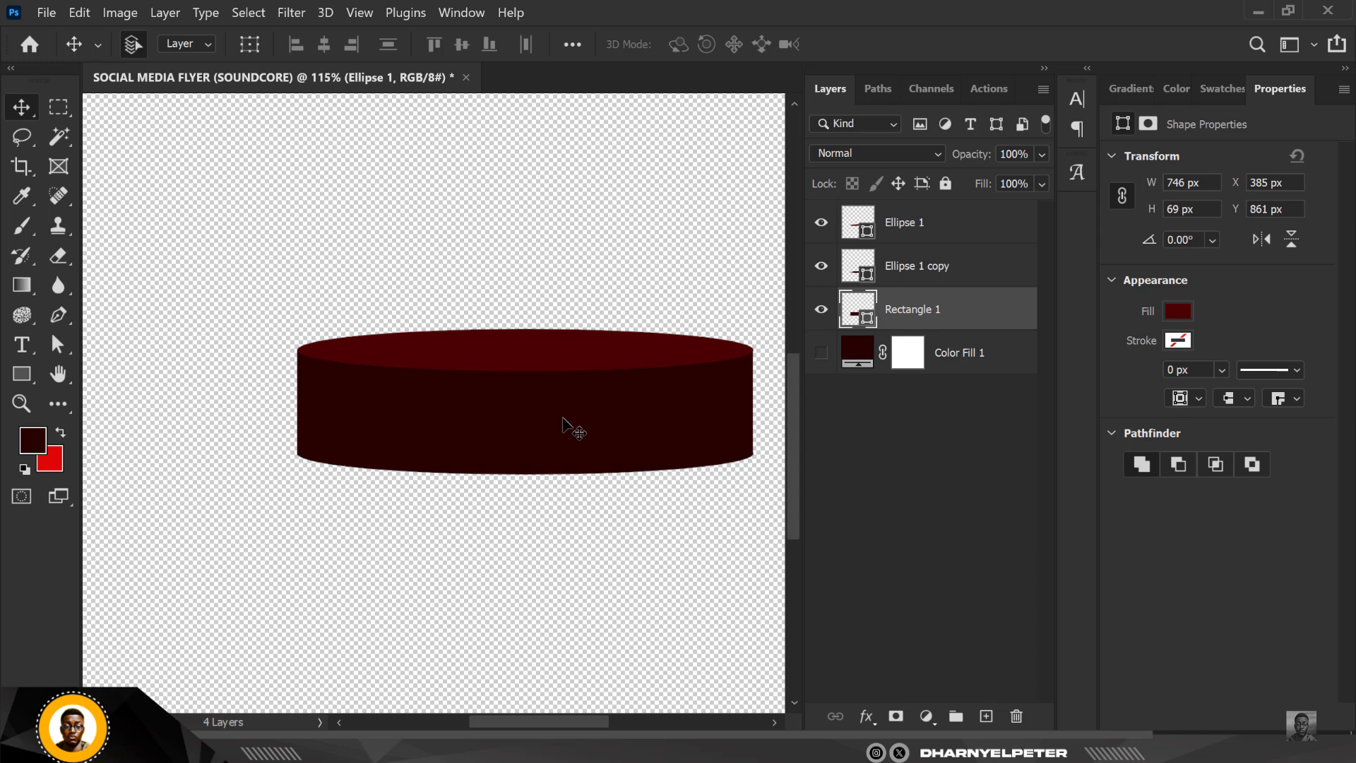
pyautogui.doubleClick(868, 322)
pyautogui.moveTo(1035, 386); pyautogui.dragTo(1034, 370)
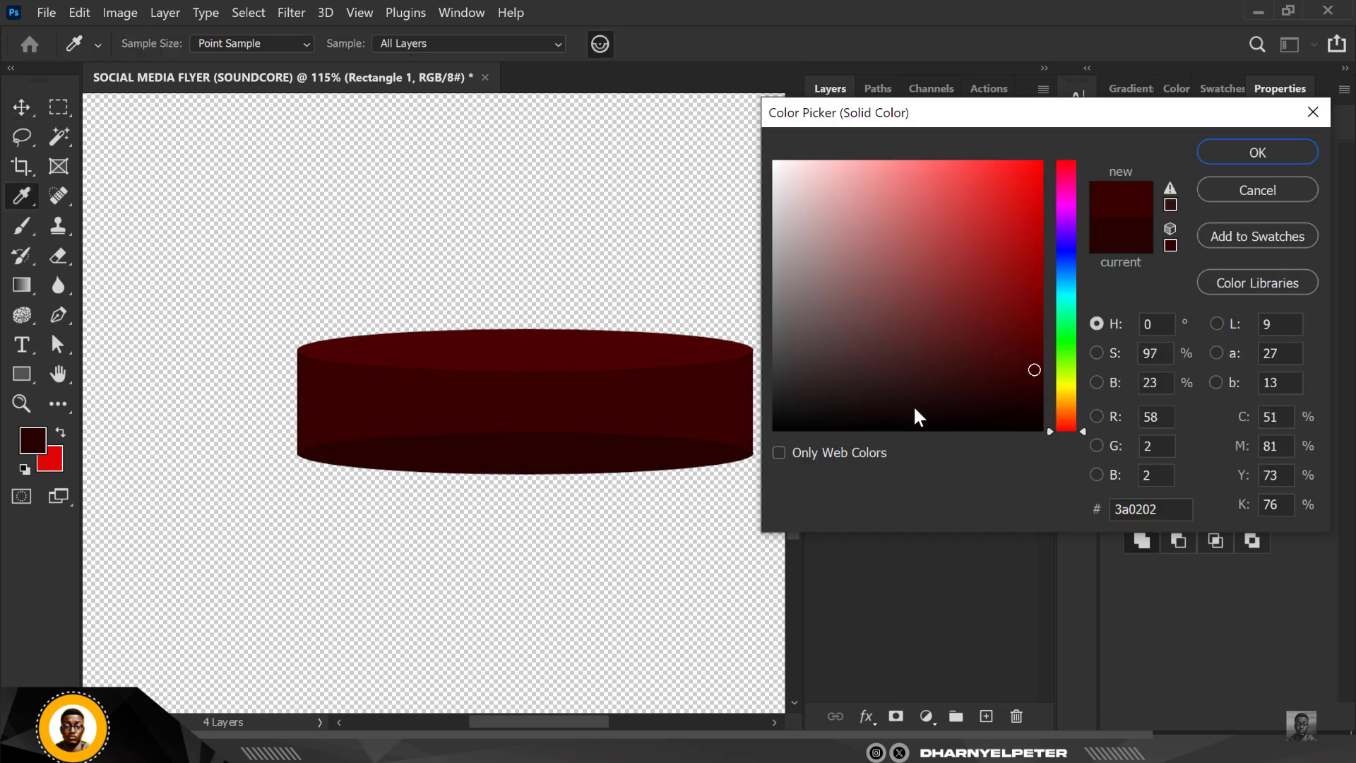
pyautogui.press('Return')
# Step: Match the Ellipse 1 copy fill to the podium's side by sampling its 3a0202 colour from the canvas
pyautogui.doubleClick(867, 286)
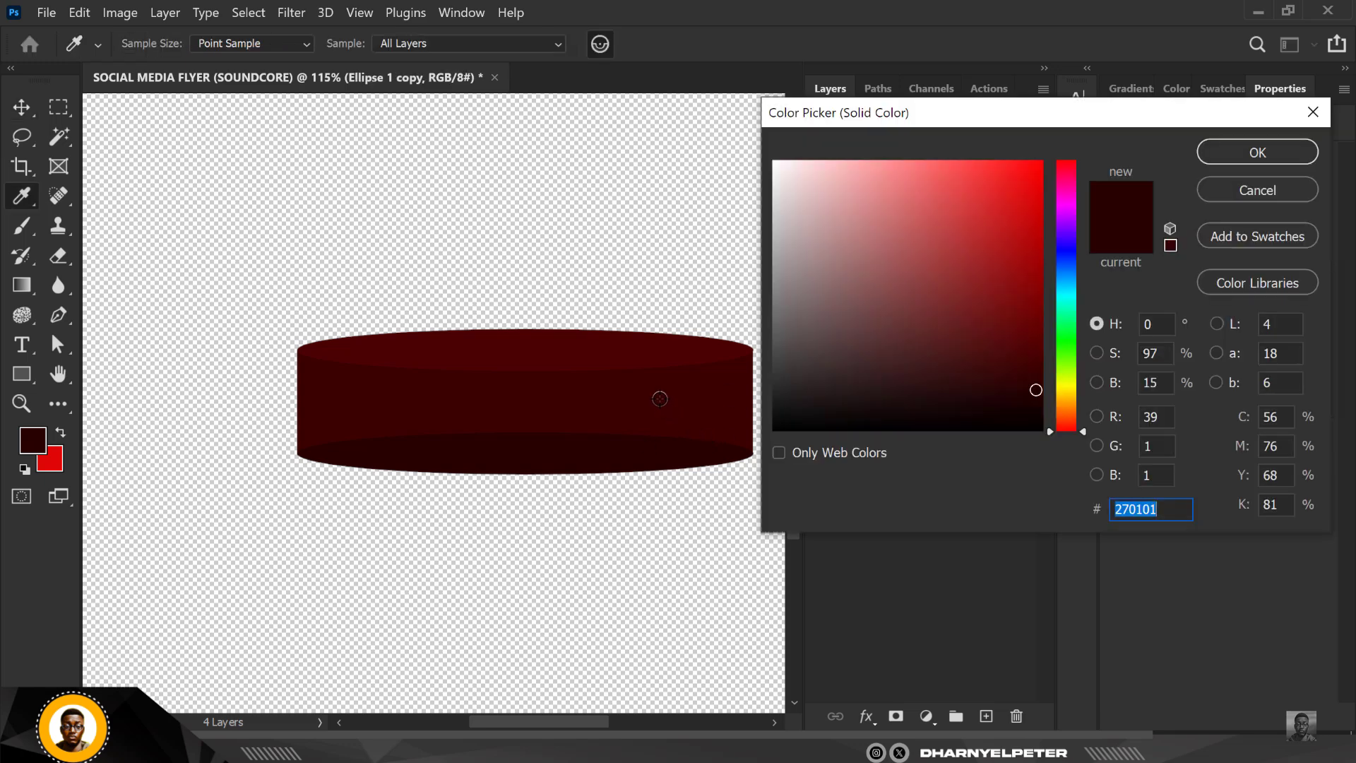
pyautogui.click(681, 405)
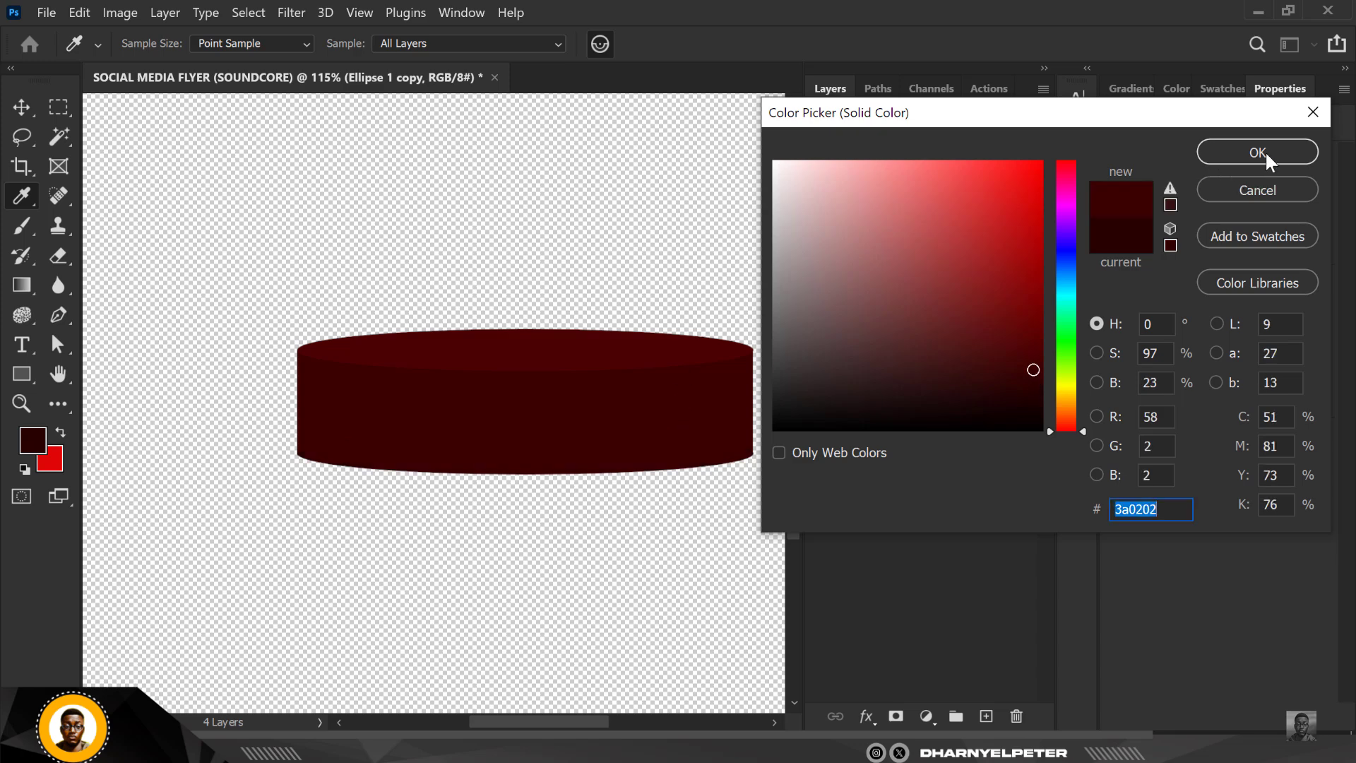
pyautogui.press('Return')
# Step: Turn the Color Fill 1 background back on and check the podium against it
pyautogui.scroll(-2, 554, 325)
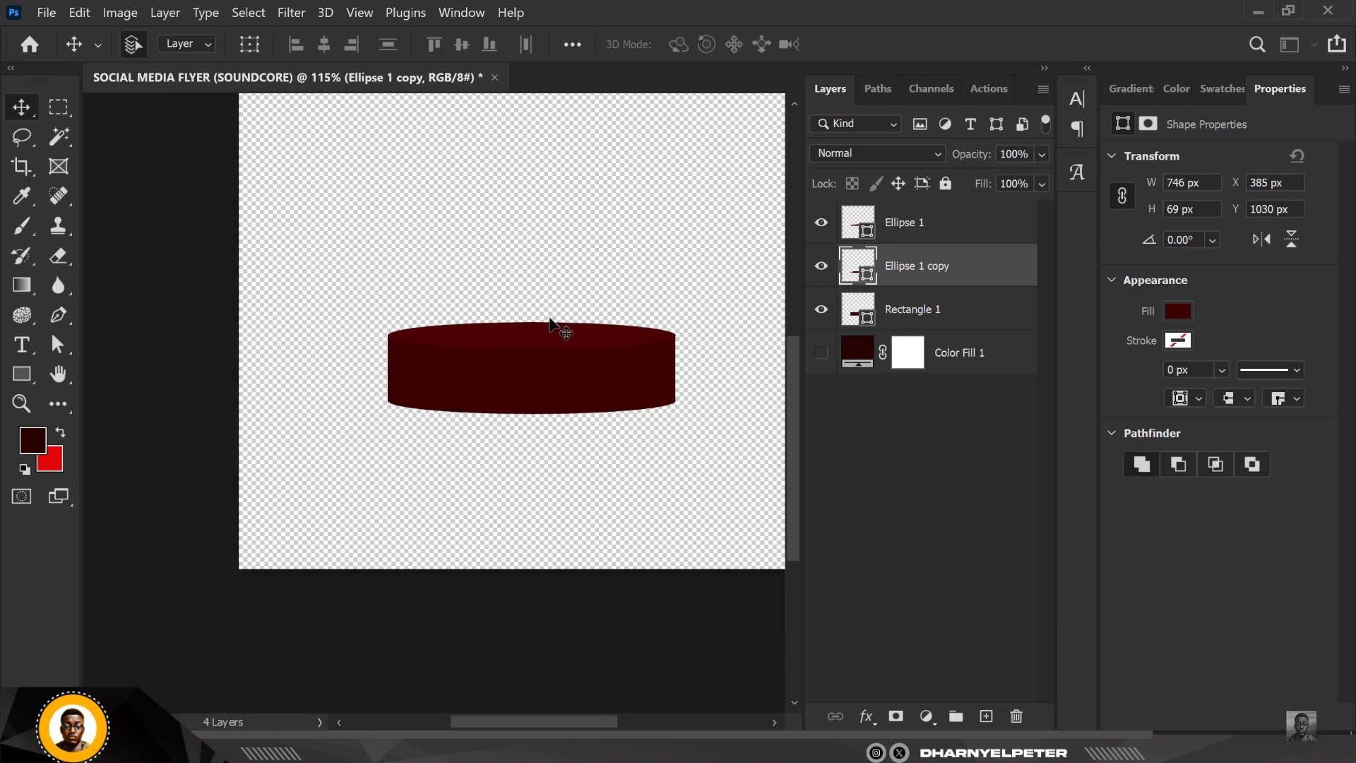
pyautogui.click(820, 357)
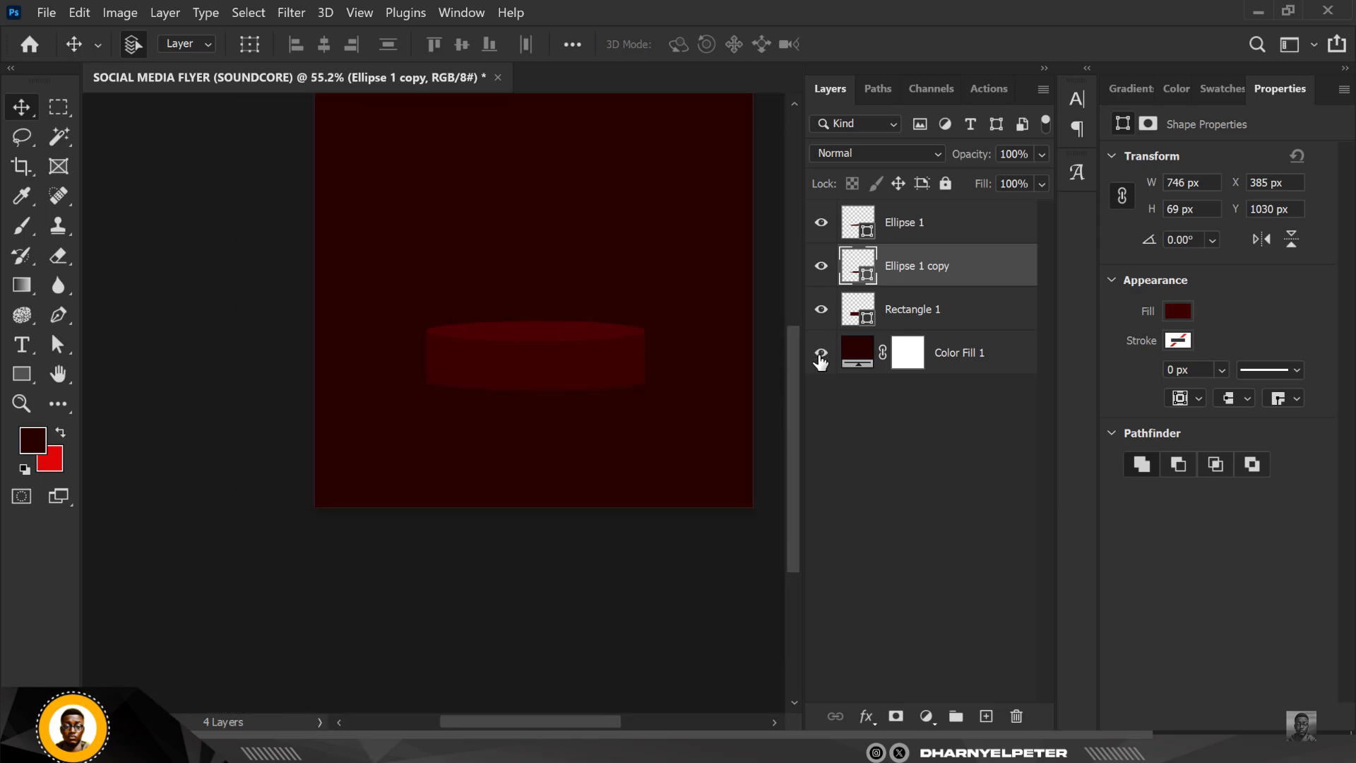
pyautogui.scroll(-1, 523, 382)
pyautogui.scroll(2, 551, 360)
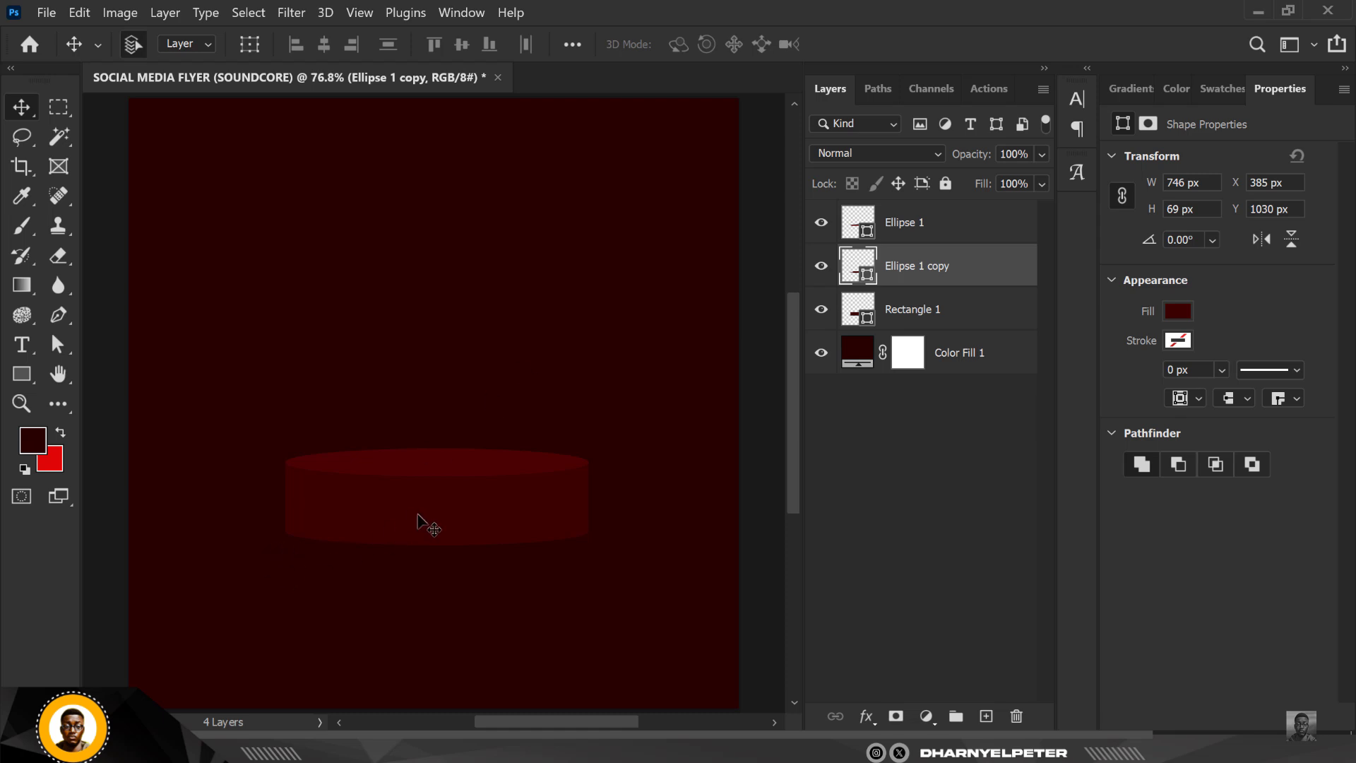
pyautogui.scroll(-1, 484, 424)
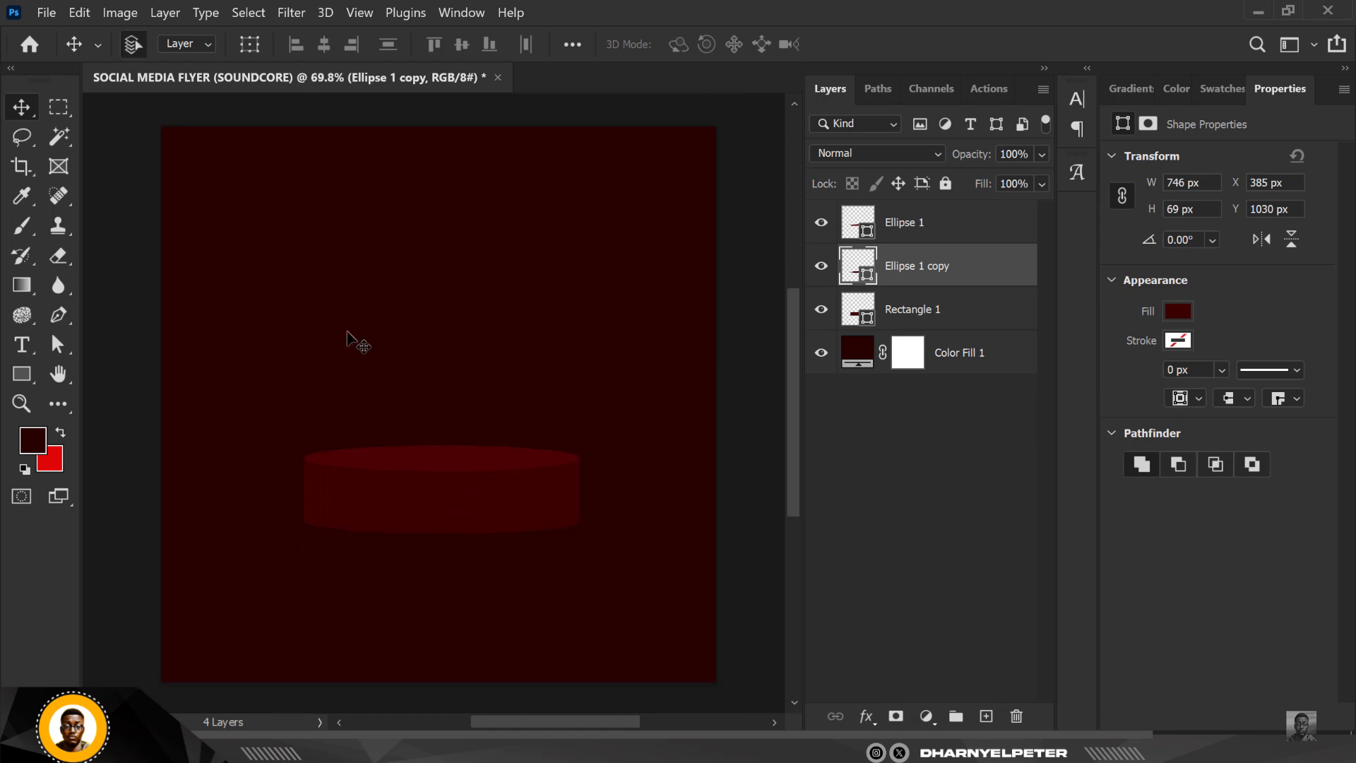
# Step: Add a new layer directly above Color Fill 1 and set the Brush foreground colour to a darker, near-black red
pyautogui.click(959, 363)
pyautogui.click(986, 716)
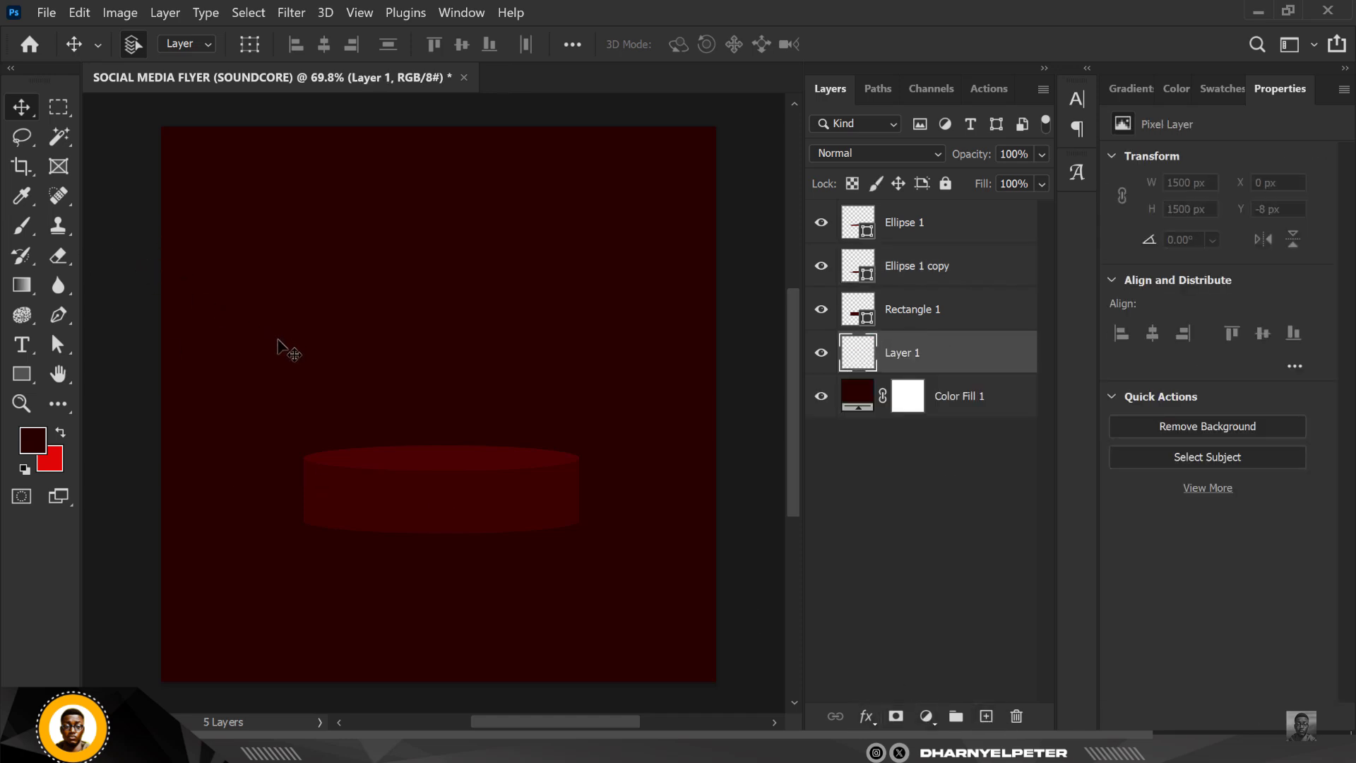
pyautogui.click(21, 226)
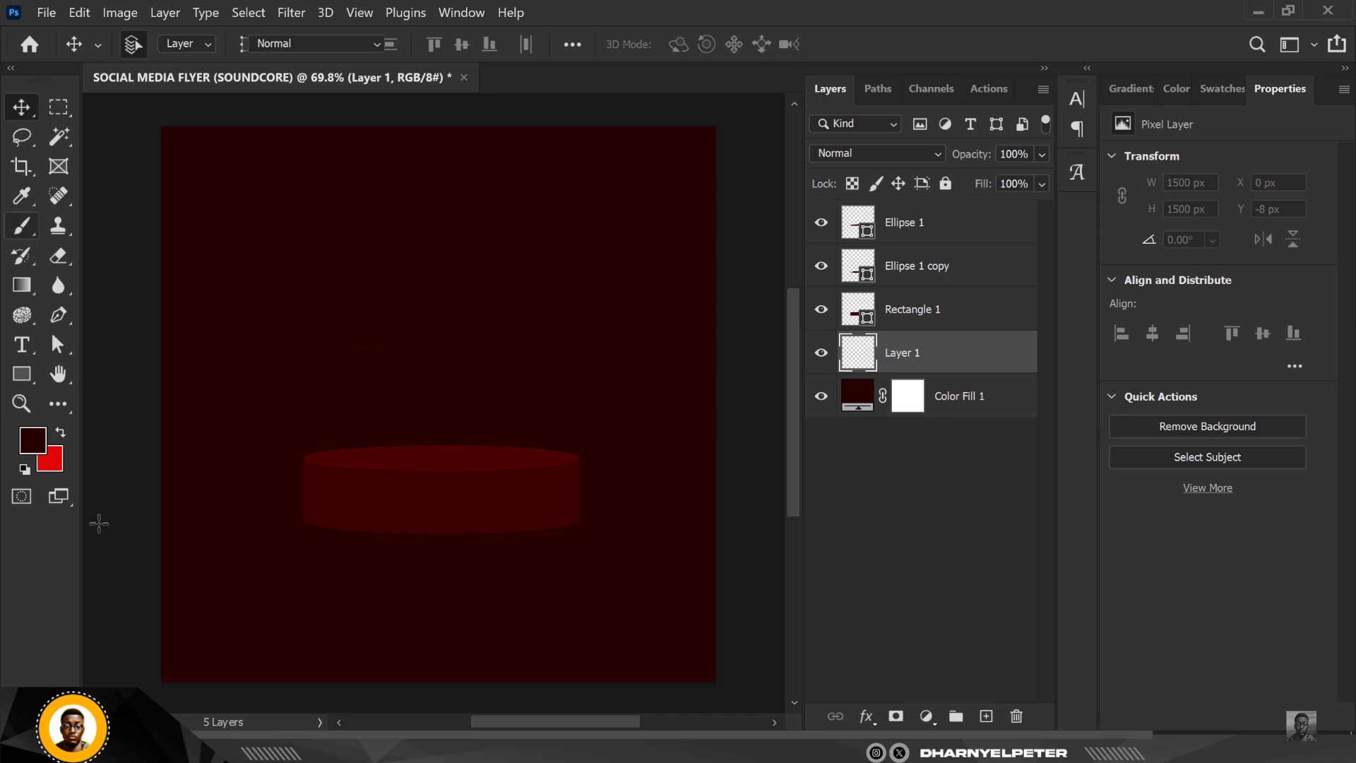
pyautogui.click(33, 450)
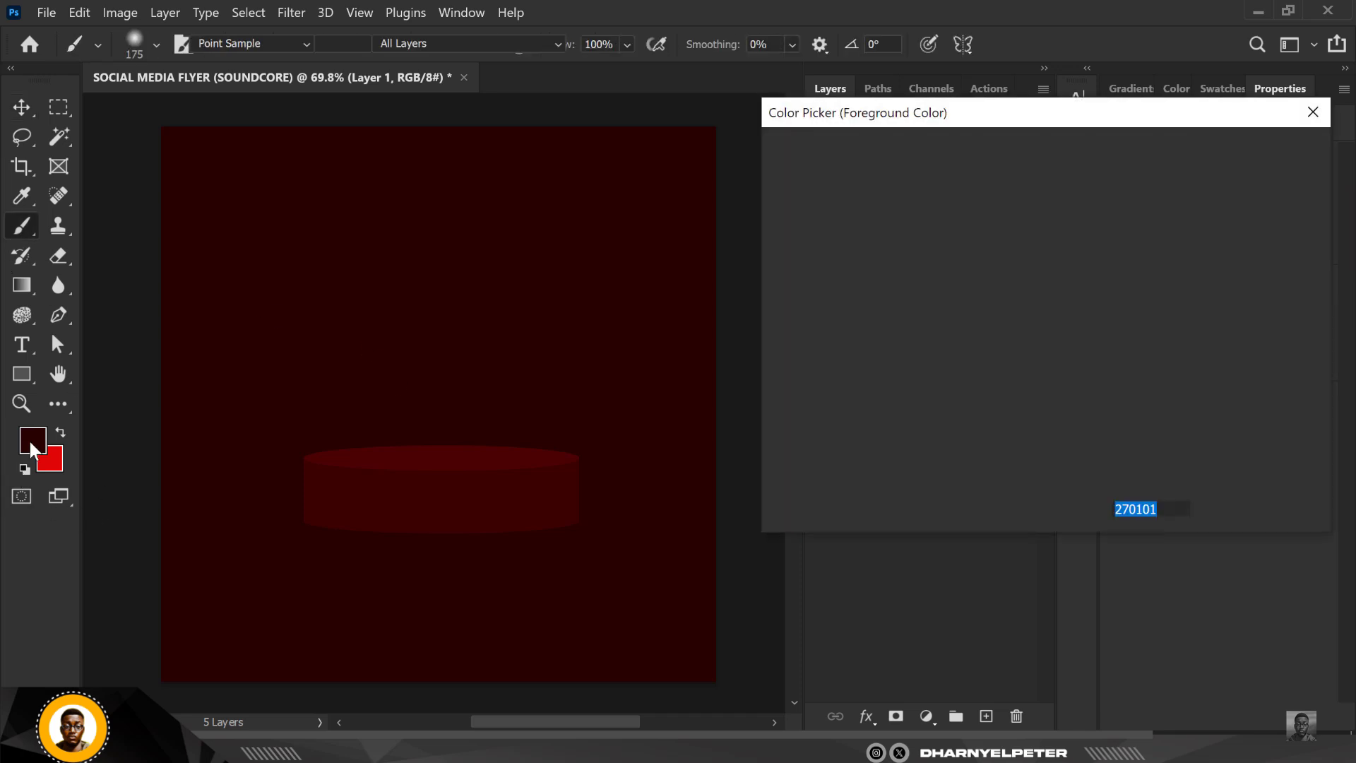
pyautogui.moveTo(1034, 392); pyautogui.dragTo(1040, 412)
pyautogui.click(1285, 149)
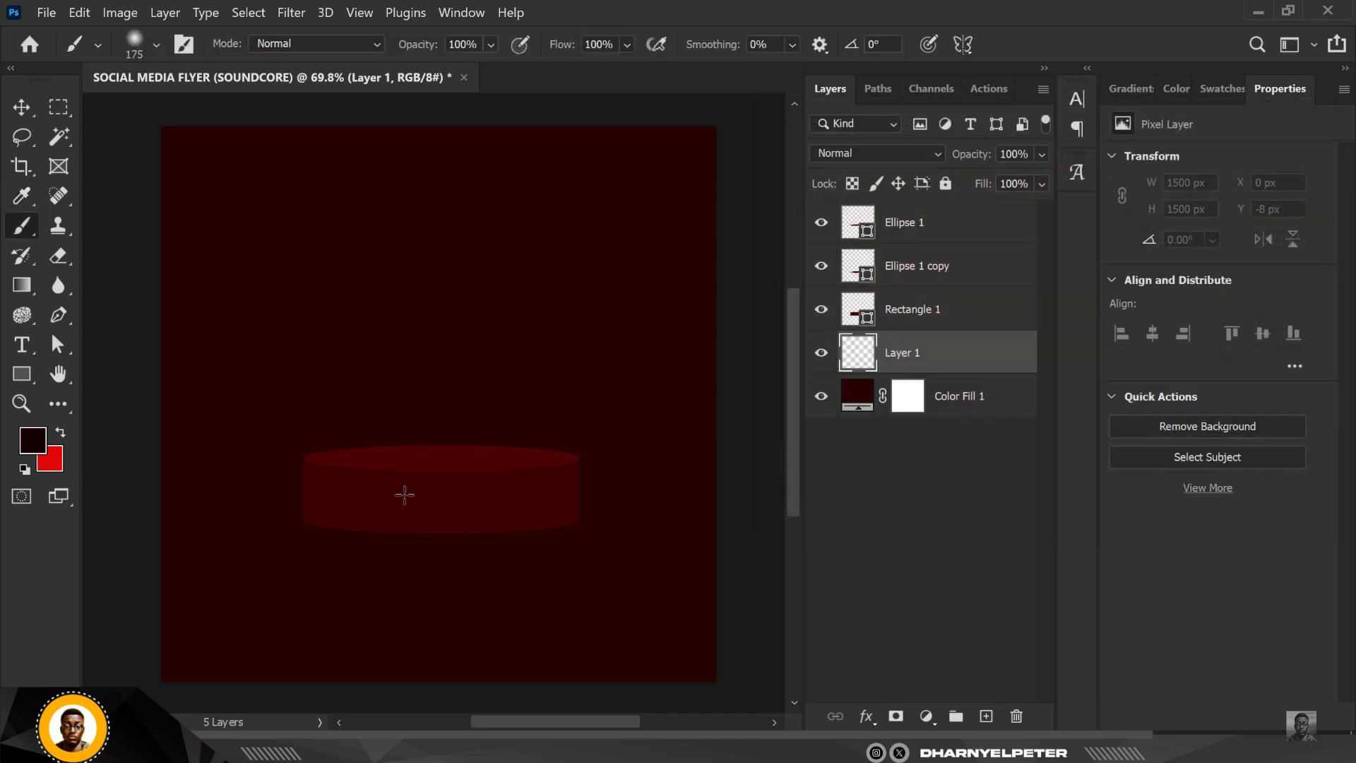
# Step: Enlarge the soft brush to 800 px and paint a single dark spot on Layer 1 behind the podium's top edge
pyautogui.press(']')
pyautogui.press(']')
pyautogui.press(']')
pyautogui.press(']')
pyautogui.press(']')
pyautogui.press(']')
pyautogui.press(']')
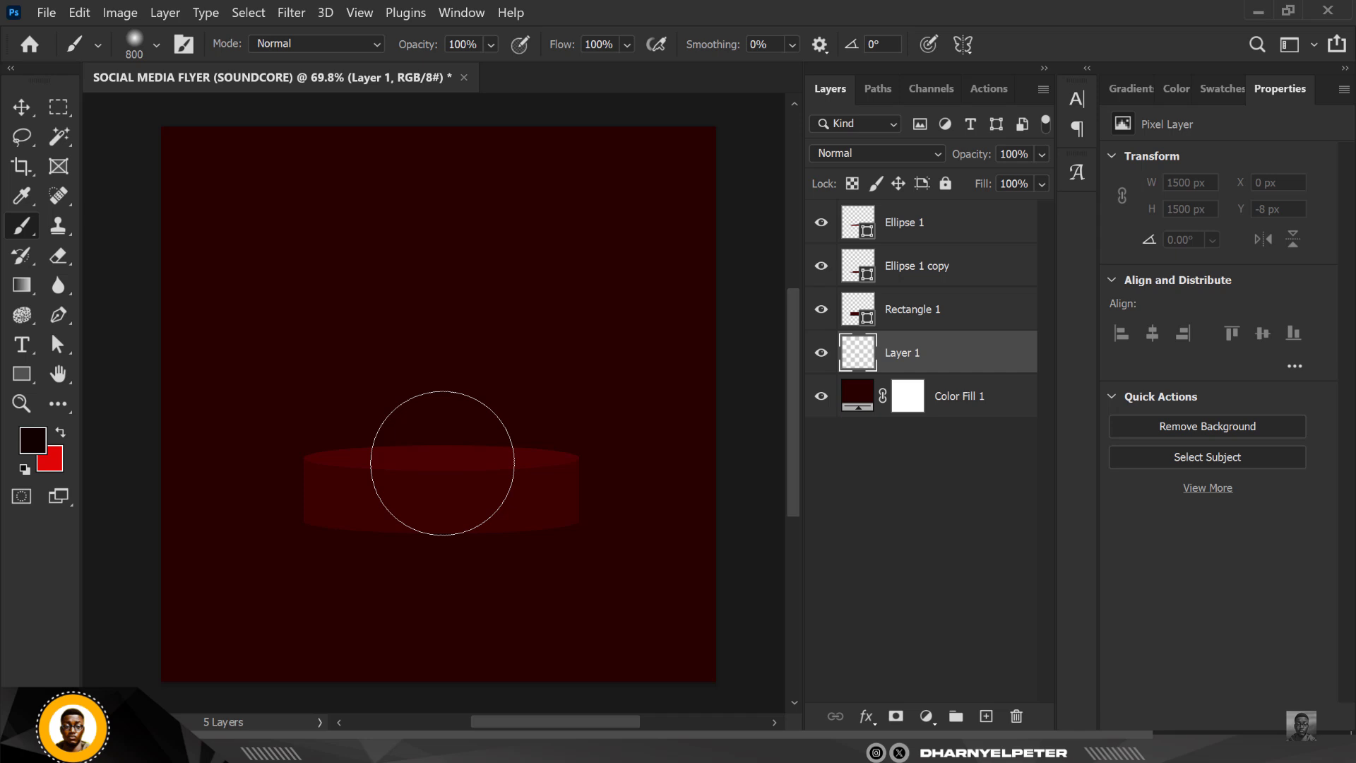
pyautogui.press(']')
pyautogui.press(']')
pyautogui.press(']')
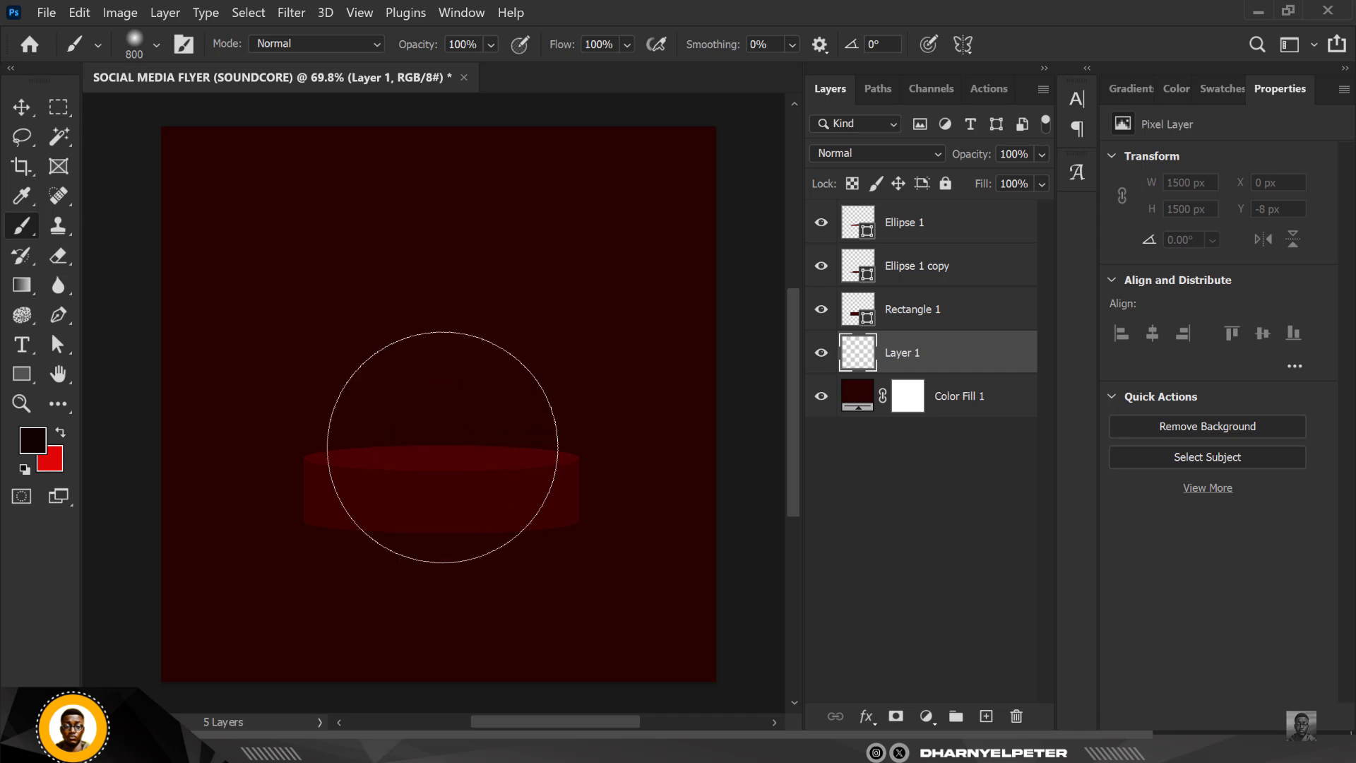
pyautogui.click(443, 439)
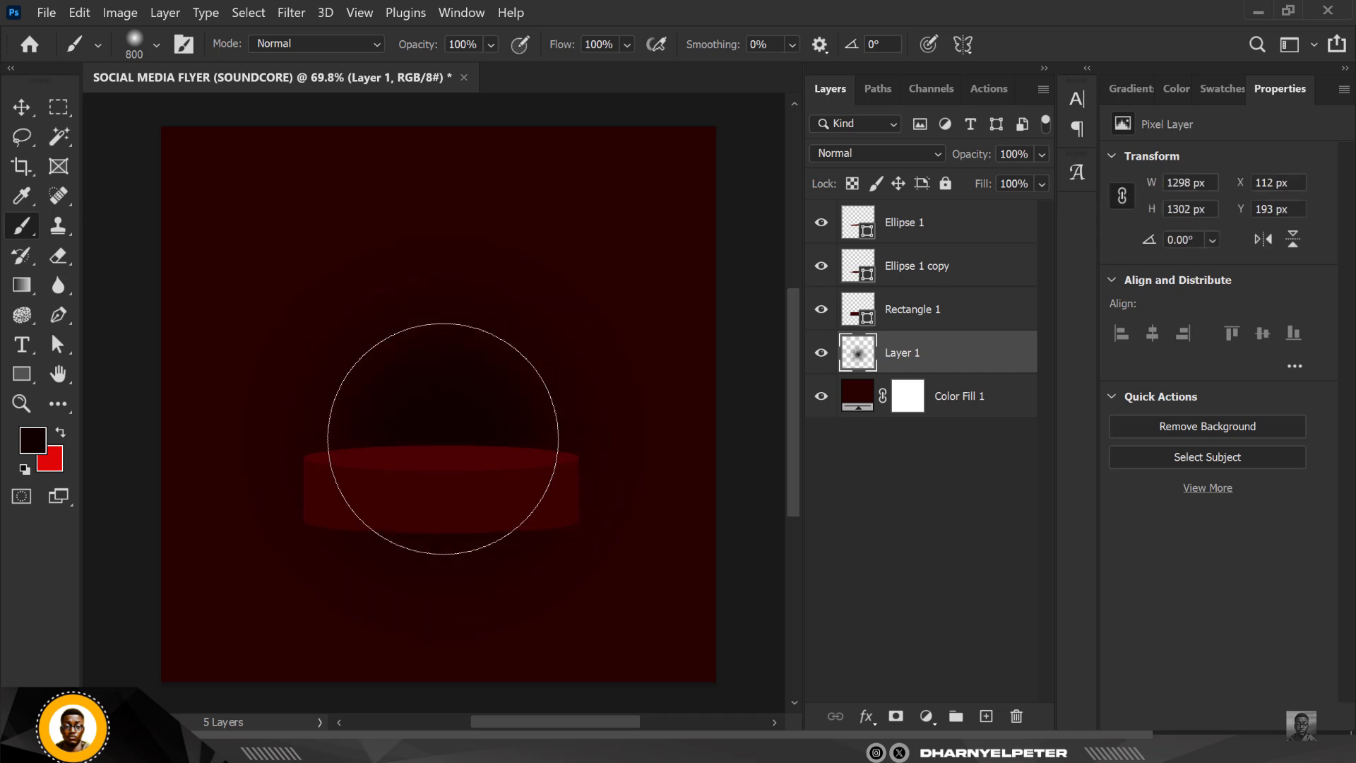
# Step: Squash the dark spot on Layer 1 to about 9% of its height and centre it at the podium's base
pyautogui.click(21, 106)
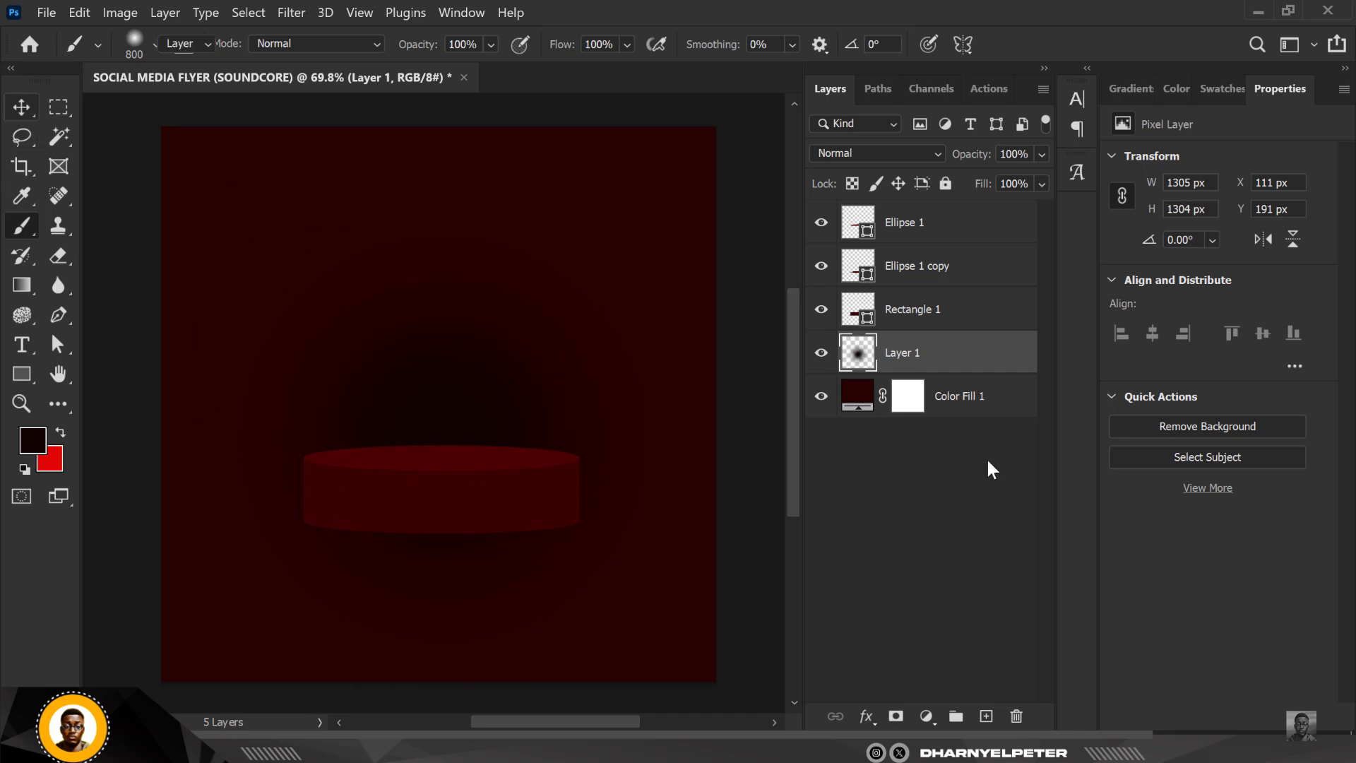
pyautogui.hotkey('ctrl', 't')
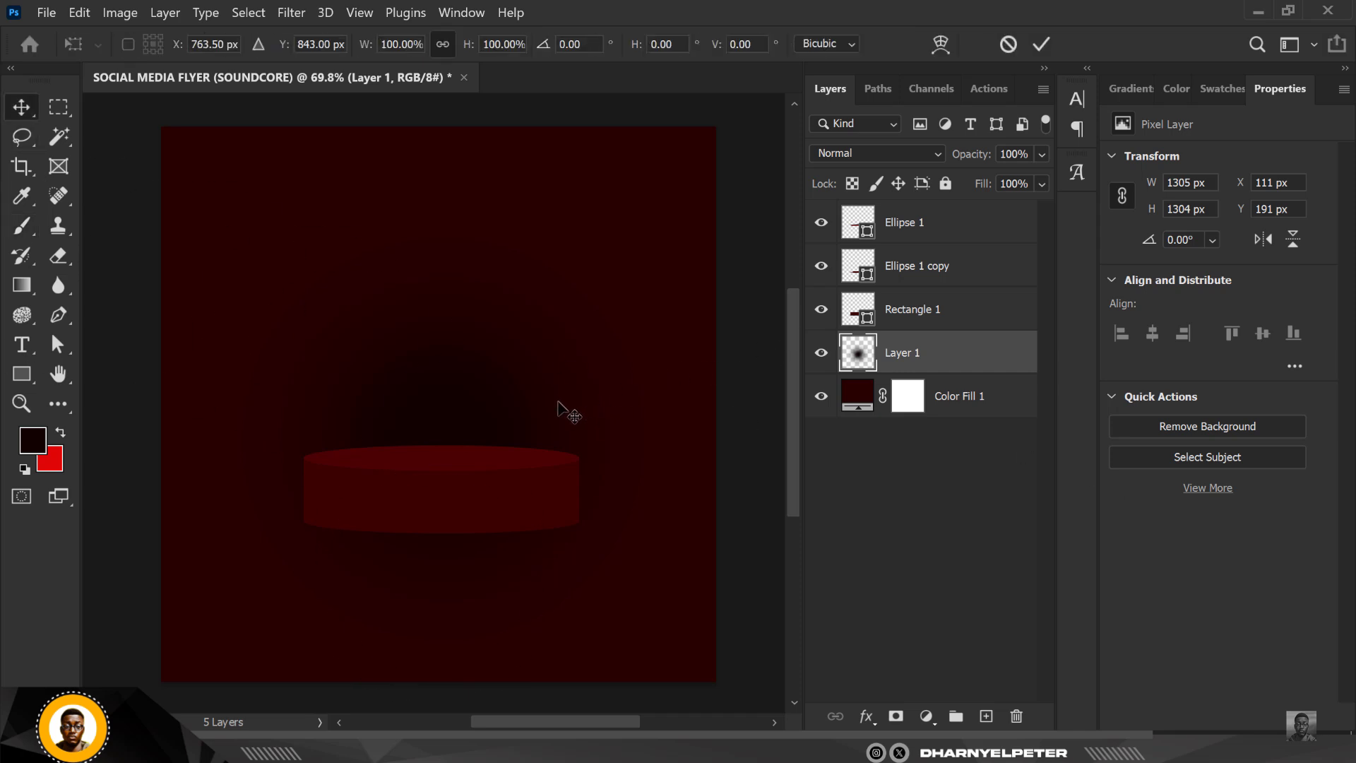
pyautogui.moveTo(448, 197); pyautogui.dragTo(499, 547)
pyautogui.scroll(-2, 498, 547)
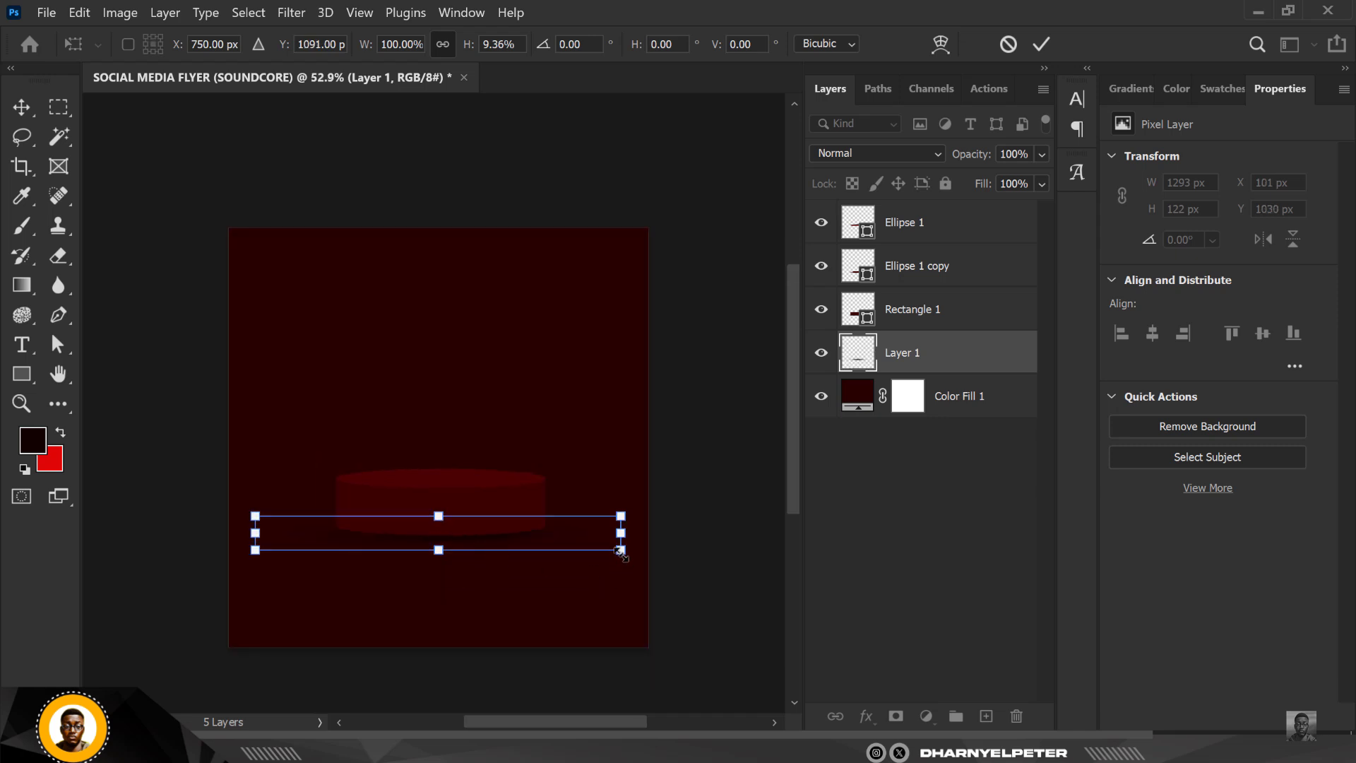
# Step: Stretch the flattened shadow to about 137% width and 13% height, nudge it up slightly and apply the transform
pyautogui.moveTo(620, 551); pyautogui.dragTo(690, 575)
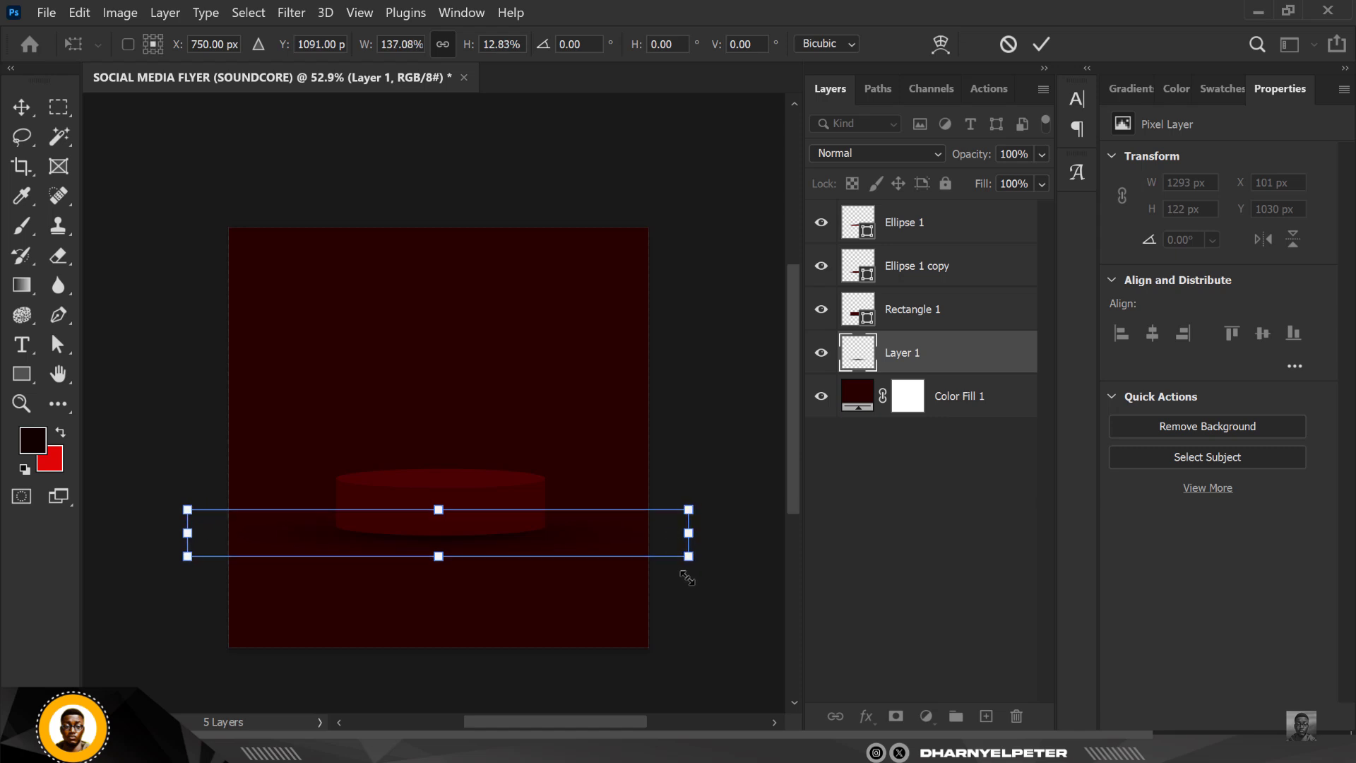
pyautogui.scroll(5, 408, 546)
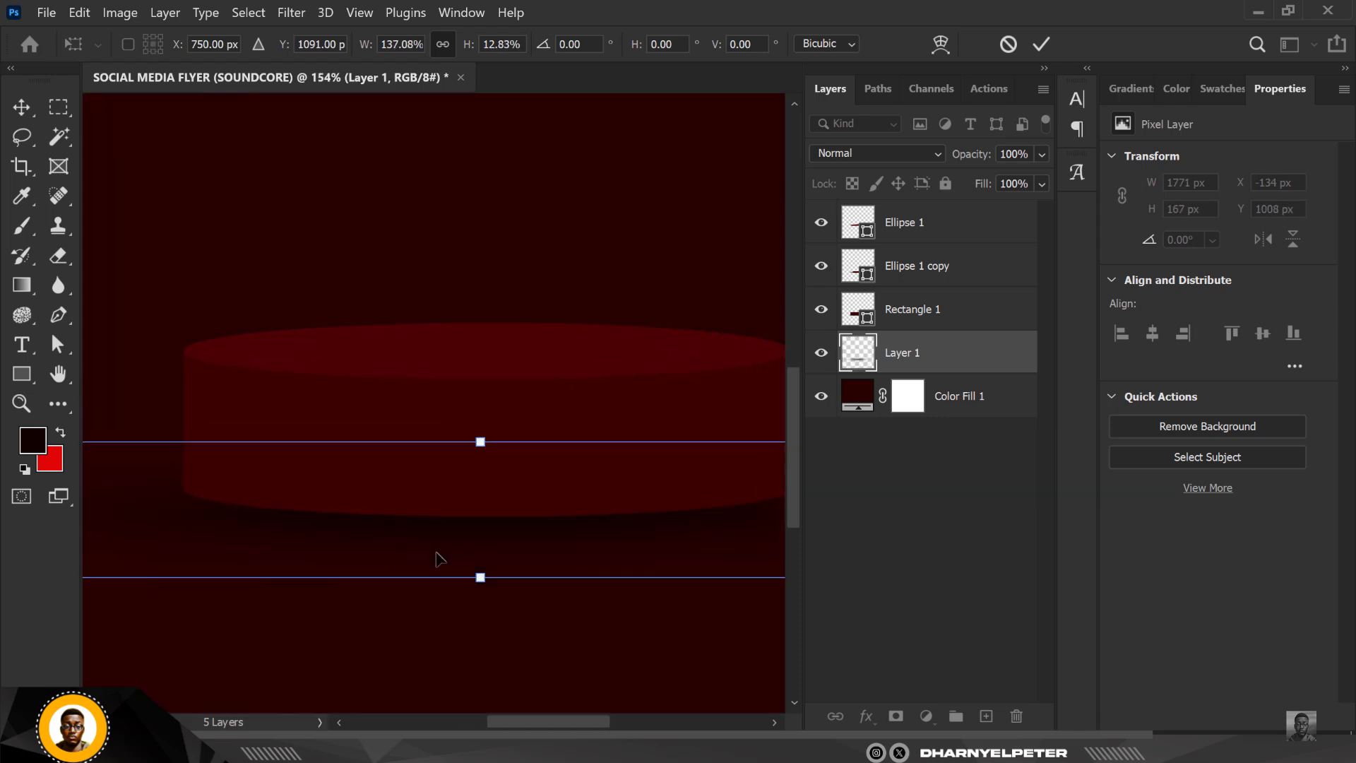
pyautogui.press('Up')
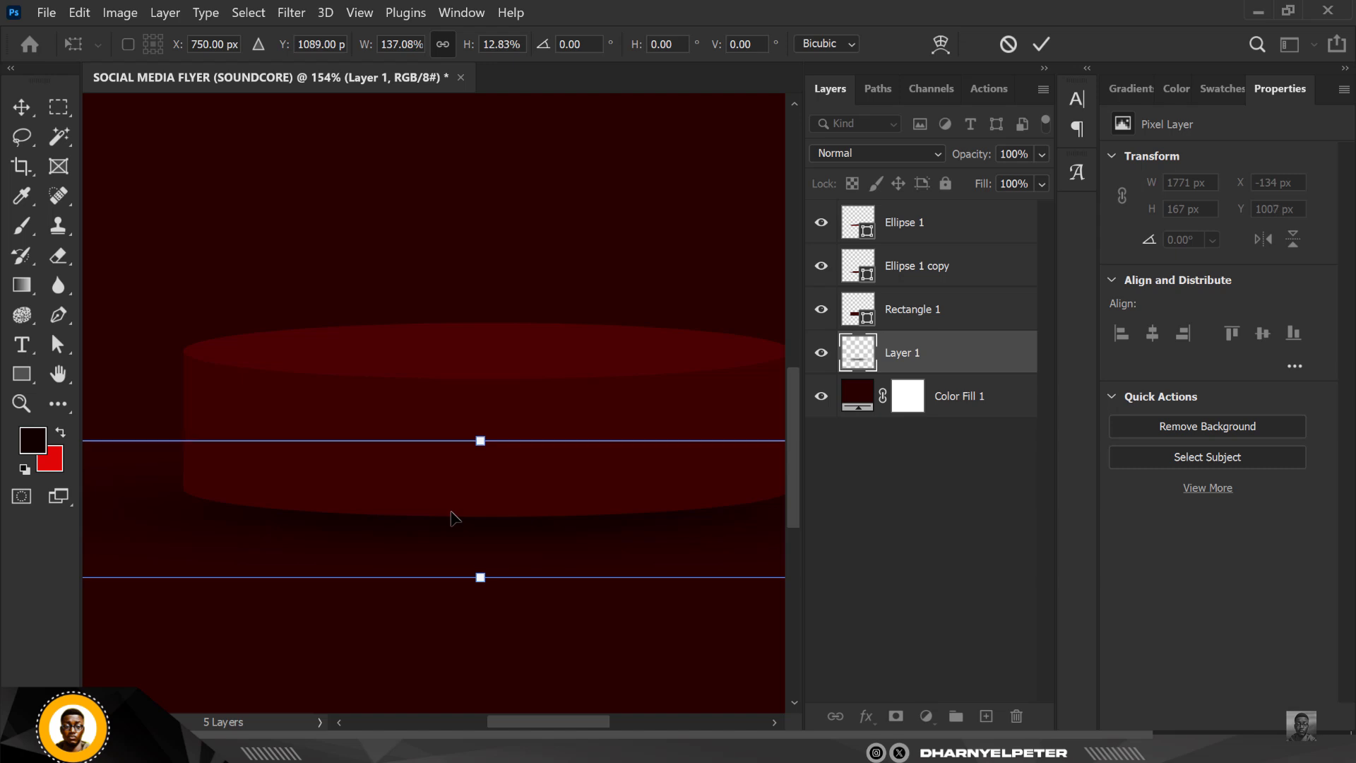
pyautogui.press('Return')
# Step: Nudge the ground shadow on Layer 1 up behind the podium's base to a Y position of 990 px
pyautogui.scroll(-1, 480, 462)
pyautogui.scroll(-3, 480, 466)
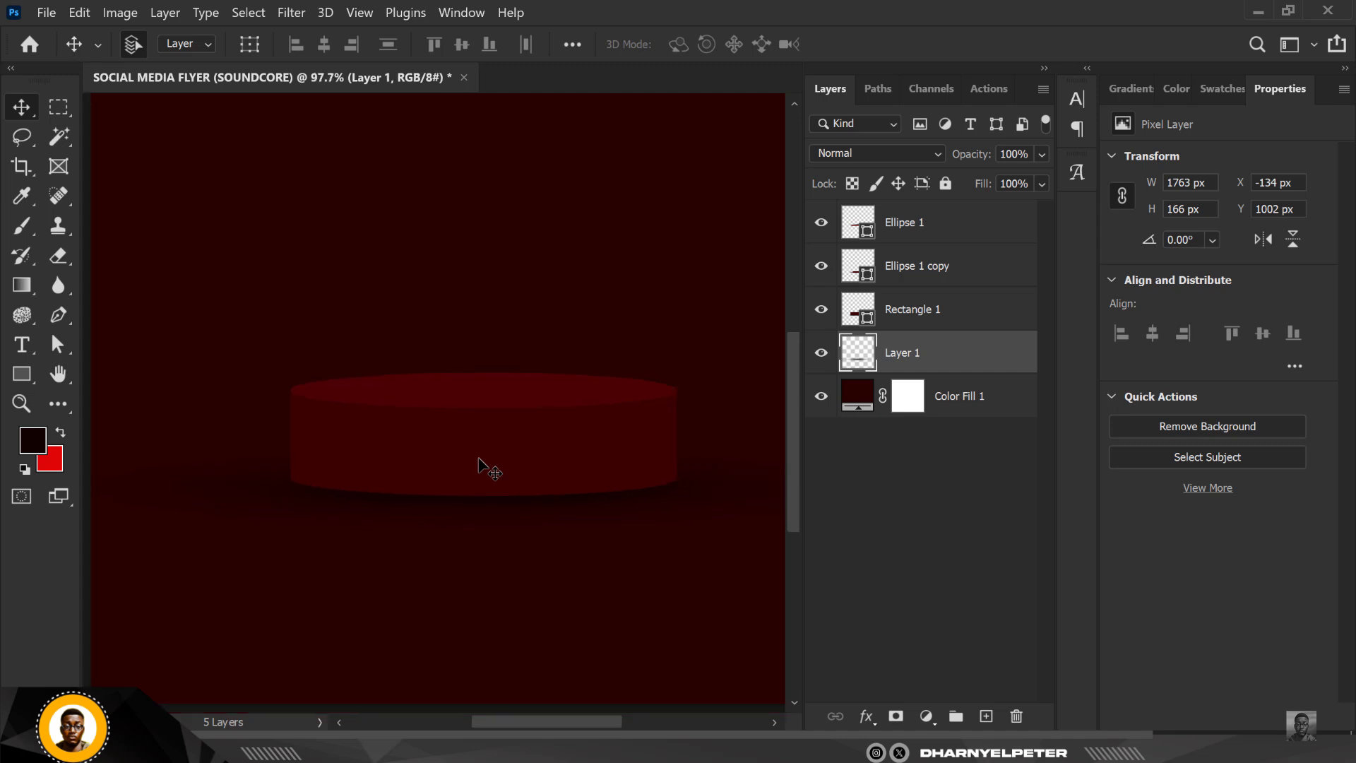
pyautogui.press('Up')
pyautogui.press('Up')
pyautogui.press('Up')
pyautogui.press('Up')
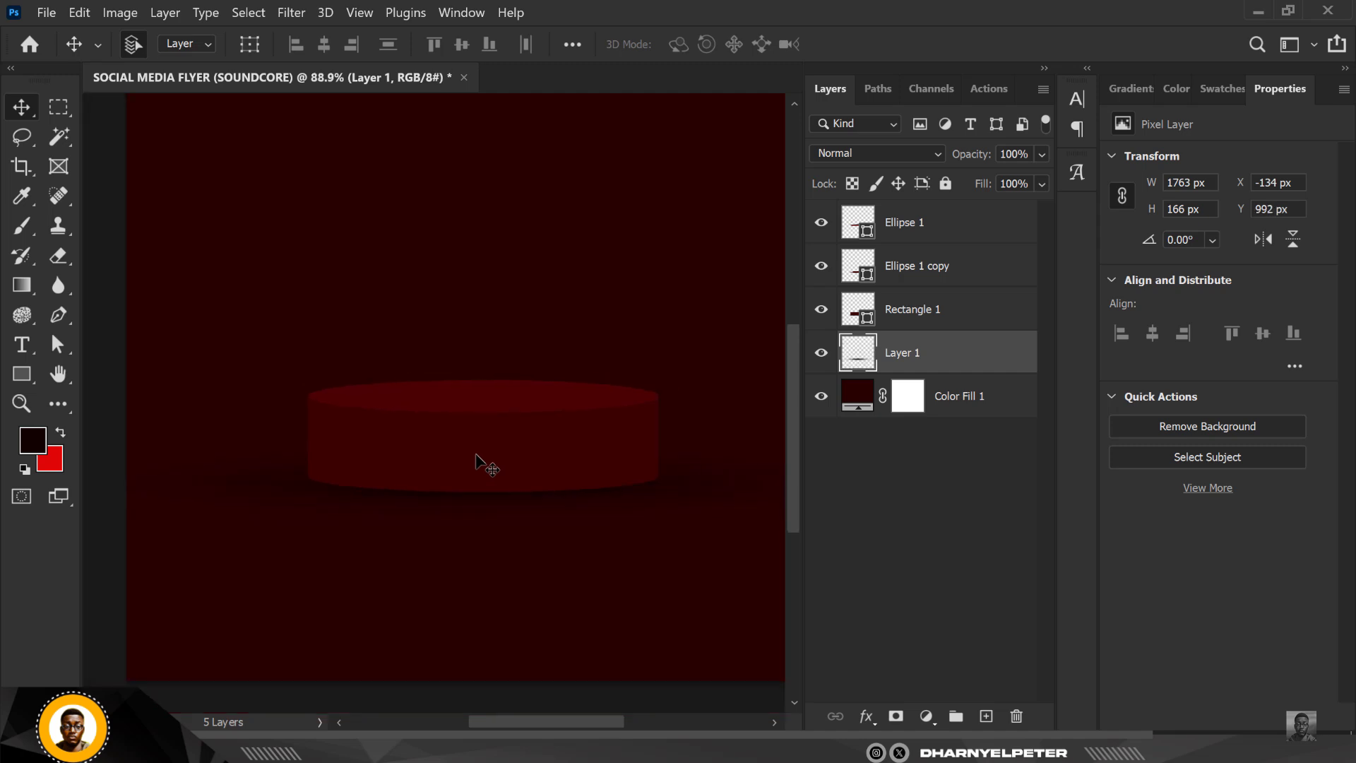
pyautogui.scroll(-3, 475, 454)
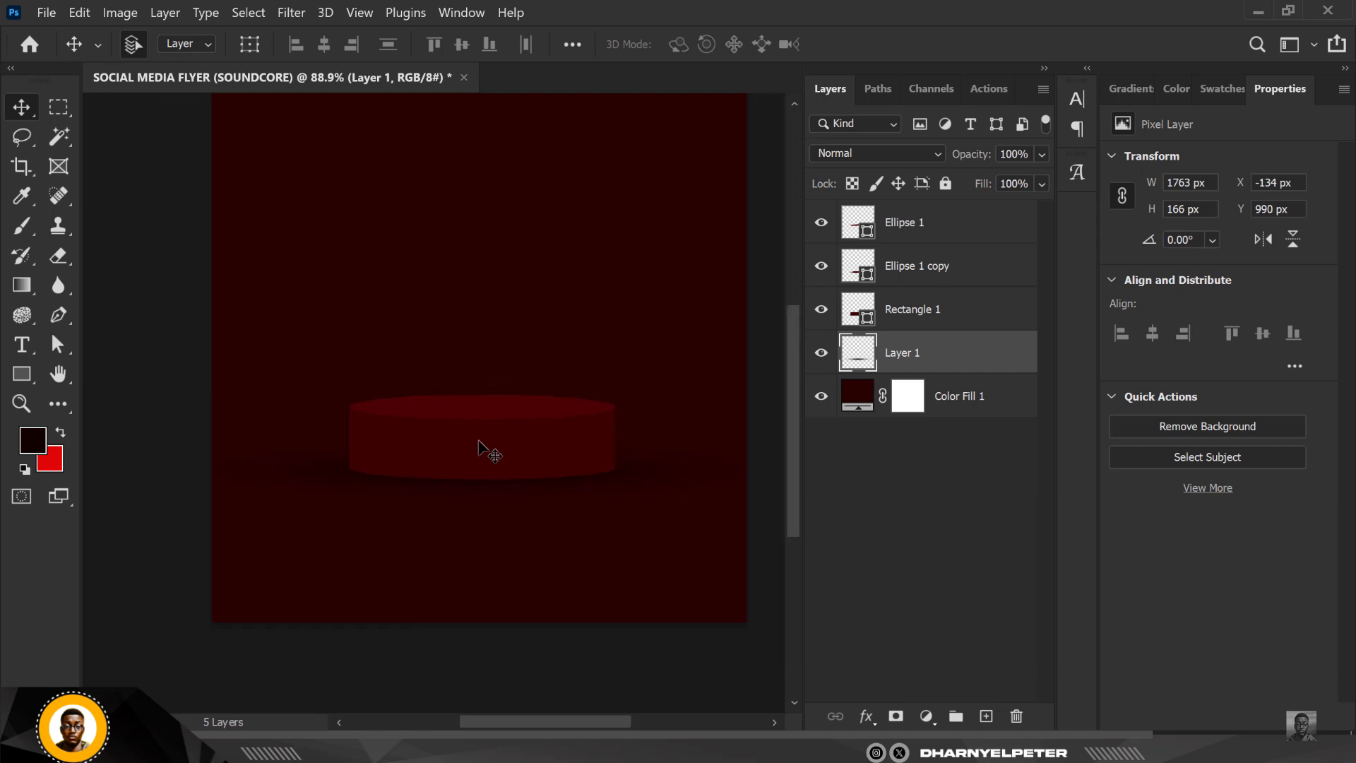
pyautogui.scroll(2, 494, 428)
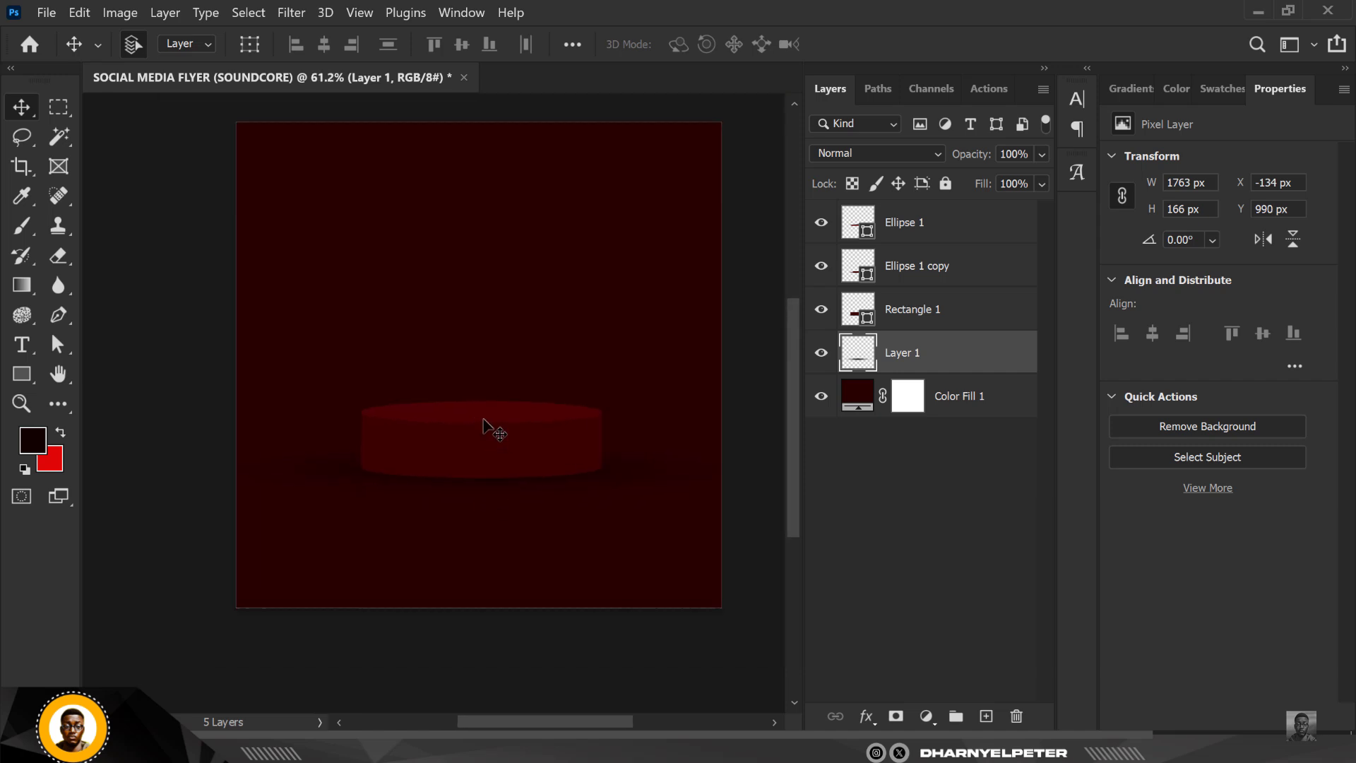
pyautogui.scroll(1, 494, 428)
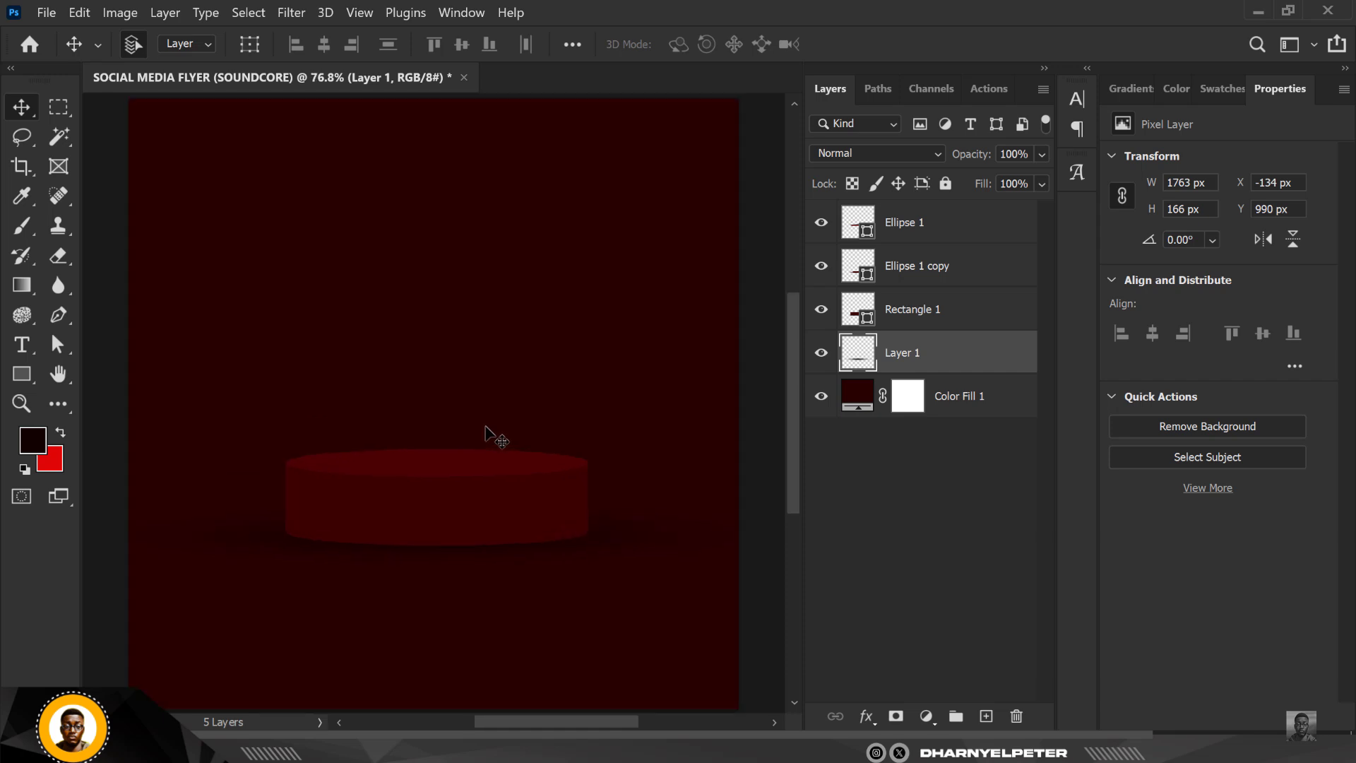
pyautogui.scroll(-3, 485, 426)
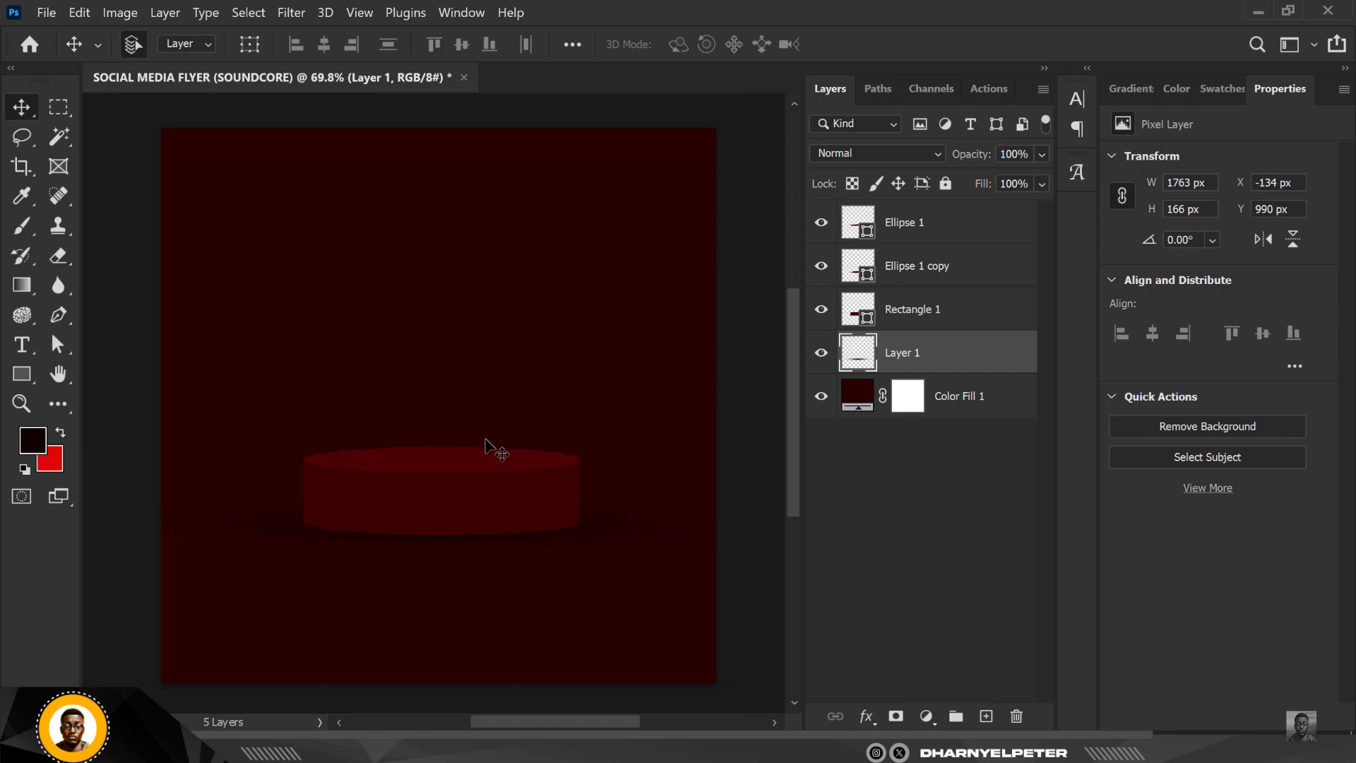
# Step: Move the three podium shapes and Layer 1 down together until their combined Y position is 951 px
pyautogui.keyDown('shift'); pyautogui.click(961, 226); pyautogui.keyUp('shift')
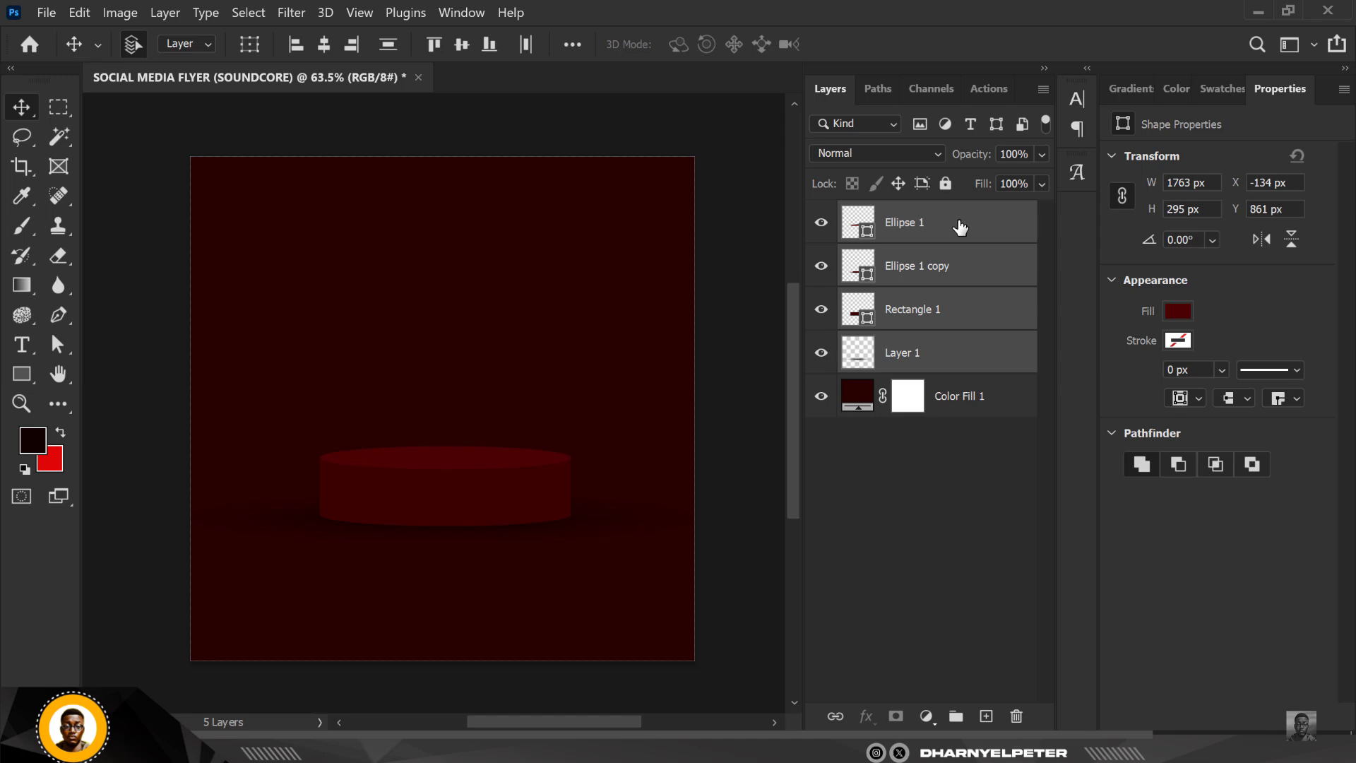
pyautogui.hotkey('shift', 'Down')
pyautogui.hotkey('shift', 'Down')
pyautogui.hotkey('shift', 'Down')
pyautogui.hotkey('shift', 'Down')
pyautogui.hotkey('shift', 'Down')
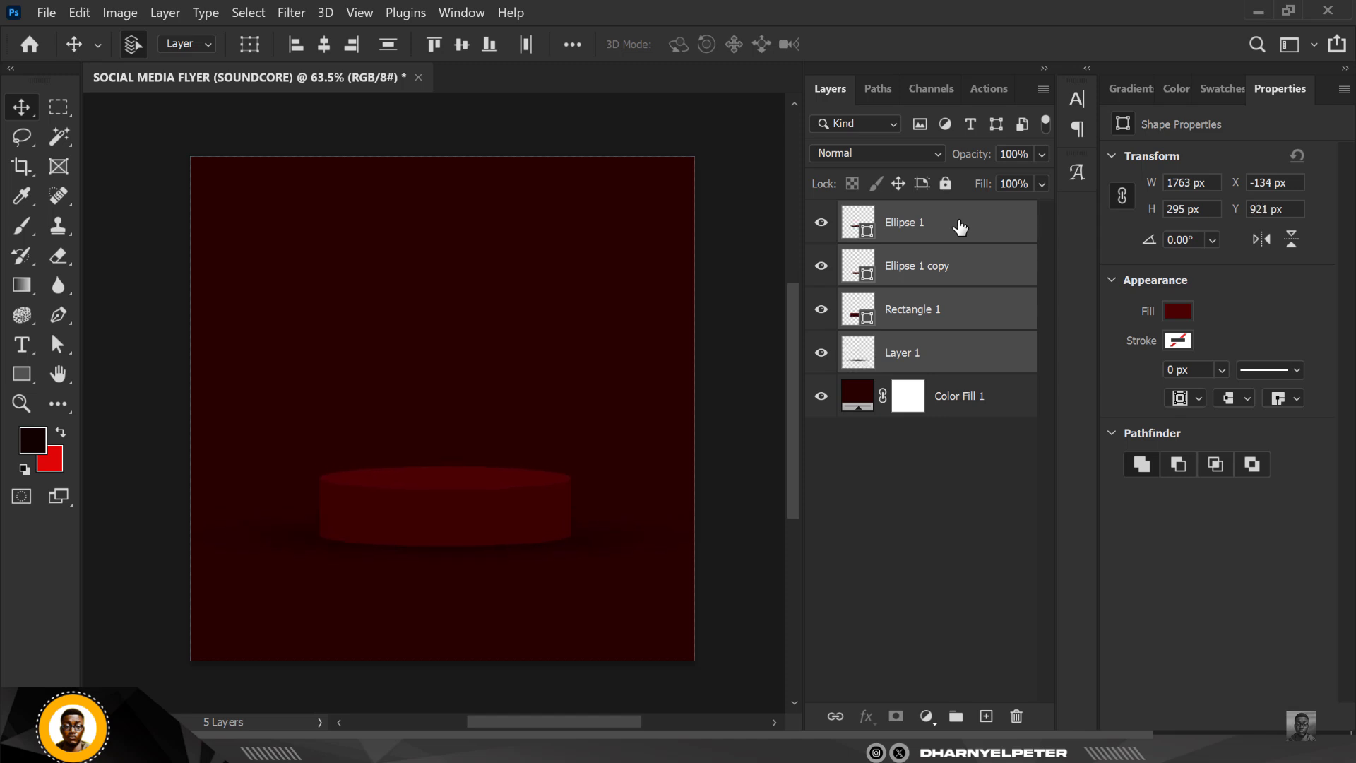
pyautogui.hotkey('shift', 'Down')
pyautogui.hotkey('shift', 'Down')
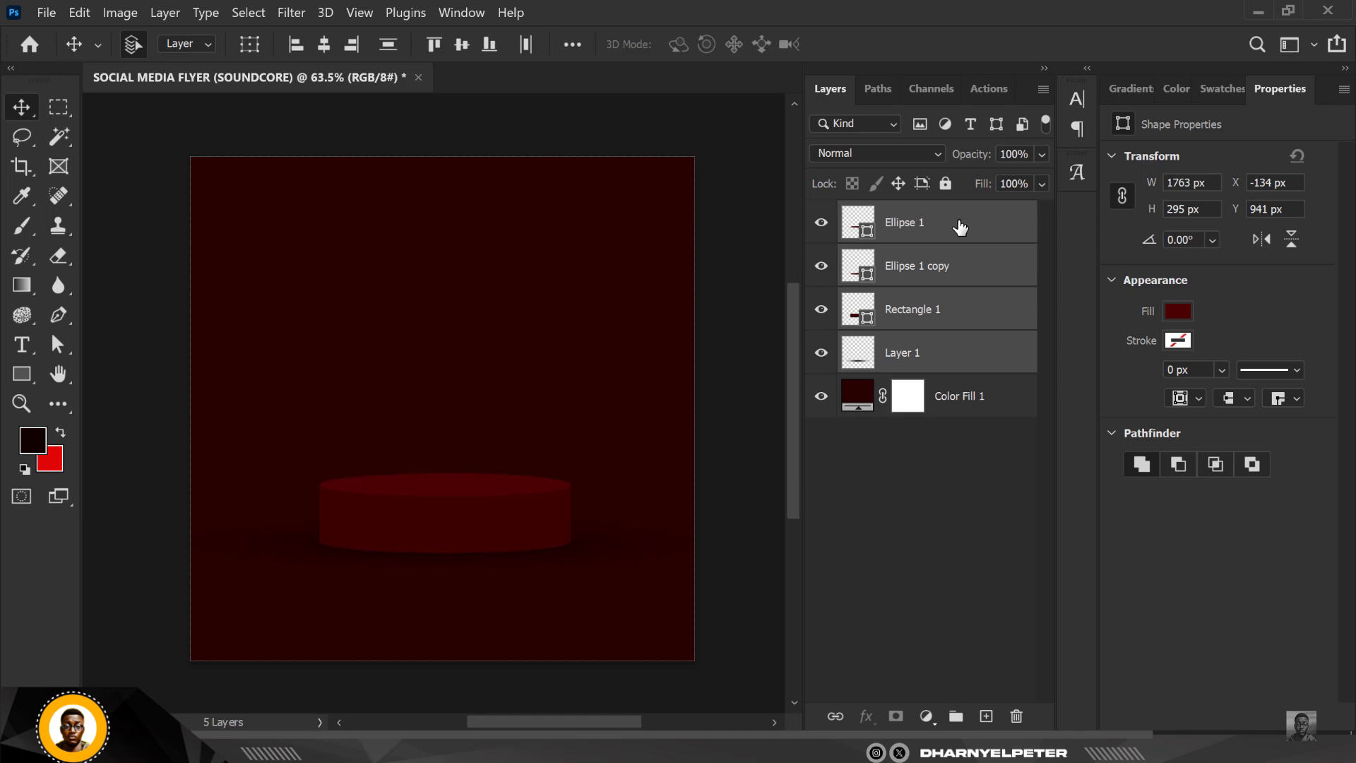
pyautogui.click(885, 543)
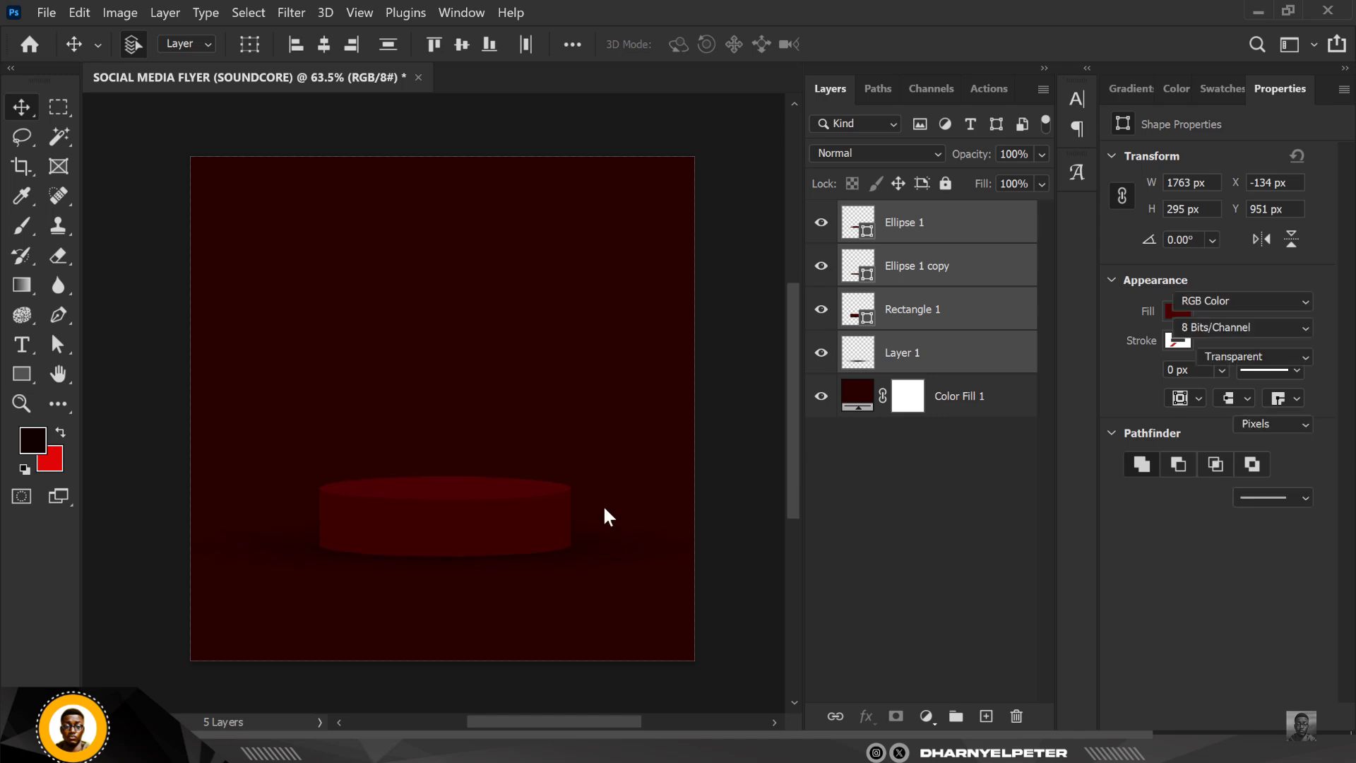
# Step: Darken the fill of Rectangle 1, the podium's side, to a near-black red
pyautogui.click(438, 534)
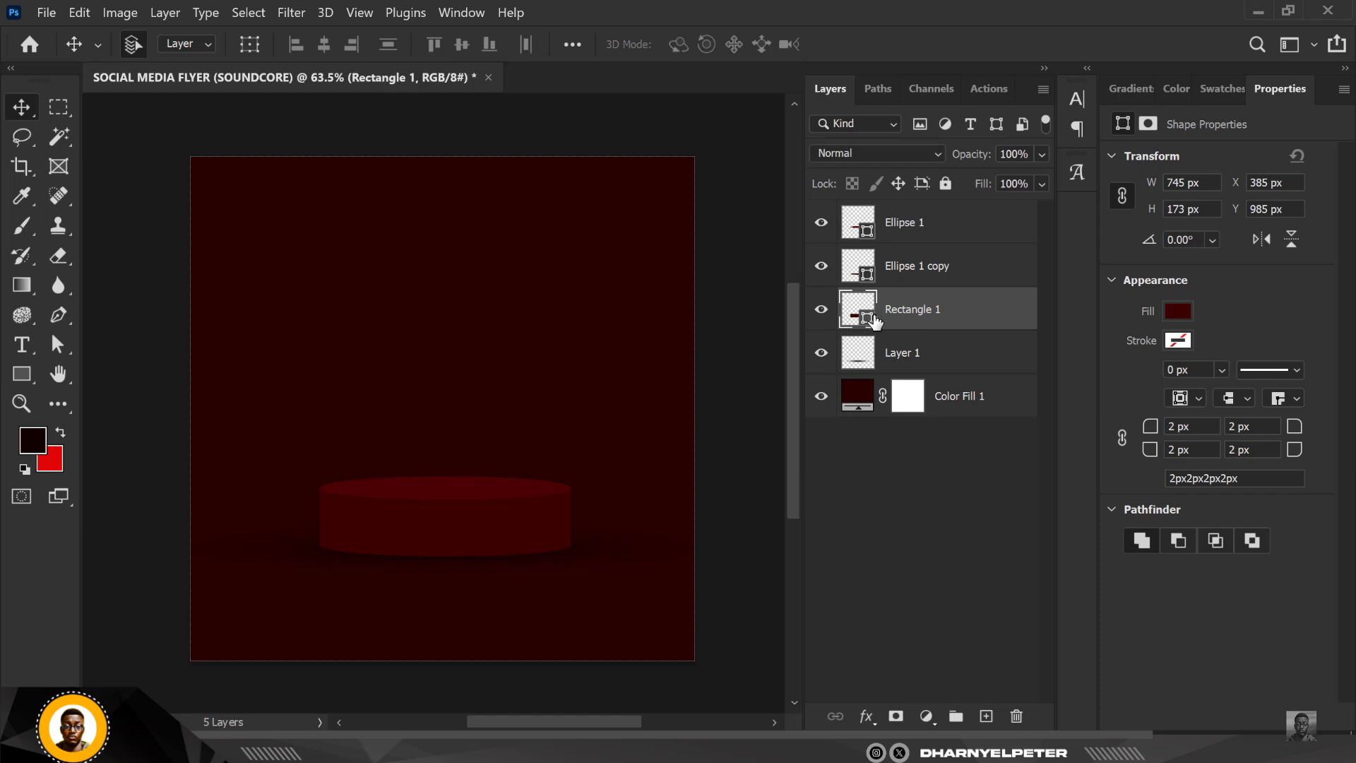
pyautogui.doubleClick(868, 318)
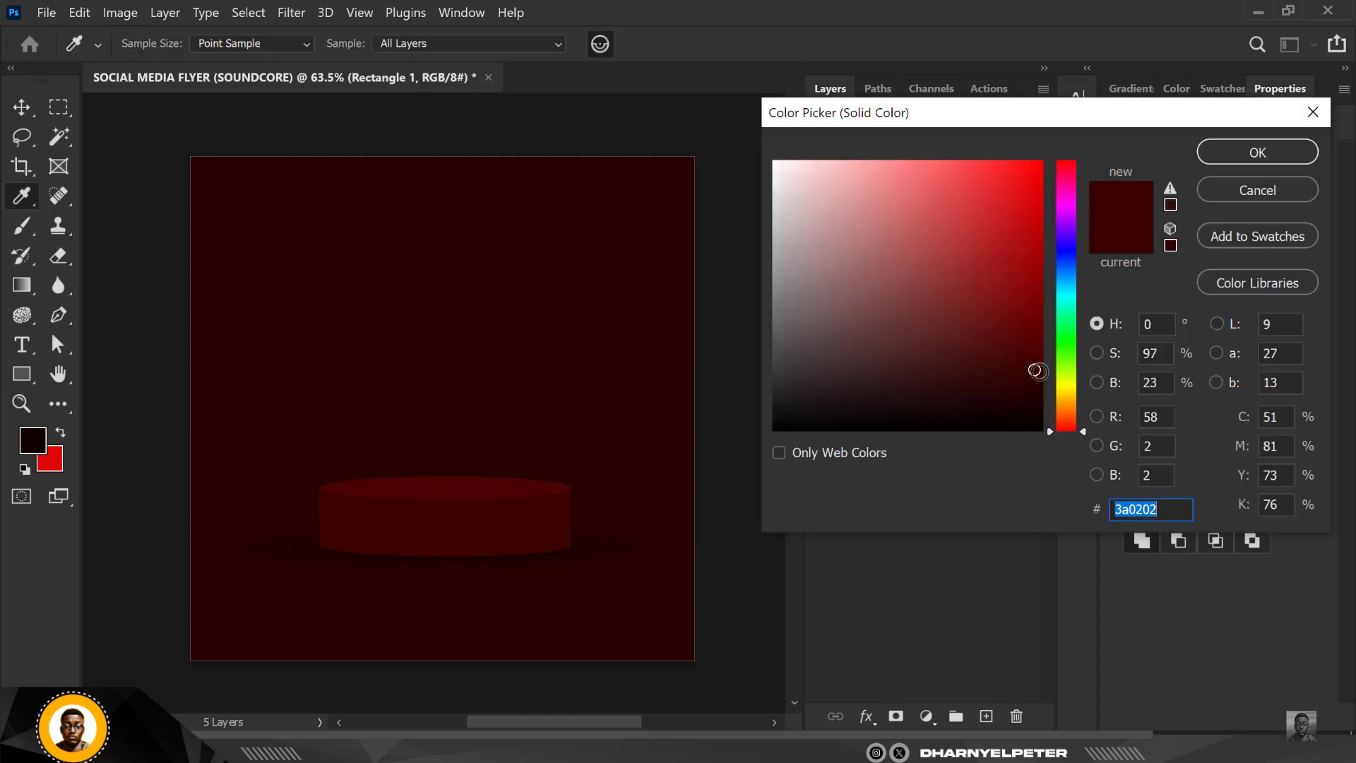
pyautogui.click(1040, 385)
pyautogui.moveTo(1040, 384); pyautogui.dragTo(1041, 394)
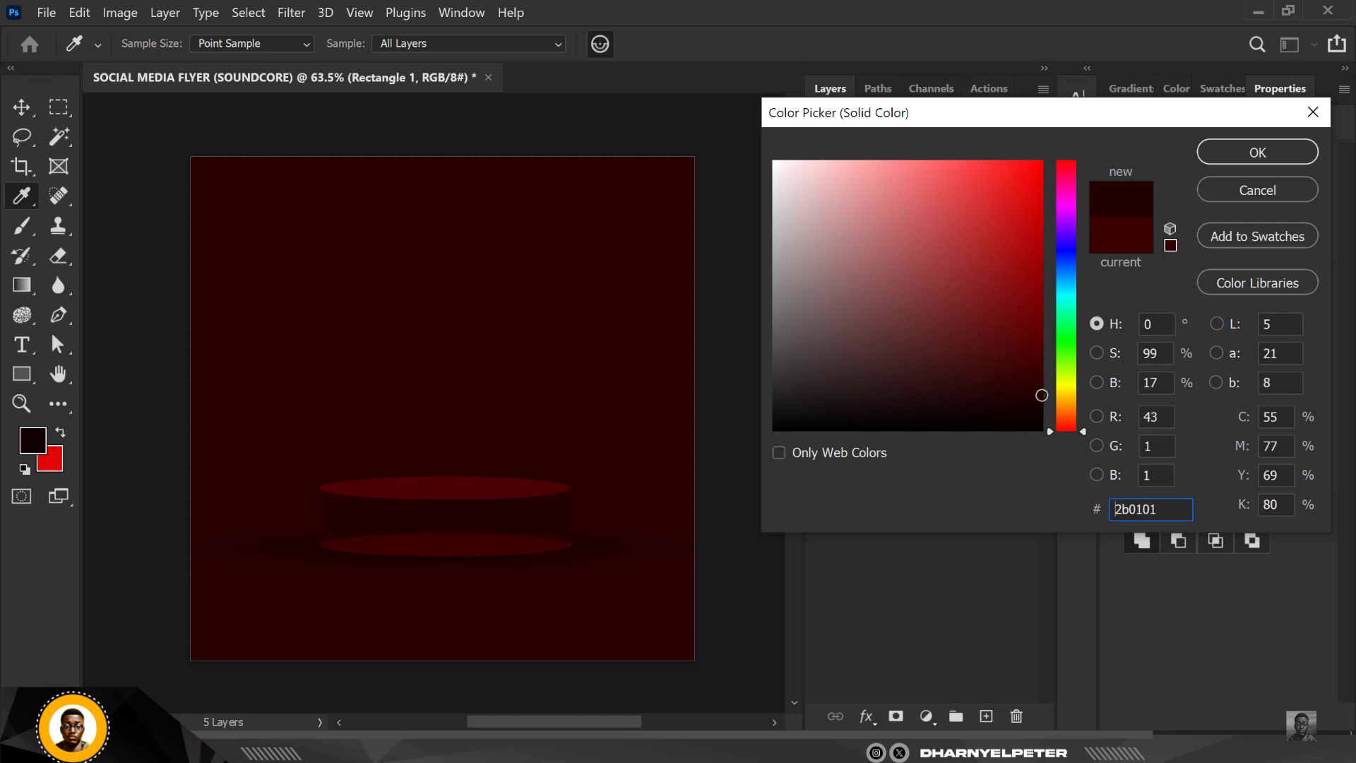
pyautogui.moveTo(1042, 395); pyautogui.dragTo(1043, 399)
pyautogui.click(1253, 154)
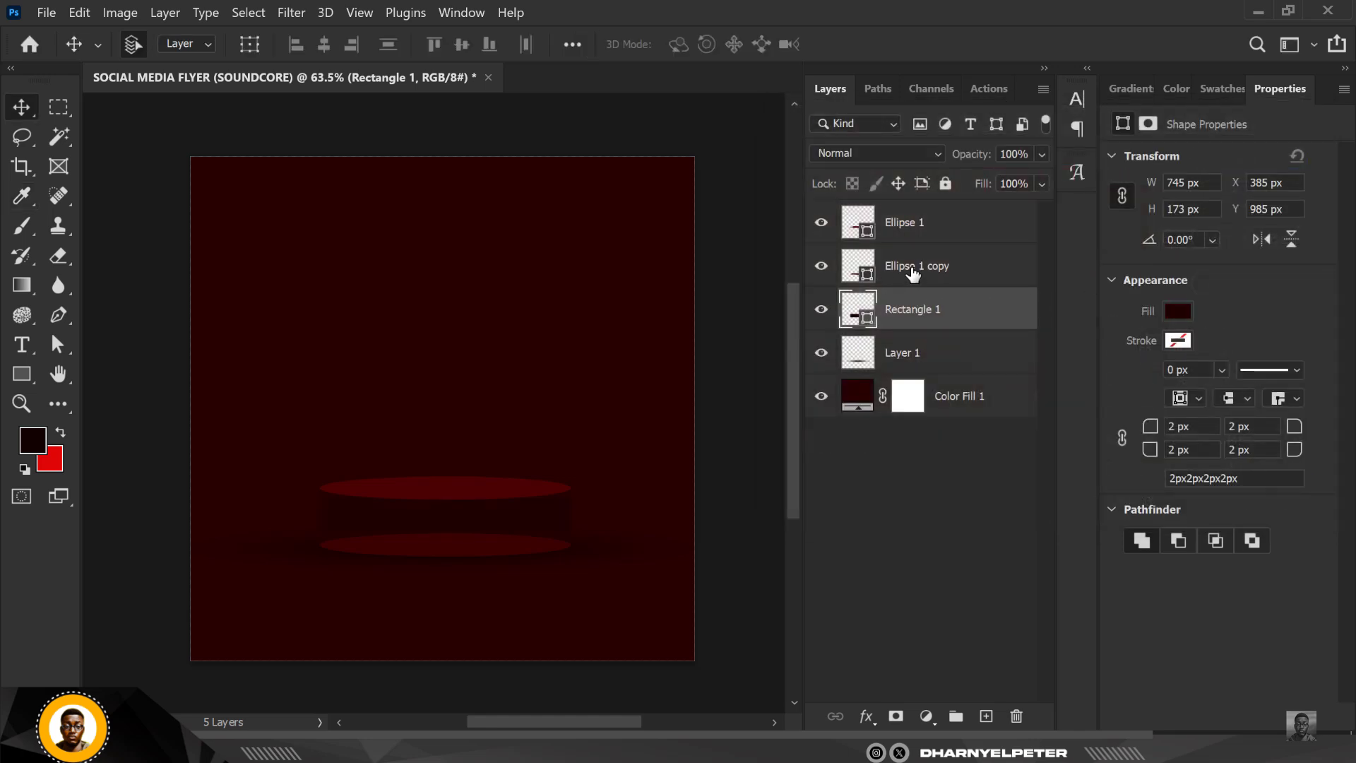
# Step: Match the Ellipse 1 copy fill to the darkened podium side by sampling its colour from the canvas
pyautogui.click(913, 274)
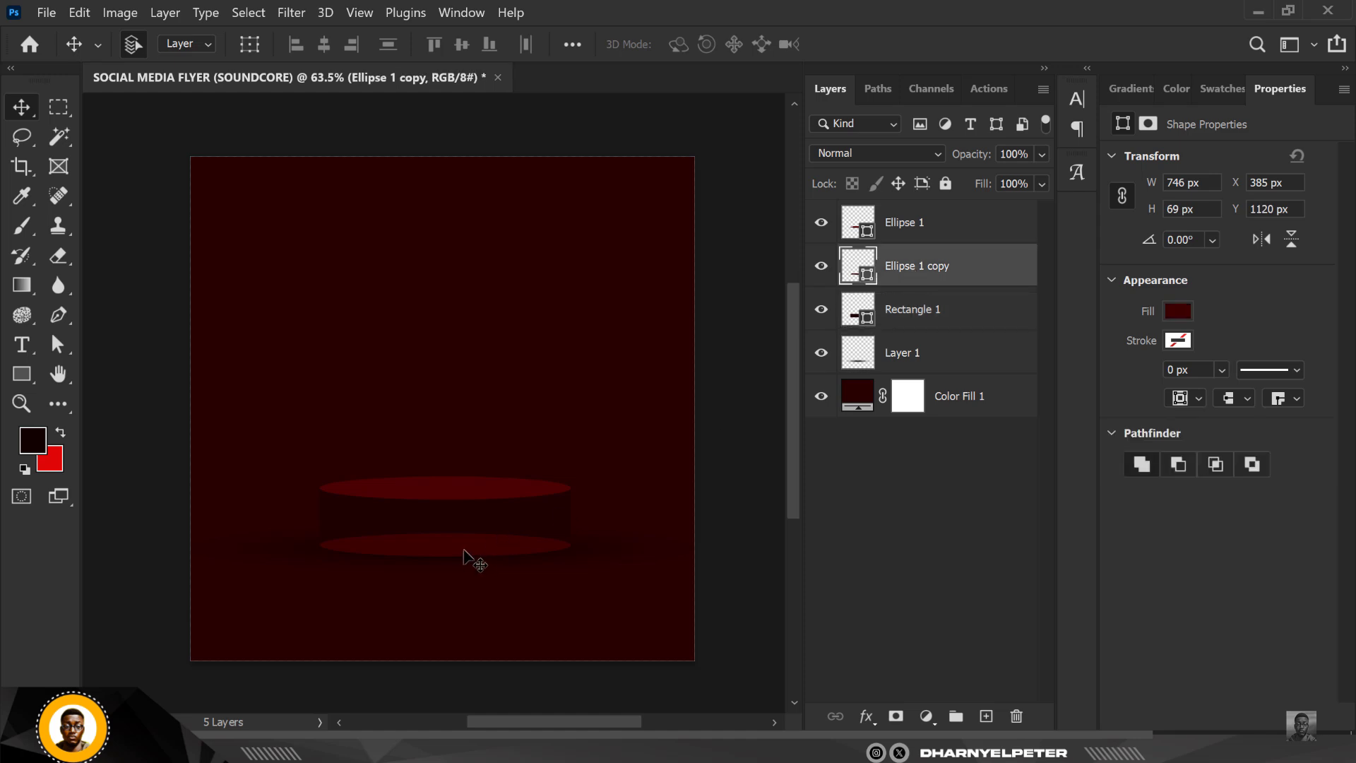
pyautogui.doubleClick(867, 277)
pyautogui.click(525, 504)
pyautogui.click(1268, 151)
pyautogui.scroll(2, 480, 290)
pyautogui.scroll(-3, 487, 316)
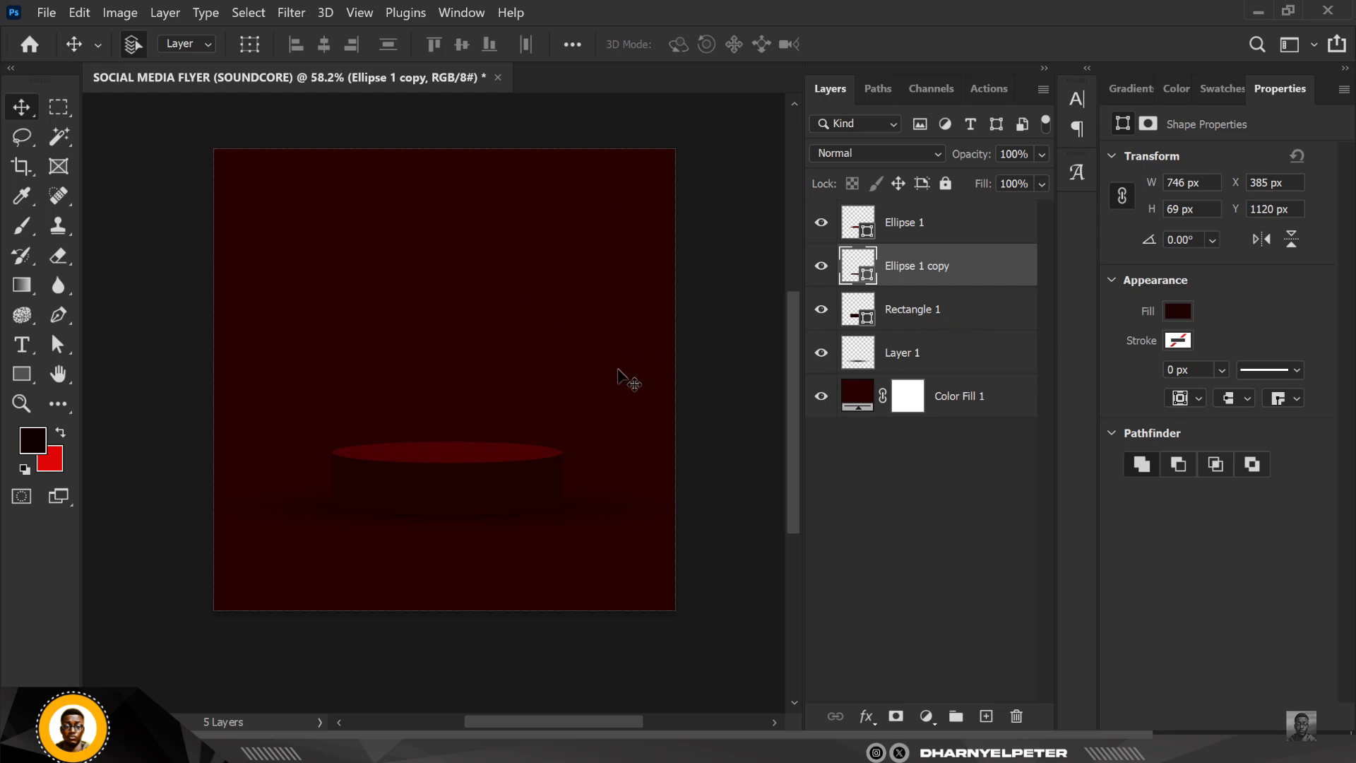
# Step: Duplicate the Layer 1 shadow and place the copy above Ellipse 1 in the layer stack
pyautogui.click(594, 519)
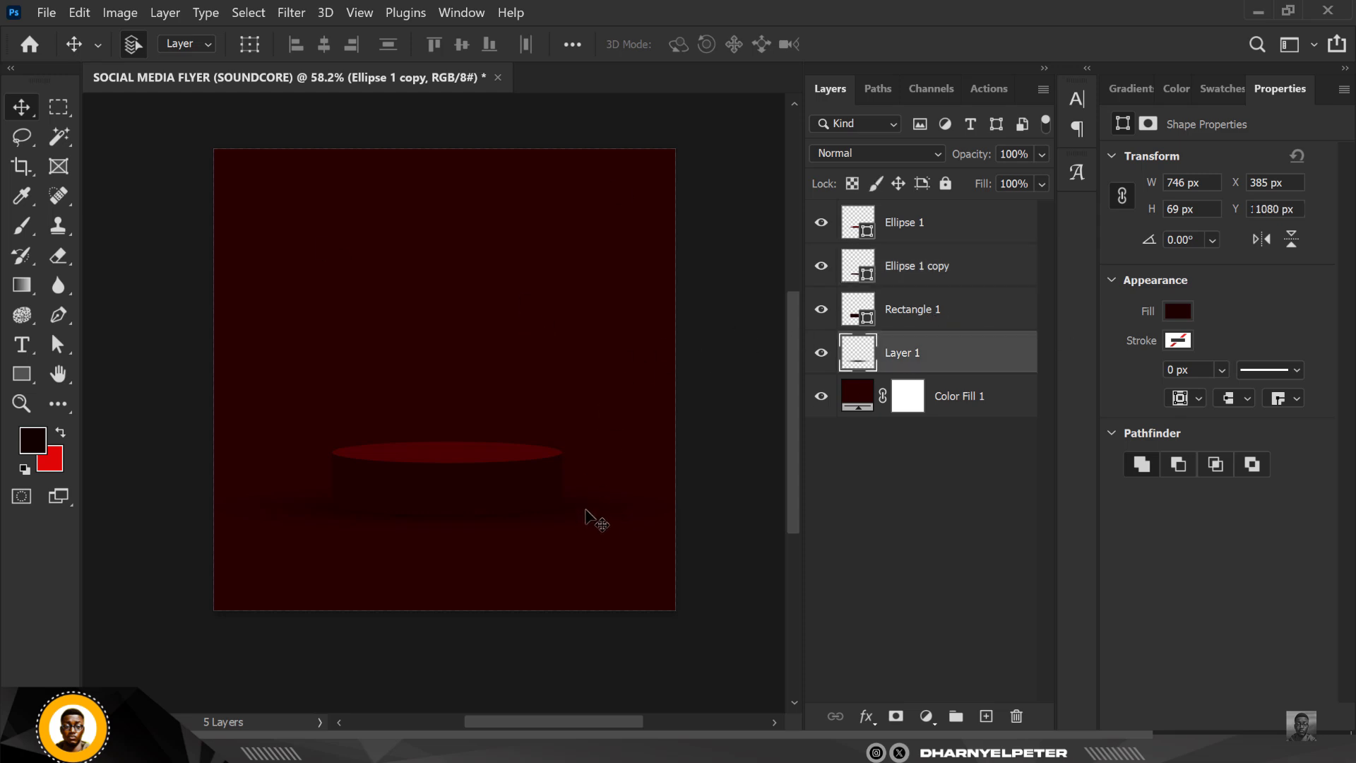
pyautogui.hotkey('ctrl', 'j')
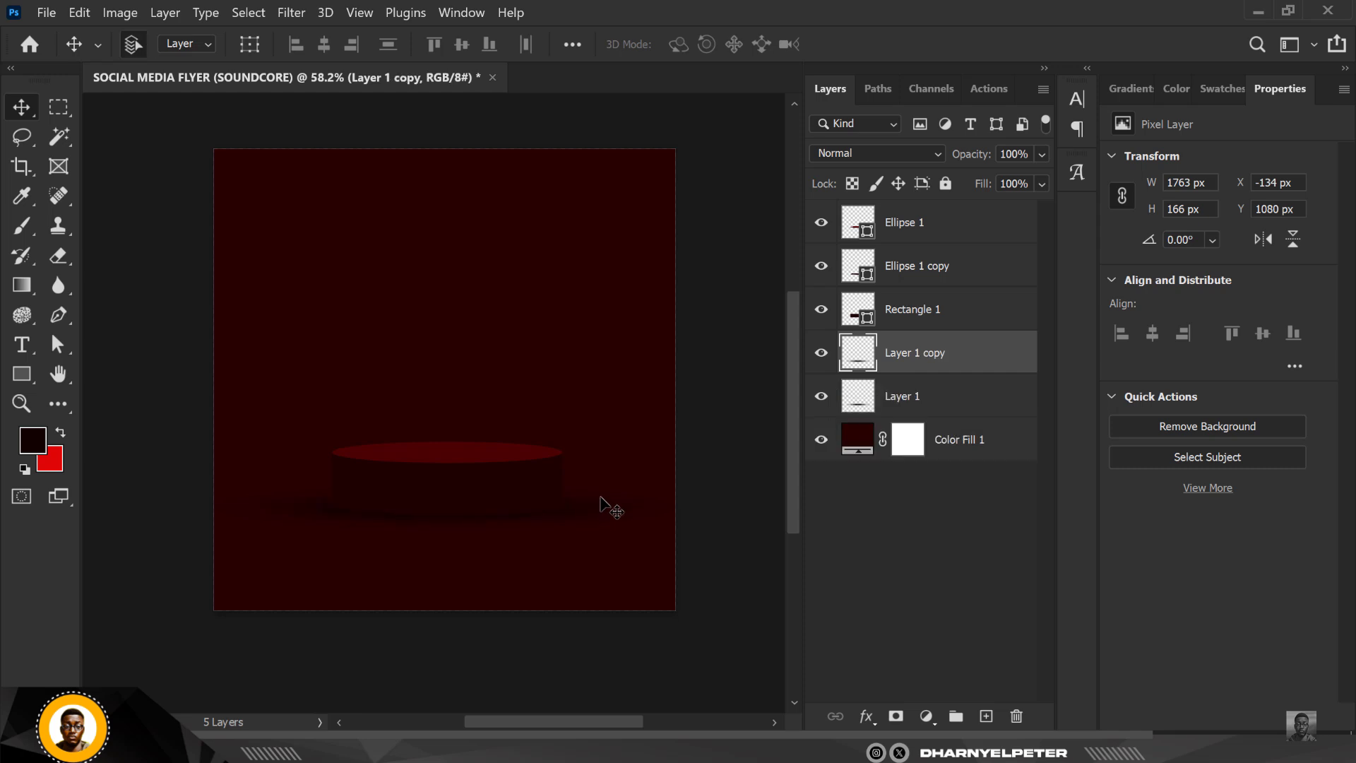
pyautogui.moveTo(980, 359); pyautogui.dragTo(979, 209)
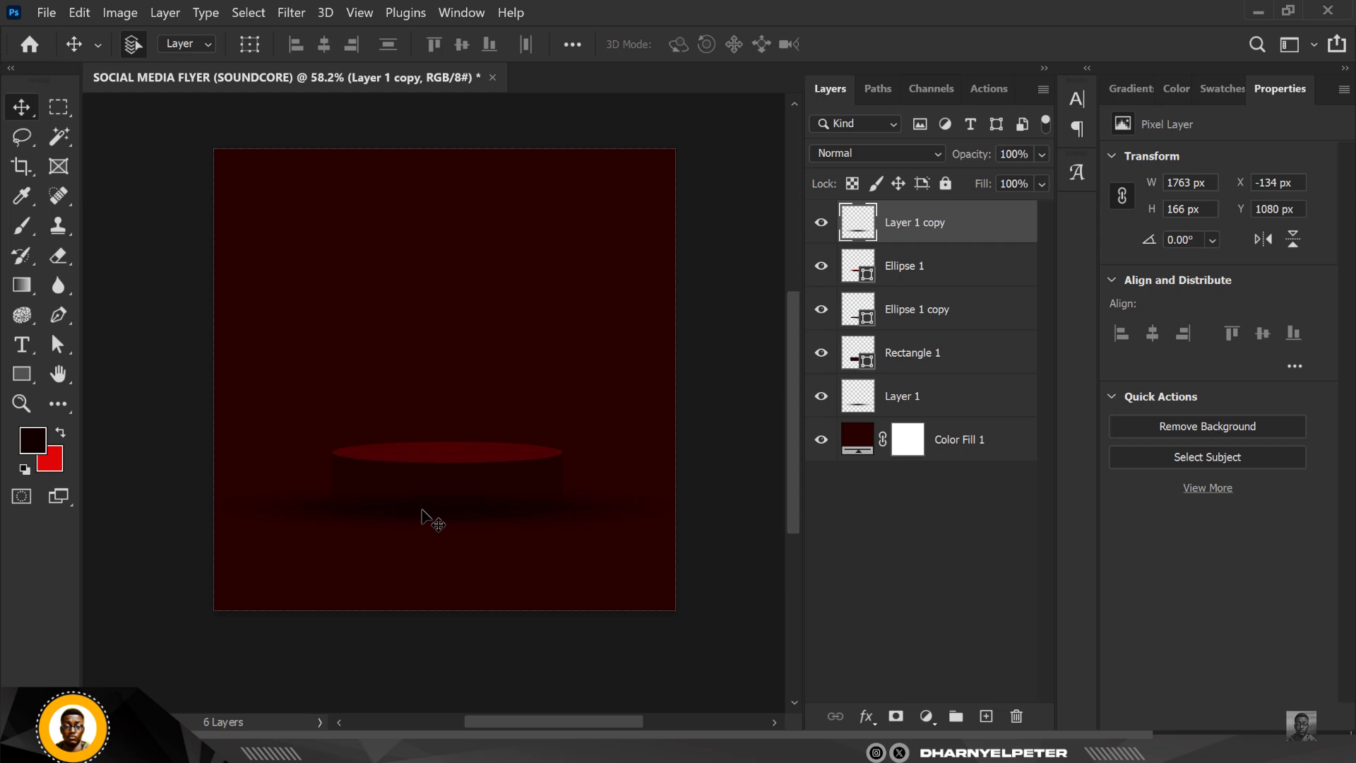
# Step: Centre the Layer 1 copy shadow on the podium's top face and scale it down to about 891 × 84 px
pyautogui.hotkey('ctrl', 't')
pyautogui.moveTo(416, 506); pyautogui.dragTo(434, 452)
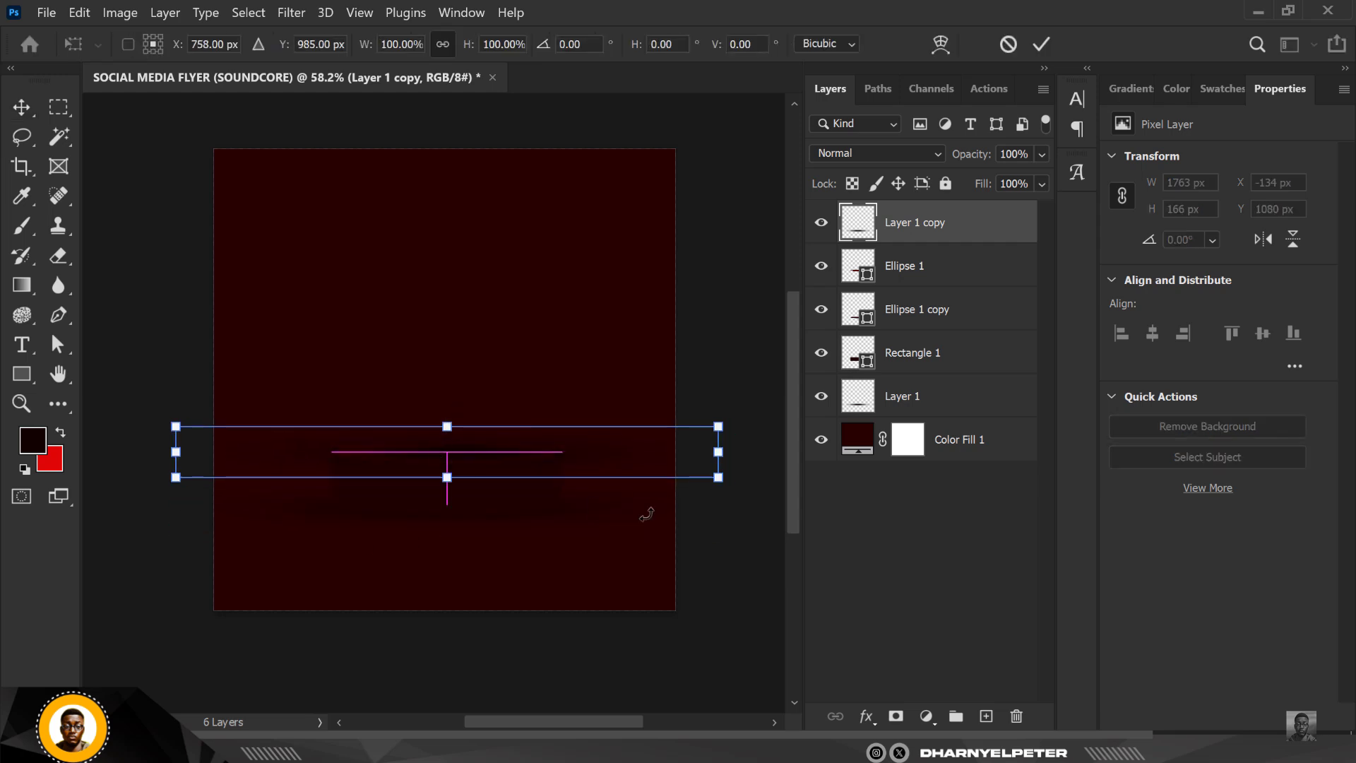
pyautogui.moveTo(727, 478); pyautogui.dragTo(575, 539)
pyautogui.press('Return')
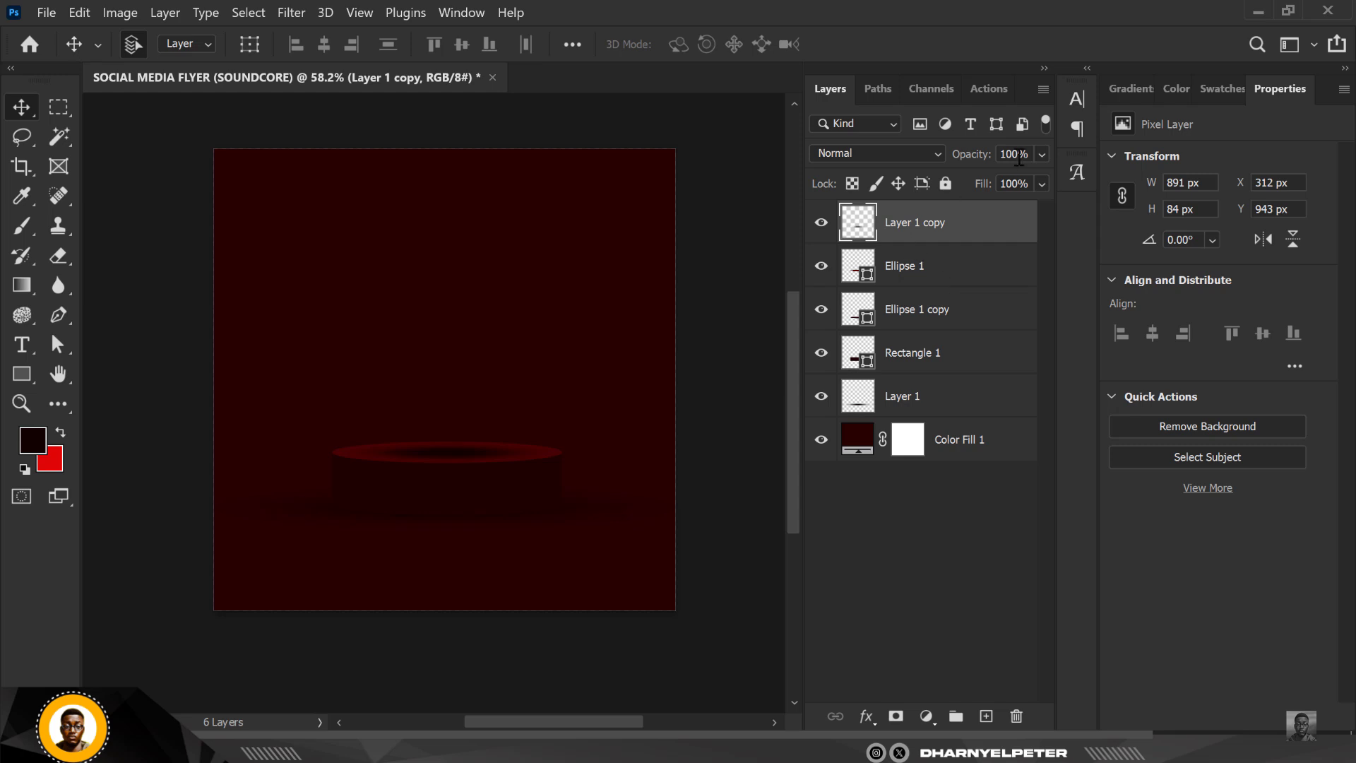
# Step: Lower the fill percentage of Layer 1 copy to soften the shadow on the podium's top, and deselect the layer
pyautogui.click(1041, 184)
pyautogui.moveTo(979, 185); pyautogui.dragTo(972, 186)
pyautogui.click(741, 415)
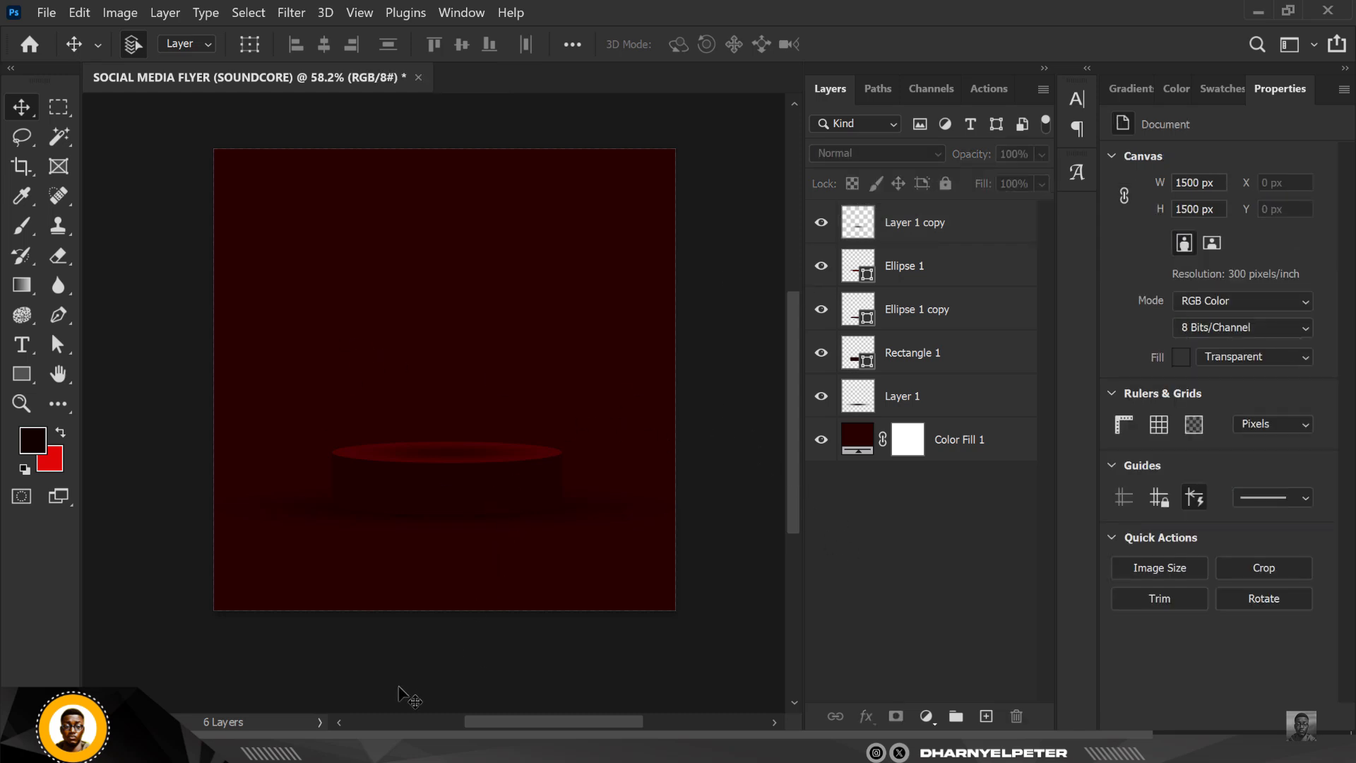
# Step: Add a new layer above Layer 1 copy and swap the foreground and background colours to make bright red the foreground
pyautogui.click(960, 234)
pyautogui.click(995, 720)
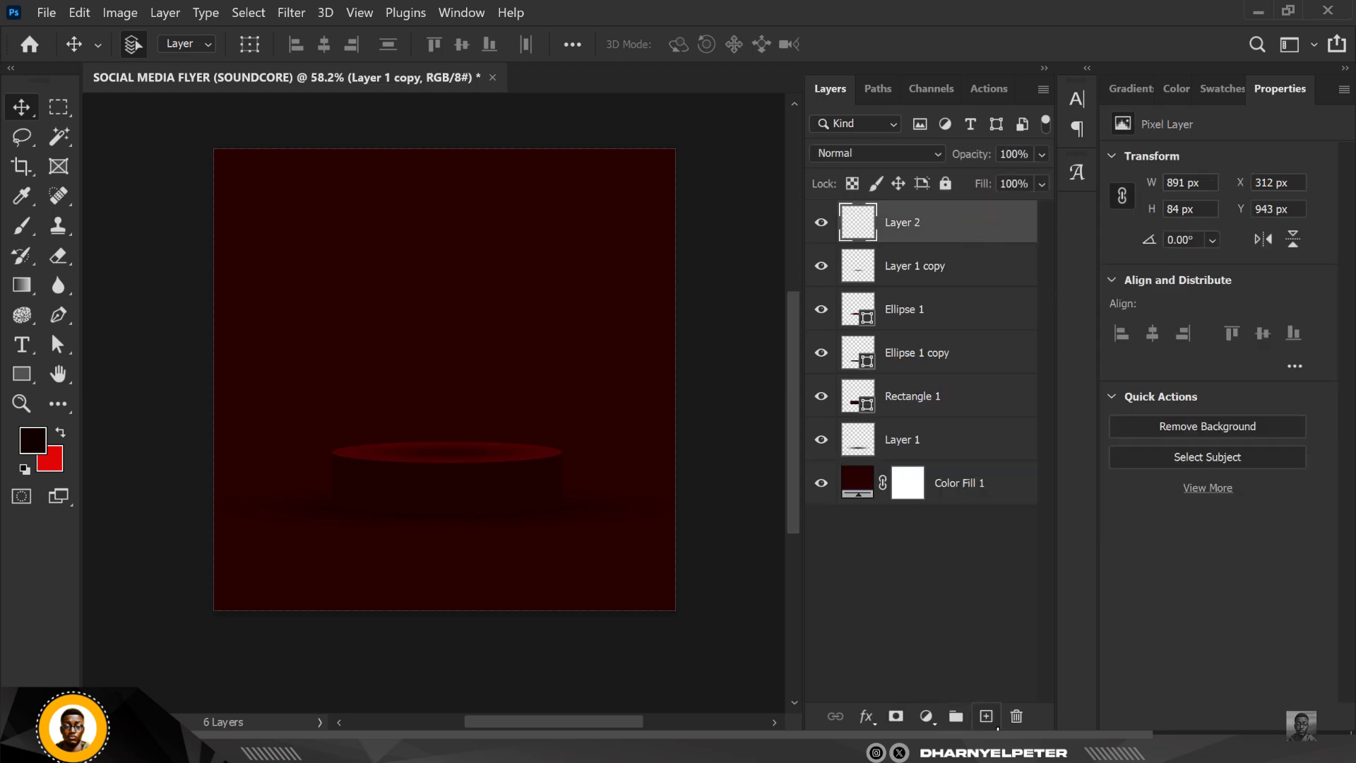
pyautogui.click(62, 432)
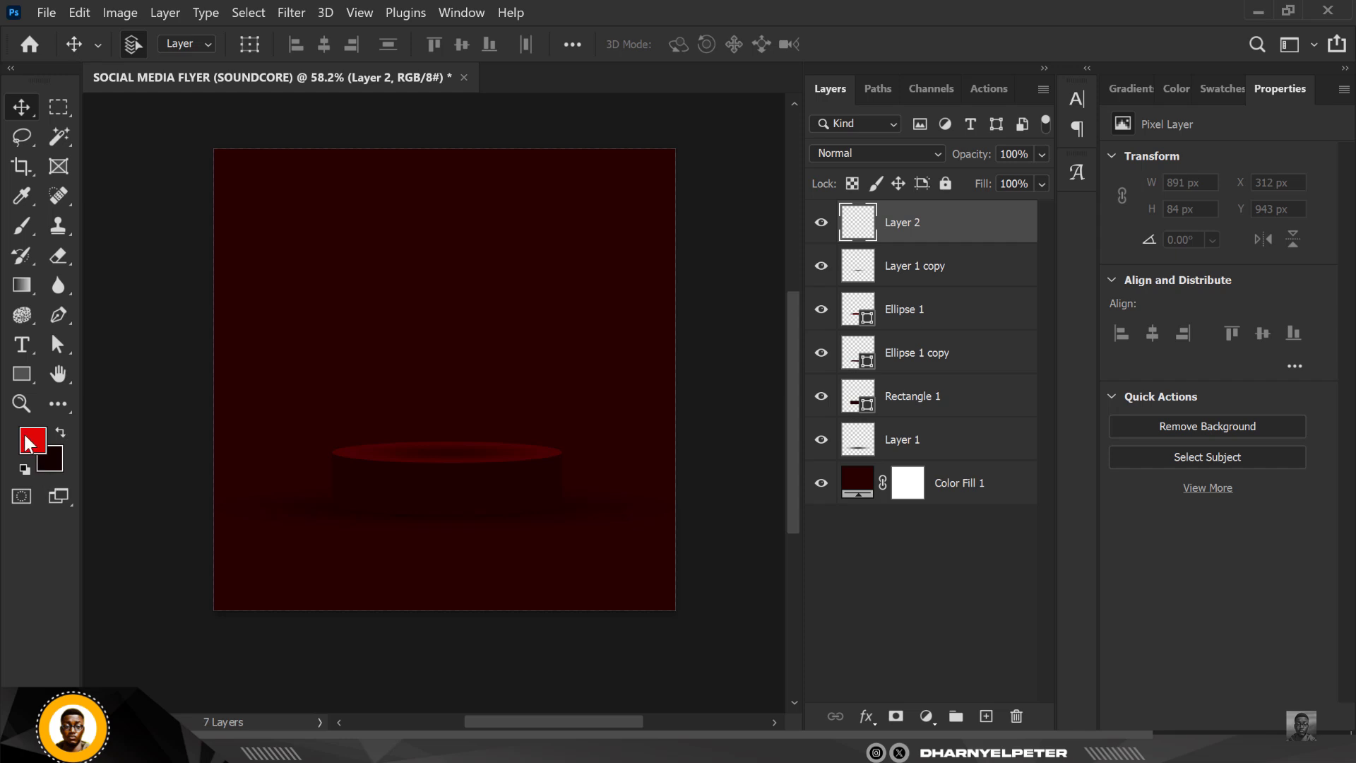
pyautogui.scroll(1, 95, 401)
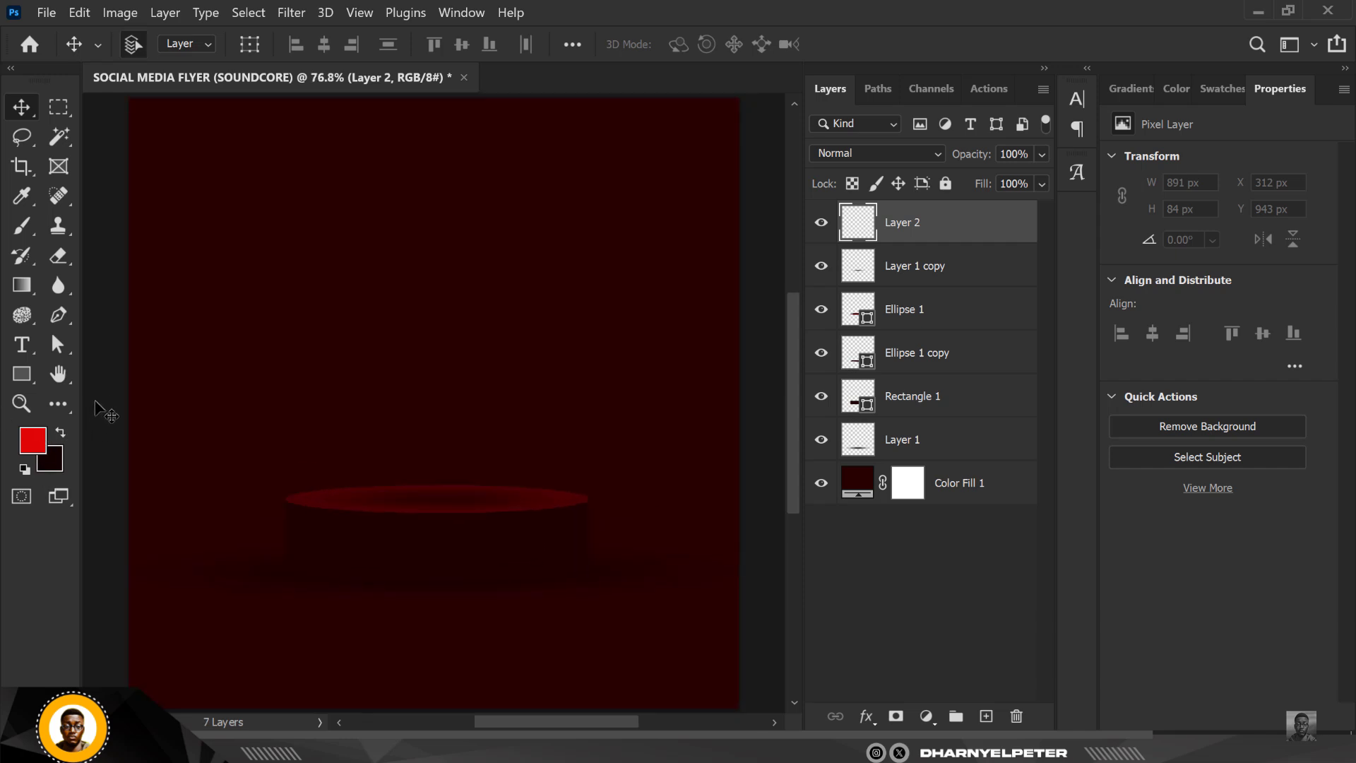
pyautogui.scroll(-1, 398, 384)
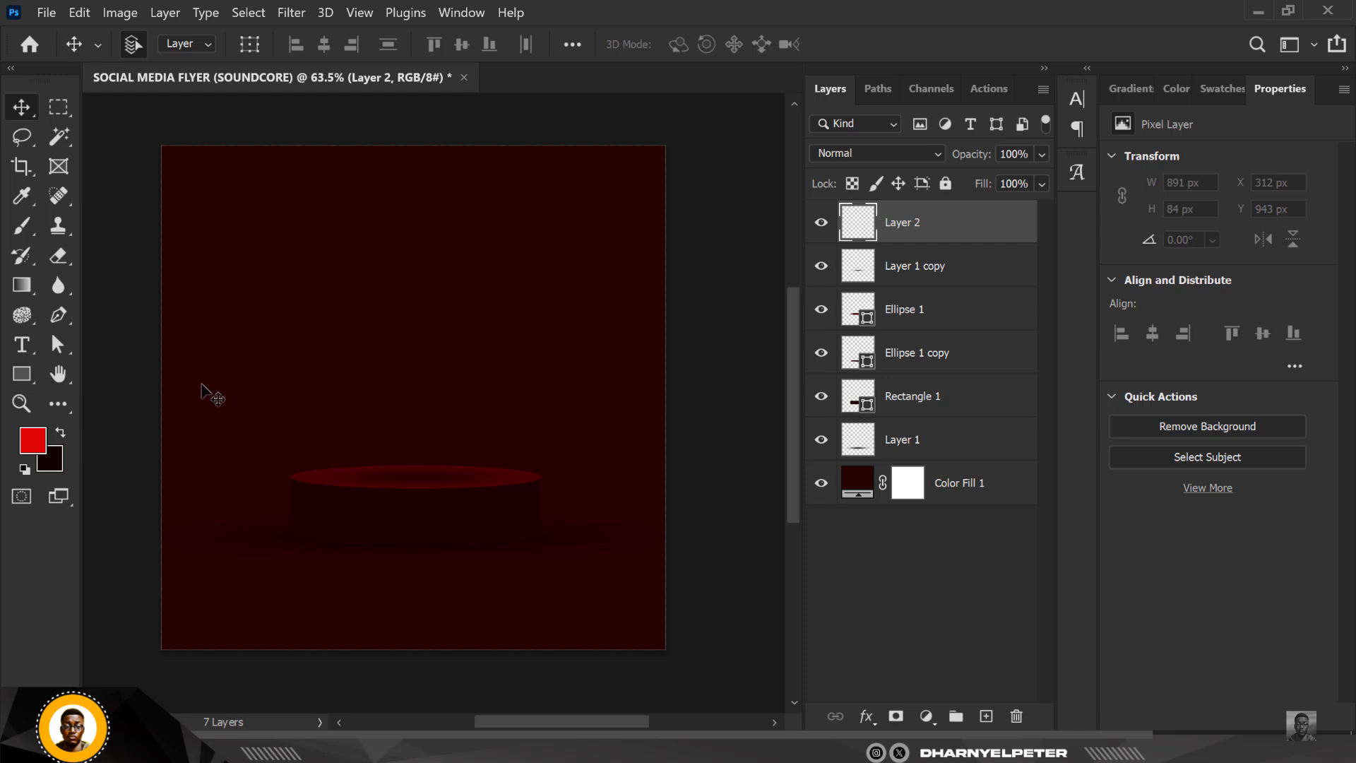
# Step: Enlarge the soft brush to 1300 px and paint red glows on Layer 2 at the canvas's upper-left side and lower-right corner
pyautogui.click(21, 226)
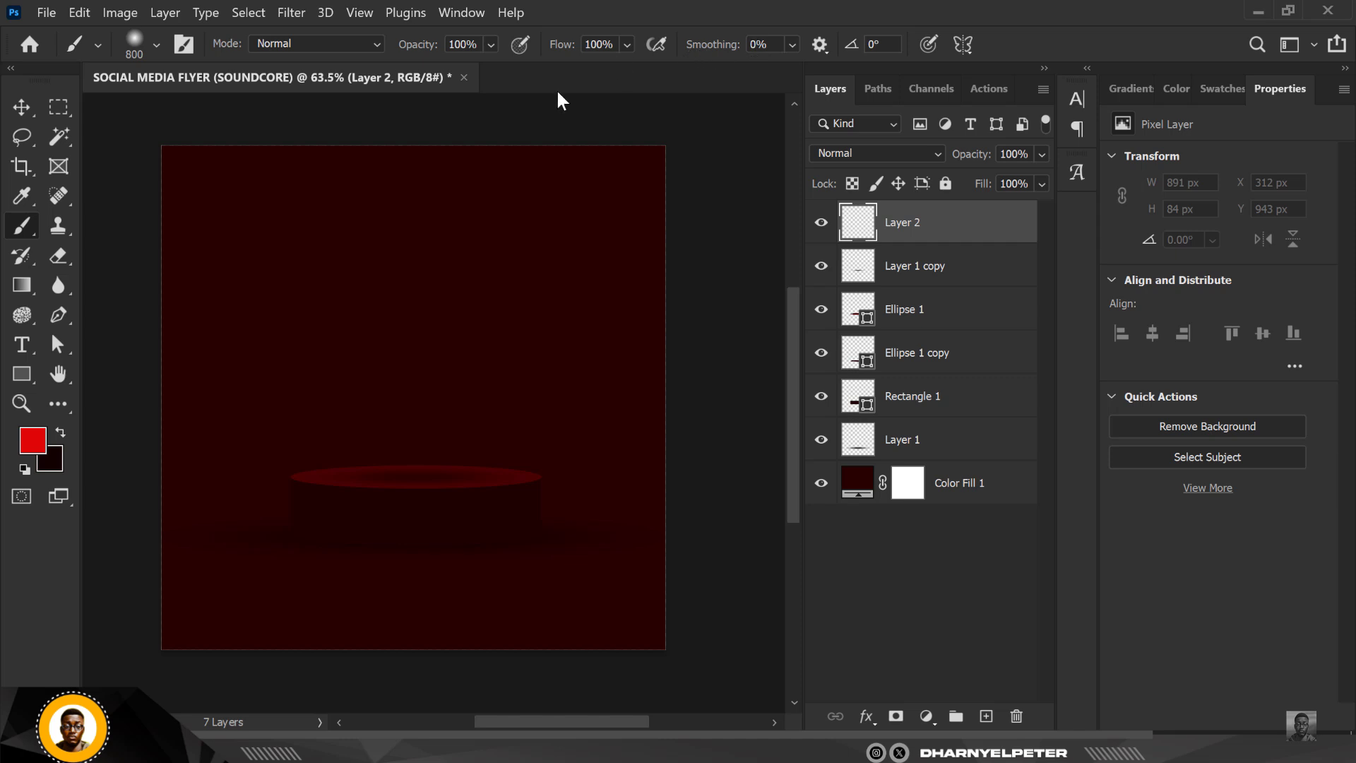
pyautogui.press(']')
pyautogui.press(']')
pyautogui.press(']')
pyautogui.press(']')
pyautogui.press(']')
pyautogui.click(211, 271)
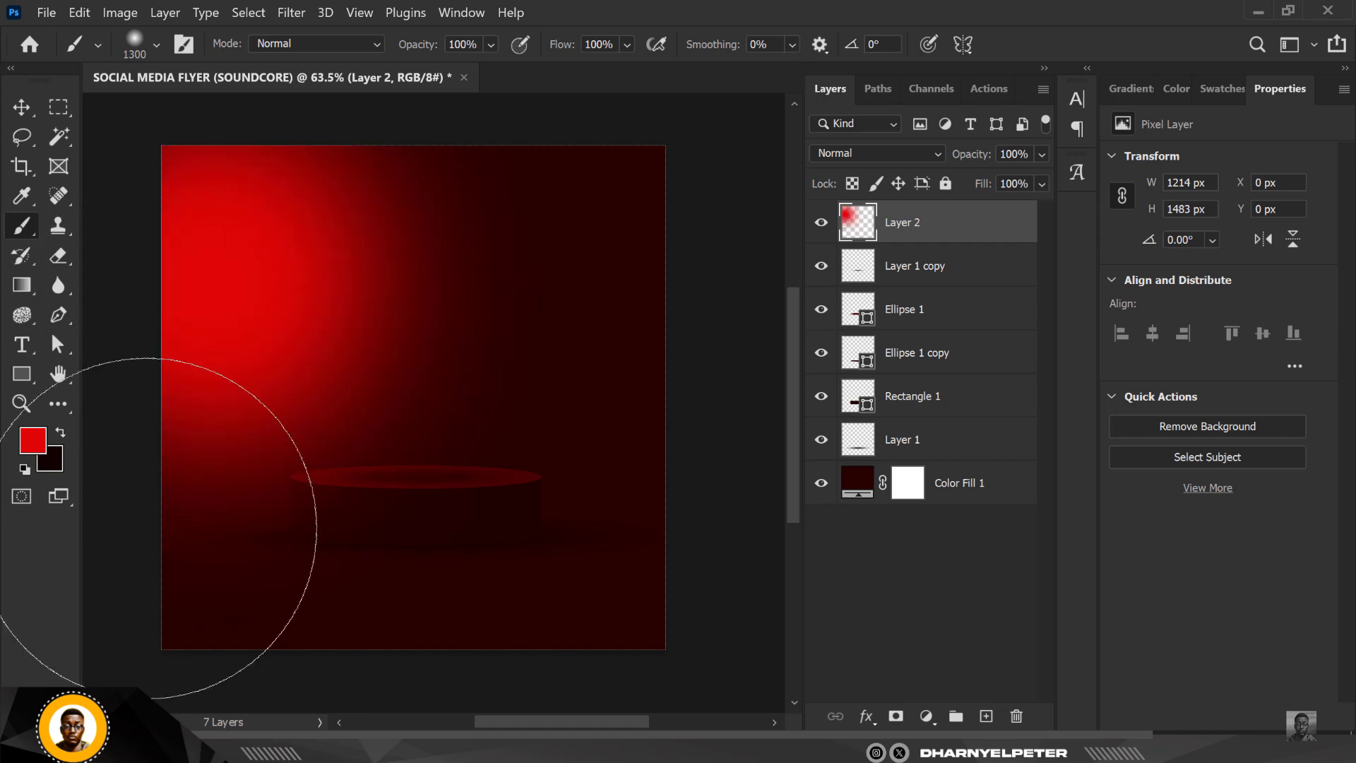
pyautogui.click(650, 575)
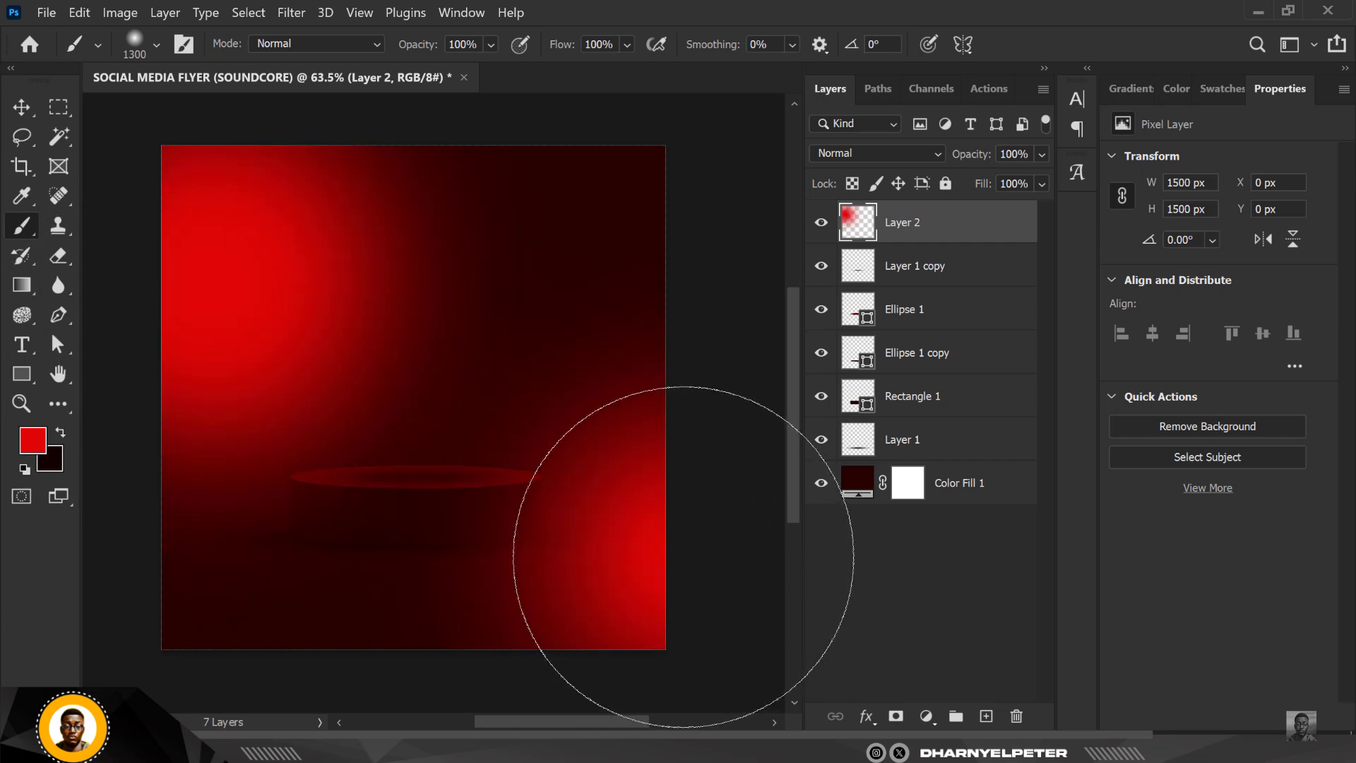
# Step: Paint one more red glow at the canvas's lower-right corner on Layer 2 and set the layer's blend mode to Screen
pyautogui.click(675, 632)
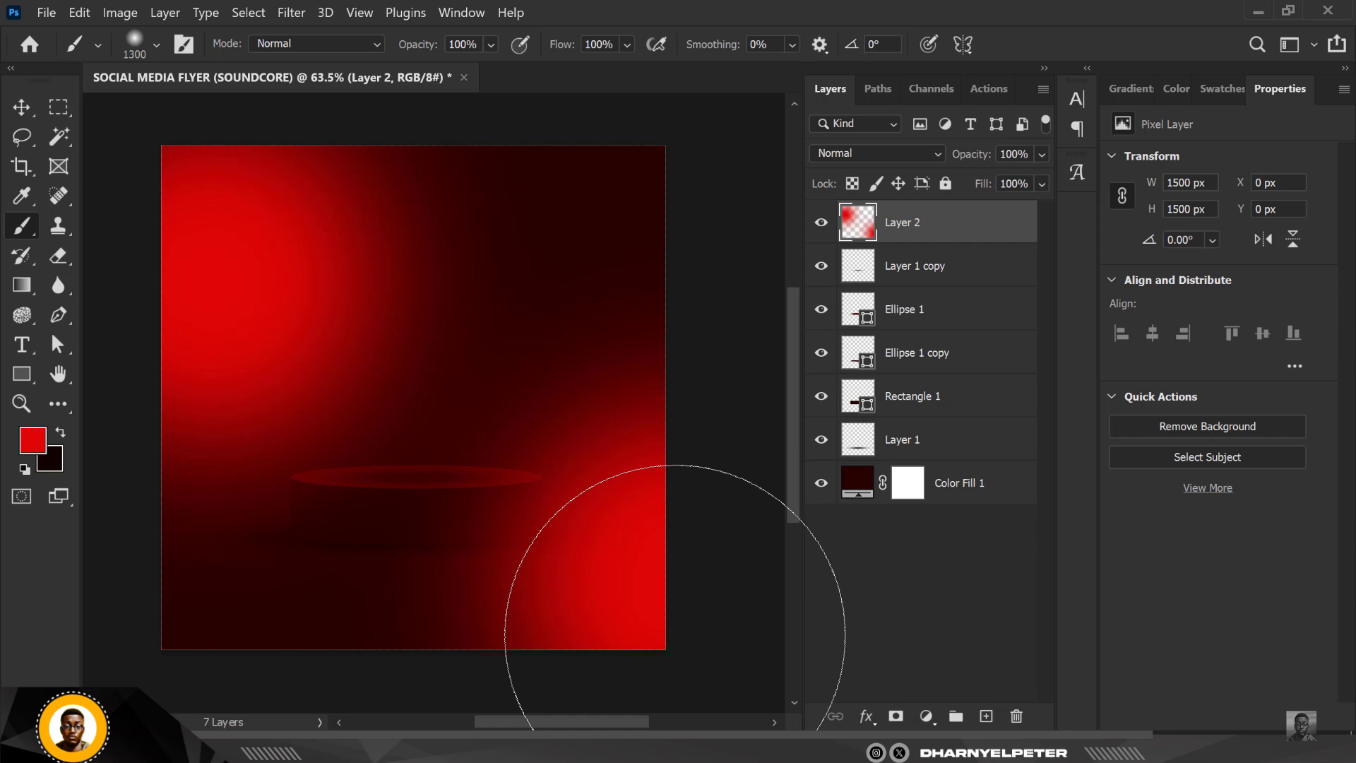
pyautogui.click(22, 107)
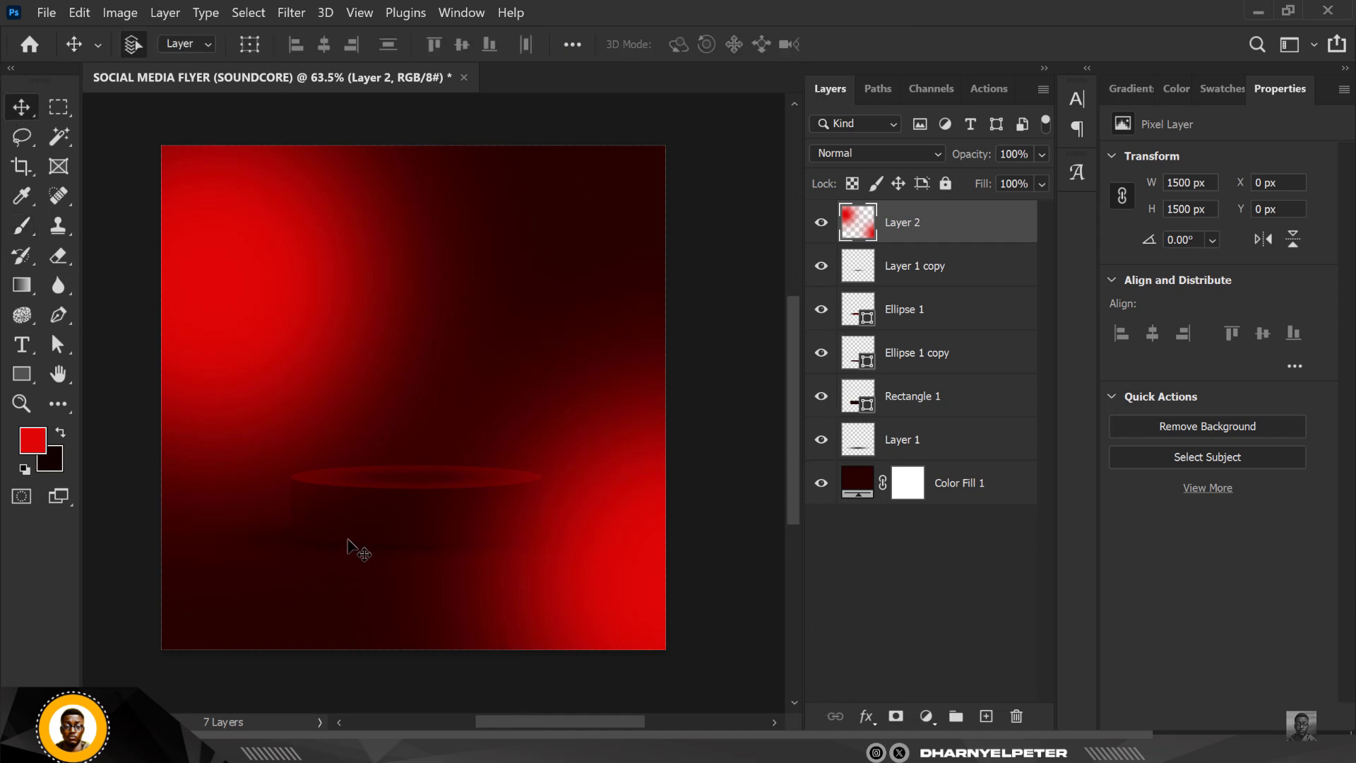
pyautogui.scroll(3, 325, 569)
pyautogui.scroll(-1, 348, 541)
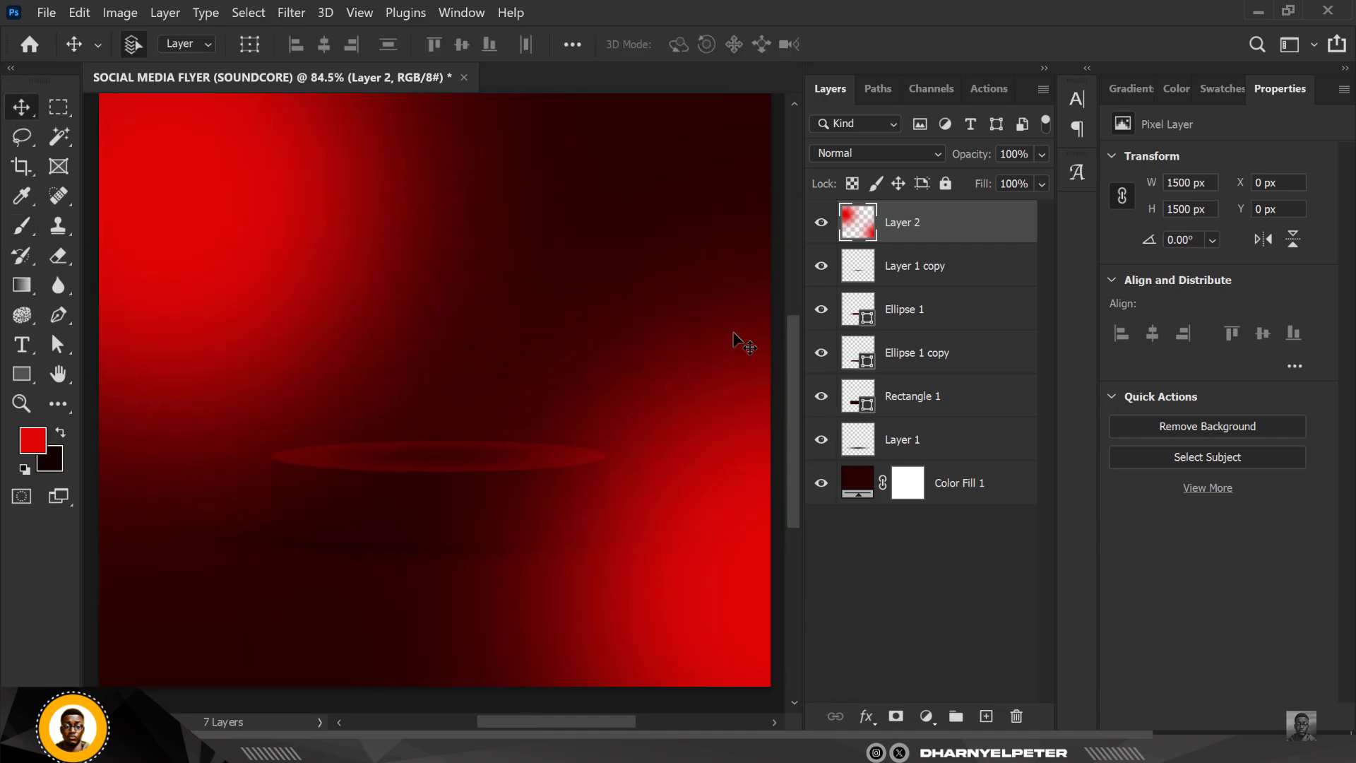
pyautogui.click(878, 151)
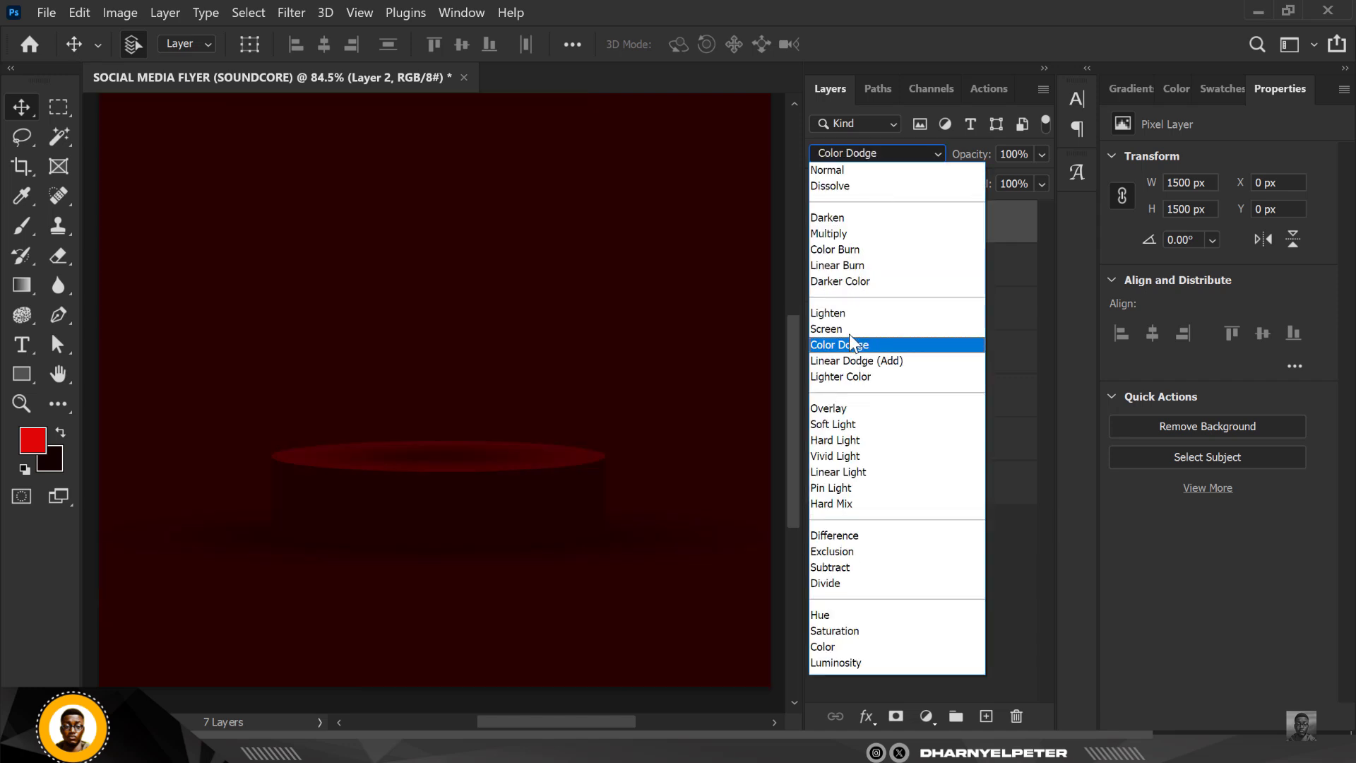
pyautogui.click(850, 335)
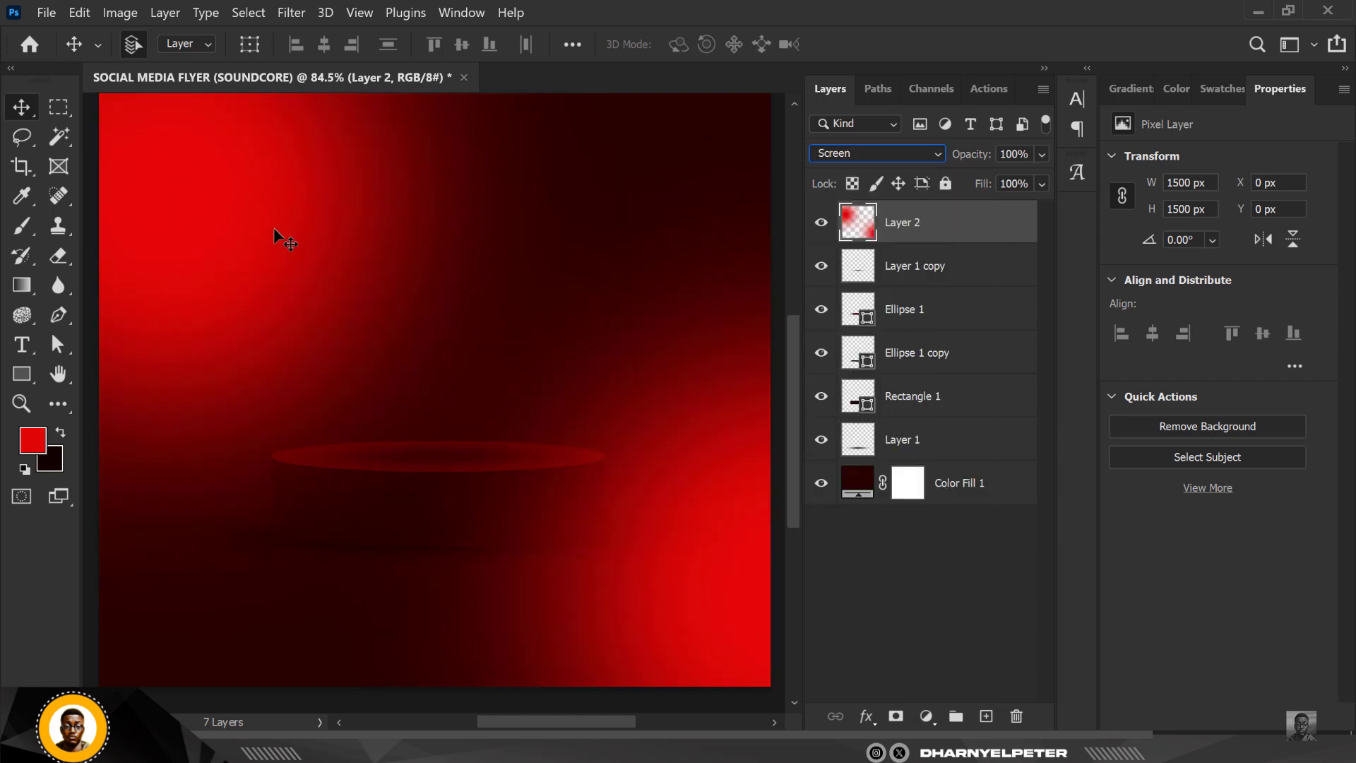
pyautogui.scroll(-5, 509, 283)
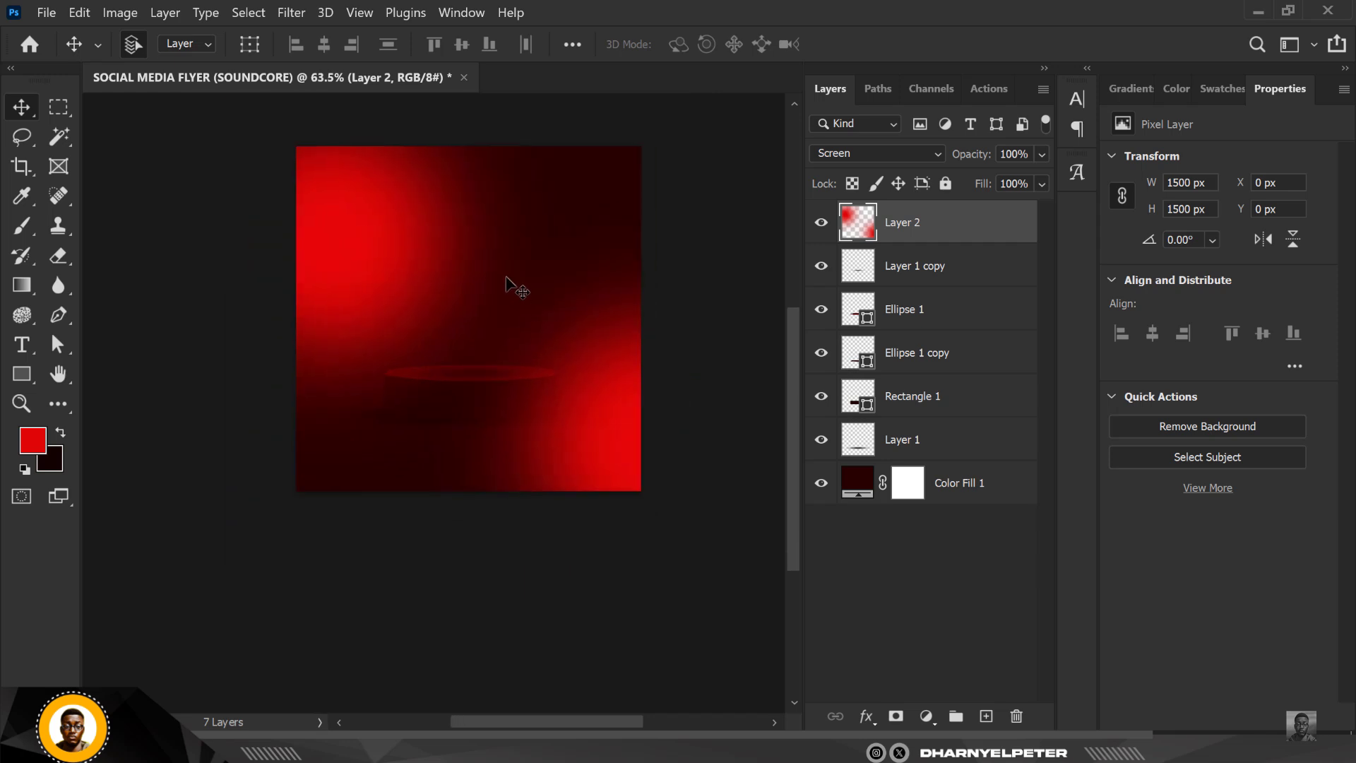
pyautogui.scroll(4, 506, 262)
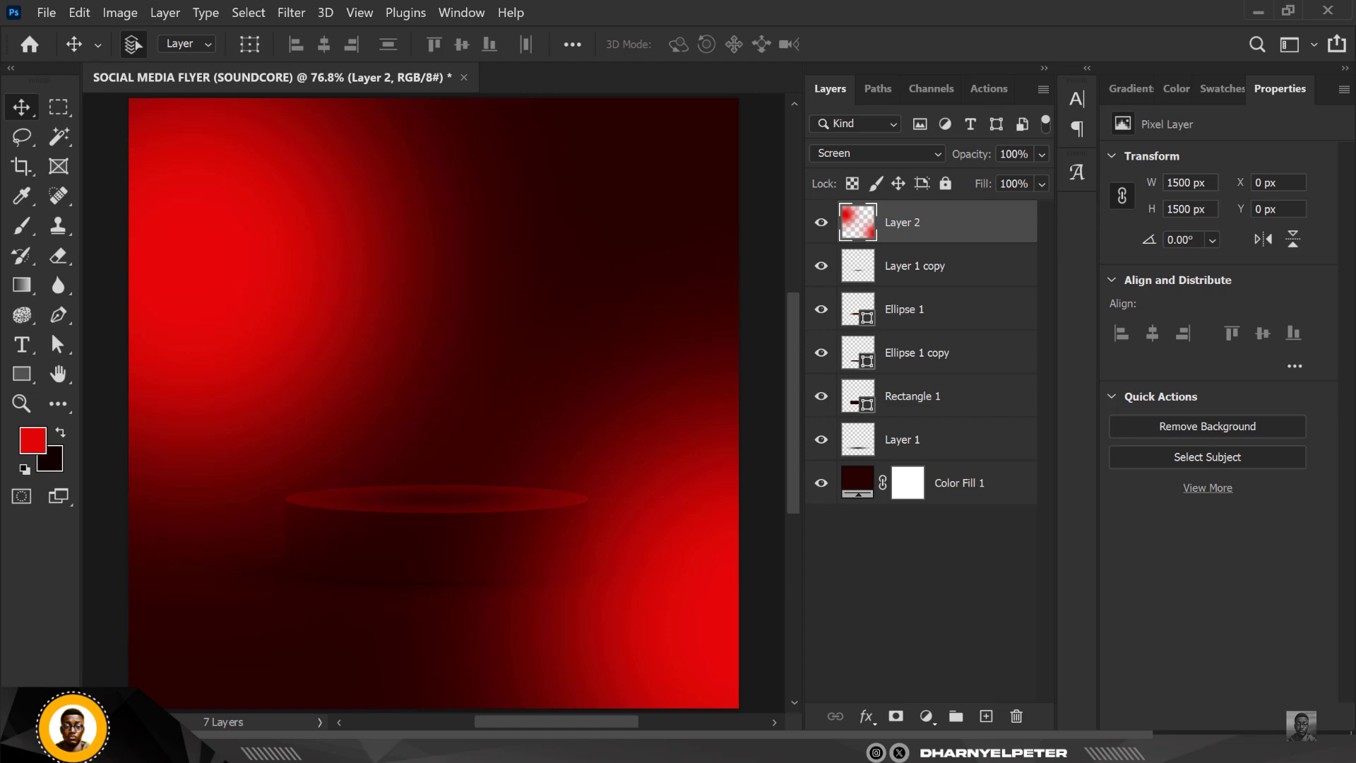
# Step: Place the EARPOD image from the SOUNDCORE folder into the flyer and move it up over the podium
pyautogui.hotkey('alt', 'Tab')
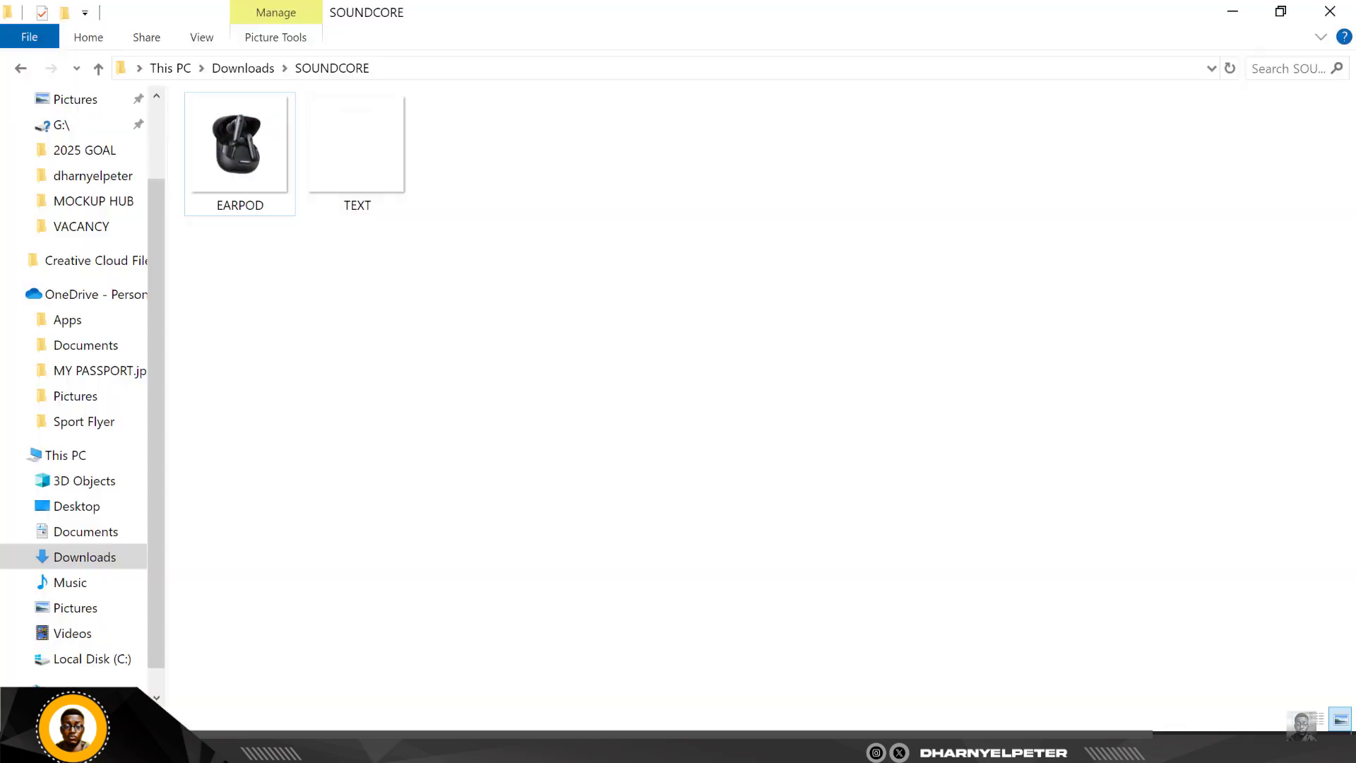
pyautogui.click(240, 133)
pyautogui.moveTo(239, 137); pyautogui.dragTo(452, 300)
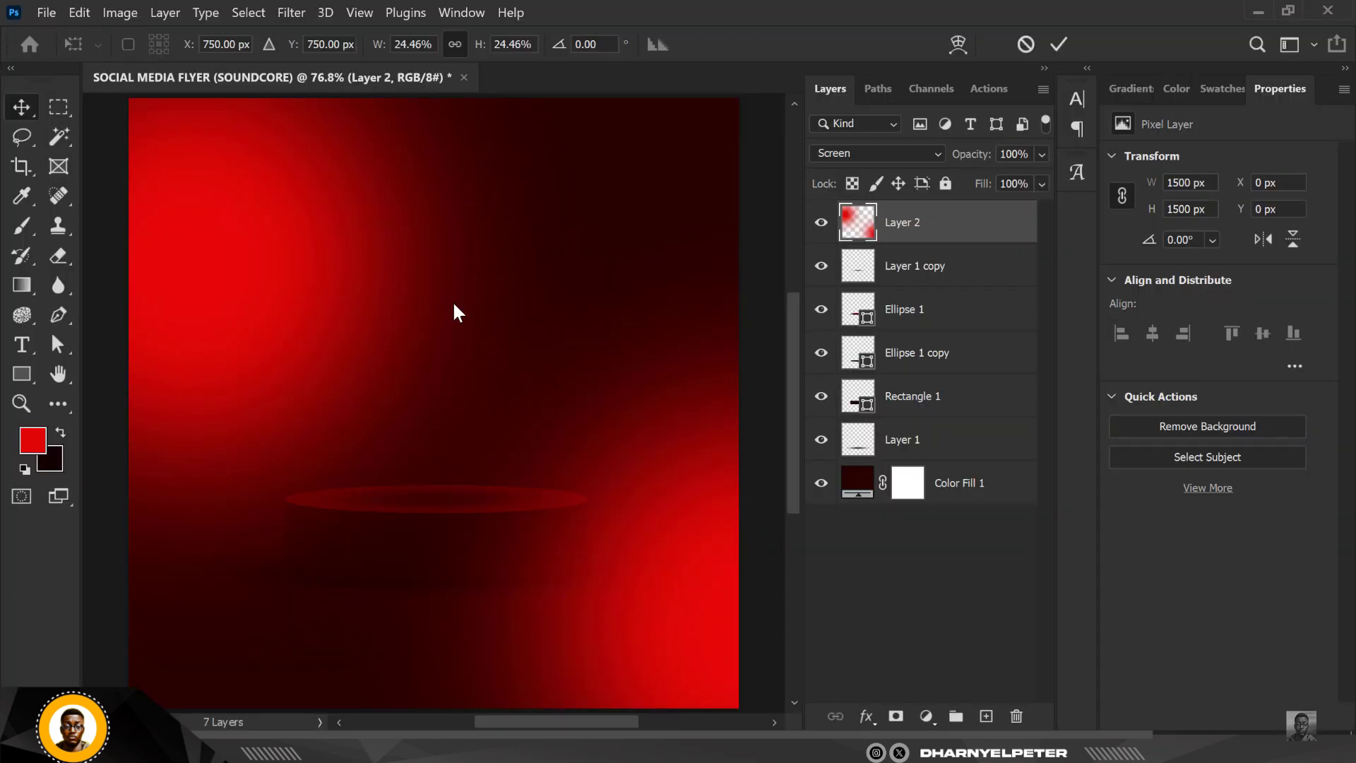
pyautogui.moveTo(459, 361); pyautogui.dragTo(473, 279)
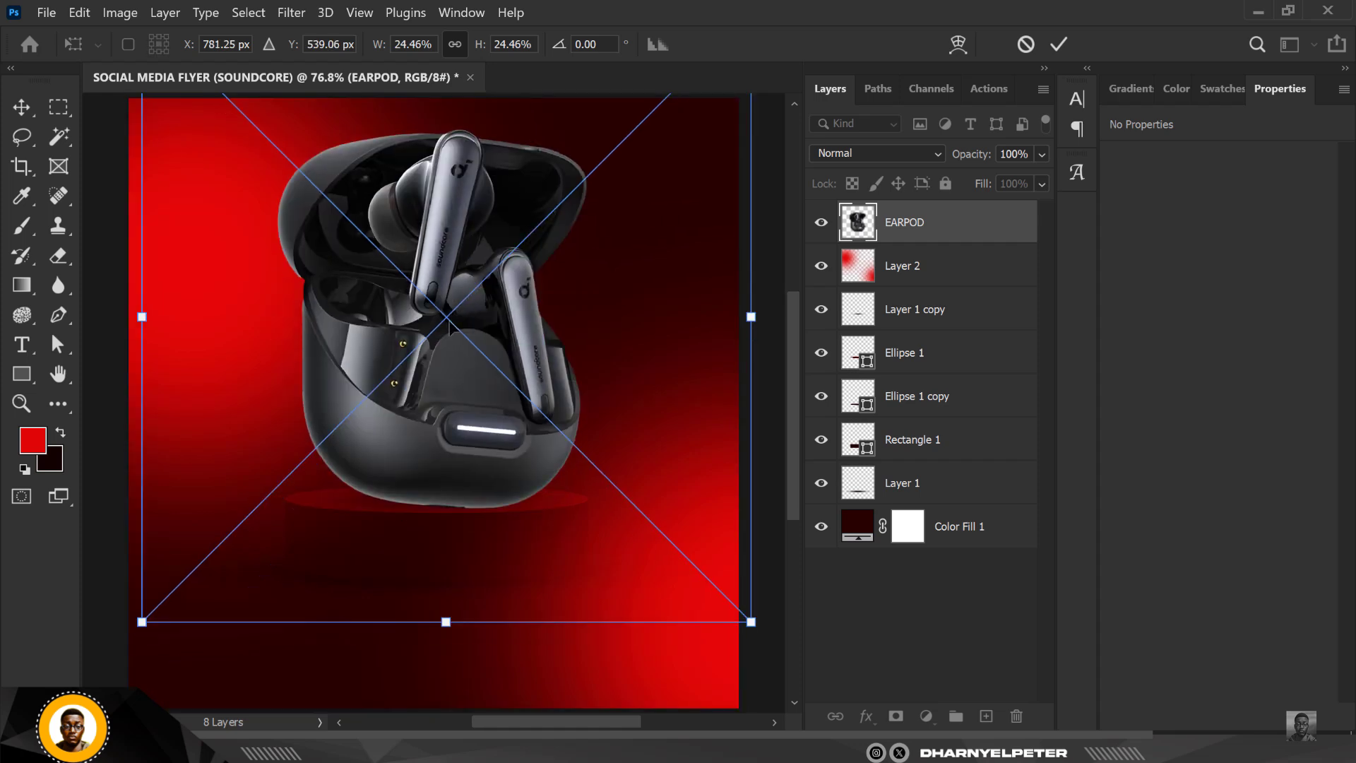
# Step: Scale the EARPOD image down to about 14.97%, rotate it to about 4.69° and place it just above the podium
pyautogui.scroll(-2, 450, 323)
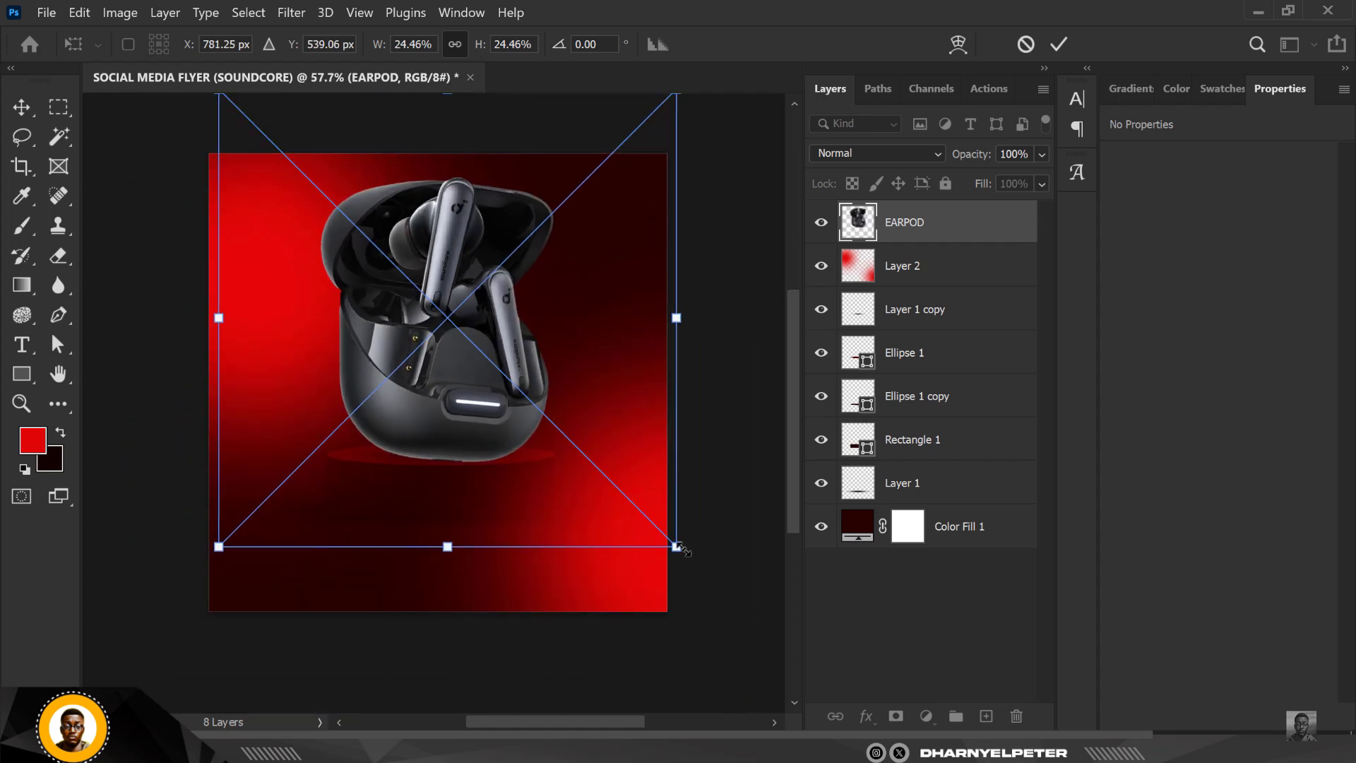
pyautogui.moveTo(678, 548); pyautogui.dragTo(603, 476)
pyautogui.moveTo(484, 323); pyautogui.dragTo(475, 371)
pyautogui.moveTo(591, 202); pyautogui.dragTo(607, 253)
pyautogui.moveTo(657, 290); pyautogui.dragTo(657, 308)
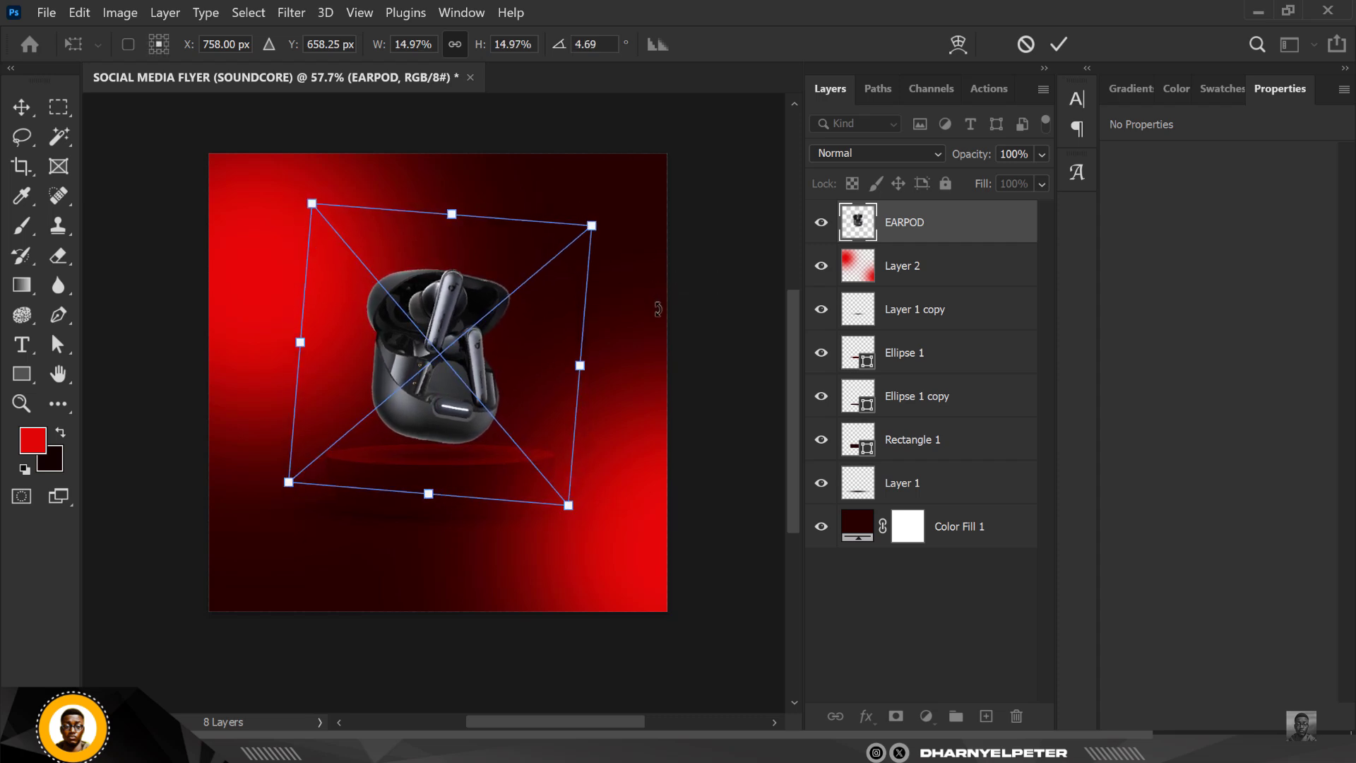
pyautogui.press('Return')
# Step: Move the EARPOD layer below Layer 2 so the red glow falls on the product
pyautogui.moveTo(995, 240); pyautogui.dragTo(886, 289)
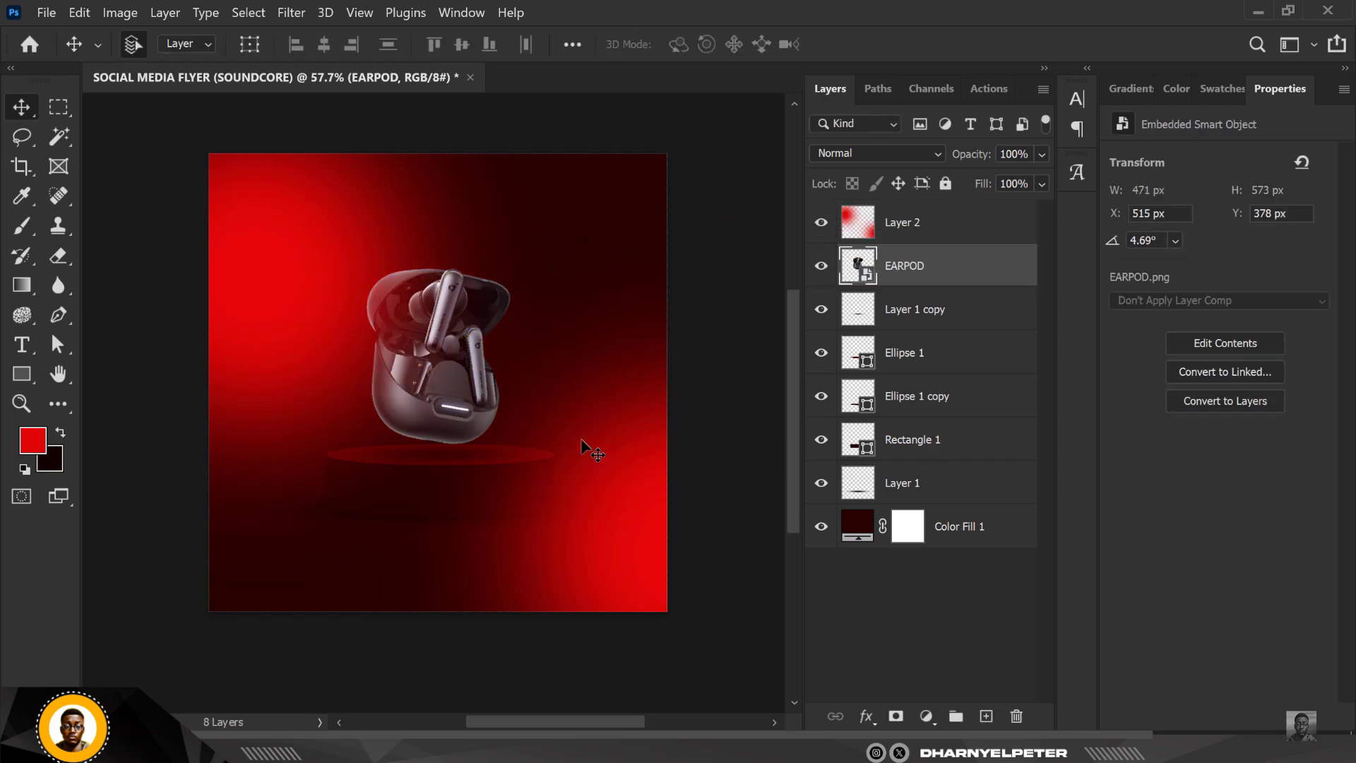
pyautogui.scroll(5, 446, 340)
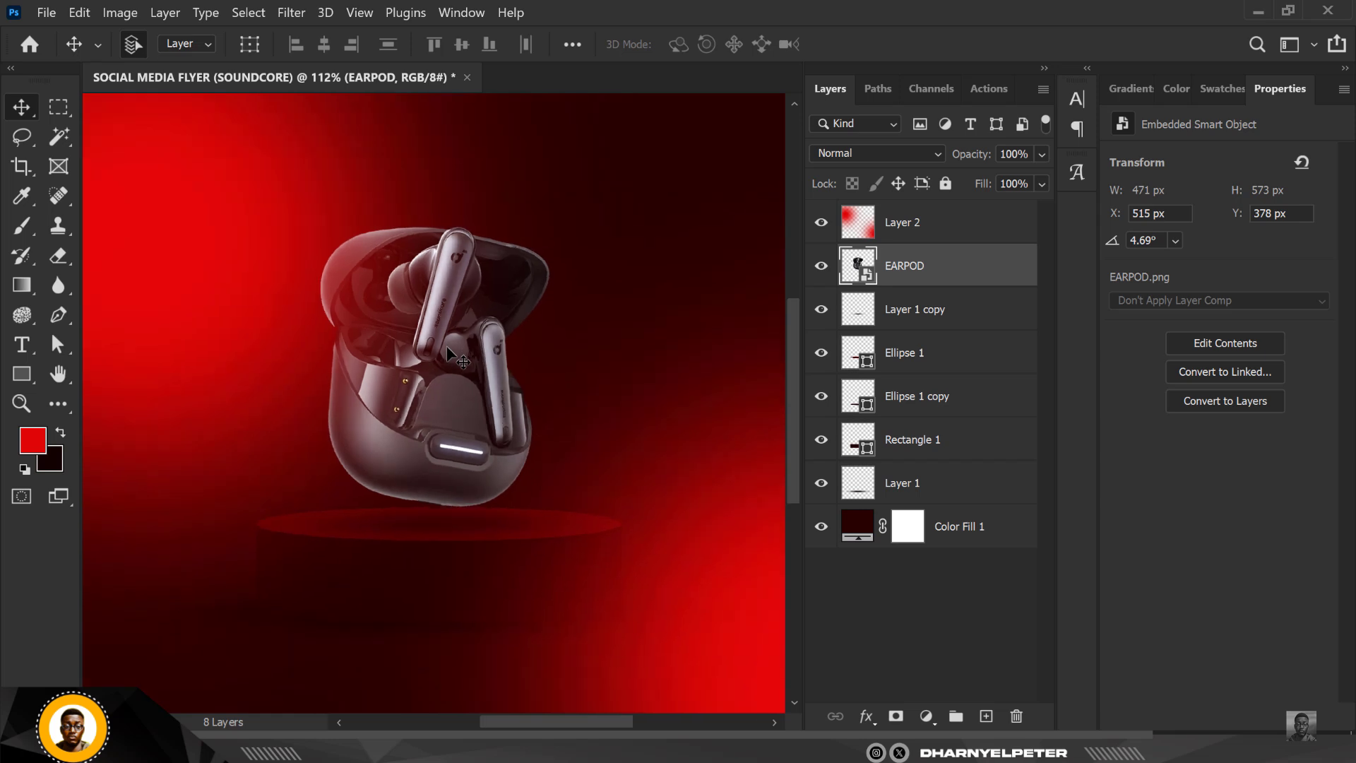
pyautogui.scroll(-2, 446, 349)
pyautogui.scroll(-2, 446, 351)
pyautogui.scroll(2, 446, 351)
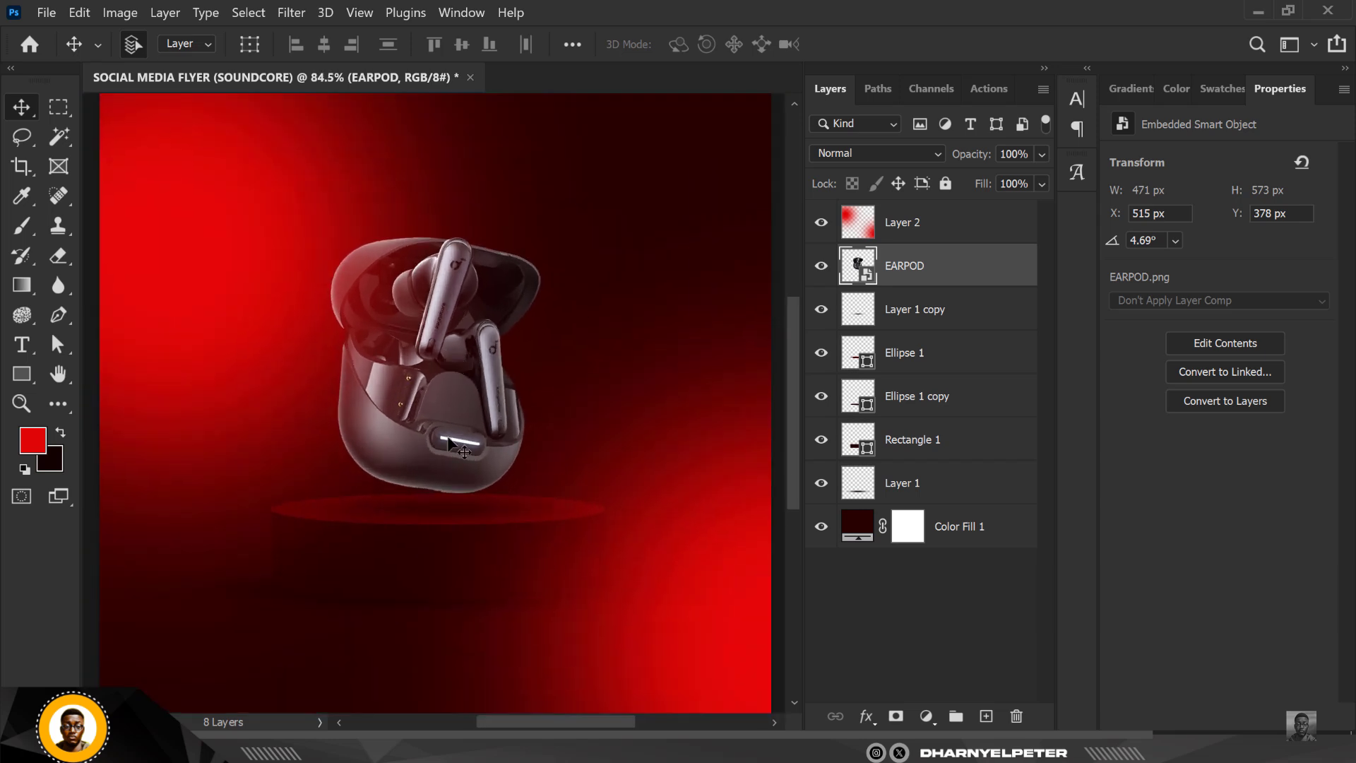
# Step: Raise the opacity of the Layer 1 copy shadow to about 89%
pyautogui.click(939, 311)
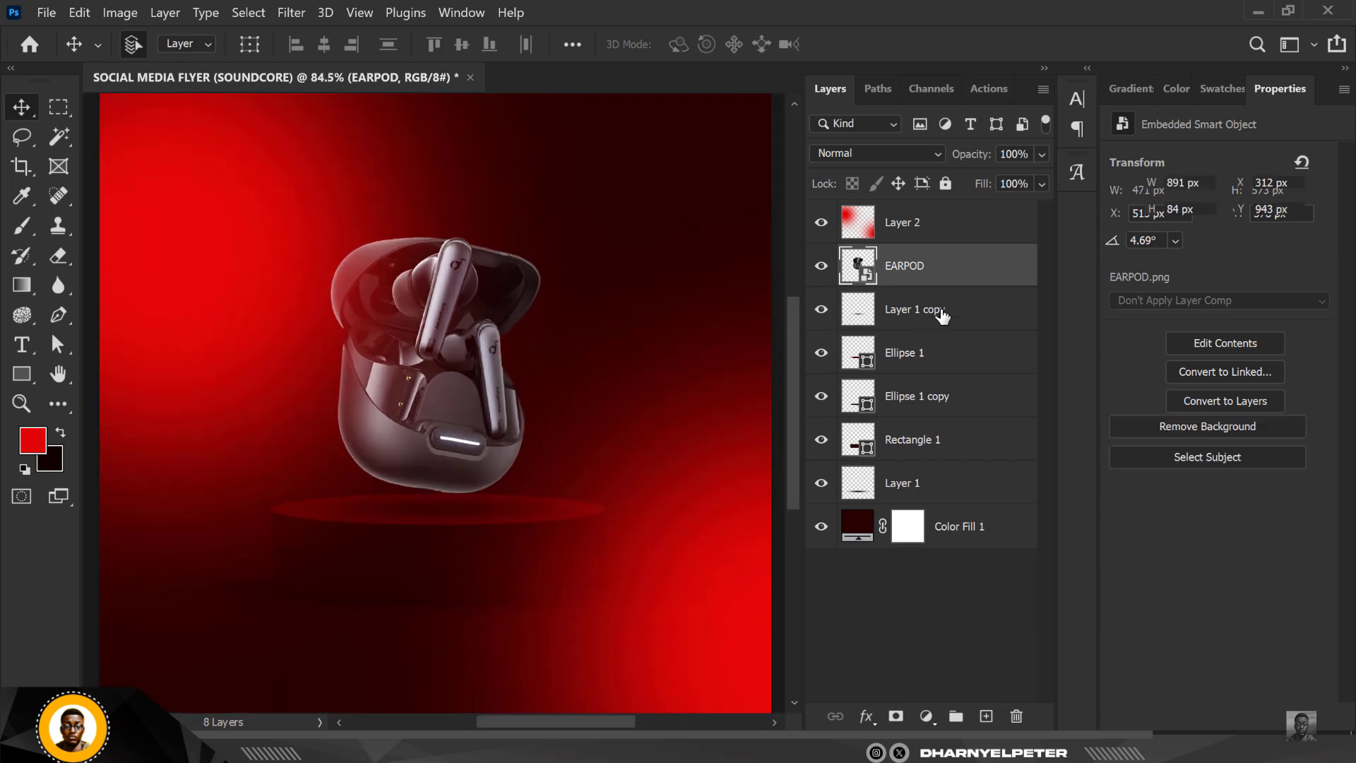
pyautogui.click(1043, 154)
pyautogui.moveTo(998, 177); pyautogui.dragTo(1015, 180)
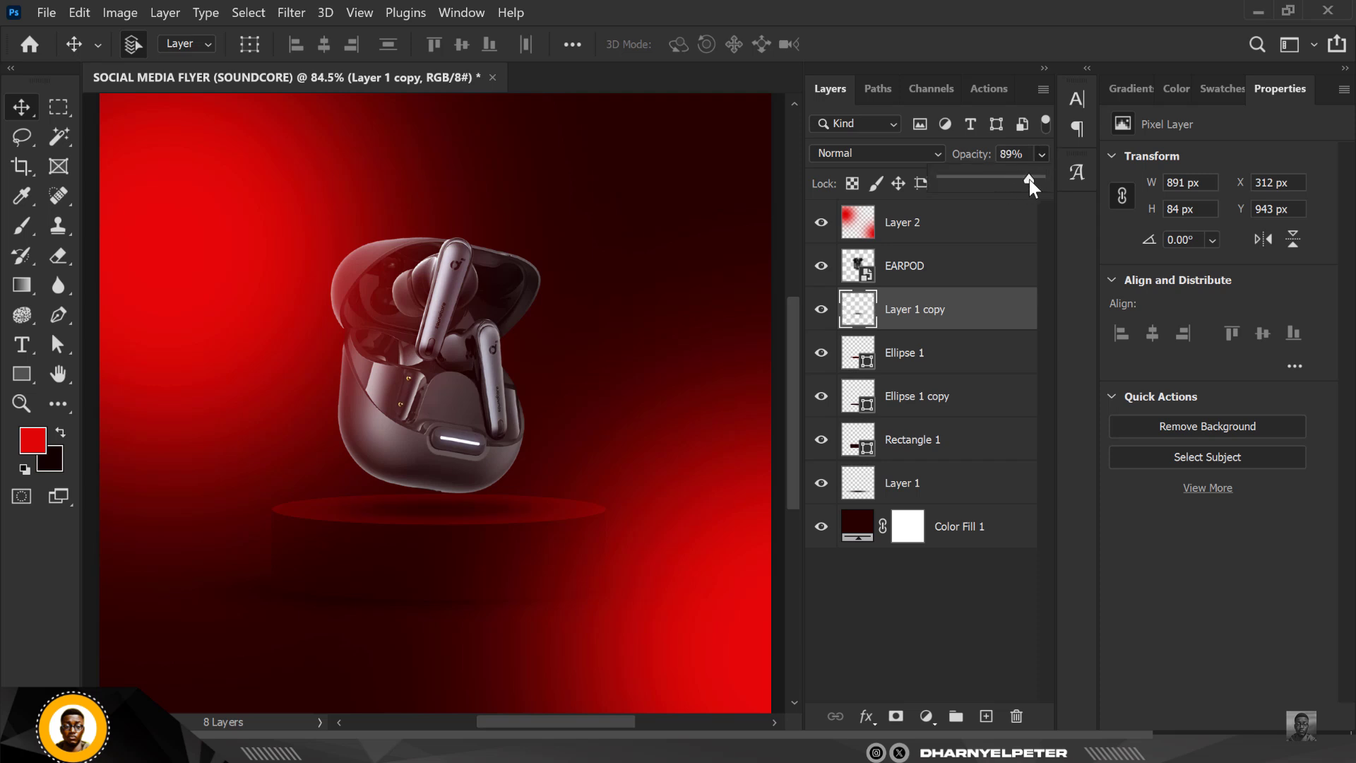
pyautogui.moveTo(1031, 179); pyautogui.dragTo(1029, 180)
# Step: Select the EARPOD layer and nudge it down towards the podium to Y 398 px
pyautogui.click(936, 277)
pyautogui.click(936, 275)
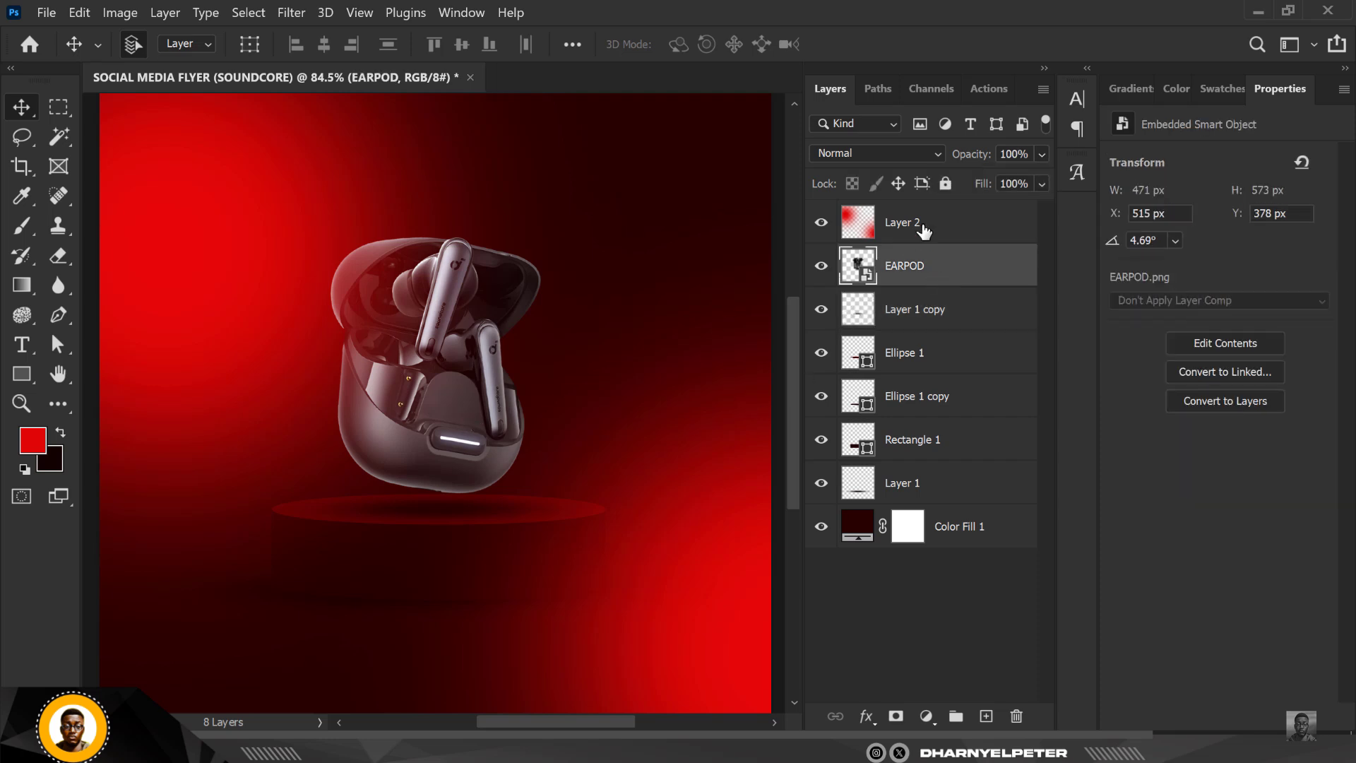
pyautogui.press('Down')
pyautogui.press('Down')
pyautogui.press('Down')
pyautogui.press('Down')
pyautogui.press('Down')
pyautogui.press('Down')
pyautogui.press('Down')
pyautogui.press('Down')
pyautogui.press('Down')
pyautogui.press('Down')
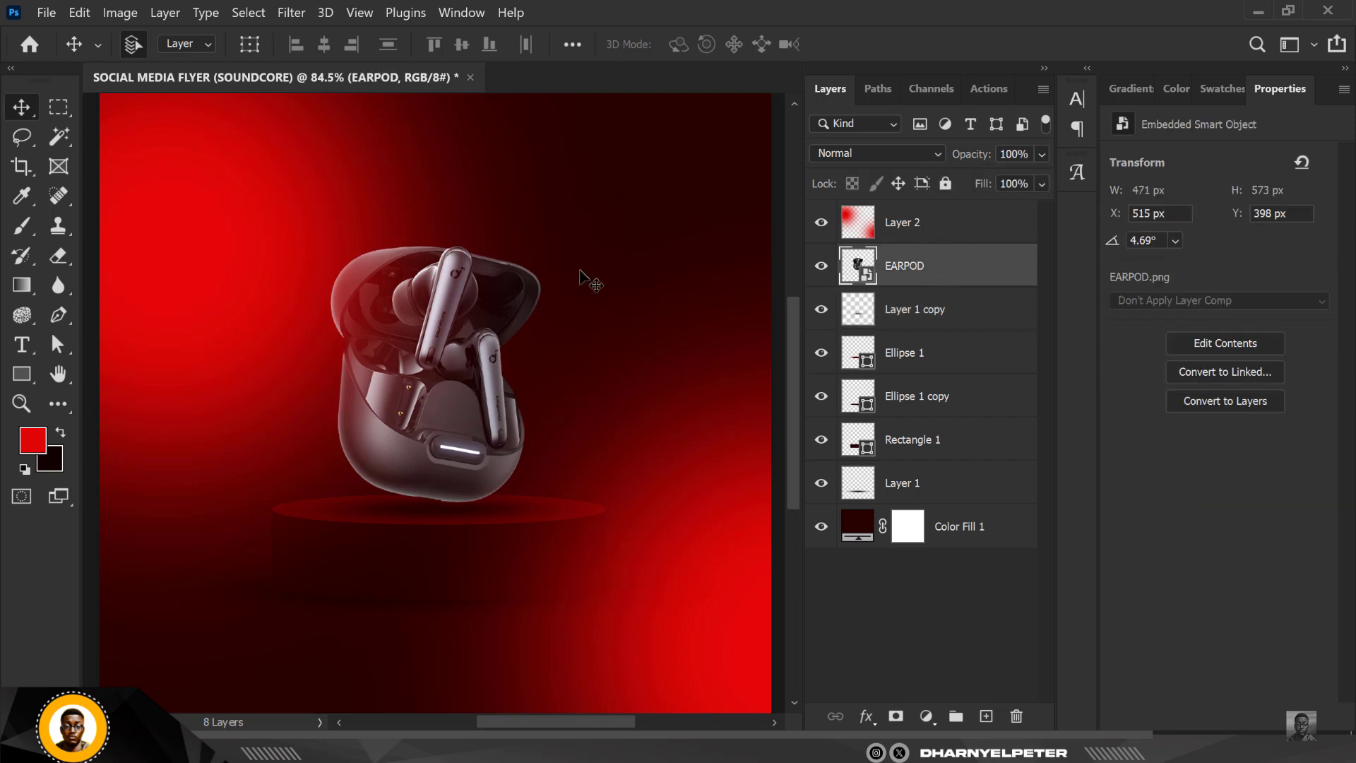
pyautogui.scroll(-2, 422, 399)
pyautogui.scroll(2, 427, 401)
pyautogui.press('ctrl')
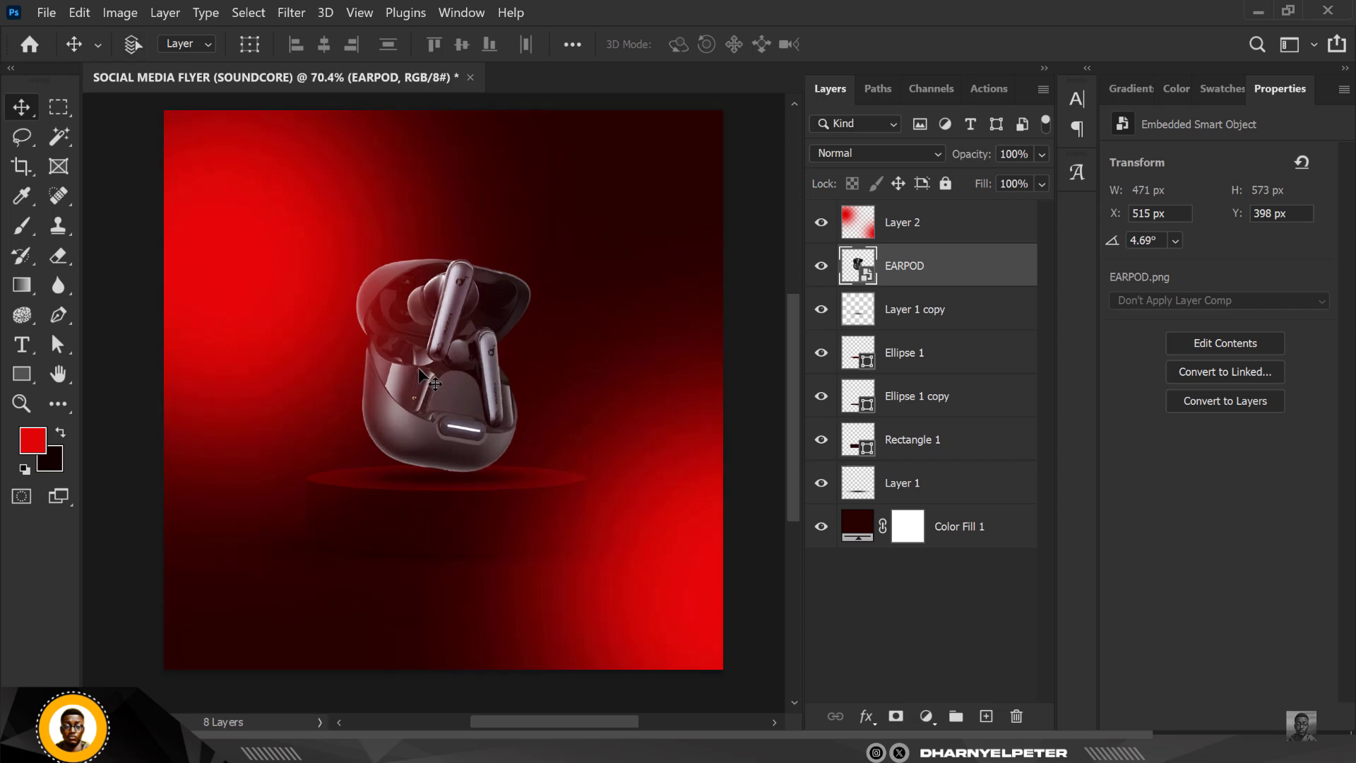
pyautogui.scroll(1, 419, 369)
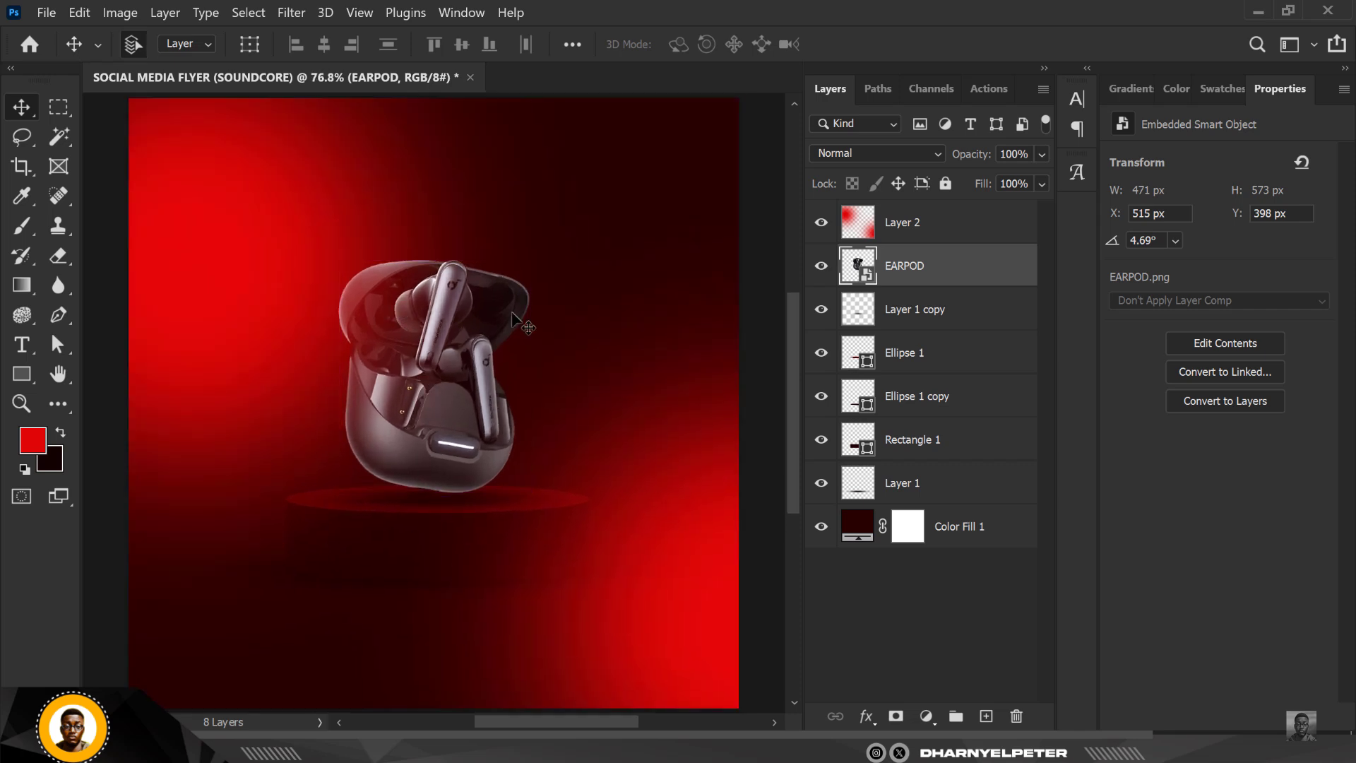
# Step: Scale the EARPOD image up to about 16.36% around its centre
pyautogui.hotkey('ctrl', 't')
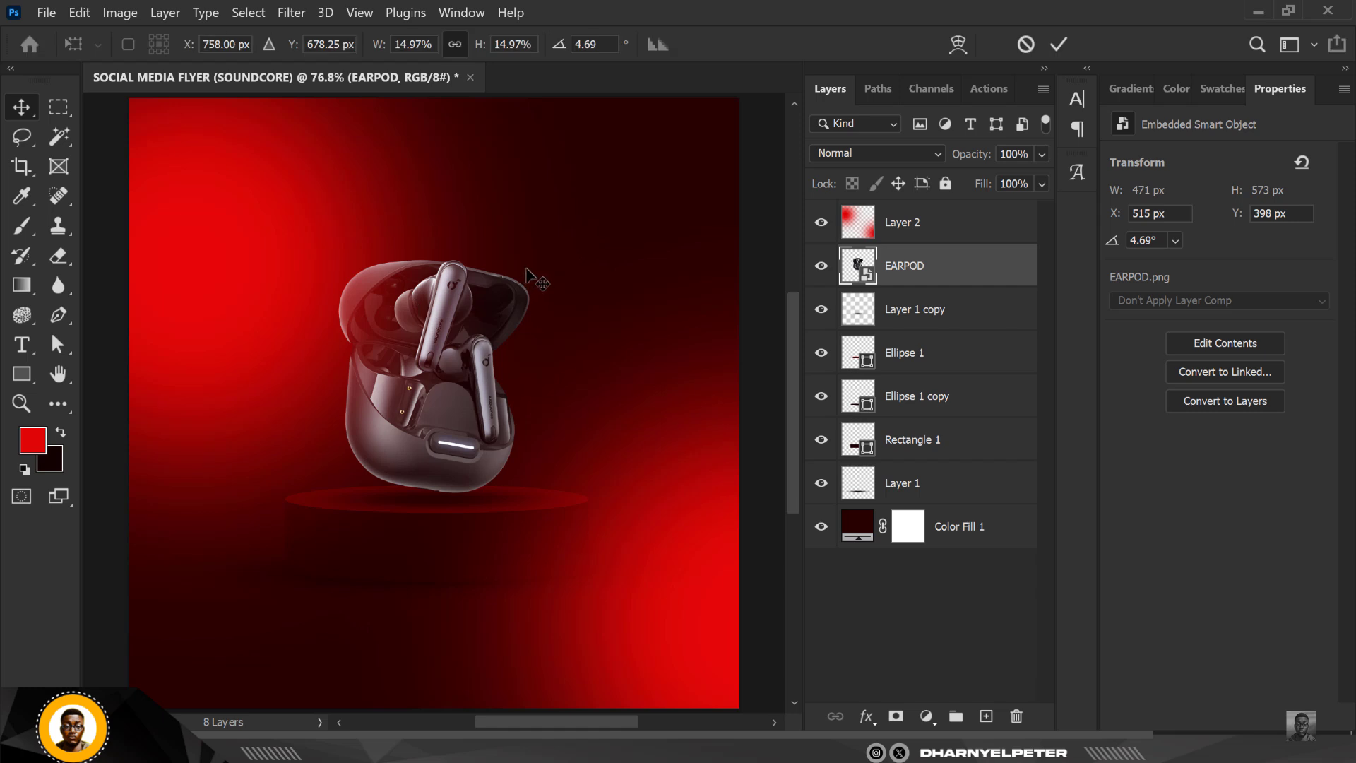
pyautogui.moveTo(643, 188); pyautogui.dragTo(647, 185)
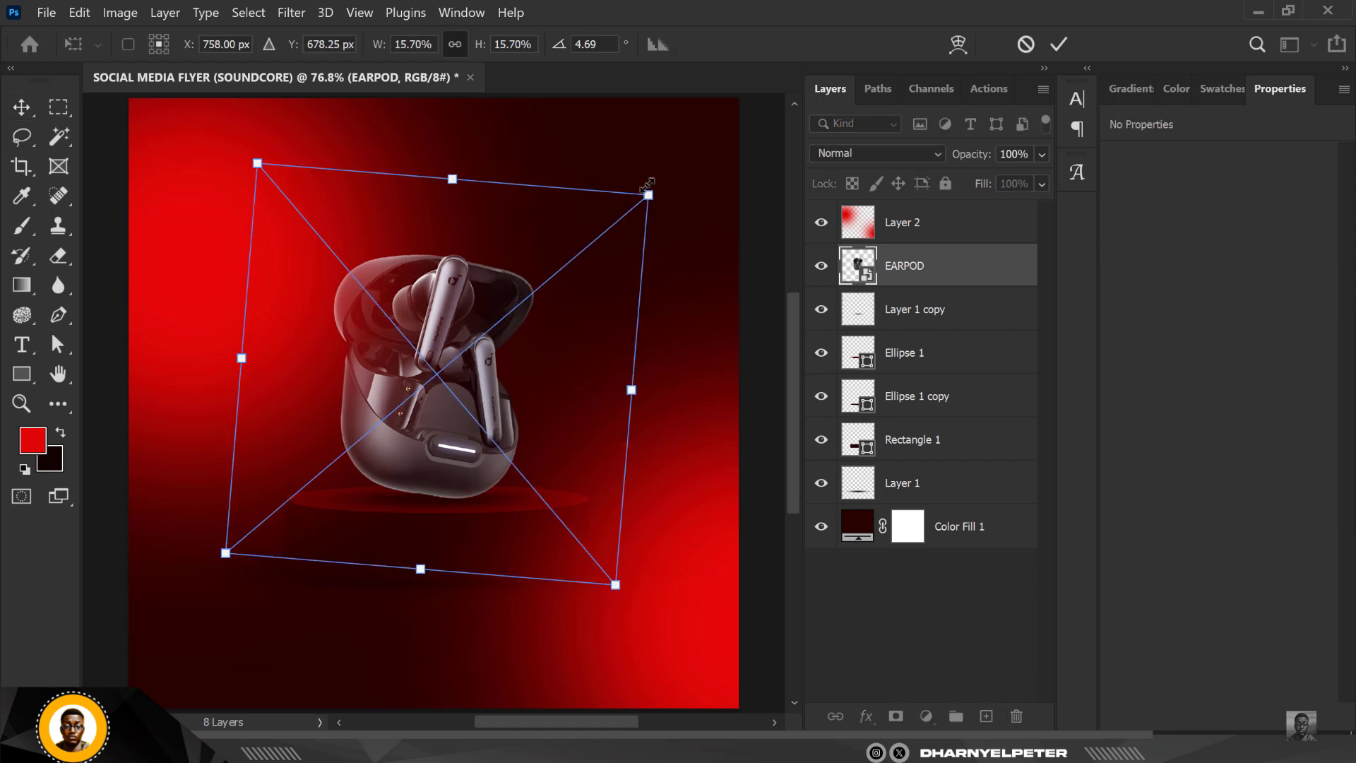
pyautogui.moveTo(651, 189); pyautogui.dragTo(655, 185)
pyautogui.press('Return')
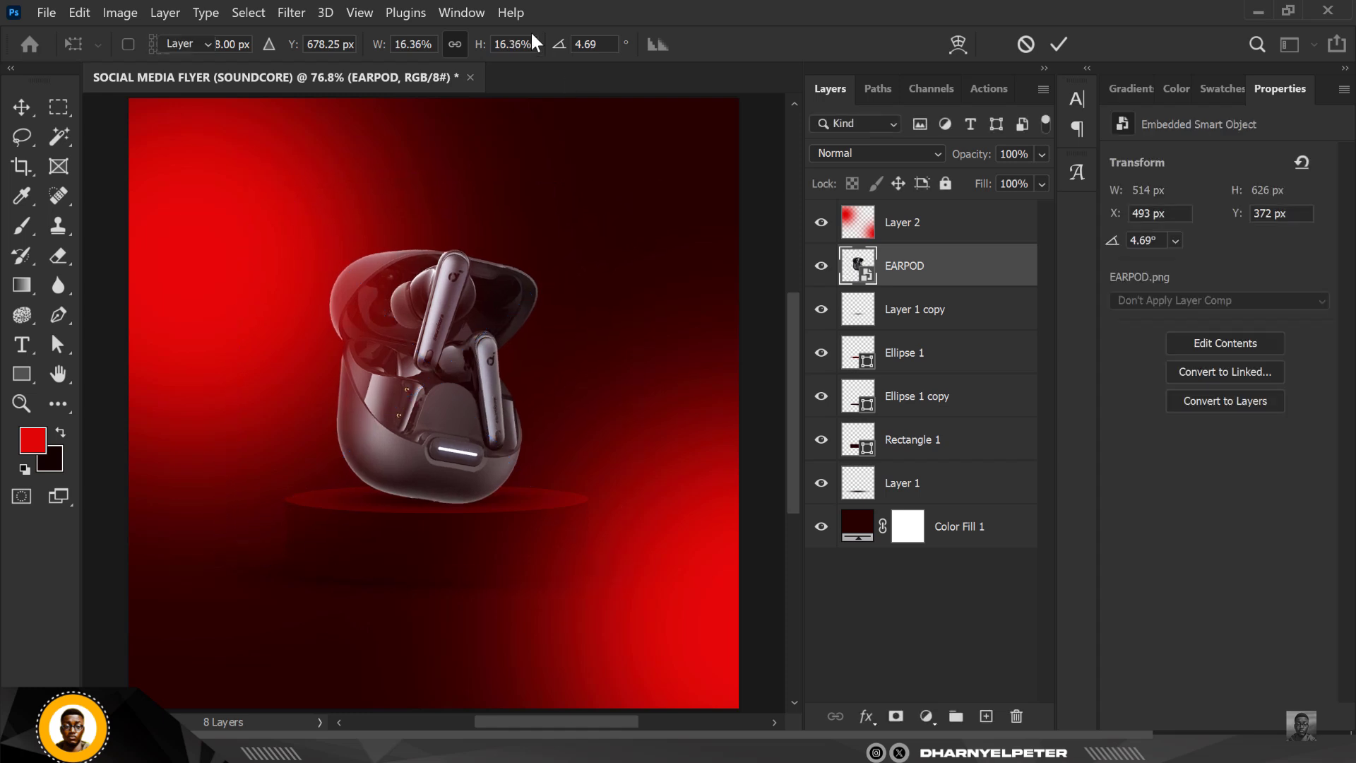
# Step: Nudge the EARPOD image up and to the left to X 477 px, Y 348 px
pyautogui.press('Up')
pyautogui.press('Up')
pyautogui.press('Up')
pyautogui.press('Up')
pyautogui.press('Up')
pyautogui.press('Up')
pyautogui.press('Up')
pyautogui.press('Up')
pyautogui.press('Up')
pyautogui.press('Up')
pyautogui.press('Up')
pyautogui.press('Up')
pyautogui.press('Up')
pyautogui.press('Up')
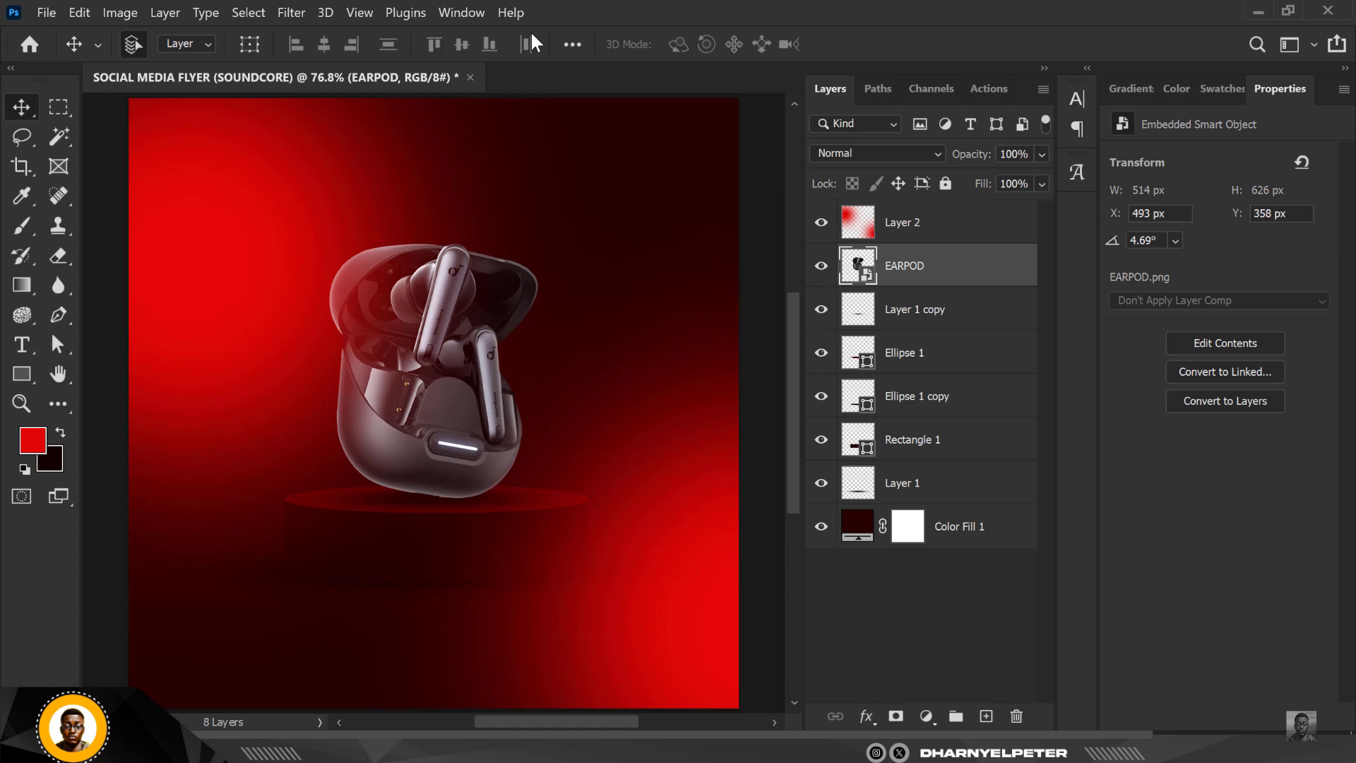
pyautogui.press('Up')
pyautogui.press('Up')
pyautogui.press('Left')
pyautogui.press('Left')
pyautogui.press('Left')
pyautogui.press('Left')
pyautogui.press('Left')
pyautogui.press('Left')
pyautogui.press('Left')
pyautogui.press('Left')
pyautogui.press('Left')
pyautogui.press('Left')
pyautogui.press('Left')
pyautogui.press('Left')
pyautogui.press('Left')
pyautogui.press('Left')
pyautogui.press('Left')
pyautogui.press('Left')
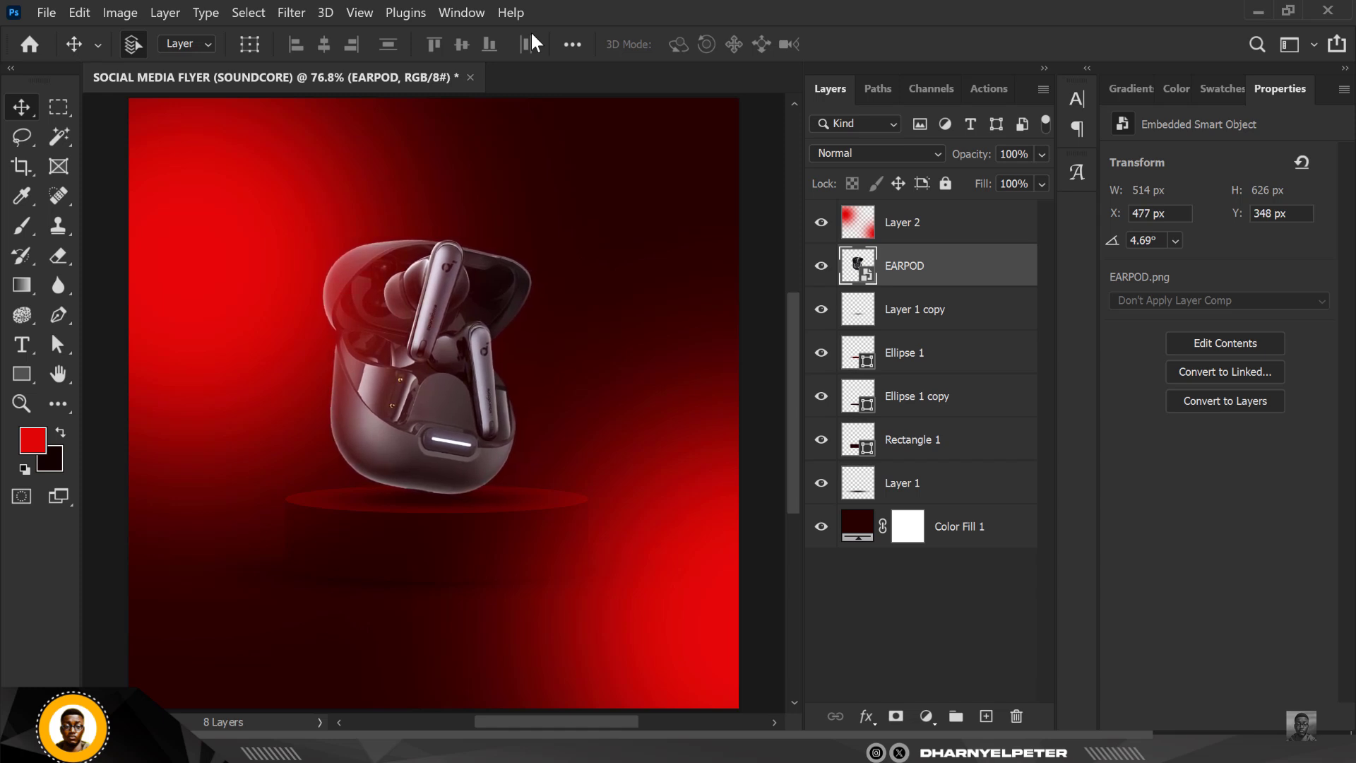
pyautogui.scroll(-3, 347, 363)
pyautogui.scroll(3, 397, 367)
# Step: Open the Camera Raw Filter on the EARPOD layer and set Texture to +83, Clarity to +10 and Dehaze to +11
pyautogui.click(289, 13)
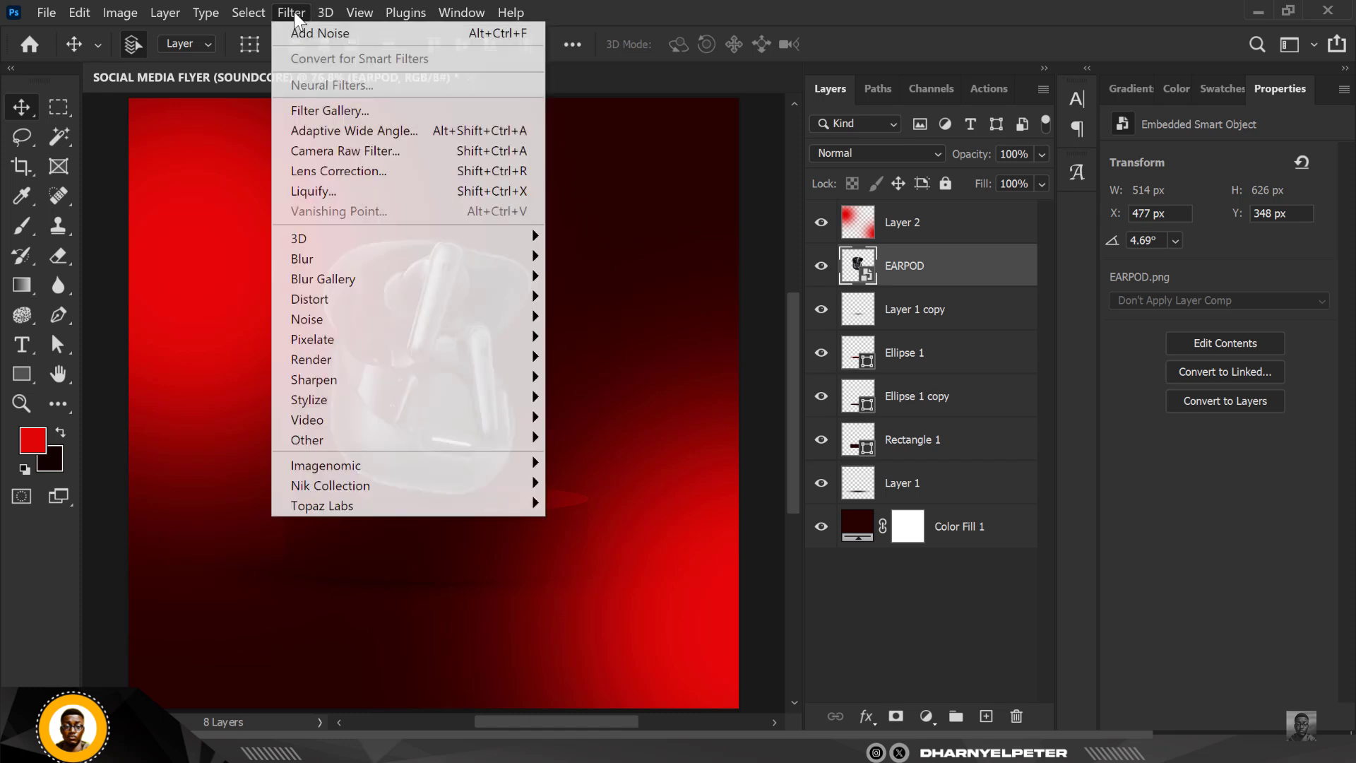
pyautogui.click(363, 149)
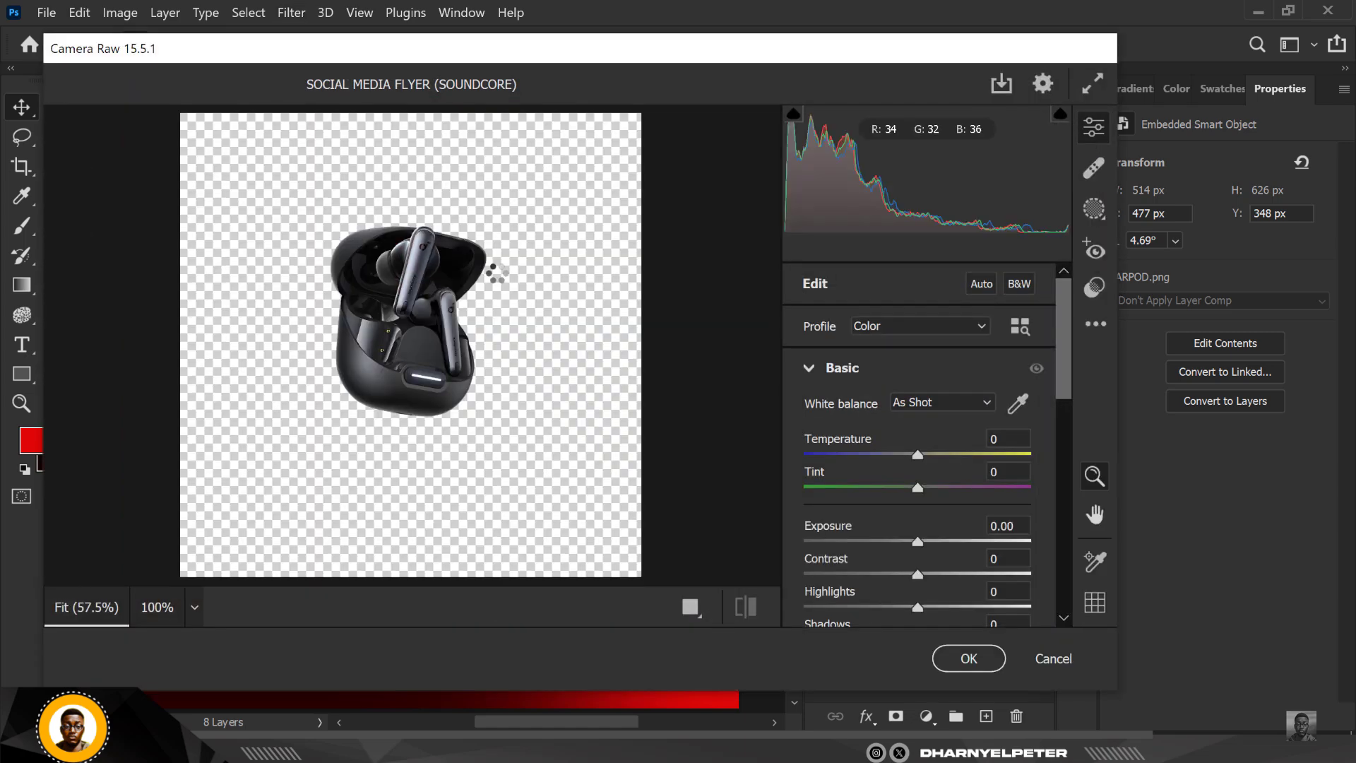
pyautogui.scroll(-2, 938, 547)
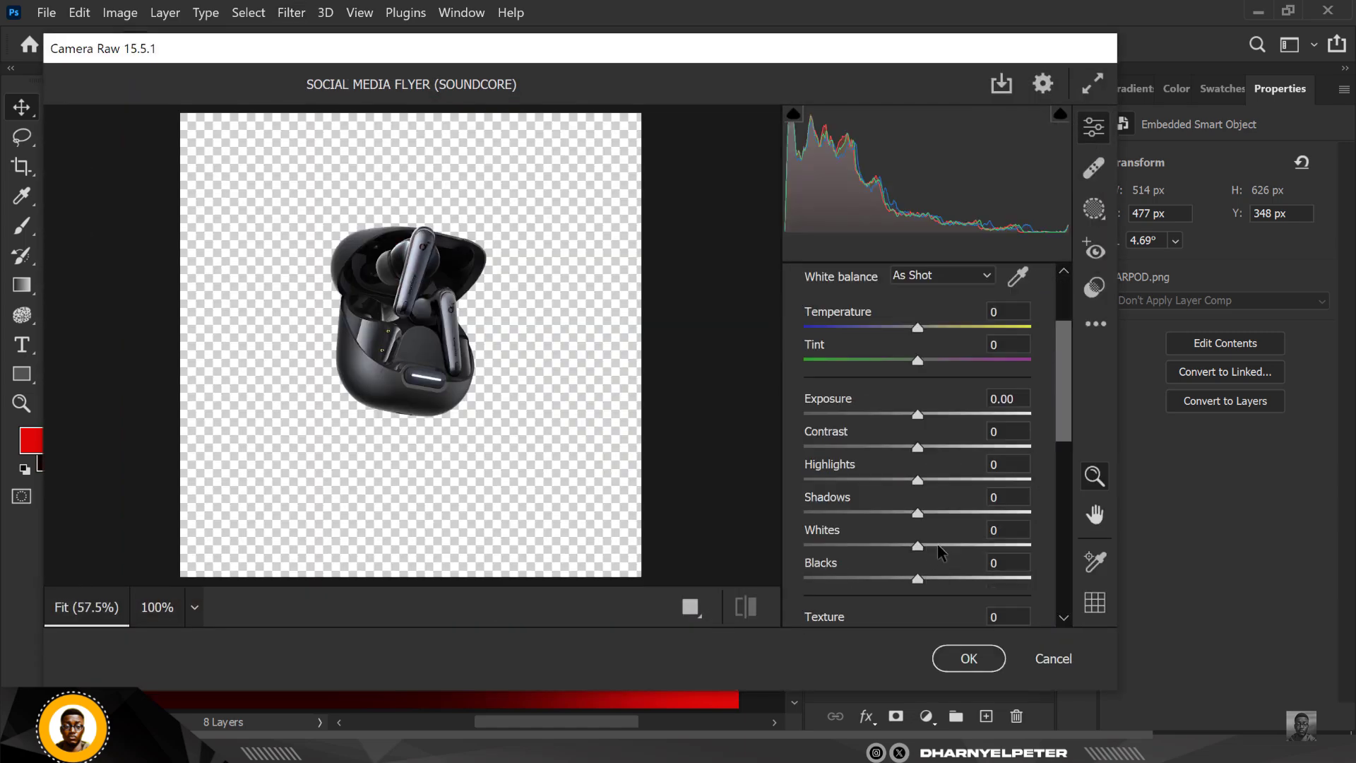
pyautogui.scroll(-2, 938, 544)
pyautogui.moveTo(919, 510); pyautogui.dragTo(1020, 530)
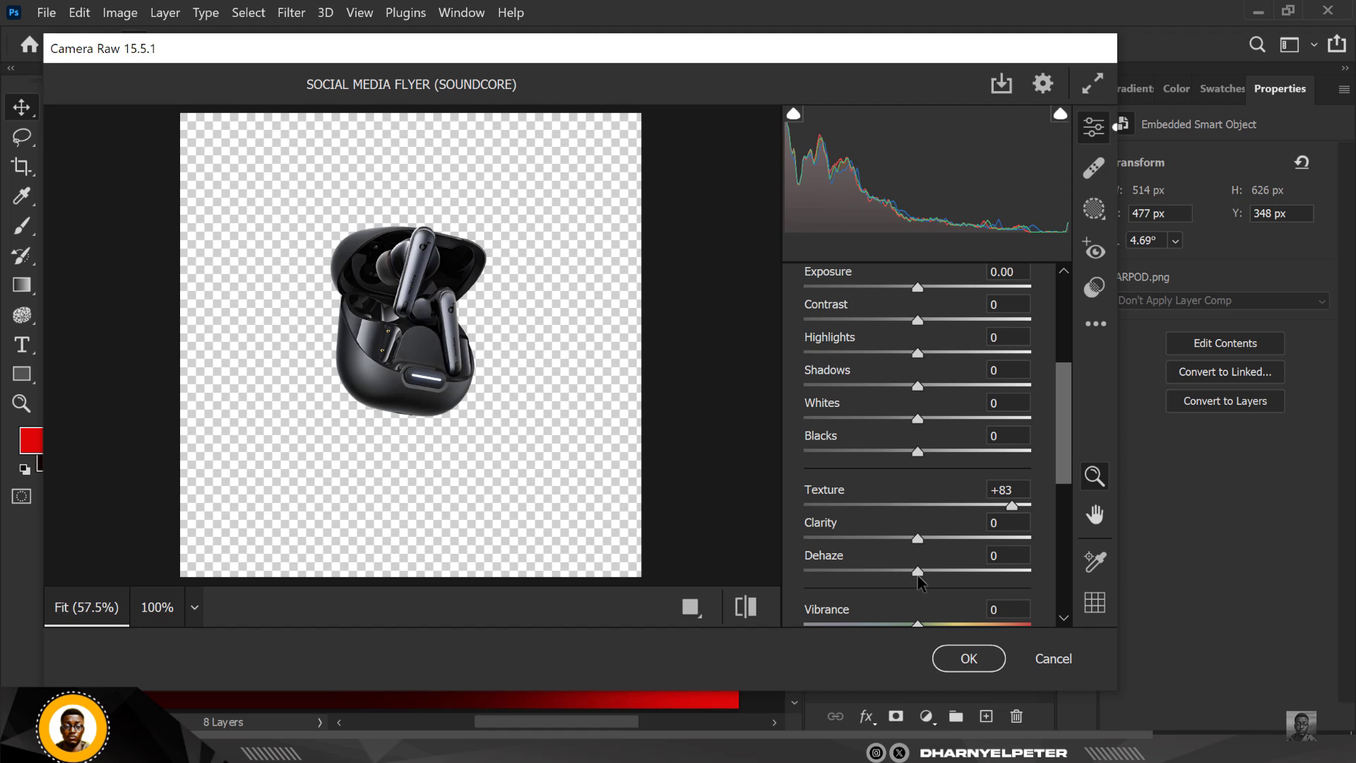
pyautogui.moveTo(920, 571); pyautogui.dragTo(928, 537)
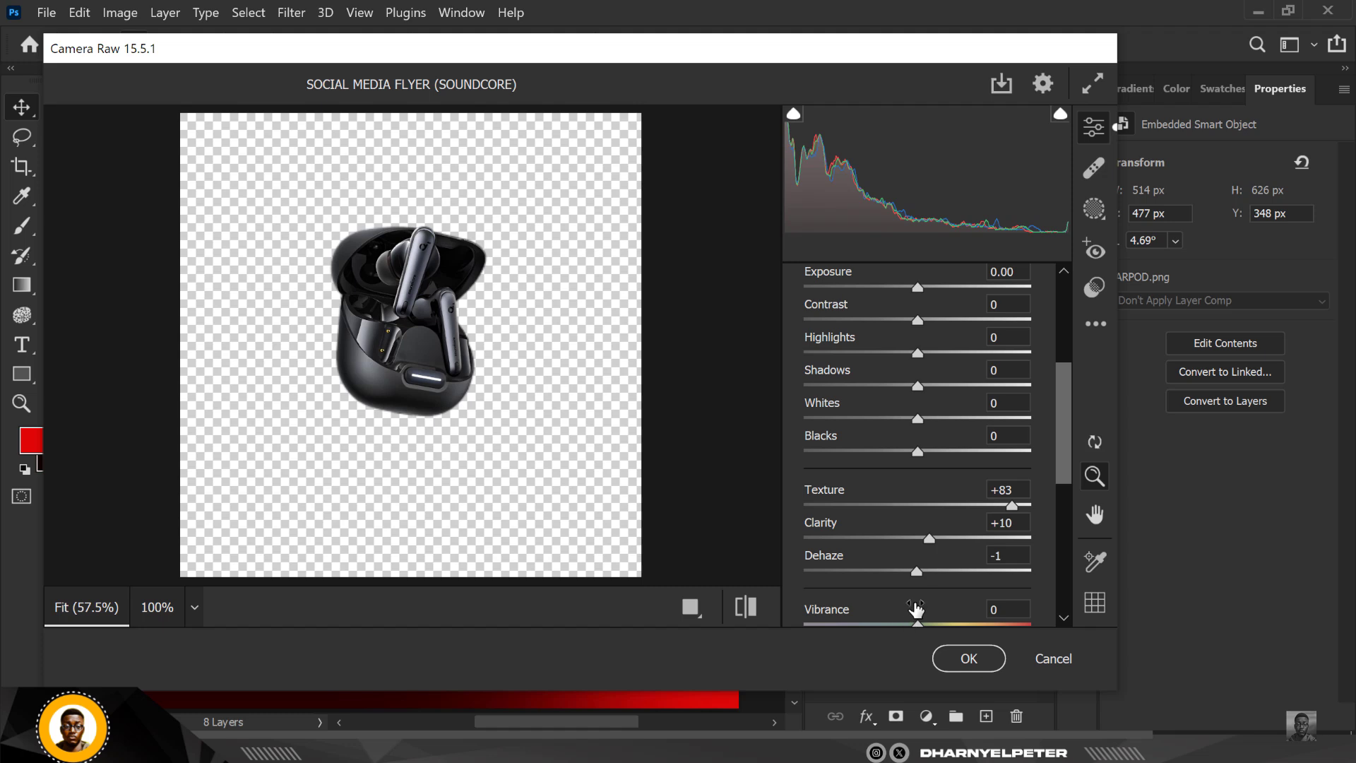
pyautogui.moveTo(916, 575); pyautogui.dragTo(931, 576)
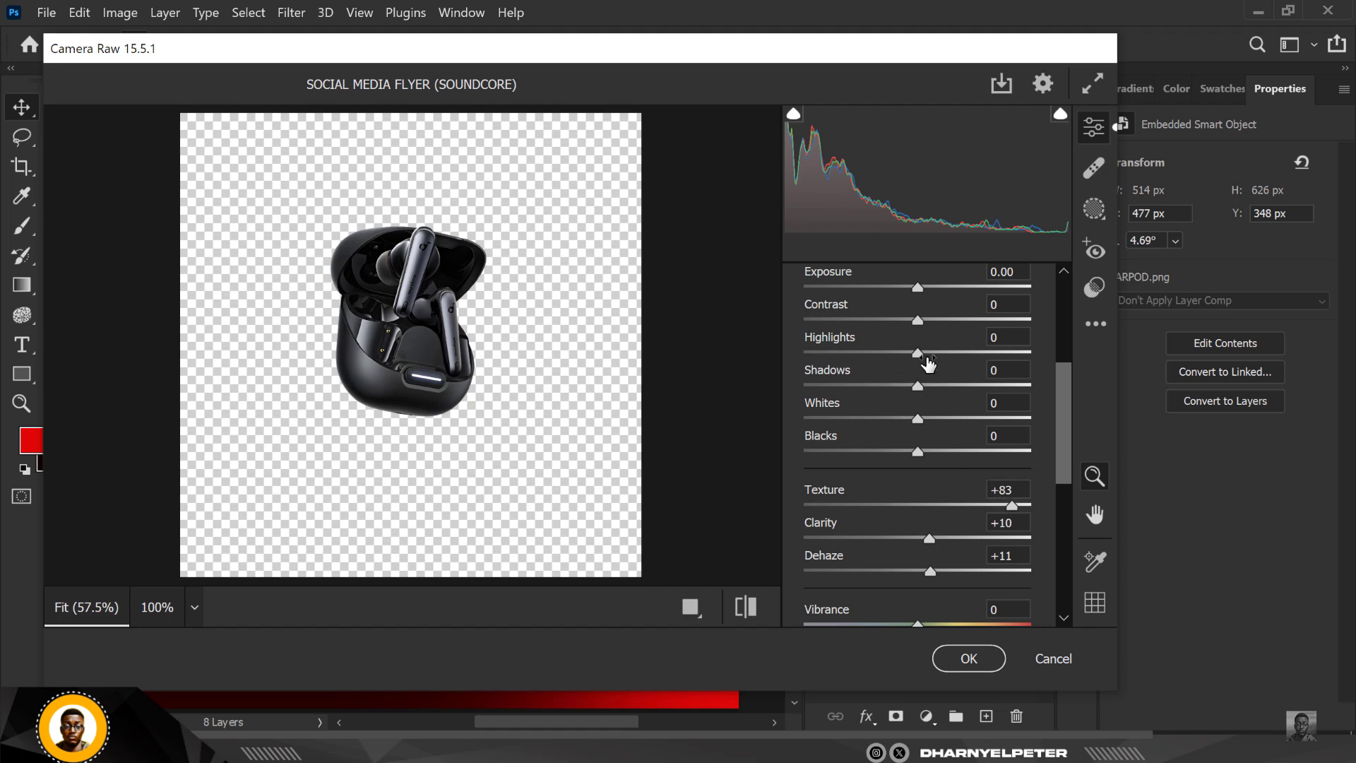
# Step: Set Highlights to -24, Shadows to +13 and Contrast to +12, and apply the Camera Raw Filter to the EARPOD layer
pyautogui.moveTo(917, 356); pyautogui.dragTo(933, 387)
pyautogui.moveTo(917, 320); pyautogui.dragTo(932, 320)
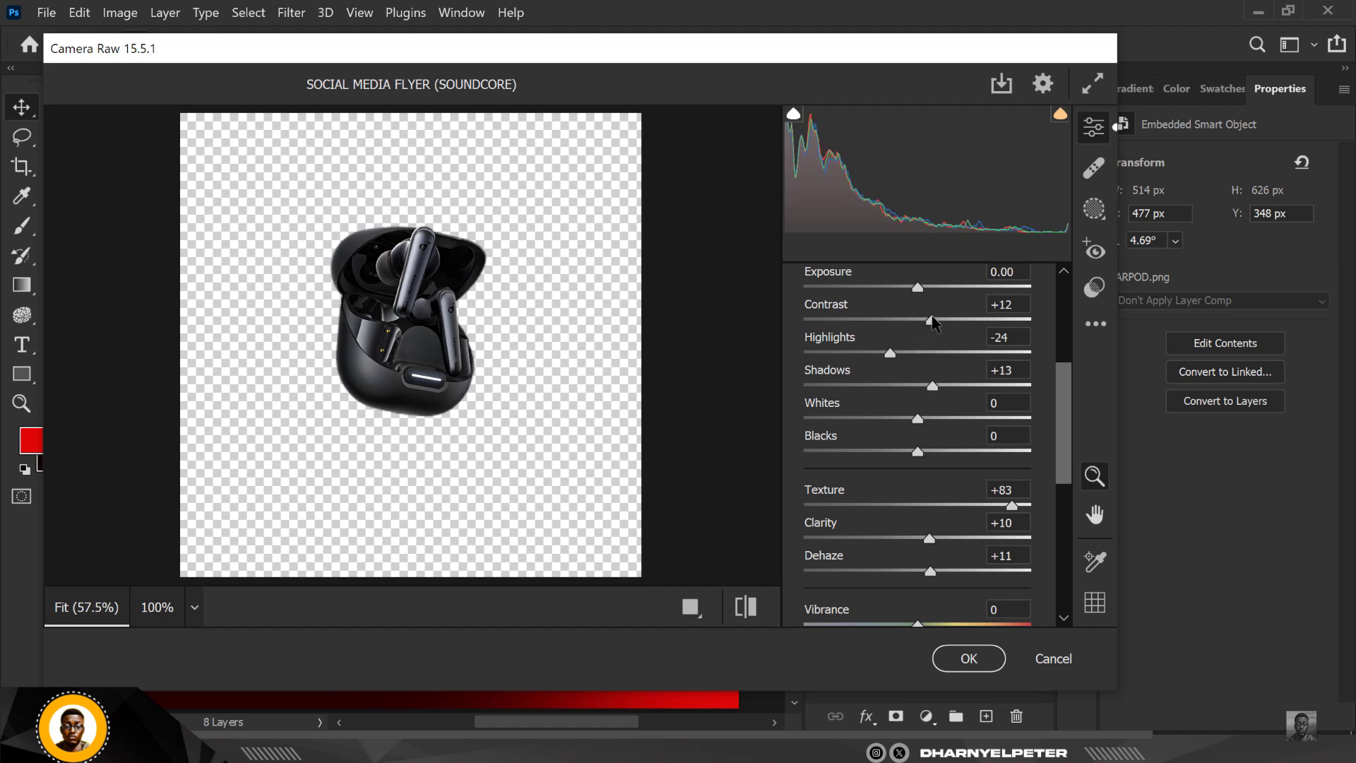
pyautogui.click(971, 664)
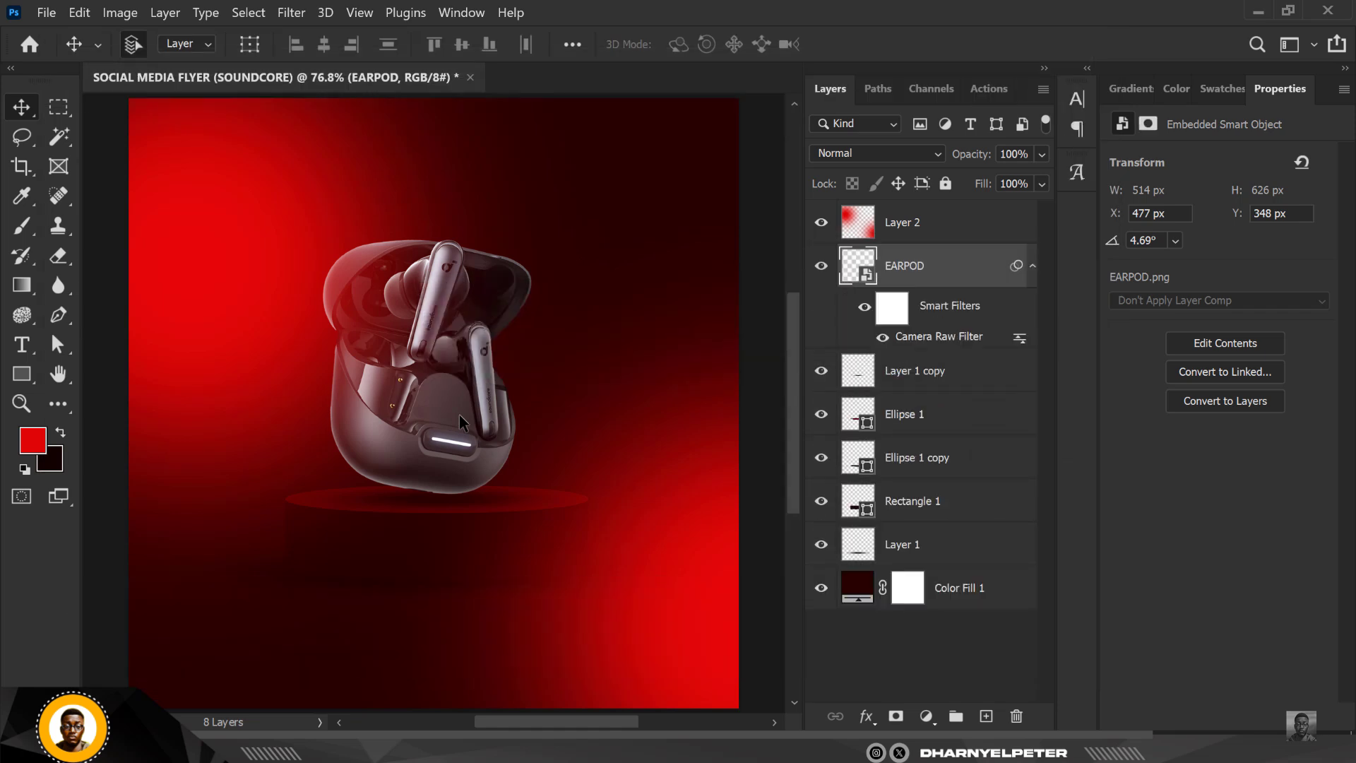
pyautogui.scroll(-2, 492, 325)
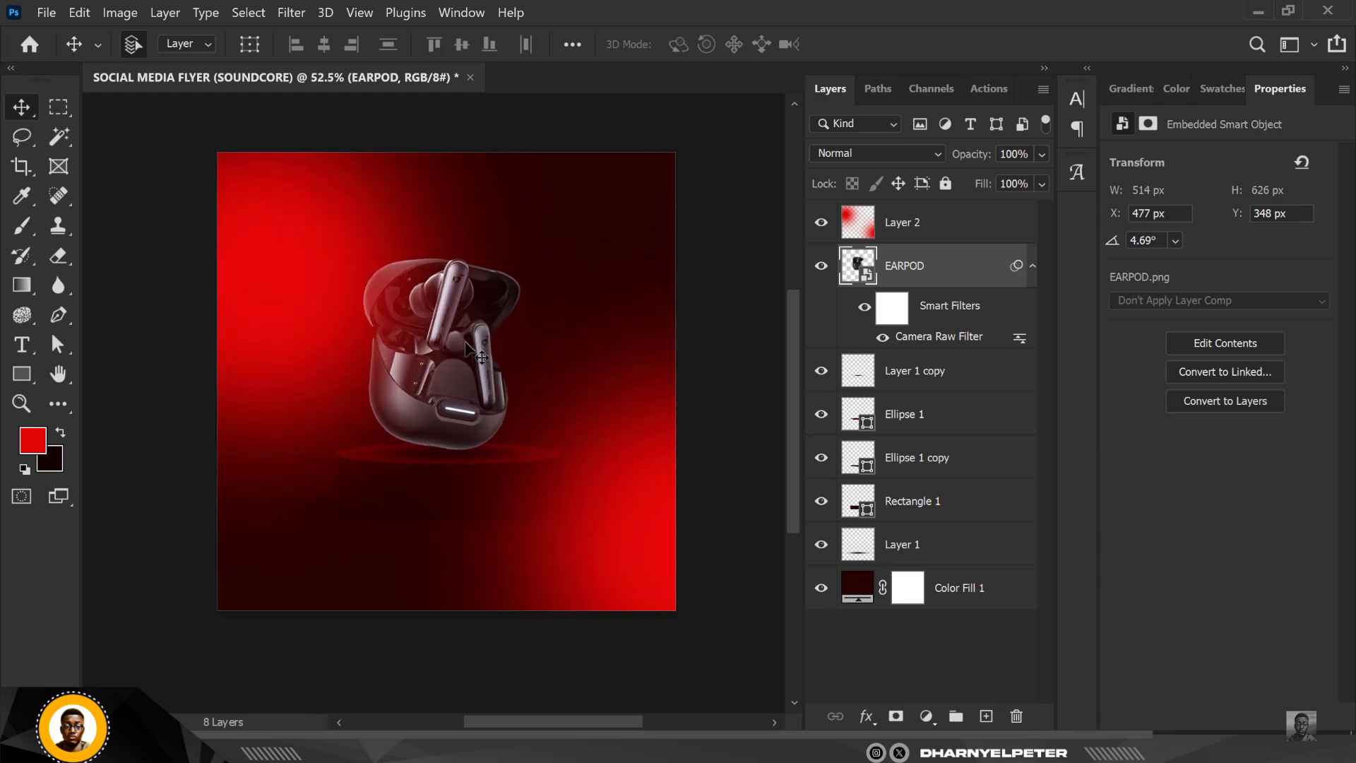
# Step: Add a Hue/Saturation adjustment layer above the EARPOD layer and clip it to that layer
pyautogui.scroll(2, 417, 269)
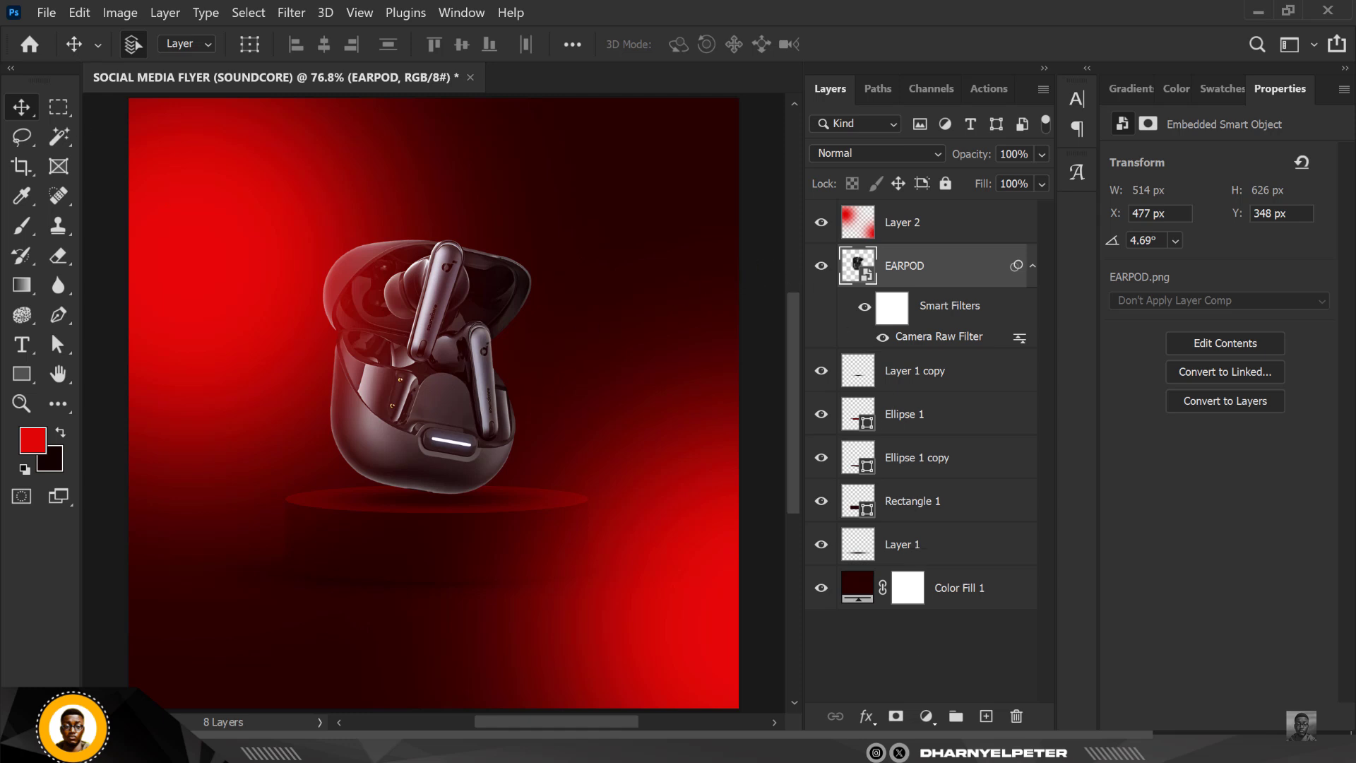
pyautogui.click(925, 716)
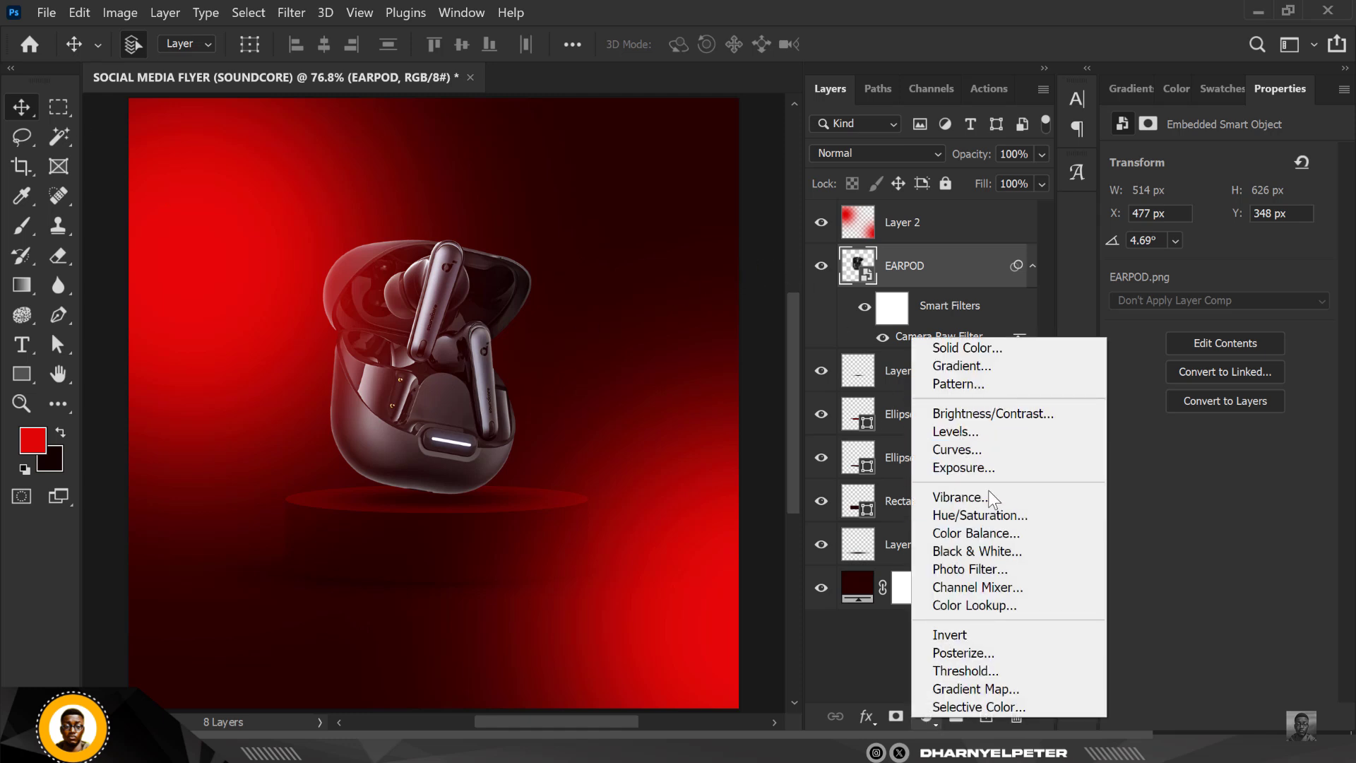
pyautogui.click(982, 514)
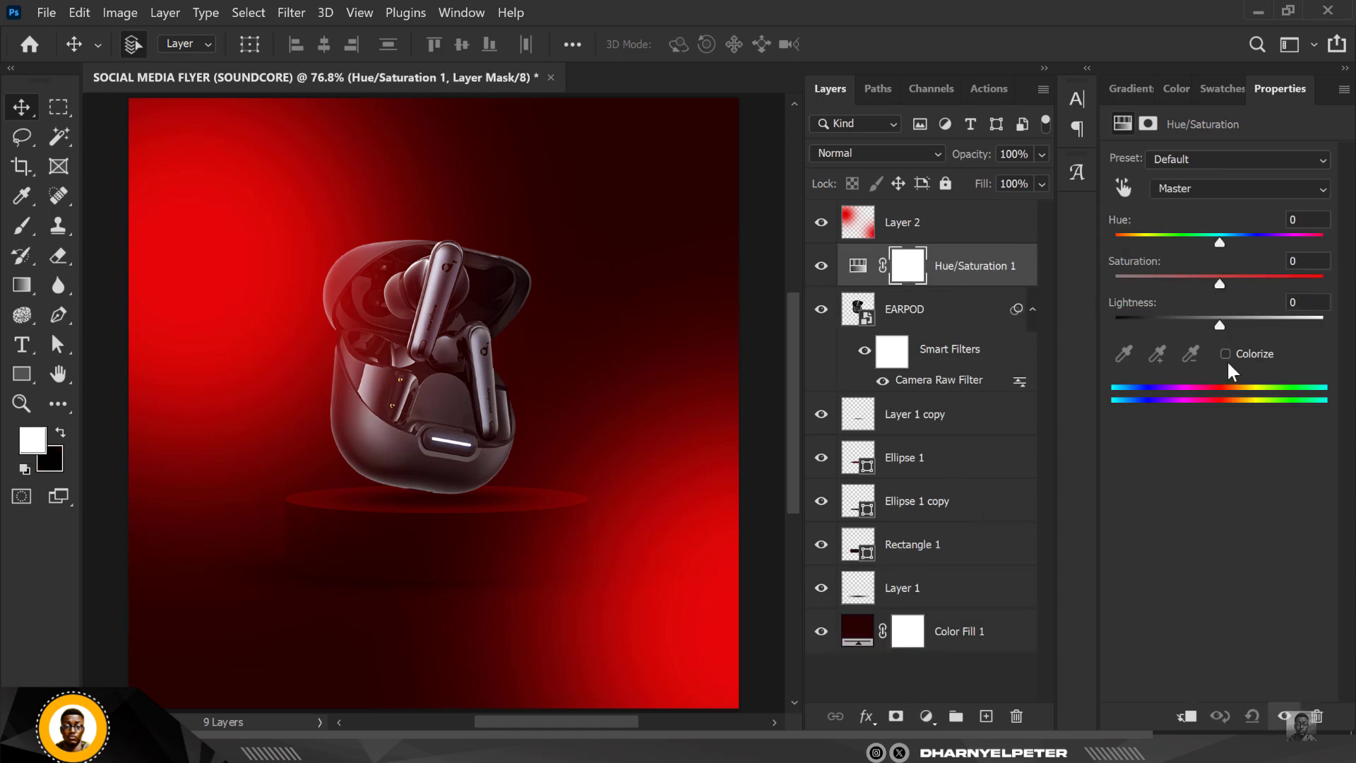
pyautogui.rightClick(1001, 256)
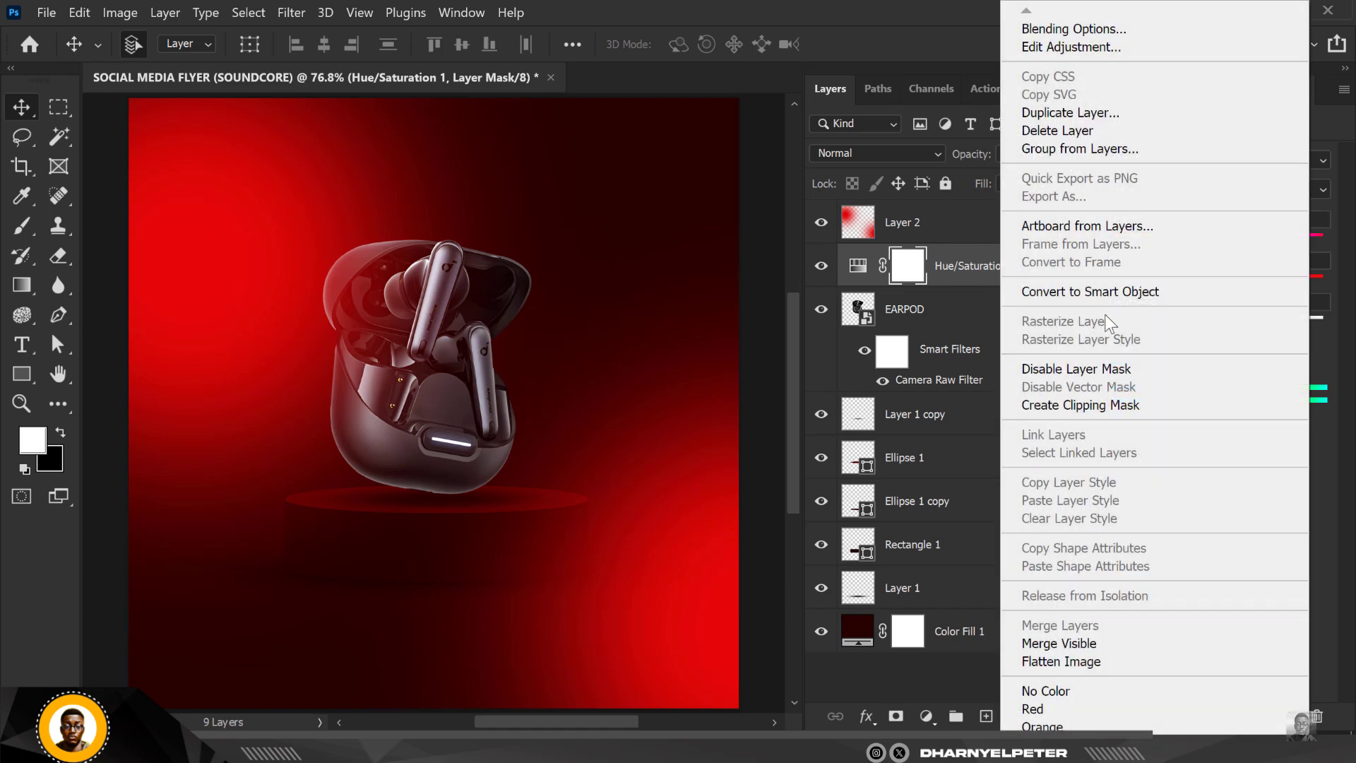
pyautogui.click(1080, 402)
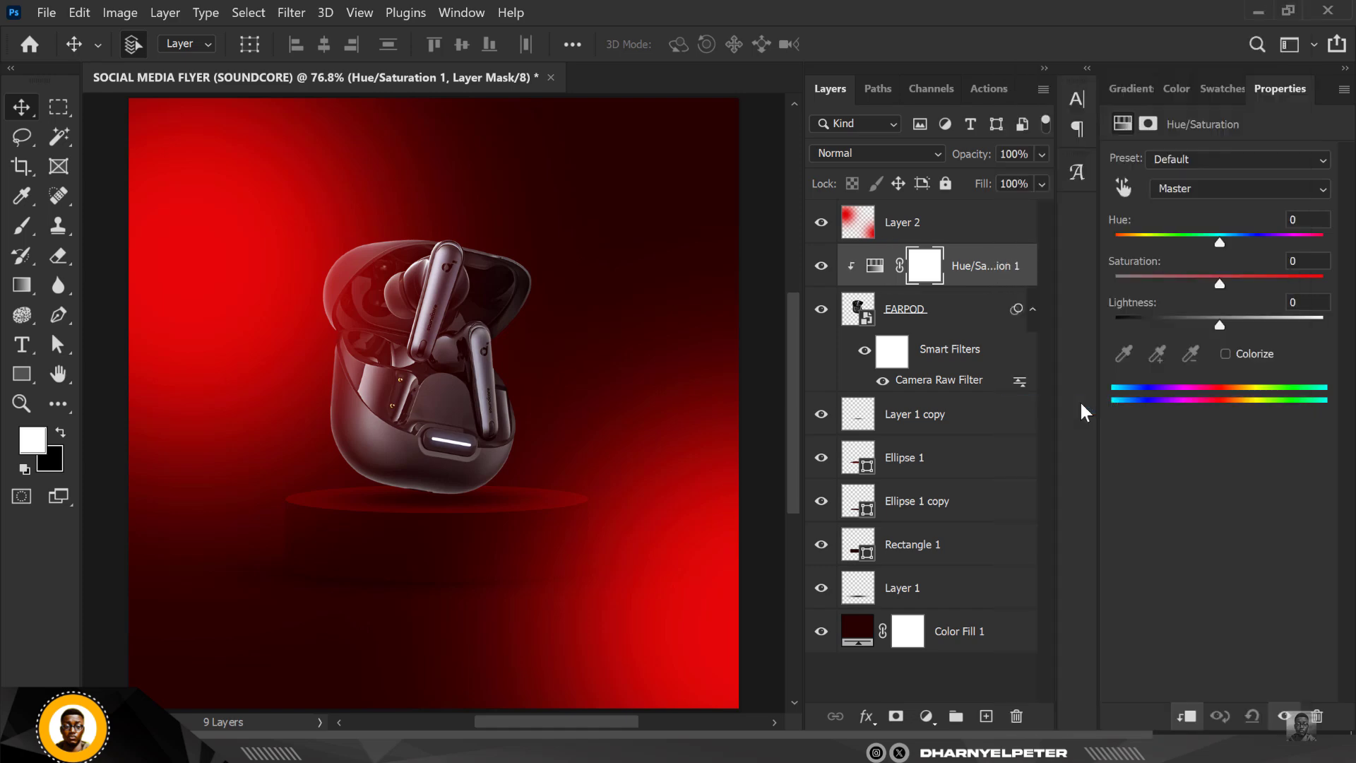
# Step: Turn on Colorize for the Hue/Saturation adjustment and set its Saturation to 100
pyautogui.click(1225, 353)
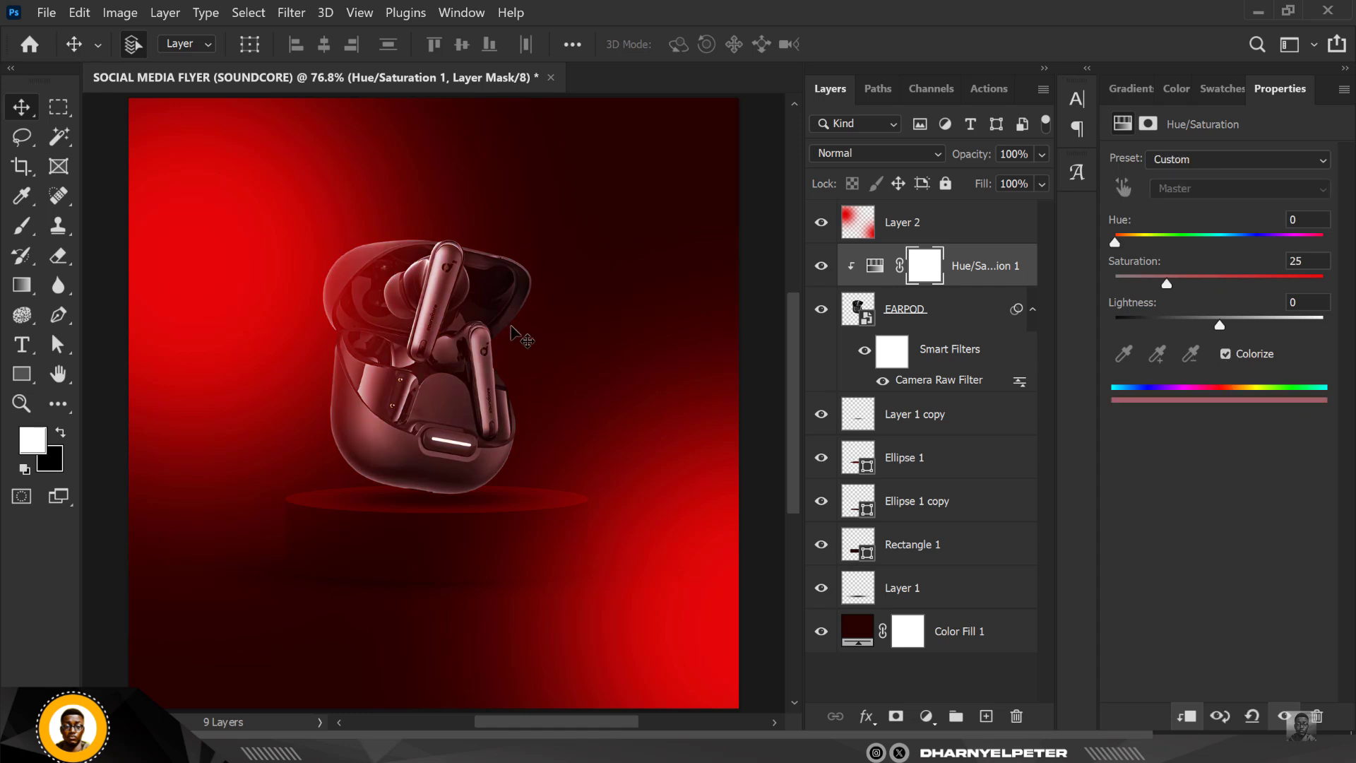
pyautogui.scroll(-1, 465, 333)
pyautogui.scroll(1, 465, 333)
pyautogui.moveTo(1168, 278); pyautogui.dragTo(1343, 286)
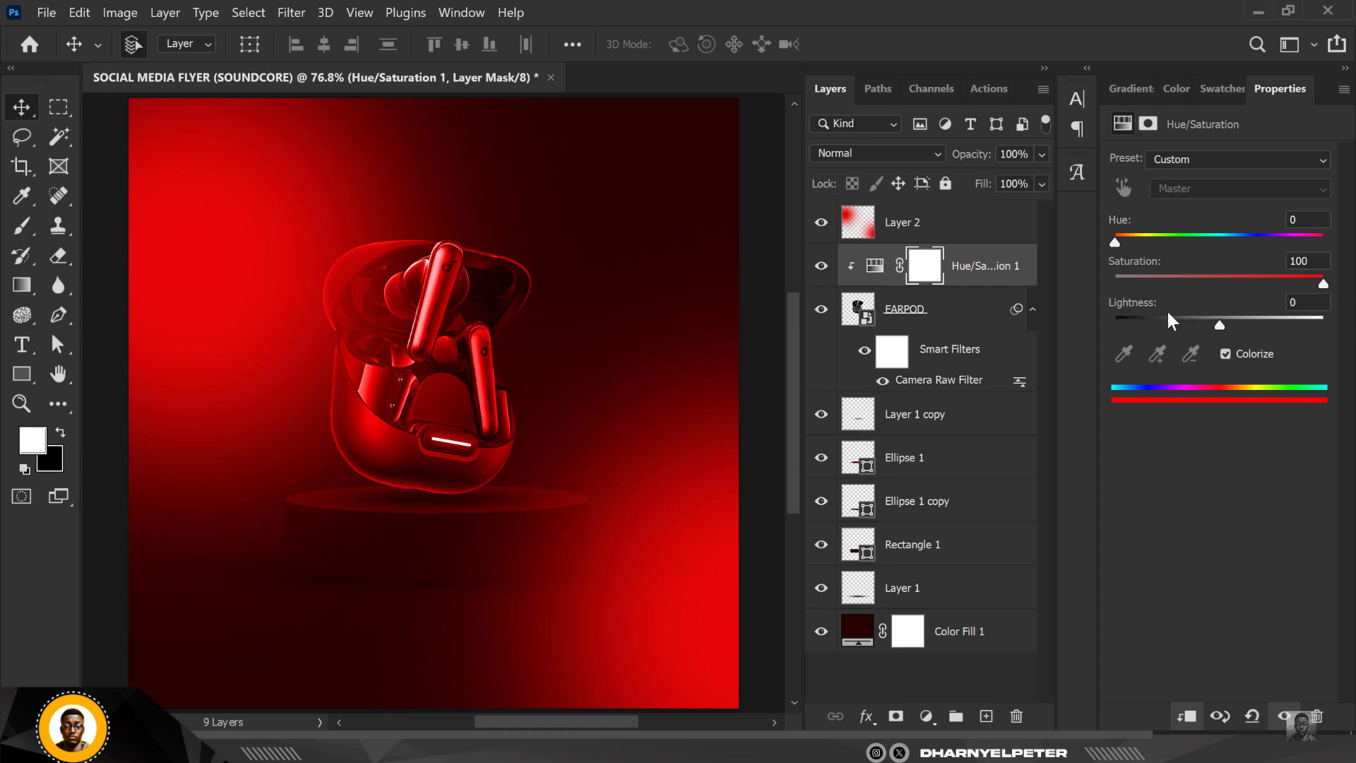
# Step: Invert the Hue/Saturation layer mask to black to hide the red tint
pyautogui.click(931, 271)
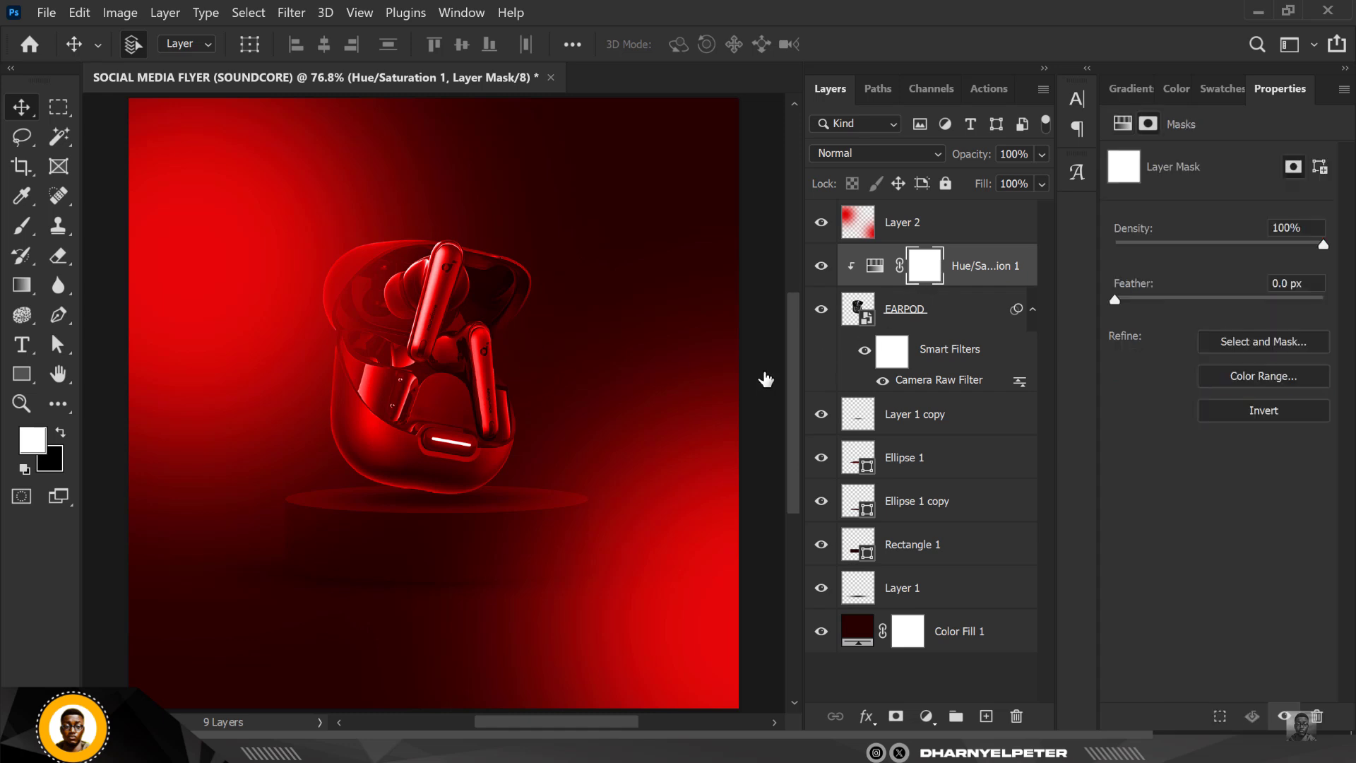
pyautogui.press('ctrl')
pyautogui.hotkey('ctrl', 'i')
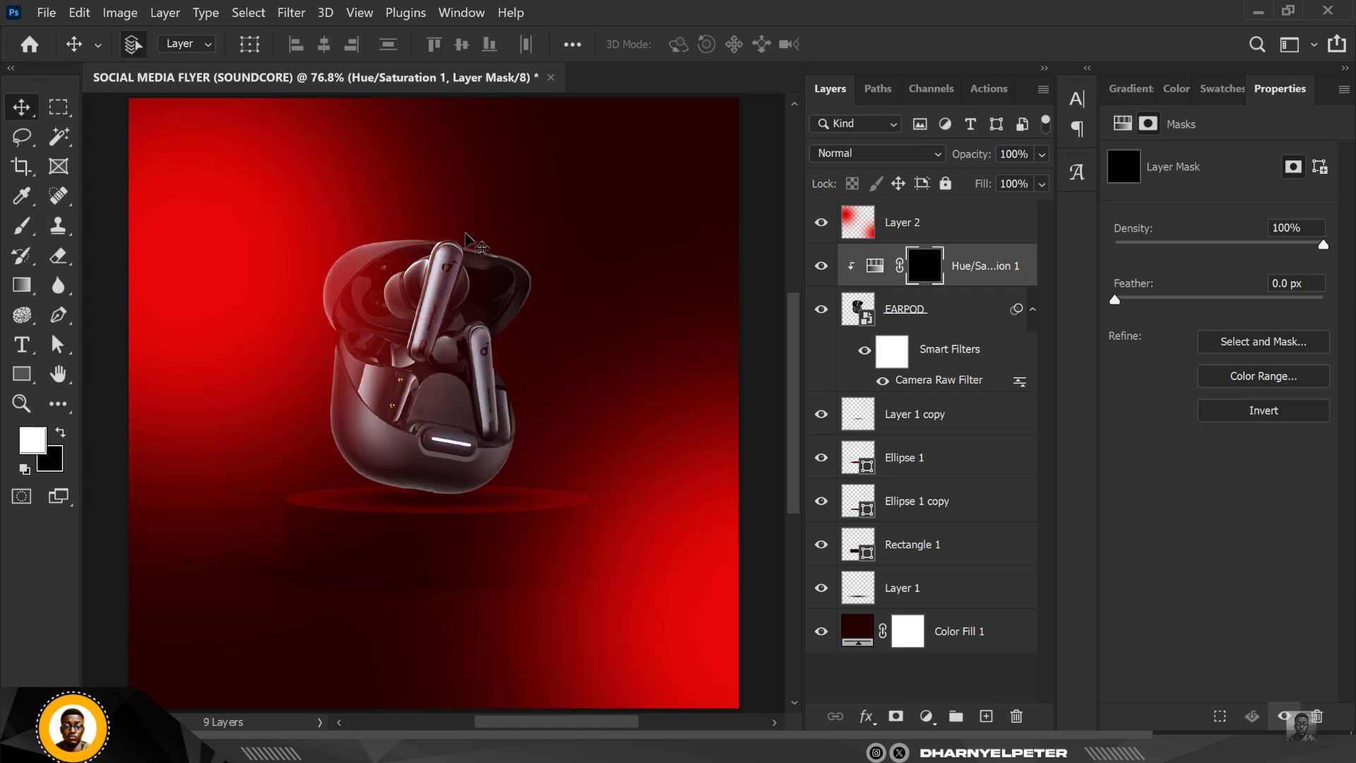
# Step: Paint white on the Hue/Saturation mask around the earbud case's outer edges, using a soft brush at 50% flow reduced to 150 px
pyautogui.click(21, 226)
pyautogui.click(627, 44)
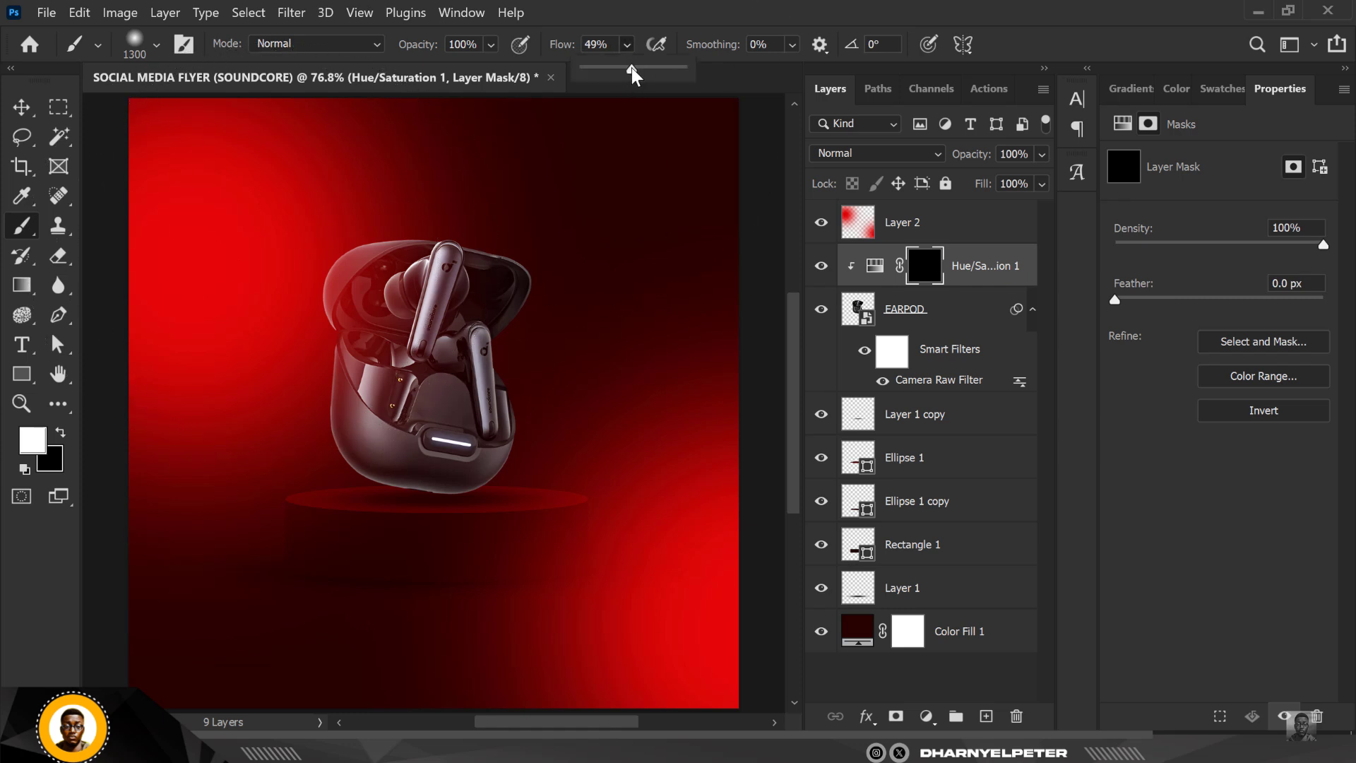
pyautogui.press('[')
pyautogui.press('[')
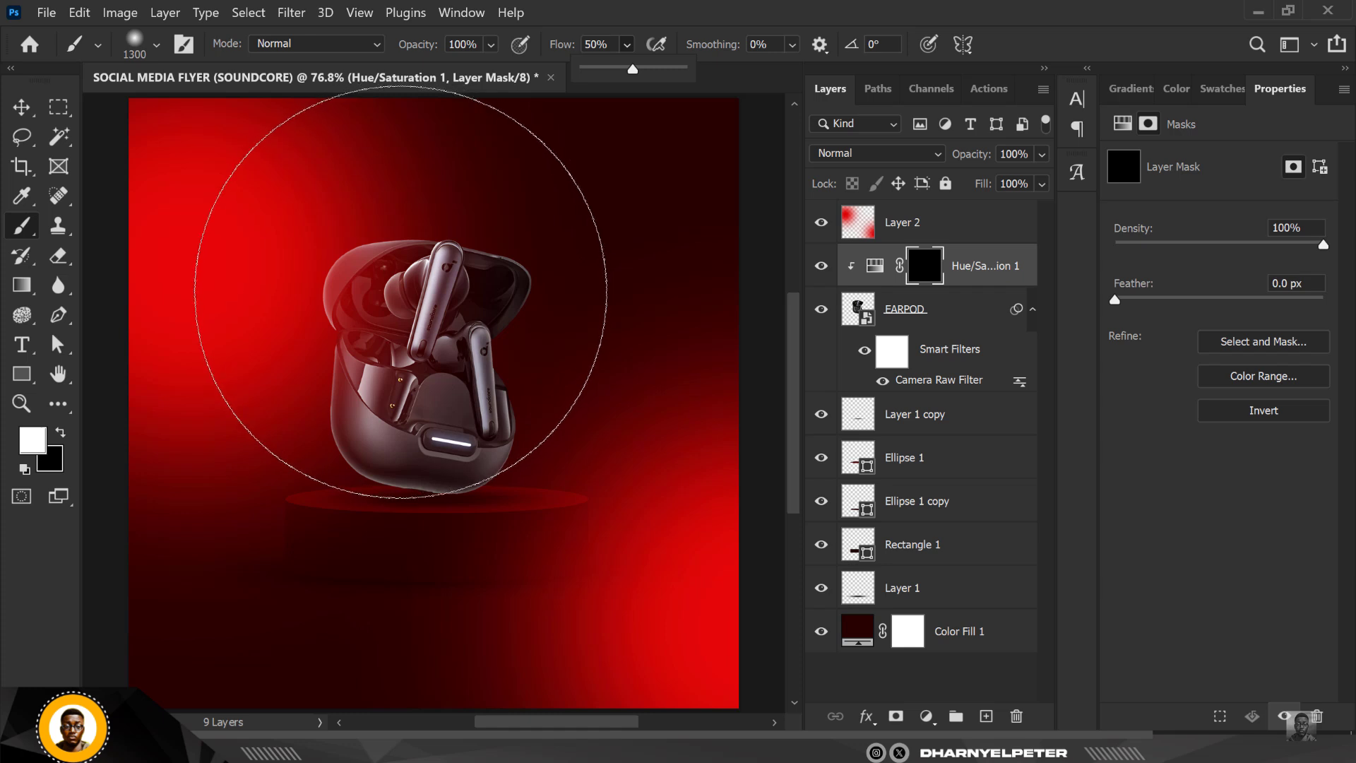
pyautogui.press('[')
pyautogui.press('[')
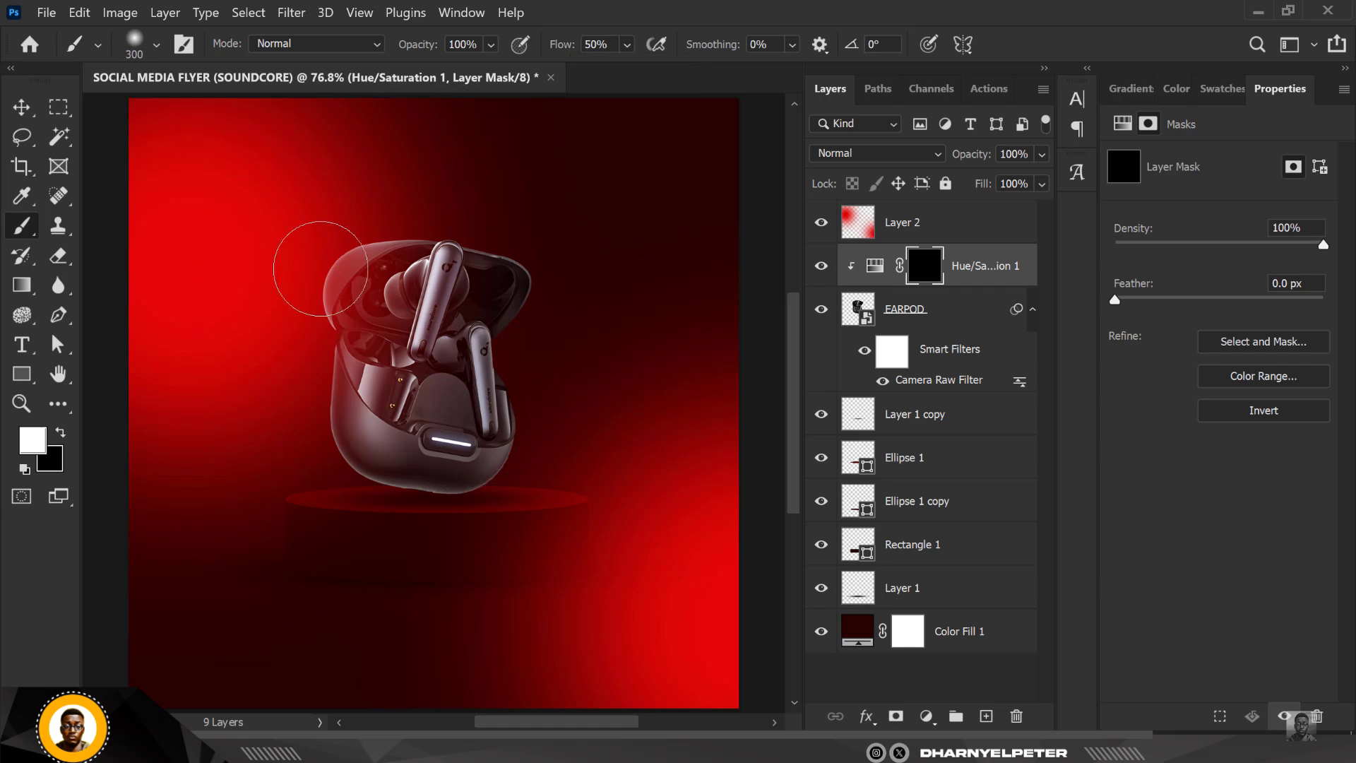
pyautogui.scroll(3, 321, 251)
pyautogui.press('[')
pyautogui.press('[')
pyautogui.press('[')
pyautogui.press('[')
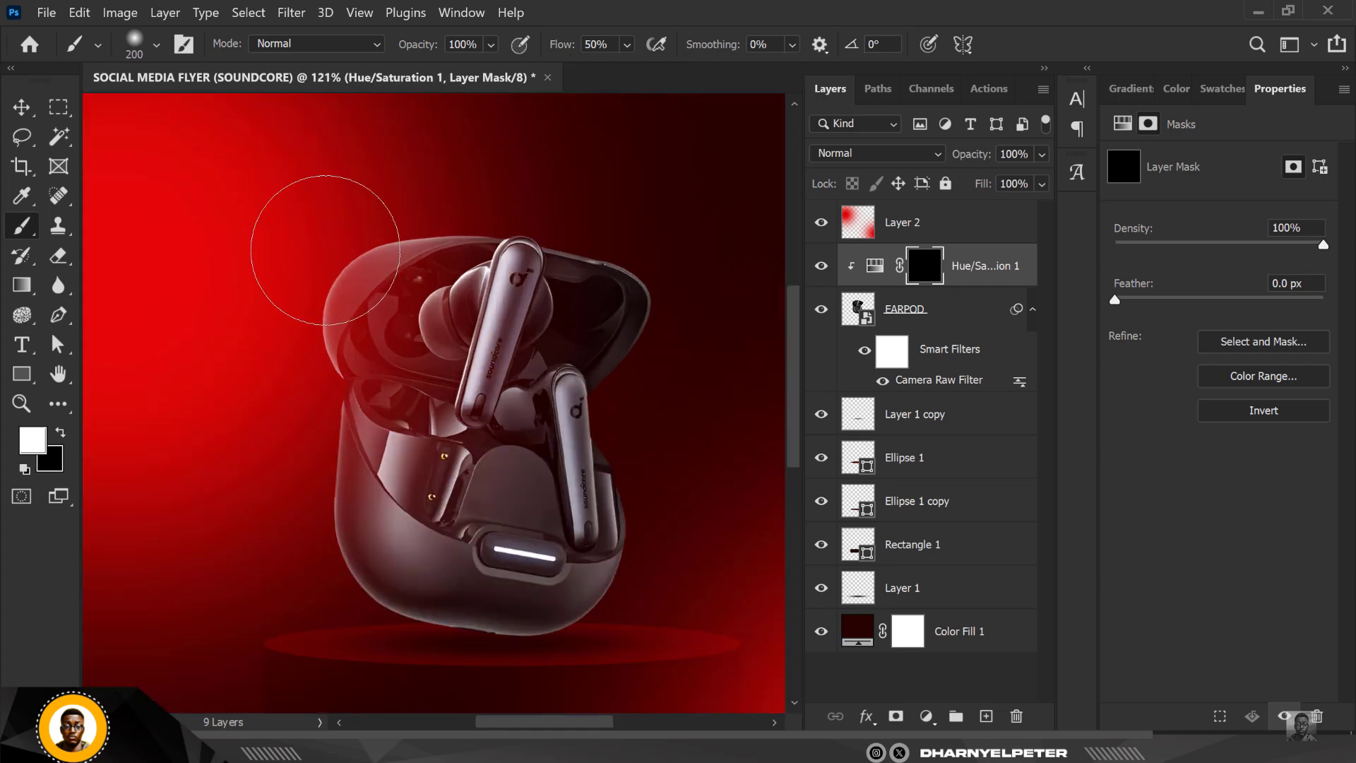
pyautogui.moveTo(320, 281)
pyautogui.mouseDown()
pyautogui.moveTo(381, 225)
pyautogui.moveTo(457, 215)
pyautogui.mouseUp()
pyautogui.moveTo(357, 244)
pyautogui.mouseDown()
pyautogui.moveTo(327, 278)
pyautogui.moveTo(306, 383)
pyautogui.mouseUp()
pyautogui.moveTo(309, 505); pyautogui.dragTo(342, 614)
pyautogui.moveTo(431, 626); pyautogui.dragTo(371, 620)
pyautogui.moveTo(584, 626)
pyautogui.mouseDown()
pyautogui.moveTo(647, 581)
pyautogui.moveTo(656, 493)
pyautogui.mouseUp()
pyautogui.moveTo(661, 439)
pyautogui.mouseDown()
pyautogui.moveTo(626, 411)
pyautogui.moveTo(608, 404)
pyautogui.moveTo(631, 383)
pyautogui.mouseUp()
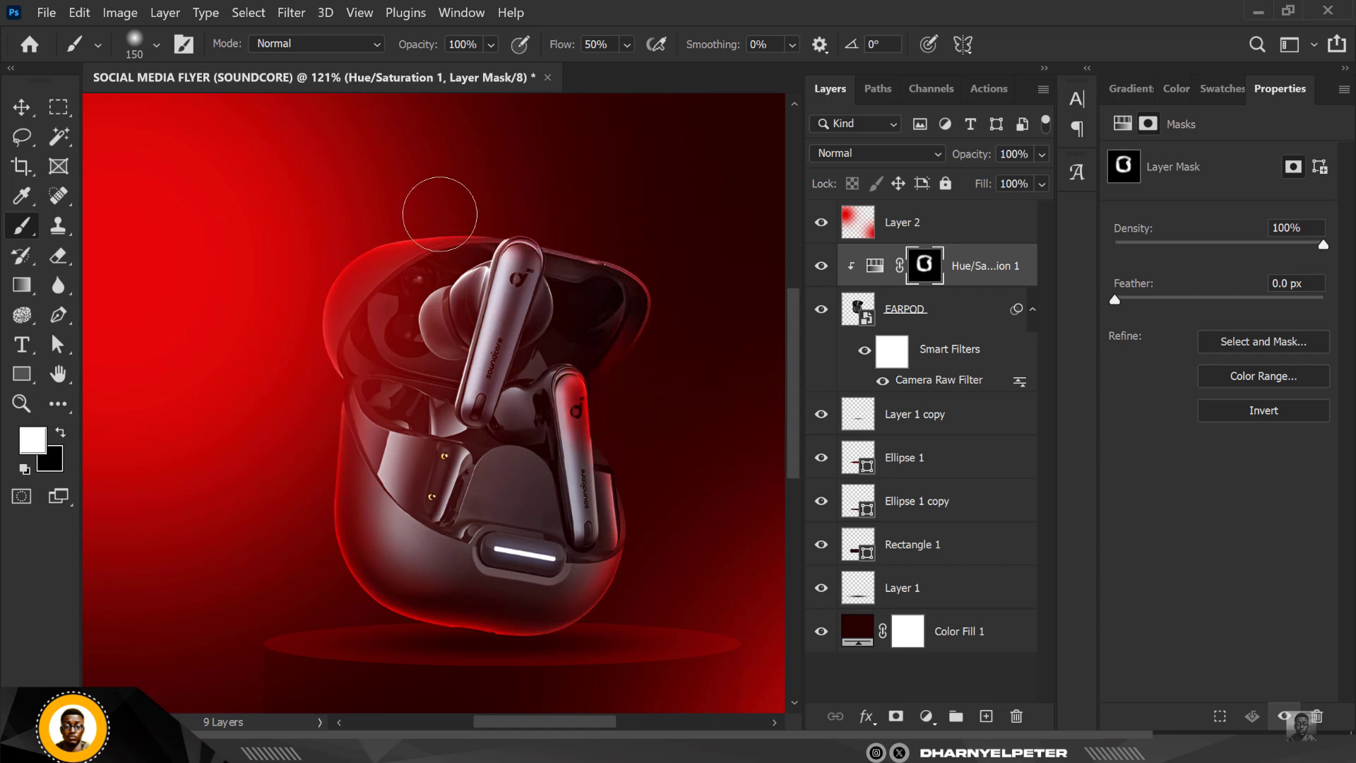
pyautogui.scroll(-1, 439, 214)
pyautogui.scroll(1, 377, 547)
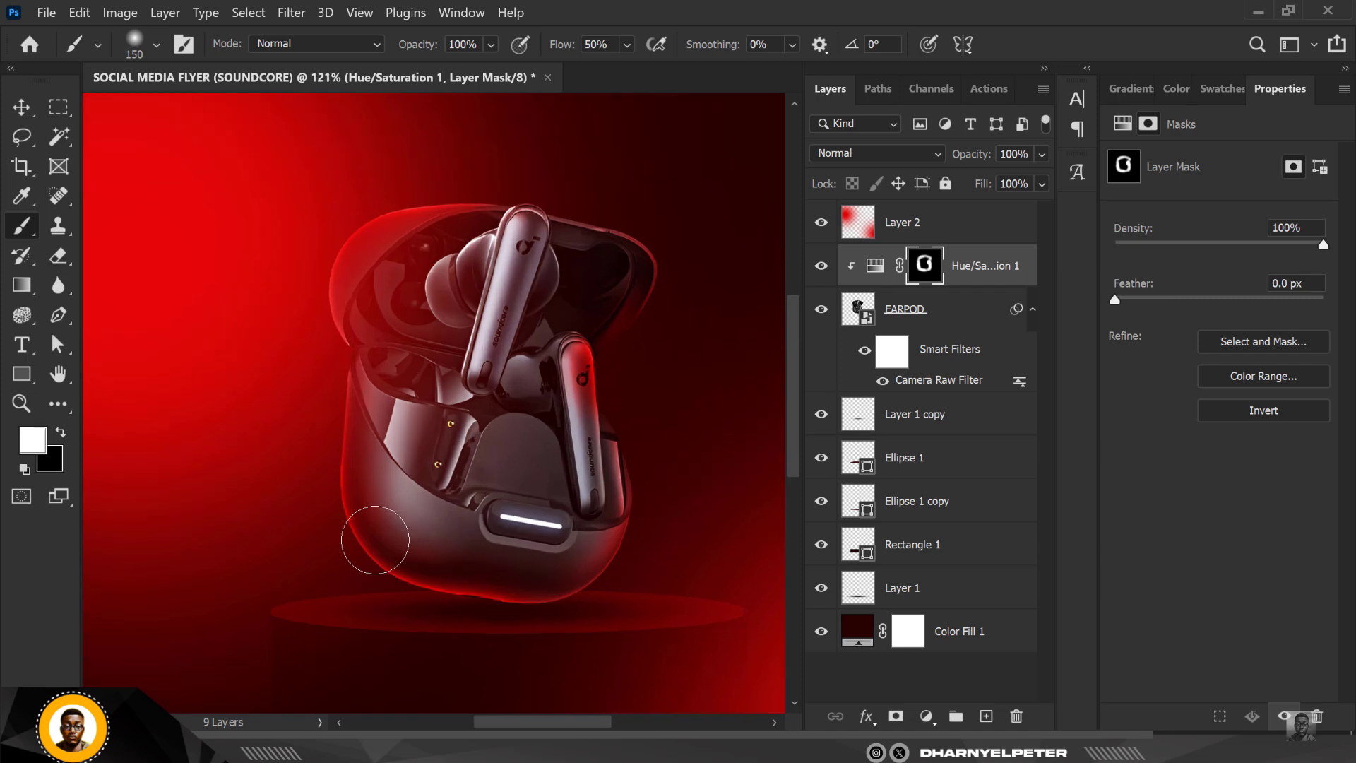
pyautogui.scroll(-2, 383, 473)
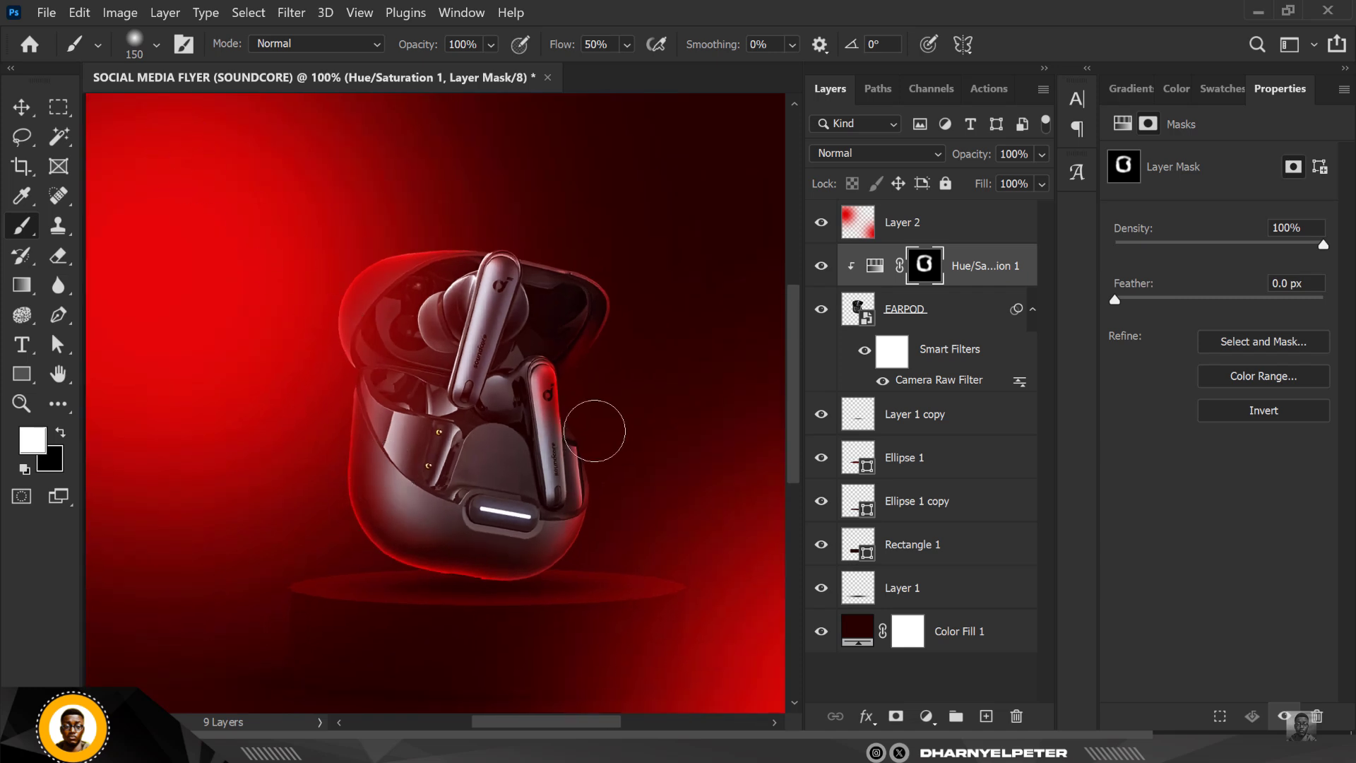
# Step: Paint black on the Hue/Saturation mask to reduce the red on the lower earbud's stem, and touch up the case edges with white
pyautogui.scroll(5, 534, 397)
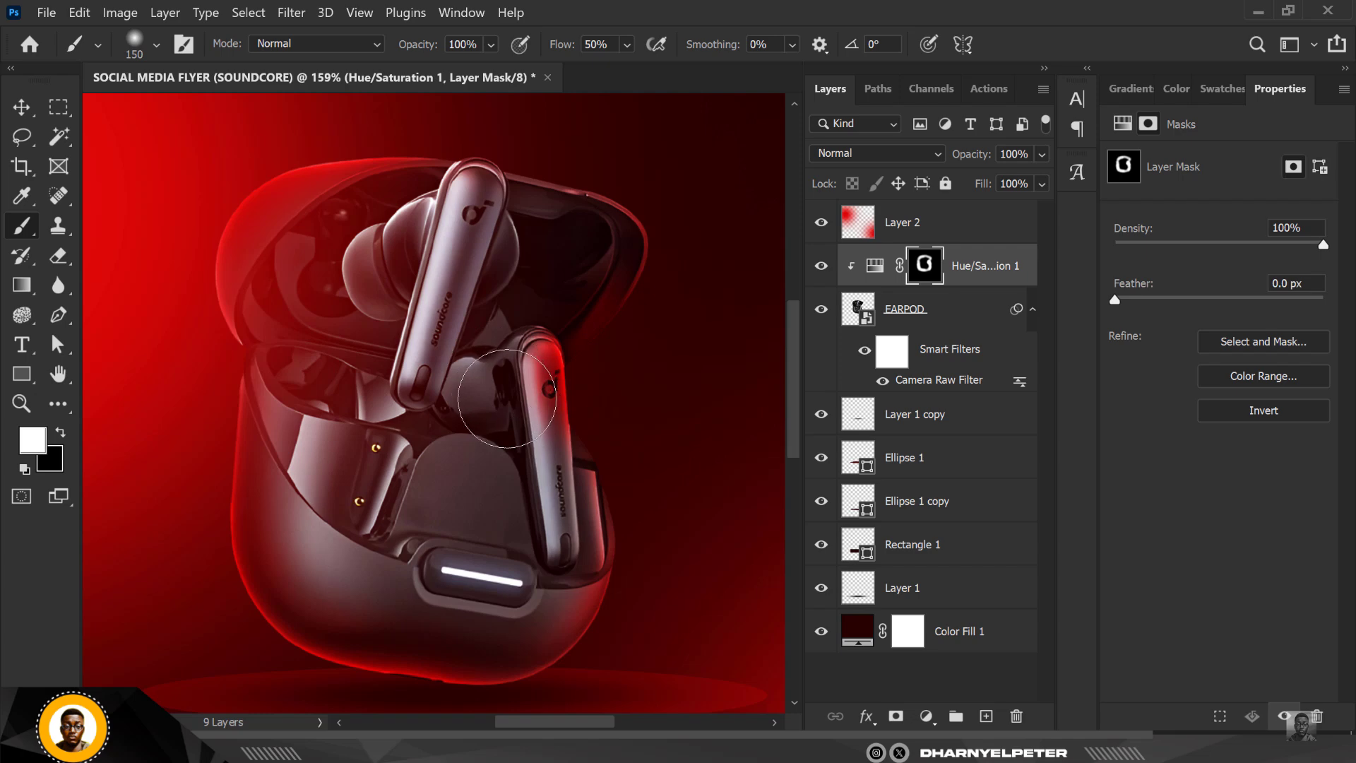
pyautogui.press('x')
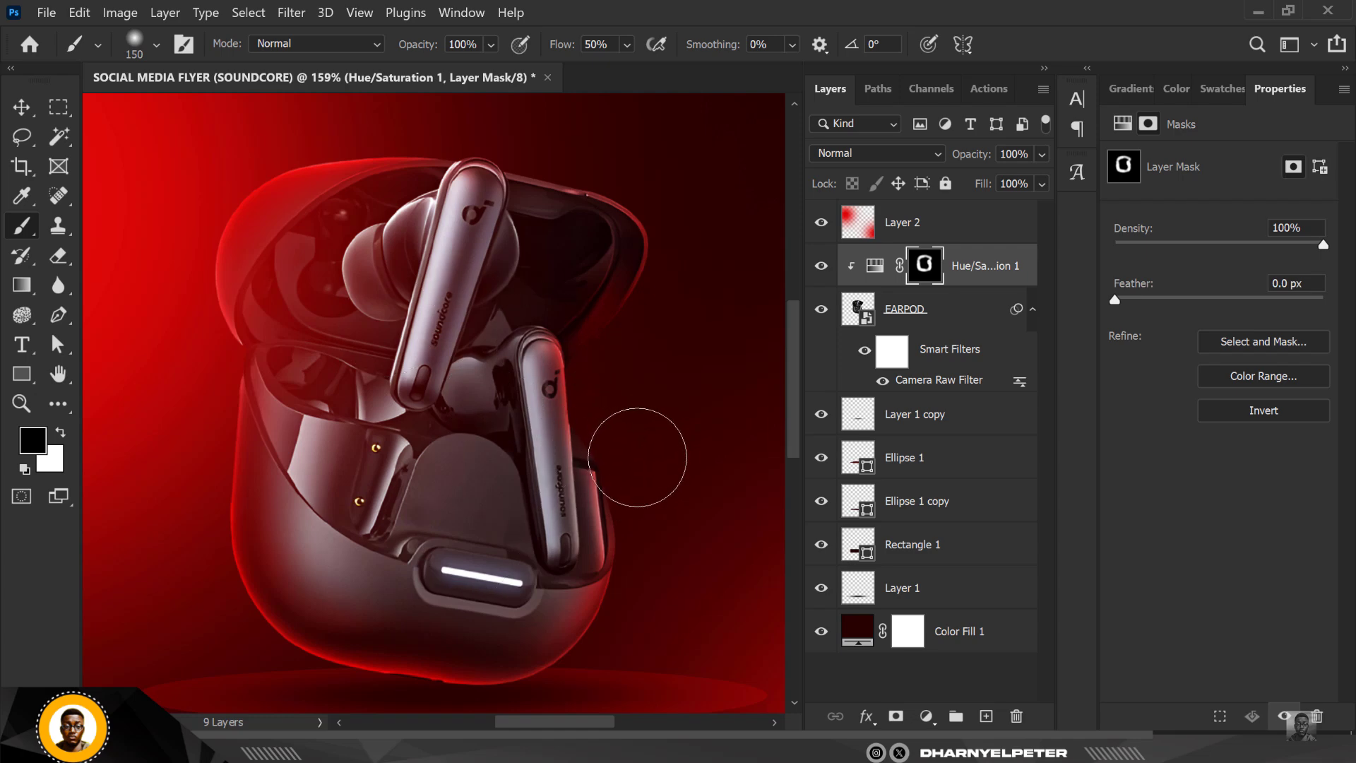
pyautogui.press('x')
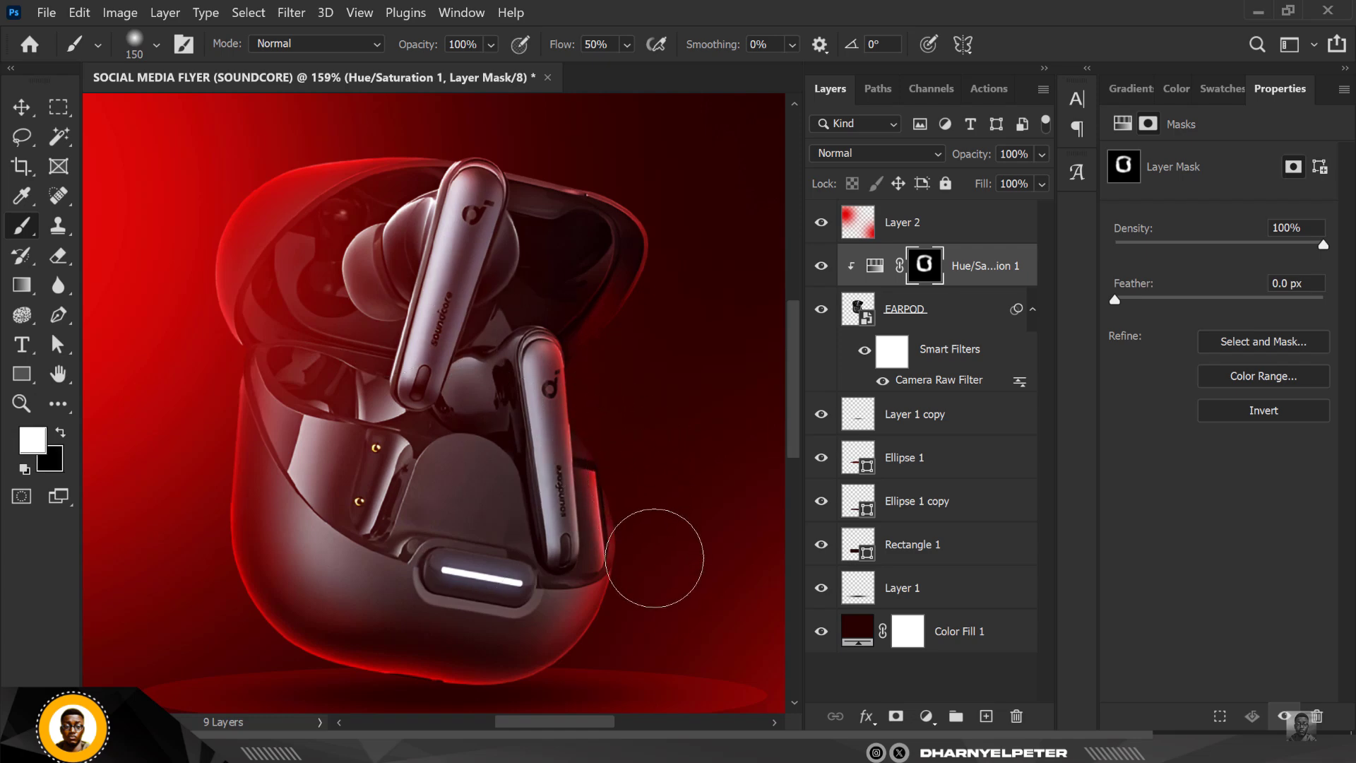
pyautogui.scroll(-2, 508, 327)
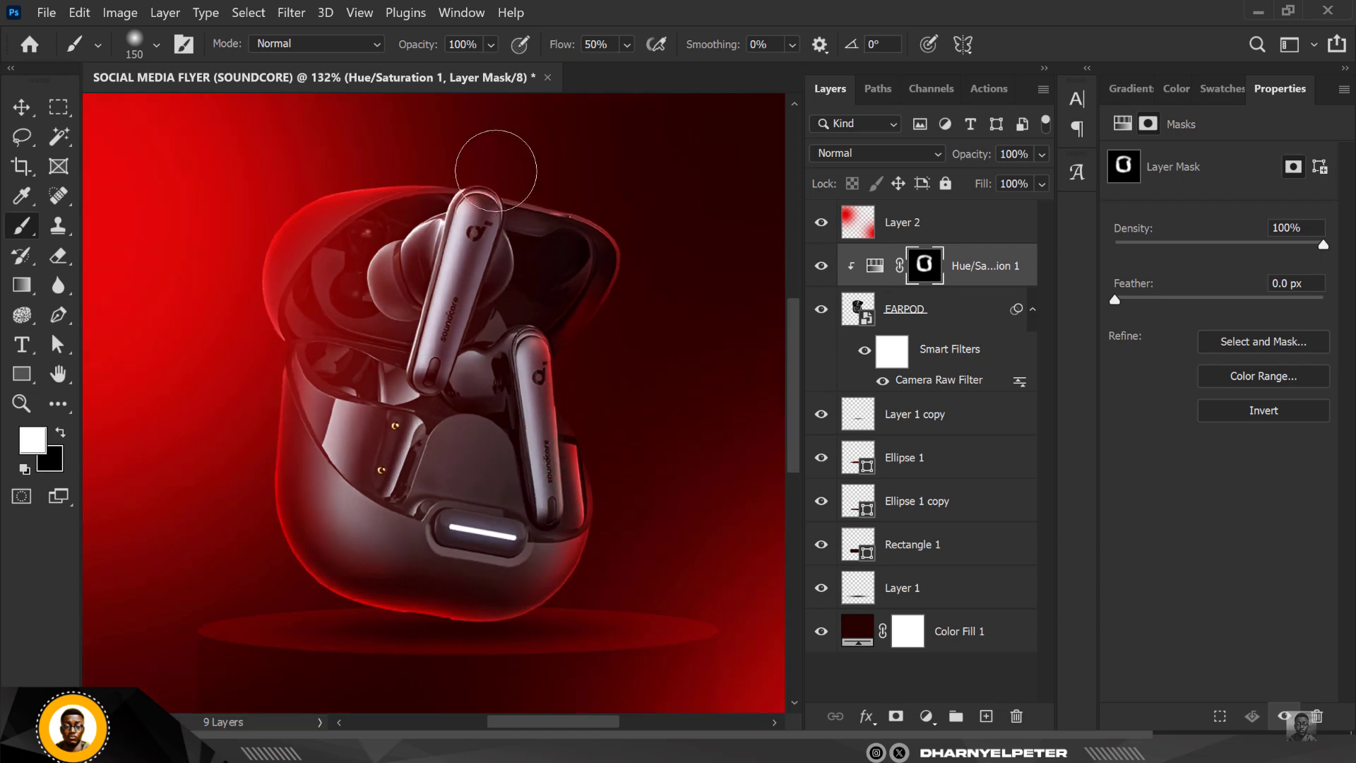
pyautogui.scroll(-2, 529, 240)
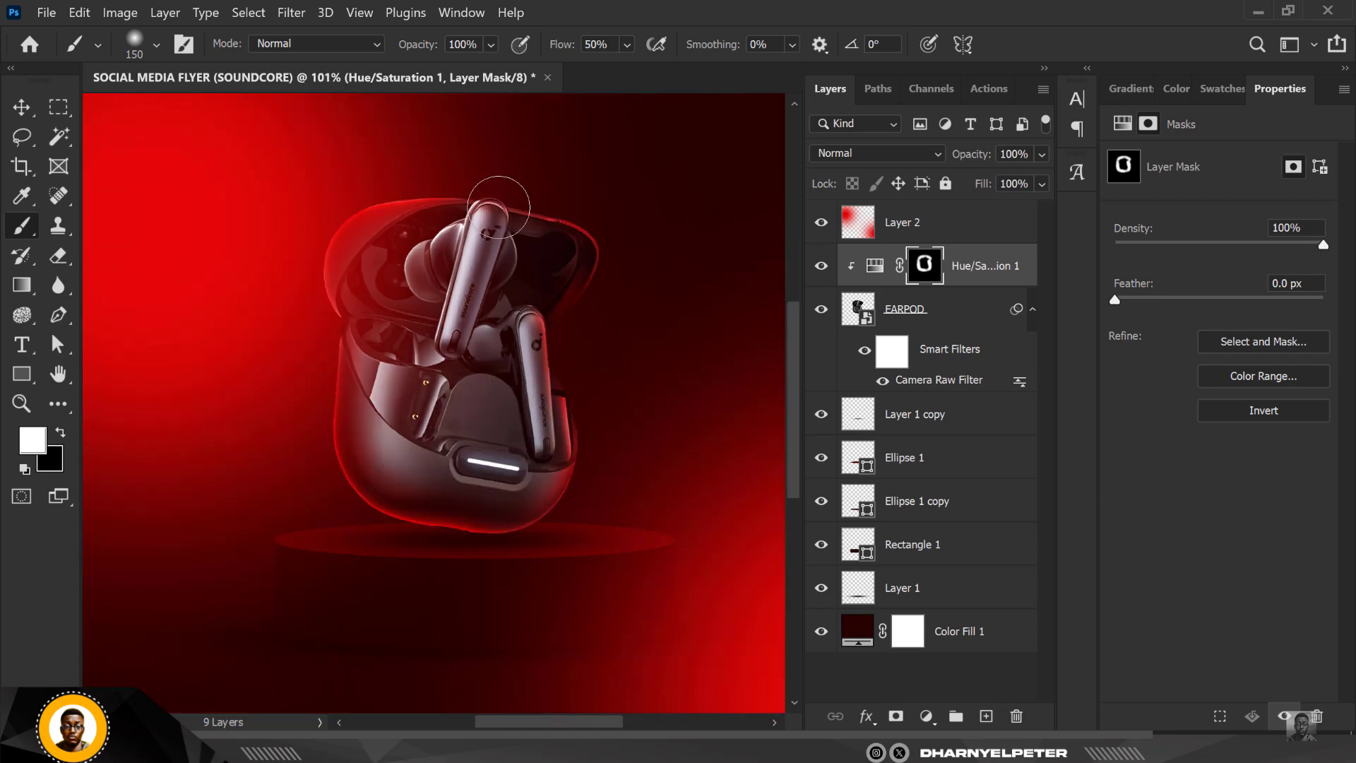
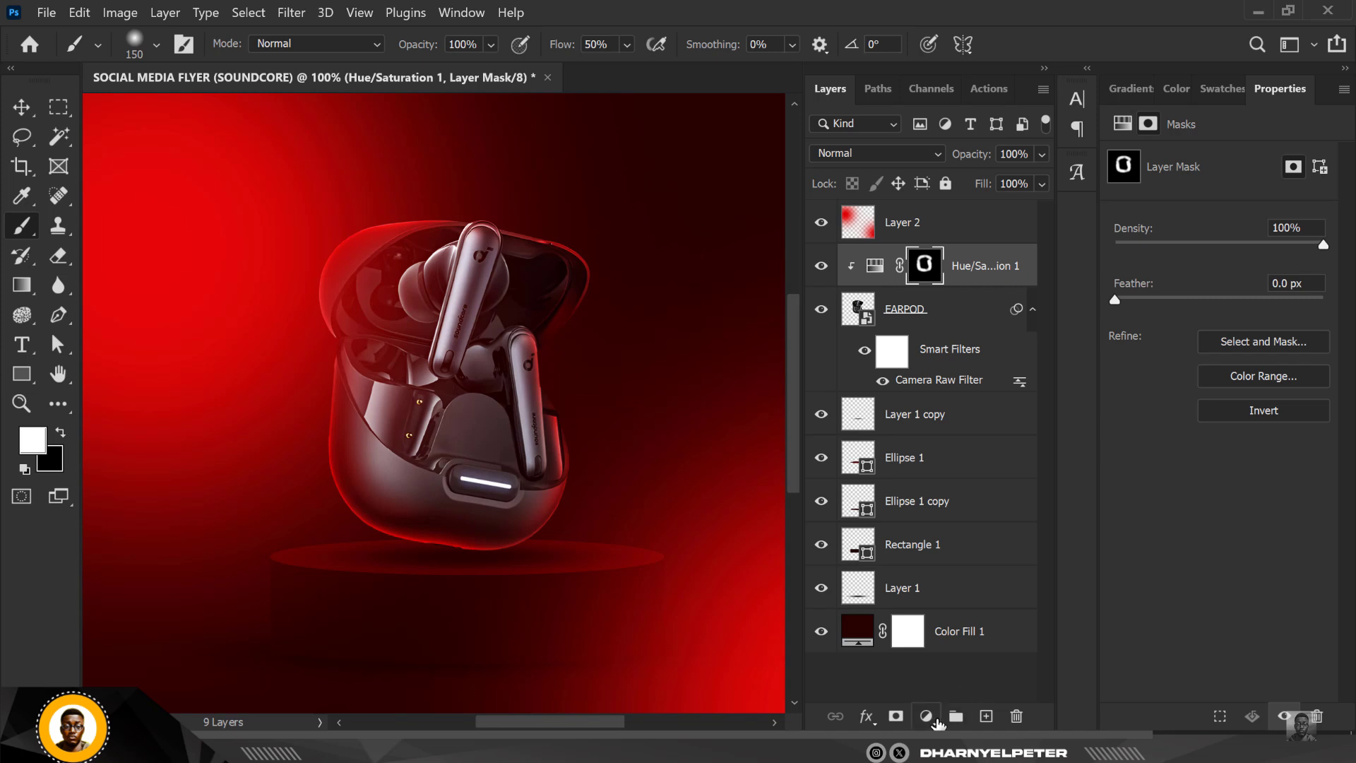
# Step: Add a Curves adjustment layer above the Hue/Saturation layer and clip it to the EARPOD layer
pyautogui.click(931, 715)
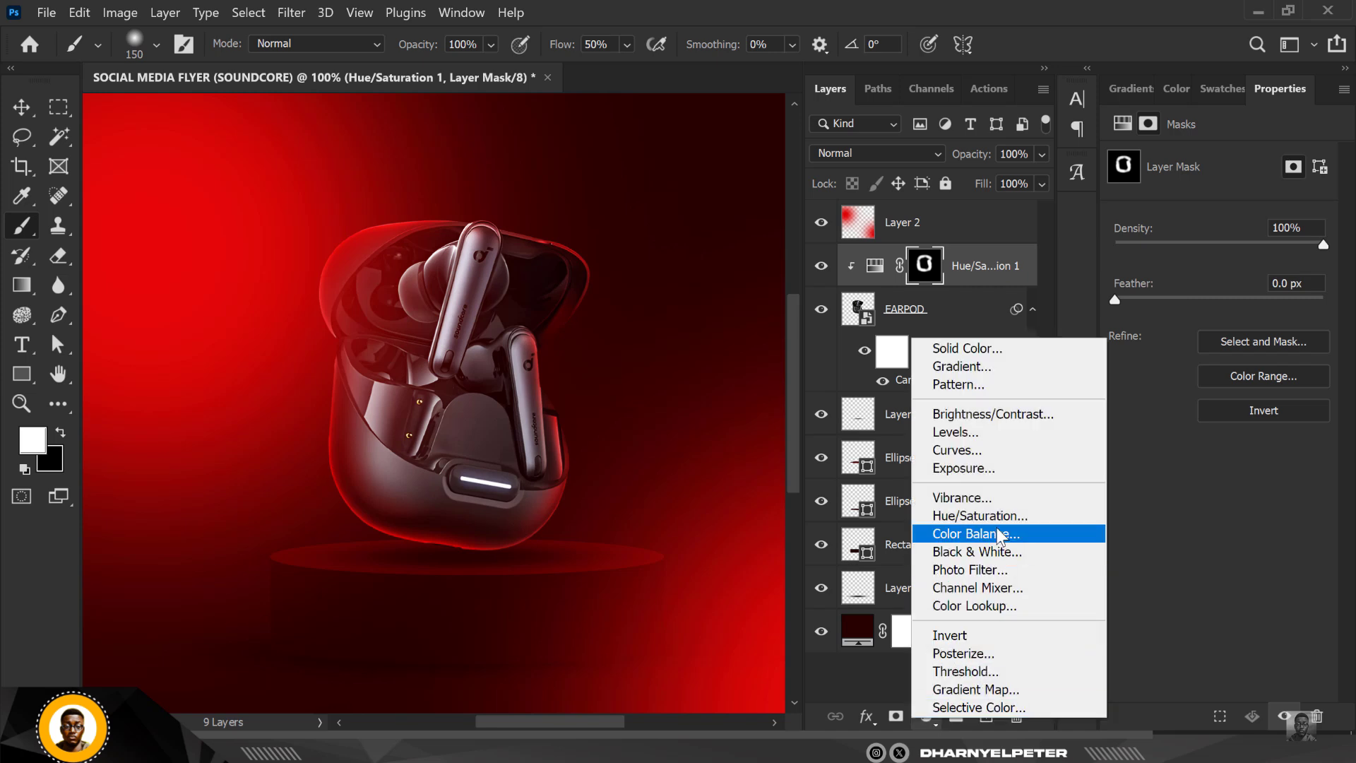
pyautogui.click(979, 446)
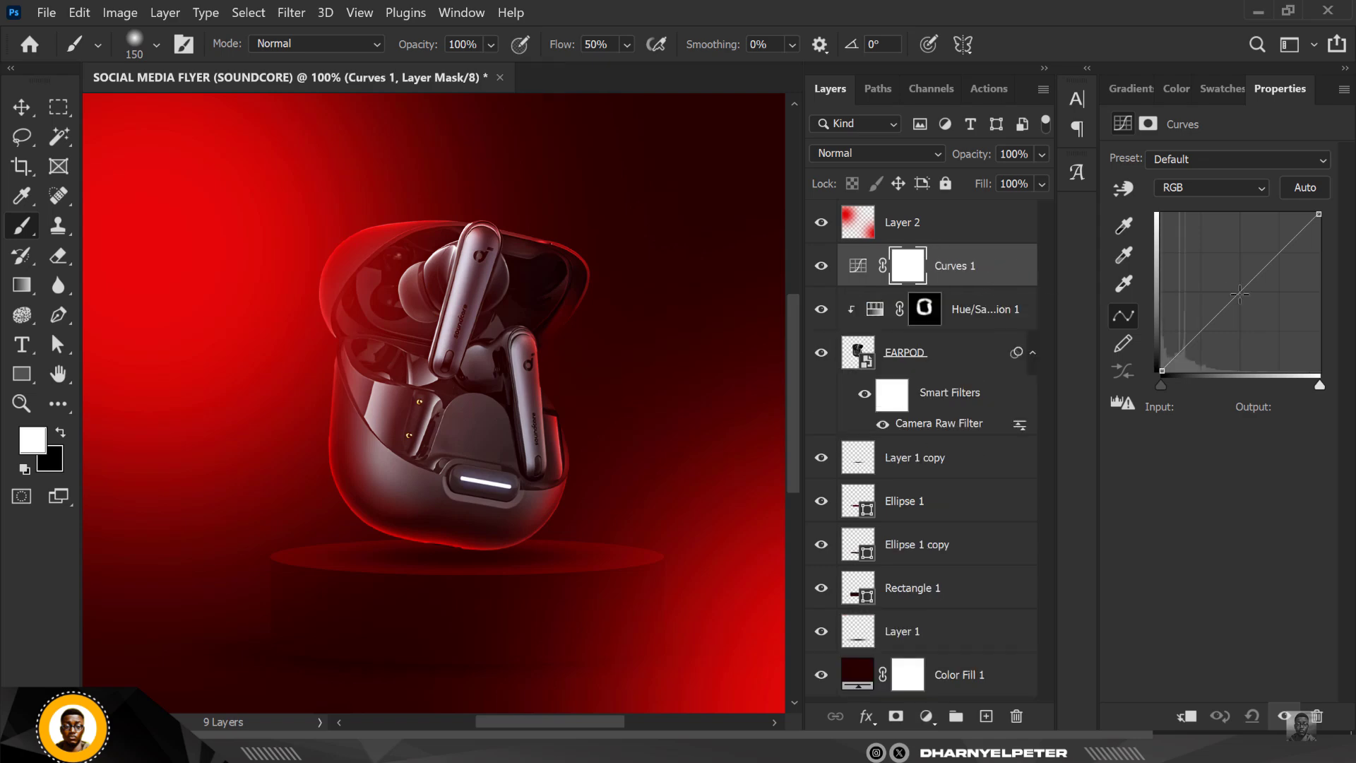
pyautogui.rightClick(1004, 278)
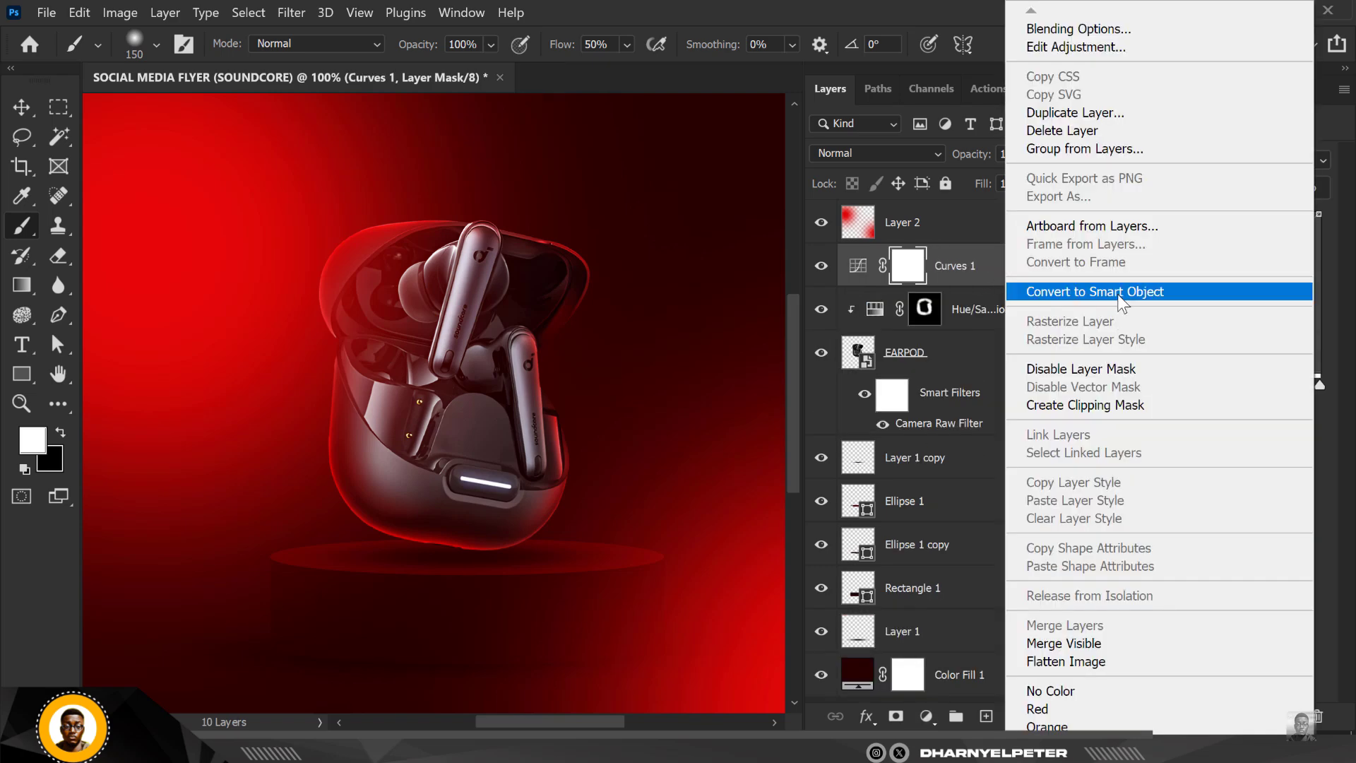
pyautogui.click(1104, 404)
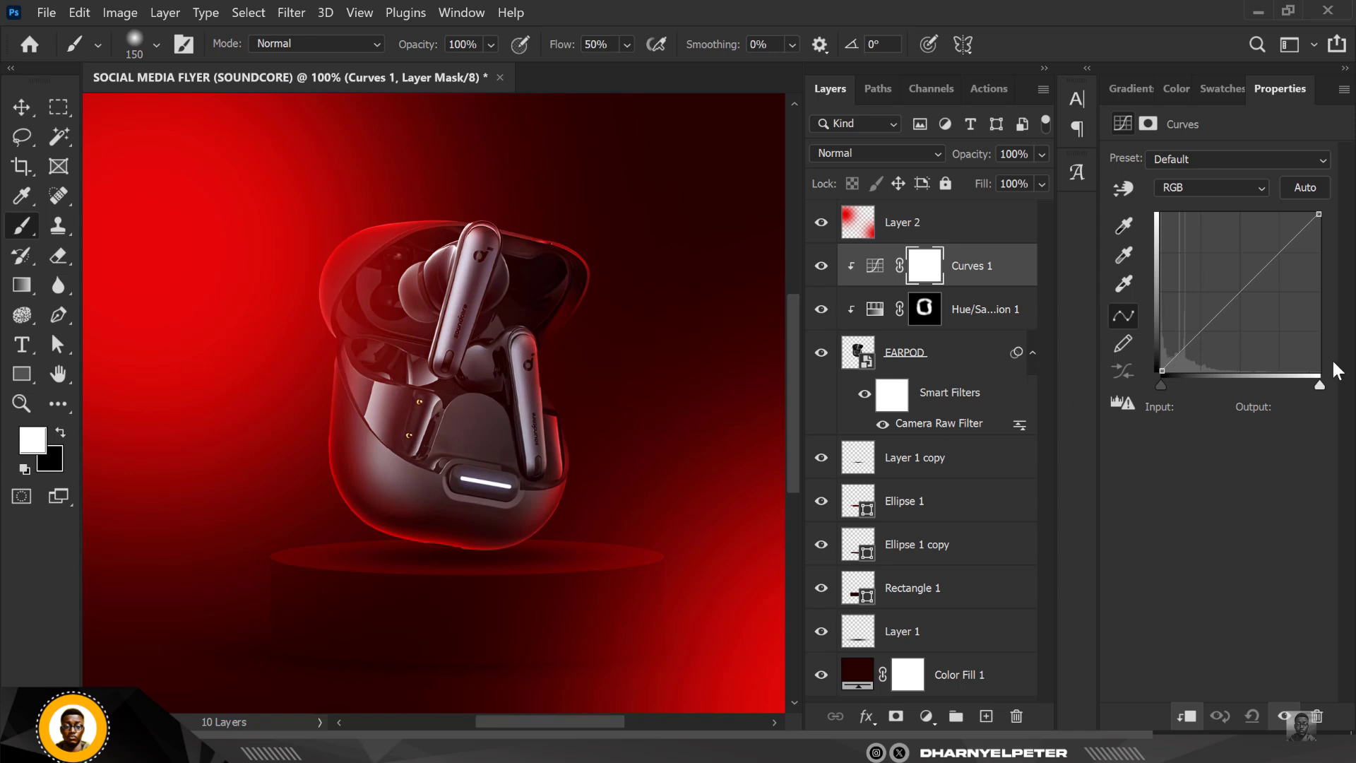
# Step: Raise the RGB curve at input 115 to output 169 and the Red curve at input 116 to output 143
pyautogui.moveTo(1245, 284); pyautogui.dragTo(1233, 267)
pyautogui.click(1228, 188)
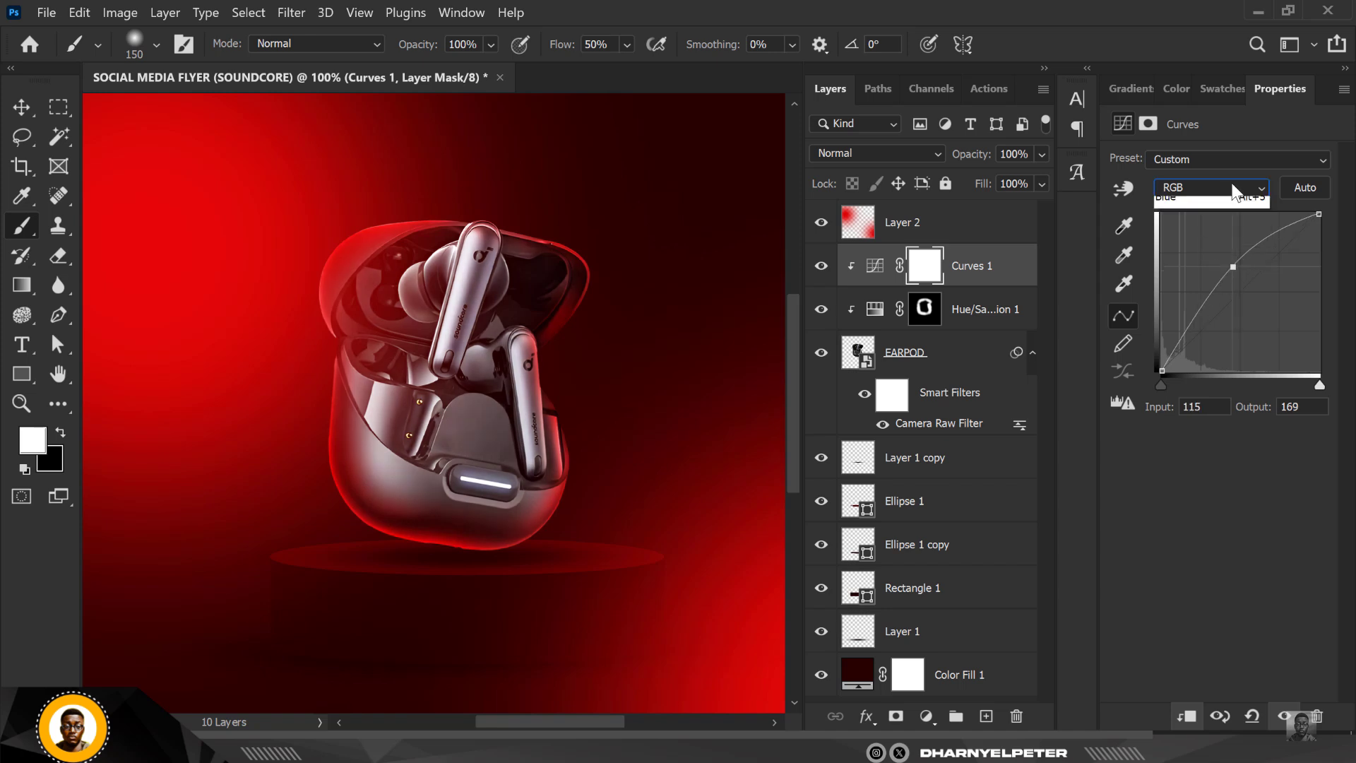
pyautogui.click(1194, 215)
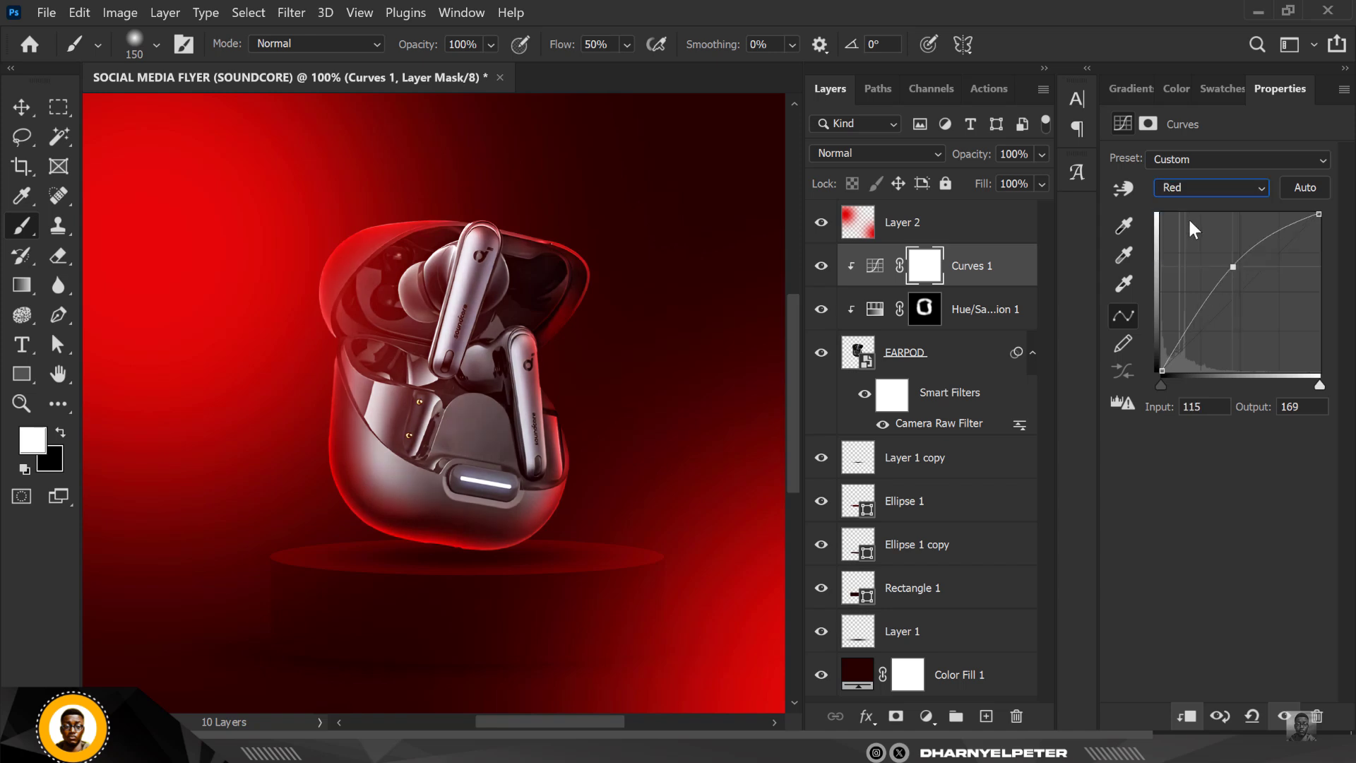
pyautogui.click(1240, 292)
pyautogui.moveTo(1229, 283); pyautogui.dragTo(1229, 281)
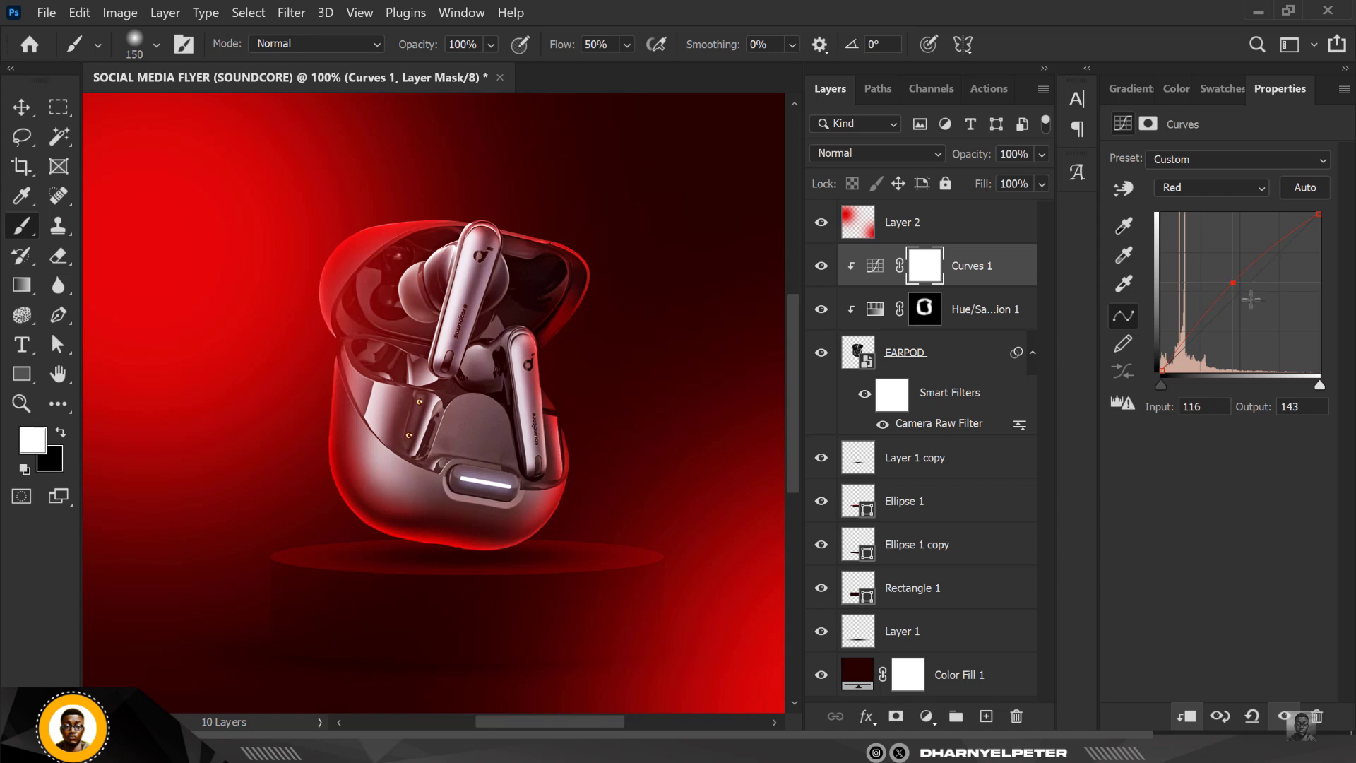
# Step: Invert the Curves mask to black and paint white along the earbud case's outer edges to brighten the red rim light
pyautogui.click(925, 269)
pyautogui.hotkey('ctrl', 'i')
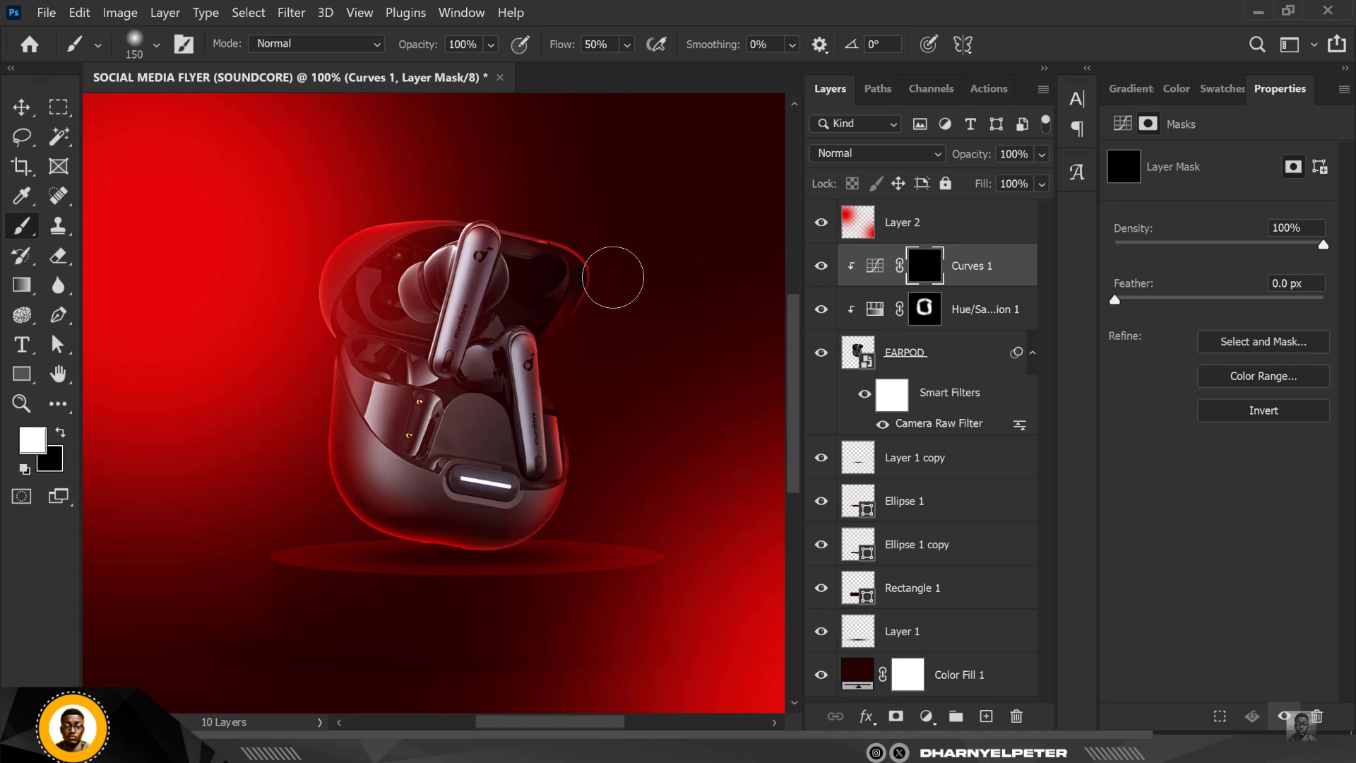
pyautogui.moveTo(550, 270)
pyautogui.mouseDown()
pyautogui.moveTo(601, 287)
pyautogui.moveTo(580, 346)
pyautogui.moveTo(580, 286)
pyautogui.moveTo(464, 205)
pyautogui.moveTo(439, 225)
pyautogui.moveTo(385, 209)
pyautogui.moveTo(315, 233)
pyautogui.moveTo(348, 221)
pyautogui.moveTo(305, 286)
pyautogui.mouseUp()
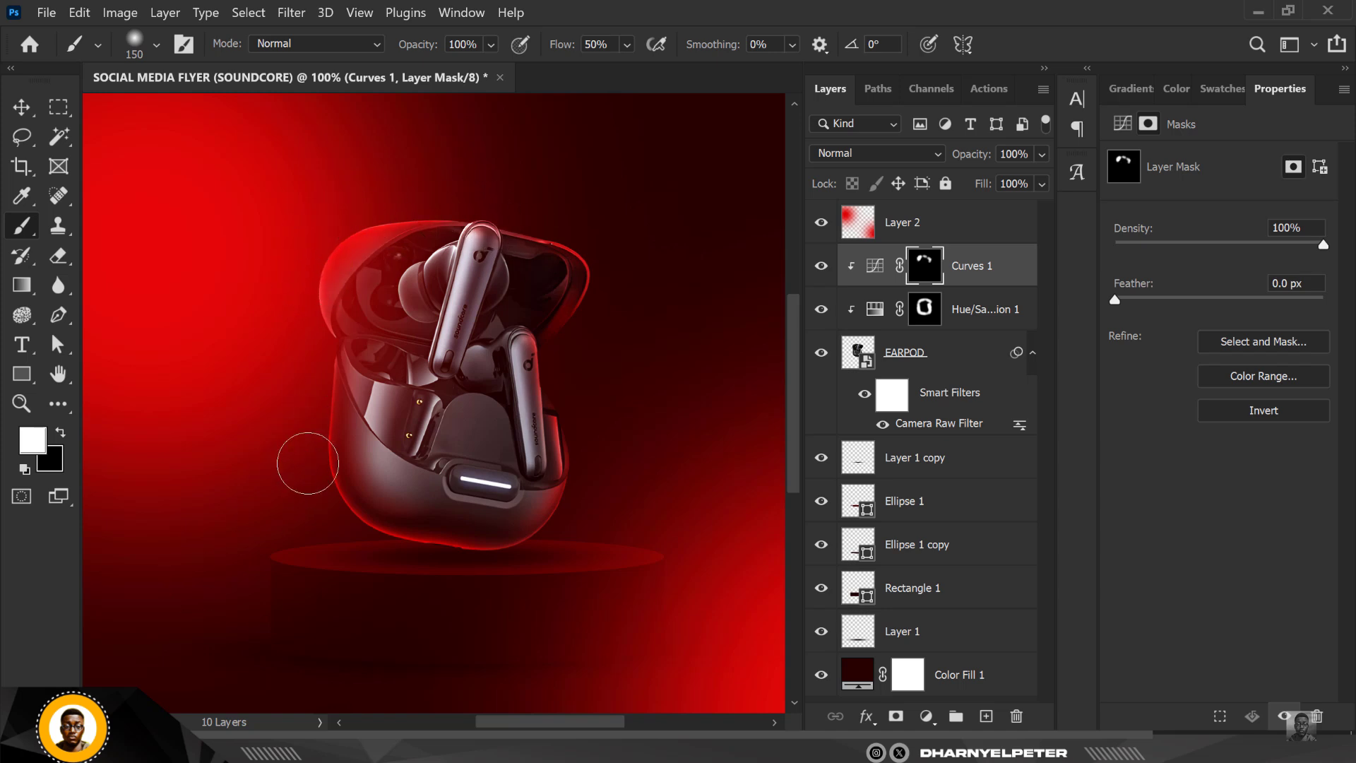
pyautogui.moveTo(288, 454)
pyautogui.mouseDown()
pyautogui.moveTo(375, 562)
pyautogui.moveTo(358, 539)
pyautogui.moveTo(394, 561)
pyautogui.moveTo(522, 565)
pyautogui.moveTo(414, 555)
pyautogui.mouseUp()
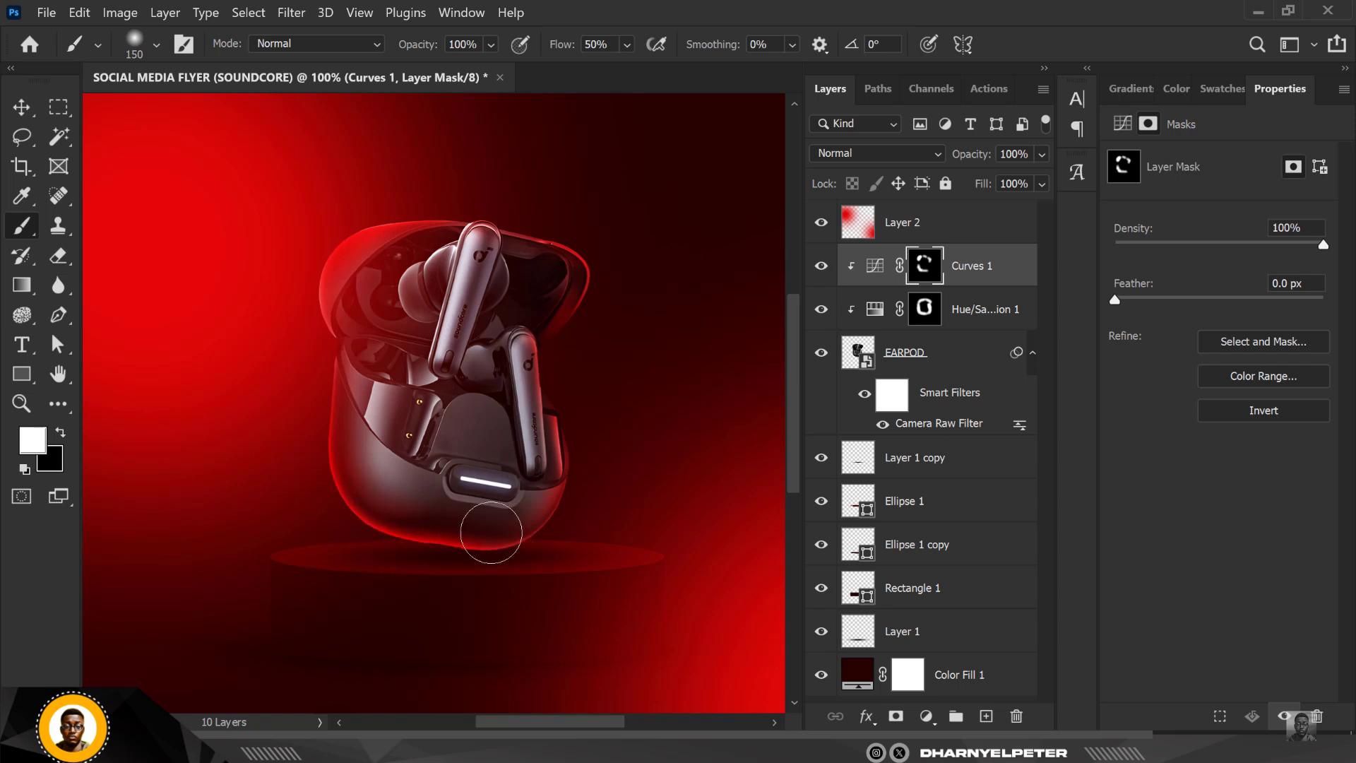
pyautogui.moveTo(557, 508); pyautogui.dragTo(566, 523)
pyautogui.moveTo(526, 641)
pyautogui.mouseDown()
pyautogui.moveTo(558, 392)
pyautogui.moveTo(580, 439)
pyautogui.mouseUp()
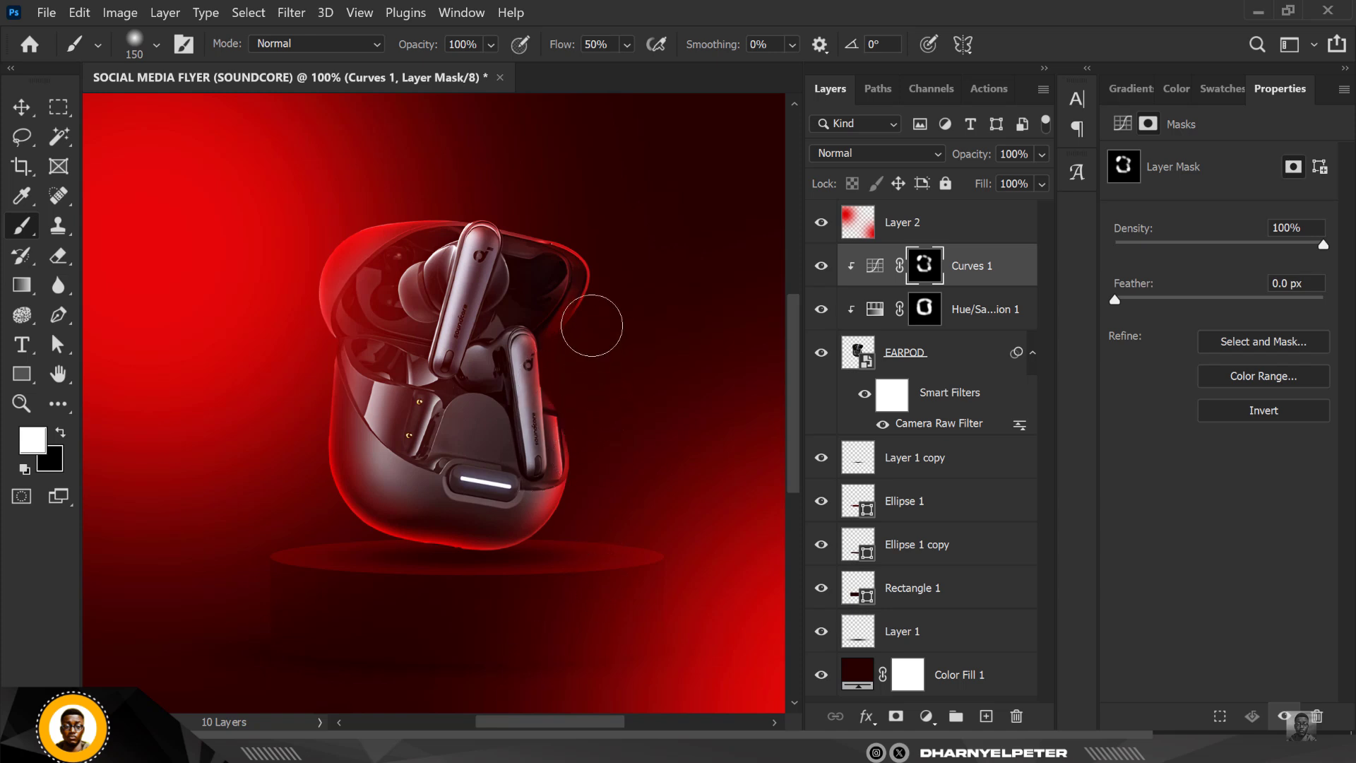
pyautogui.scroll(-2, 502, 305)
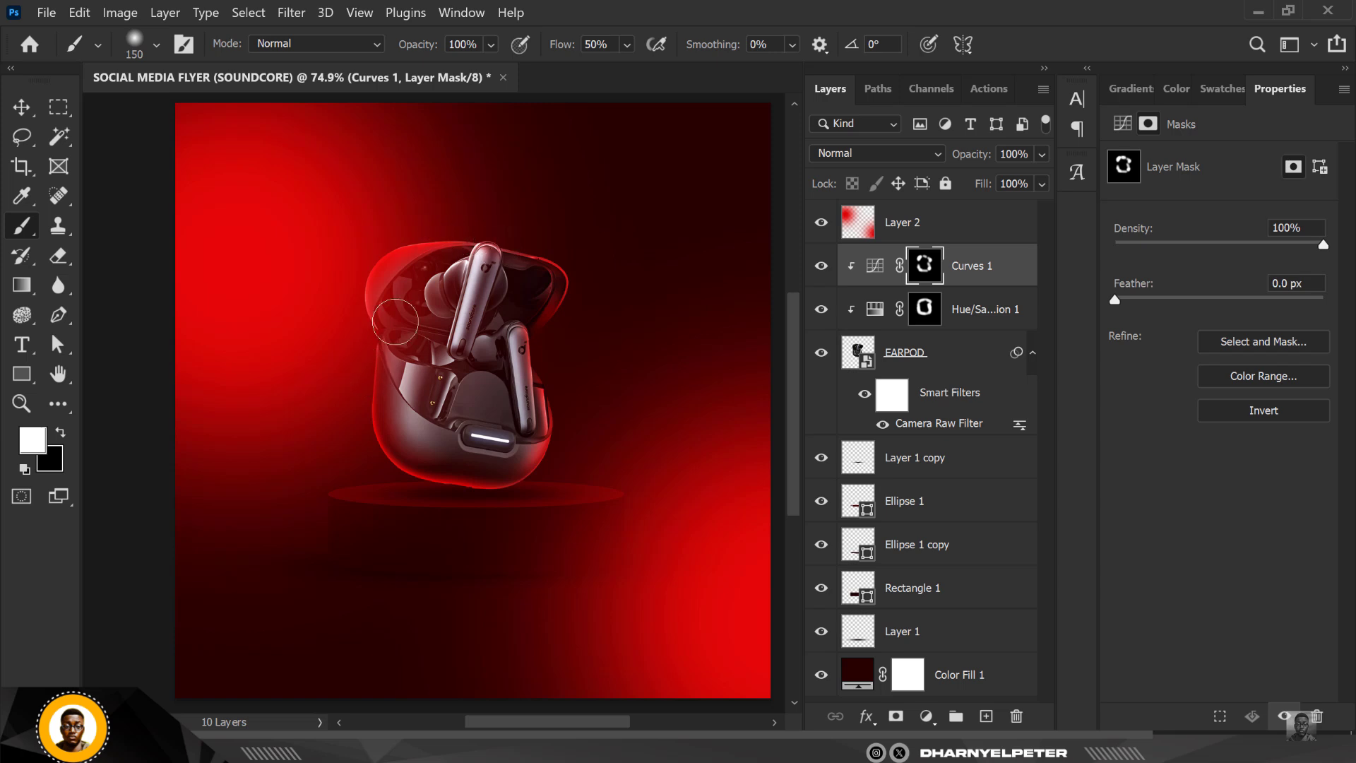
pyautogui.scroll(1, 401, 309)
pyautogui.scroll(1, 406, 310)
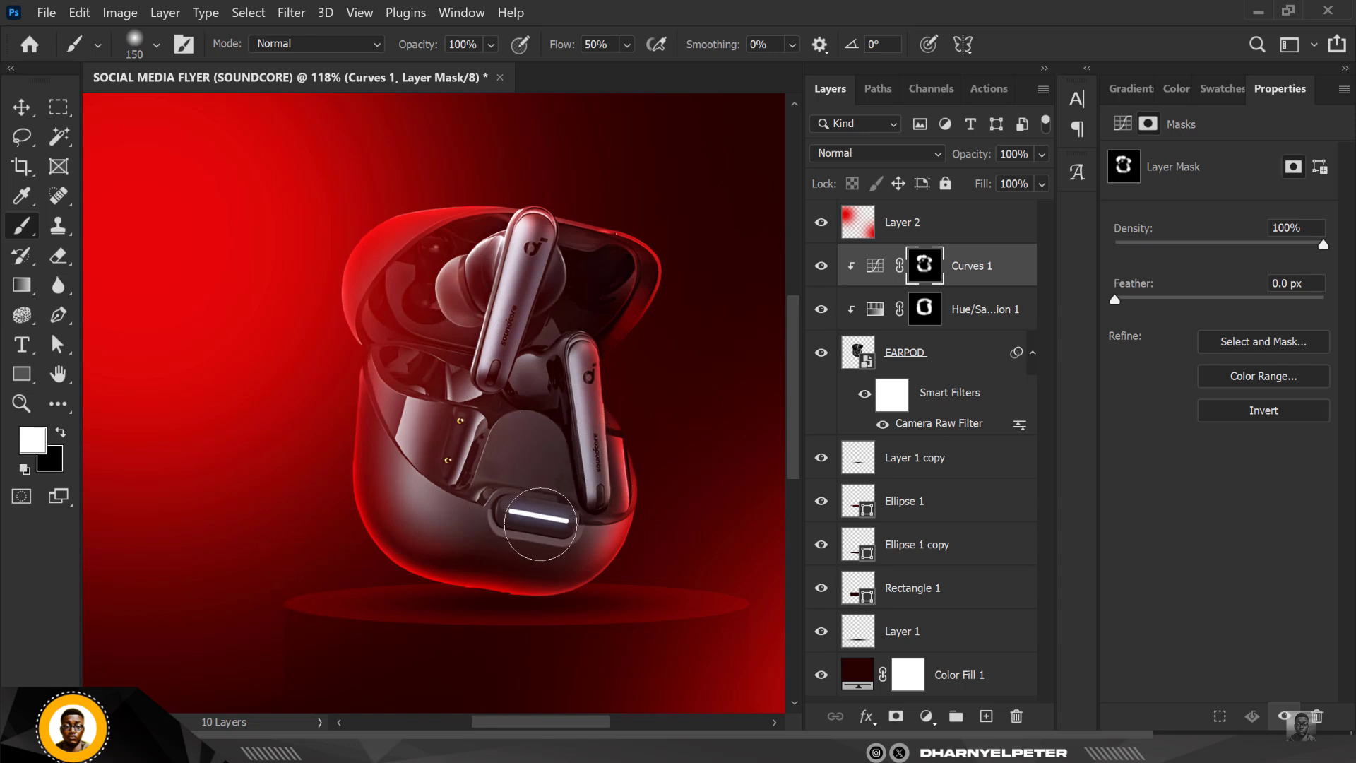
# Step: Add a second Curves adjustment clipped to the EARPOD stack and lower its RGB curve at input 150 to output 114
pyautogui.scroll(-1, 444, 458)
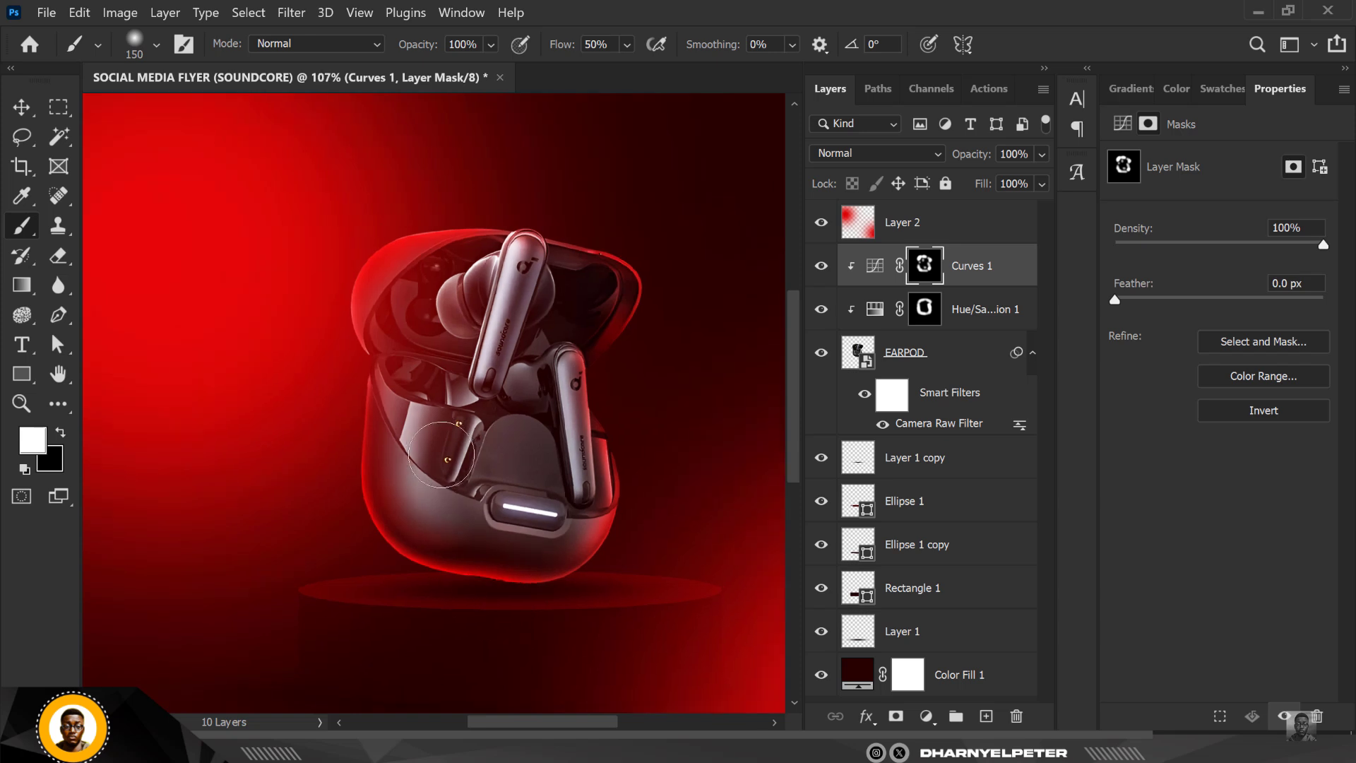
pyautogui.scroll(-1, 444, 458)
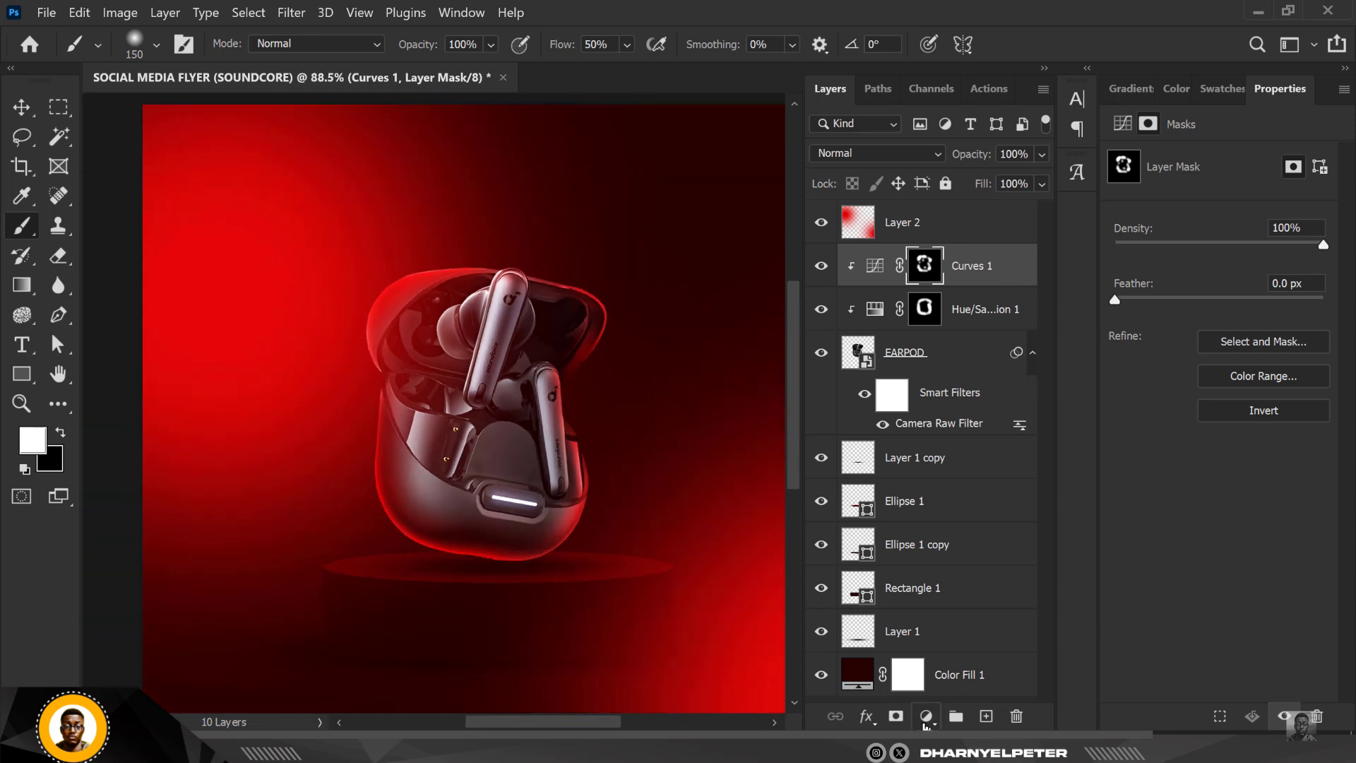
pyautogui.click(926, 718)
pyautogui.click(977, 453)
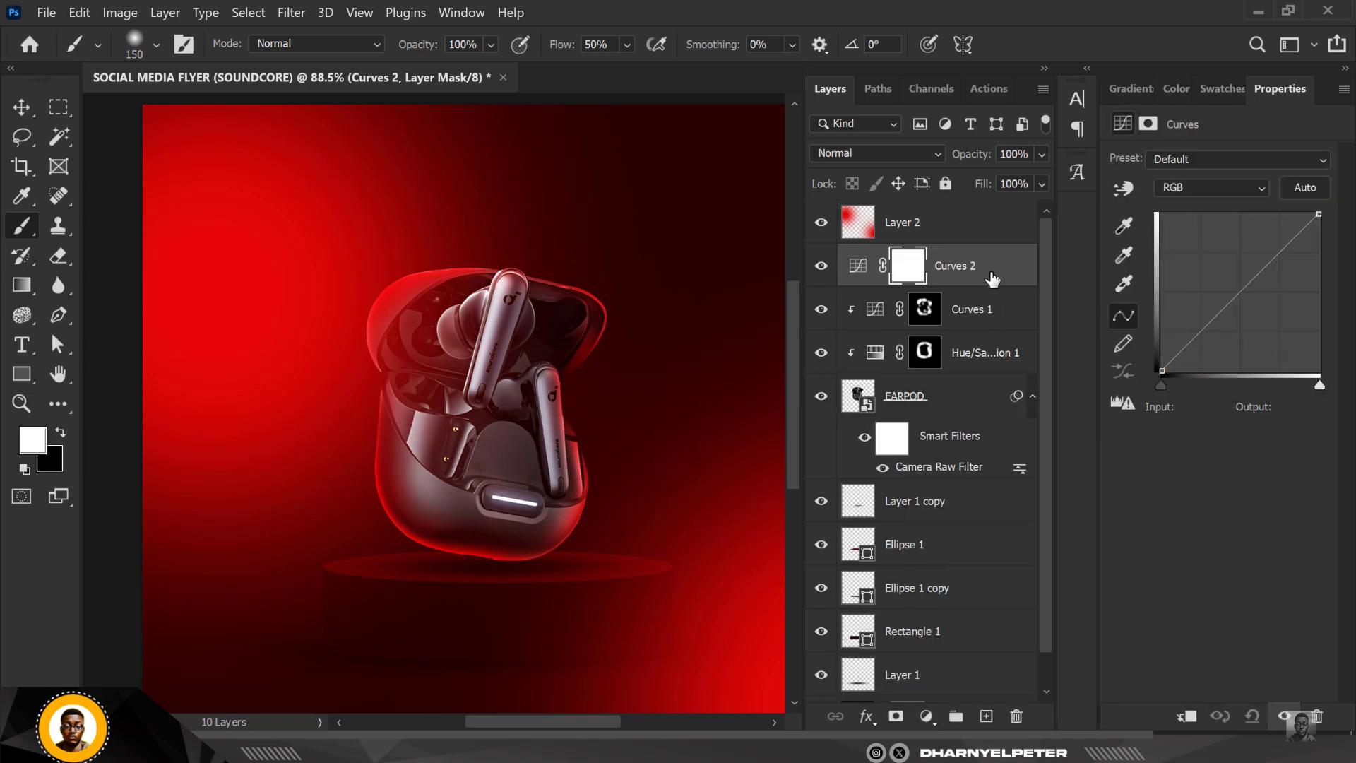
pyautogui.rightClick(992, 279)
pyautogui.click(1104, 403)
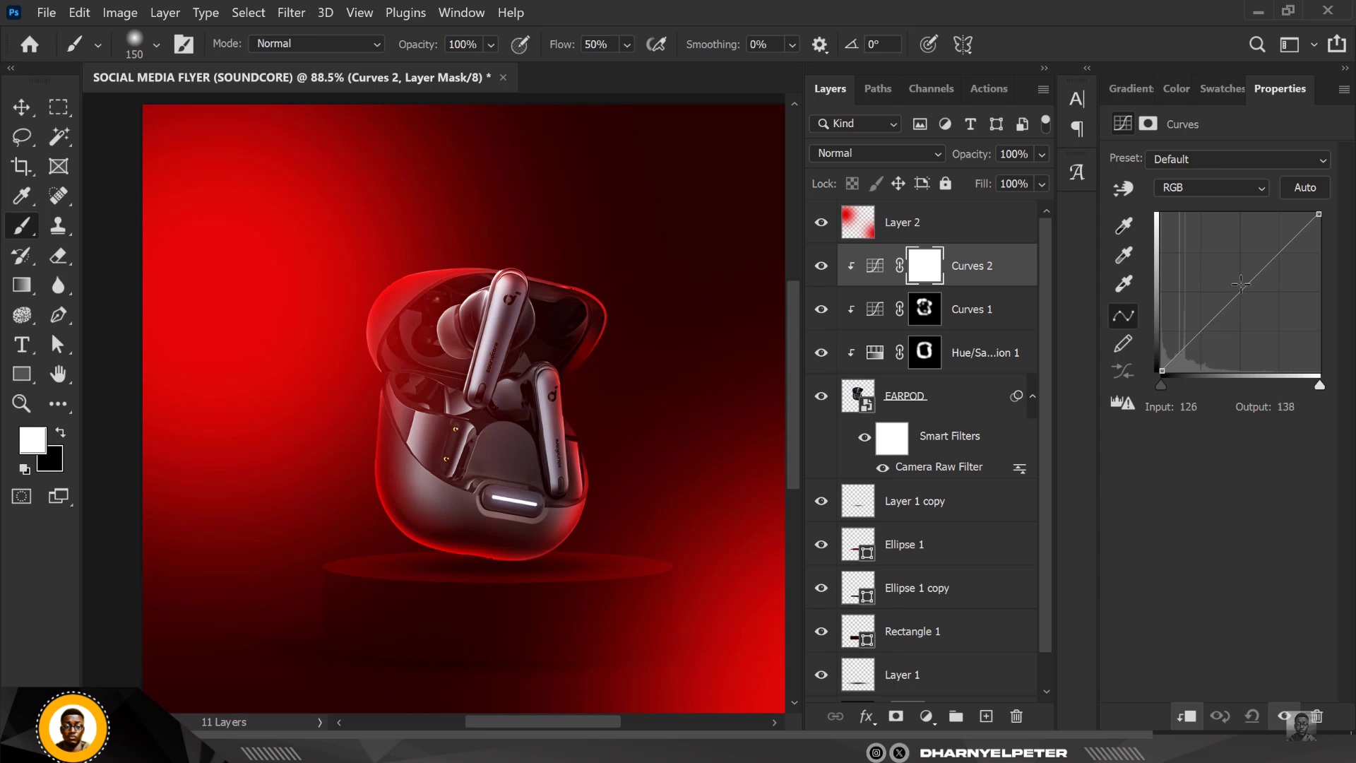
pyautogui.moveTo(1240, 284); pyautogui.dragTo(1254, 300)
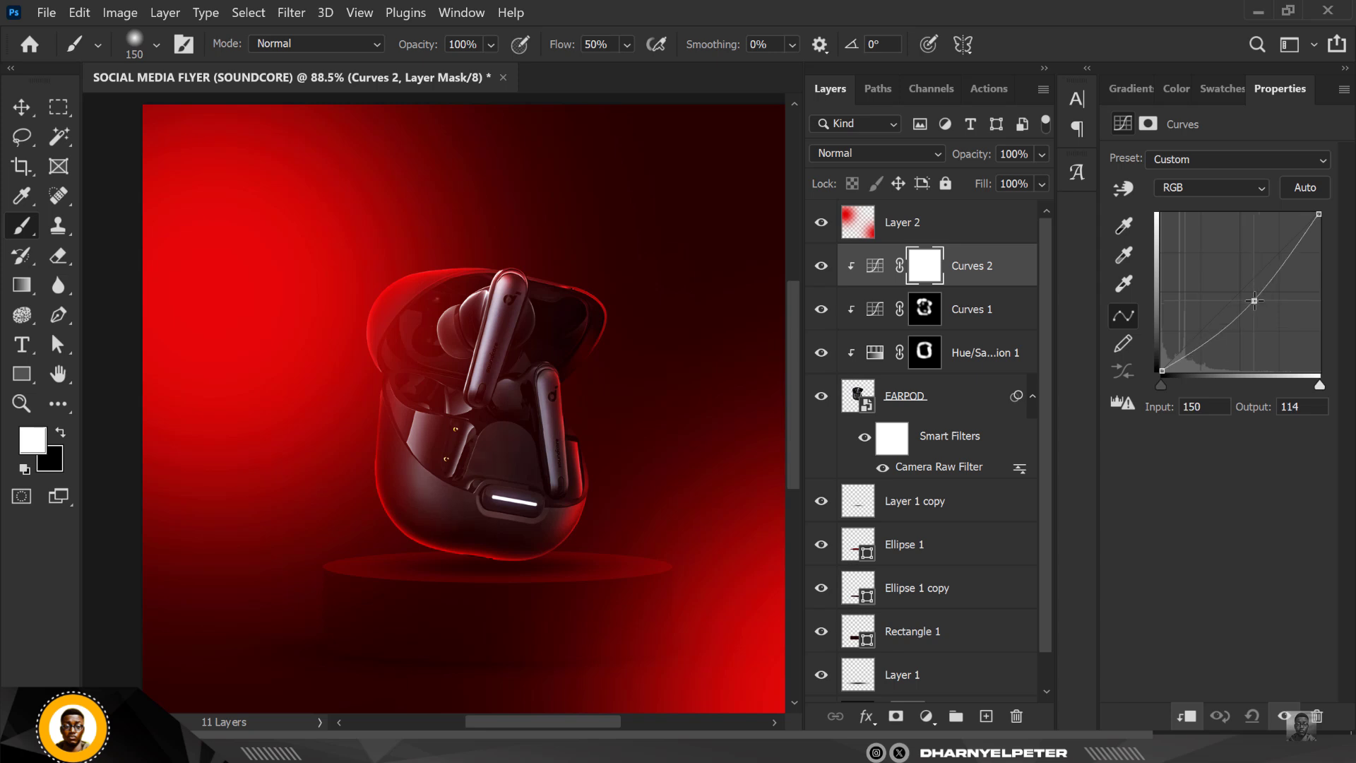
# Step: Invert the Curves 2 mask to black and paint white over the case interior and around the earbuds to deepen the shadows
pyautogui.click(918, 270)
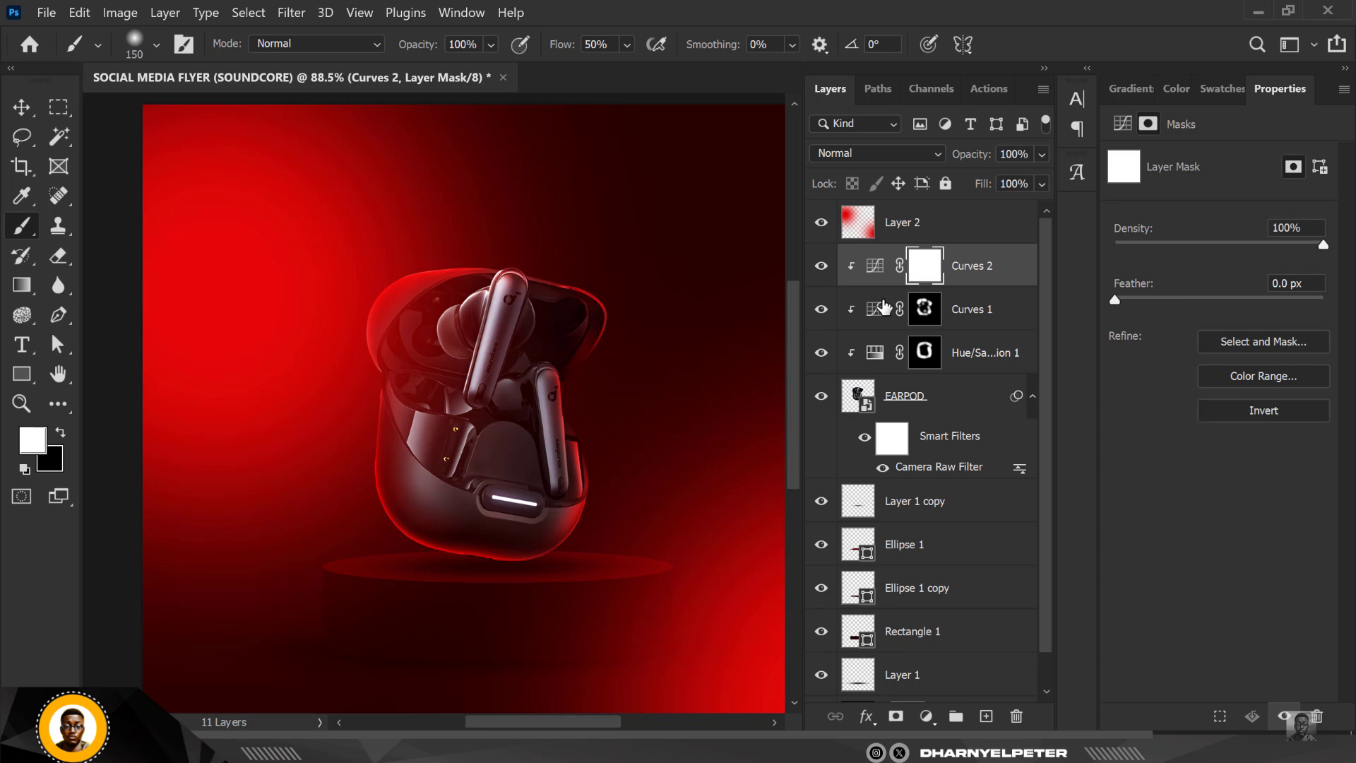
pyautogui.hotkey('ctrl', 'i')
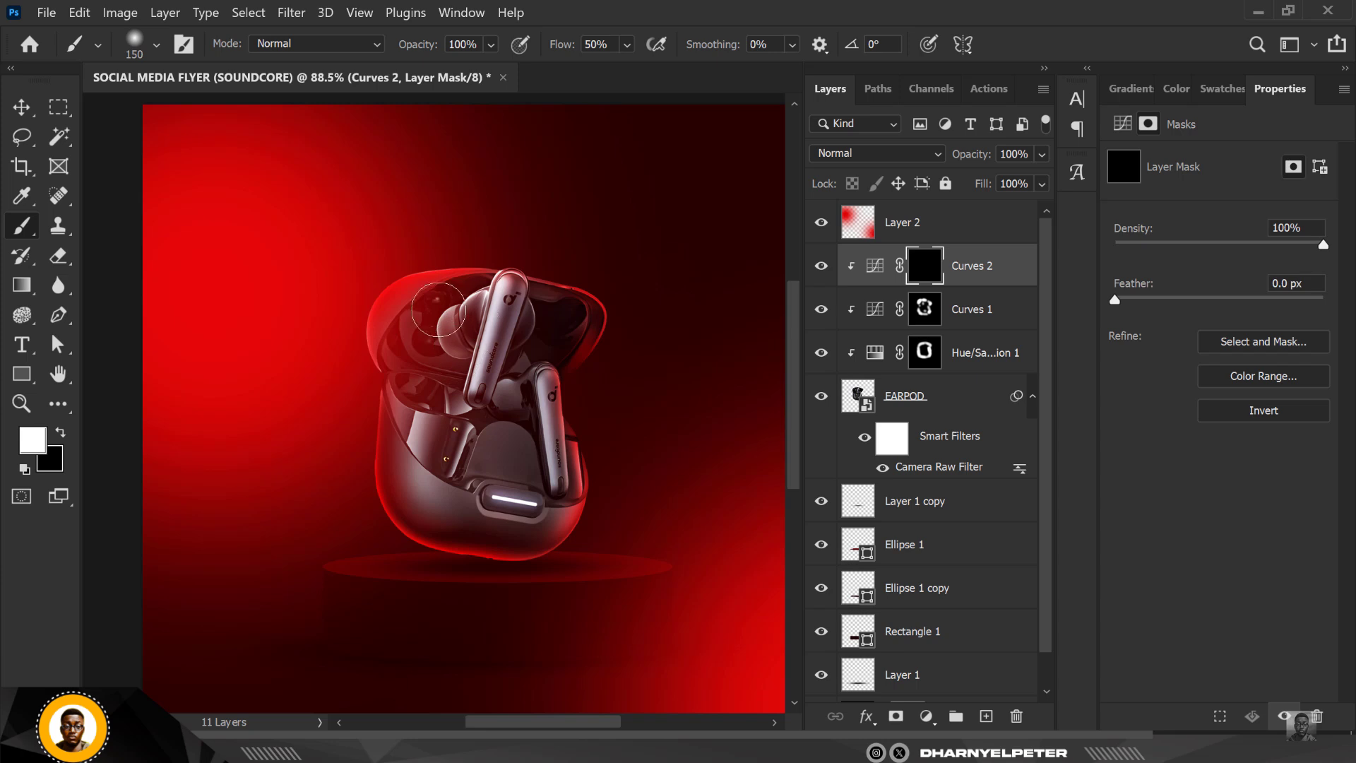
pyautogui.scroll(1, 469, 442)
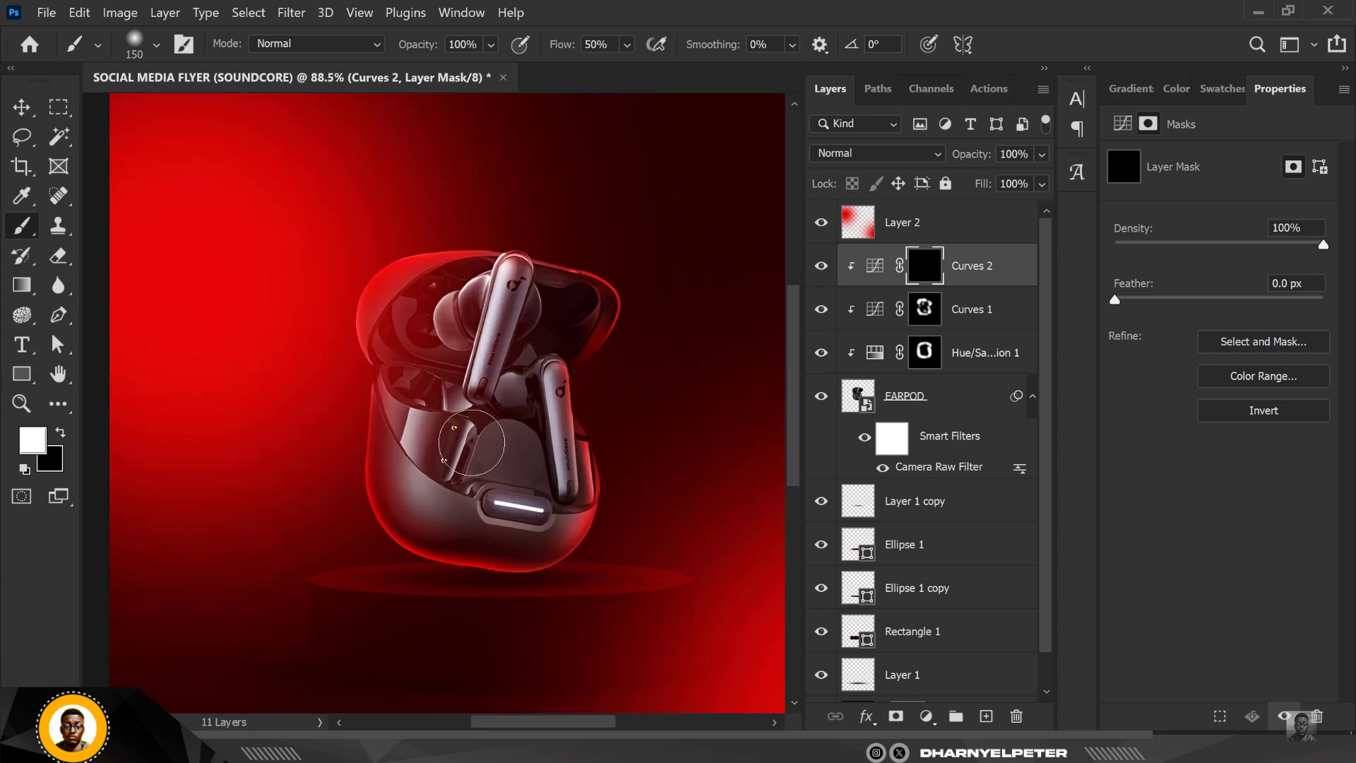
pyautogui.scroll(2, 471, 443)
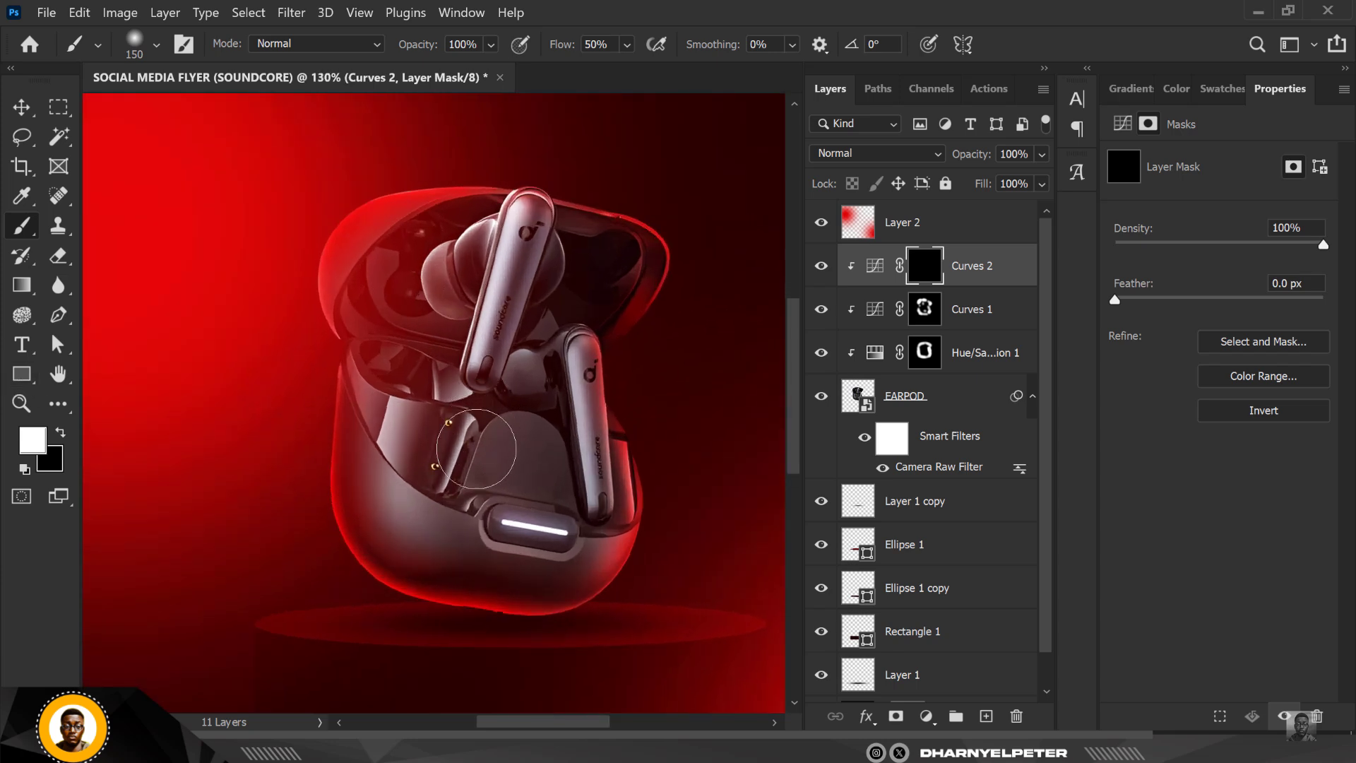
pyautogui.click(476, 449)
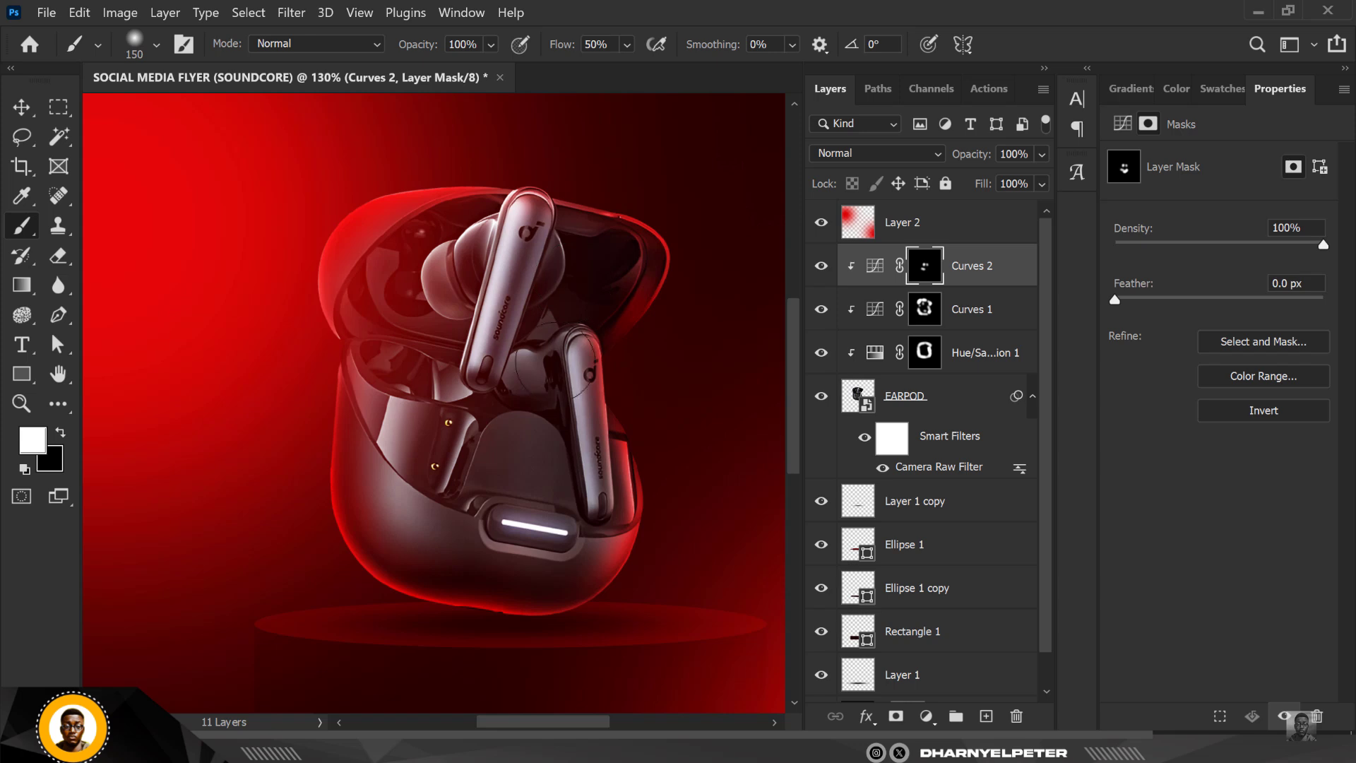
pyautogui.moveTo(557, 350)
pyautogui.mouseDown()
pyautogui.moveTo(392, 290)
pyautogui.moveTo(400, 267)
pyautogui.moveTo(437, 297)
pyautogui.mouseUp()
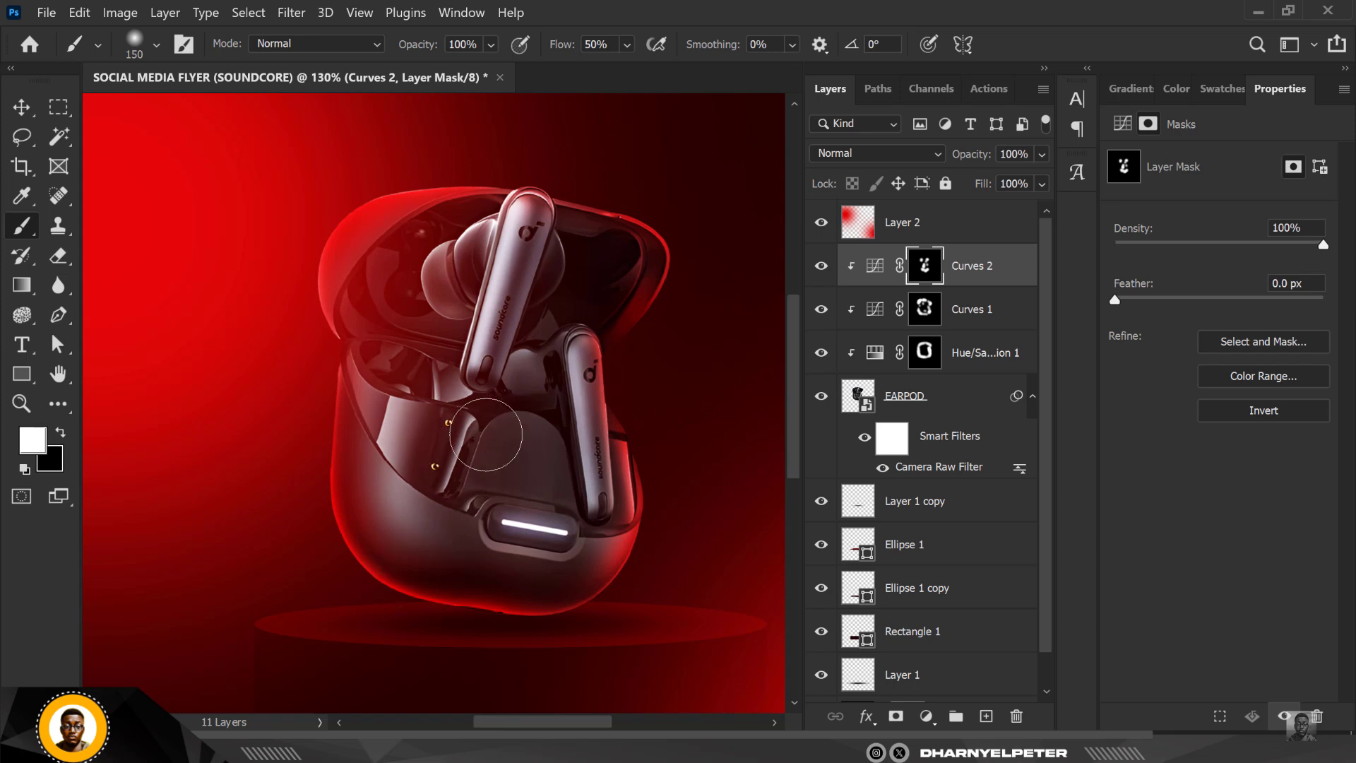
pyautogui.scroll(-5, 486, 434)
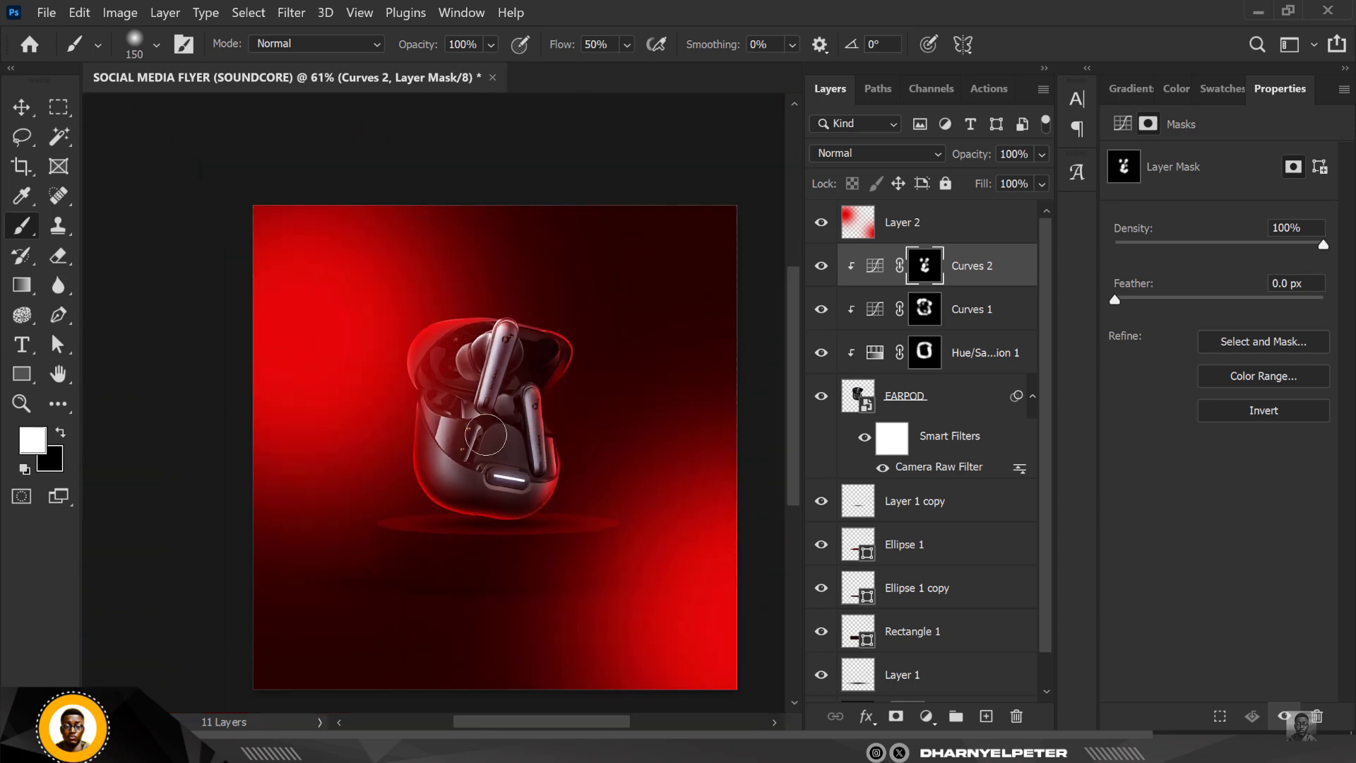
# Step: Add a new empty layer above Layer 2 and choose a brighter red as the foreground color
pyautogui.click(21, 106)
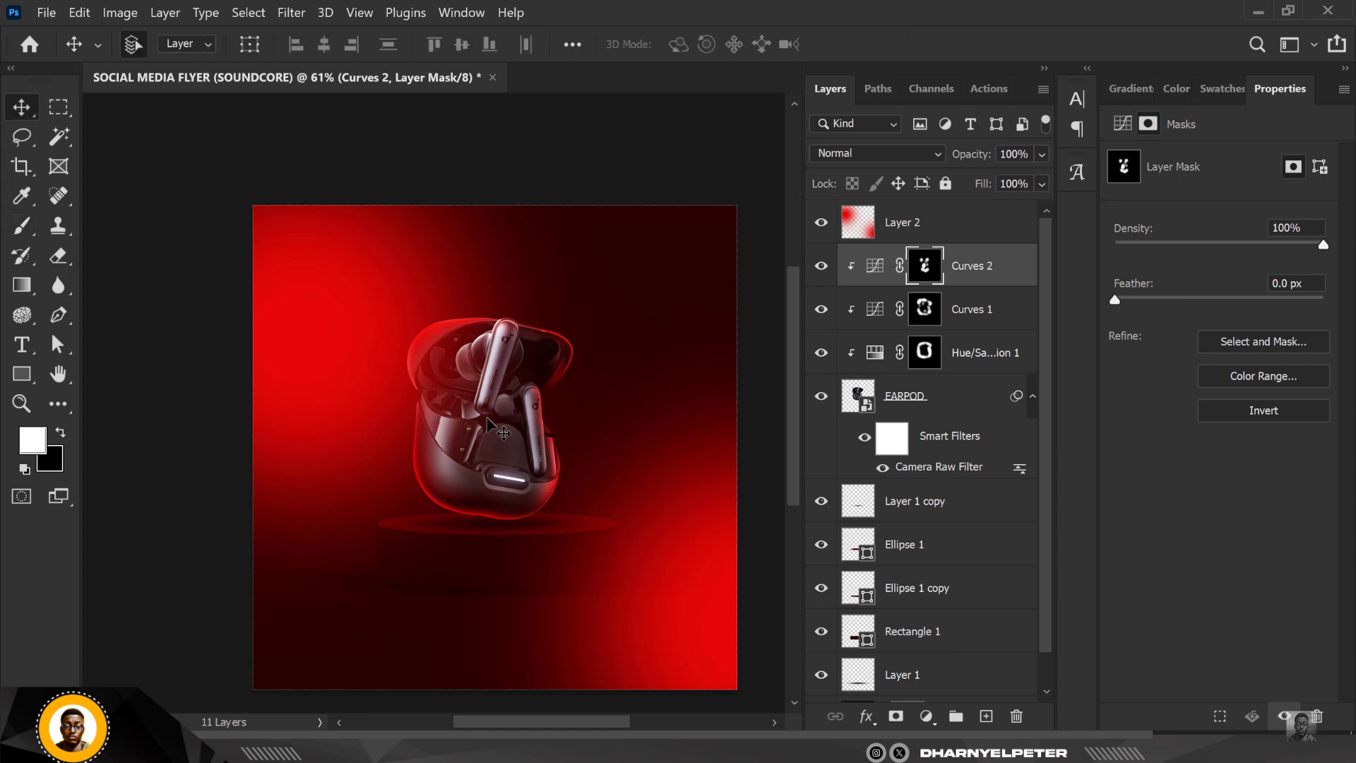
pyautogui.scroll(-1, 487, 424)
pyautogui.scroll(2, 494, 424)
pyautogui.scroll(1, 519, 423)
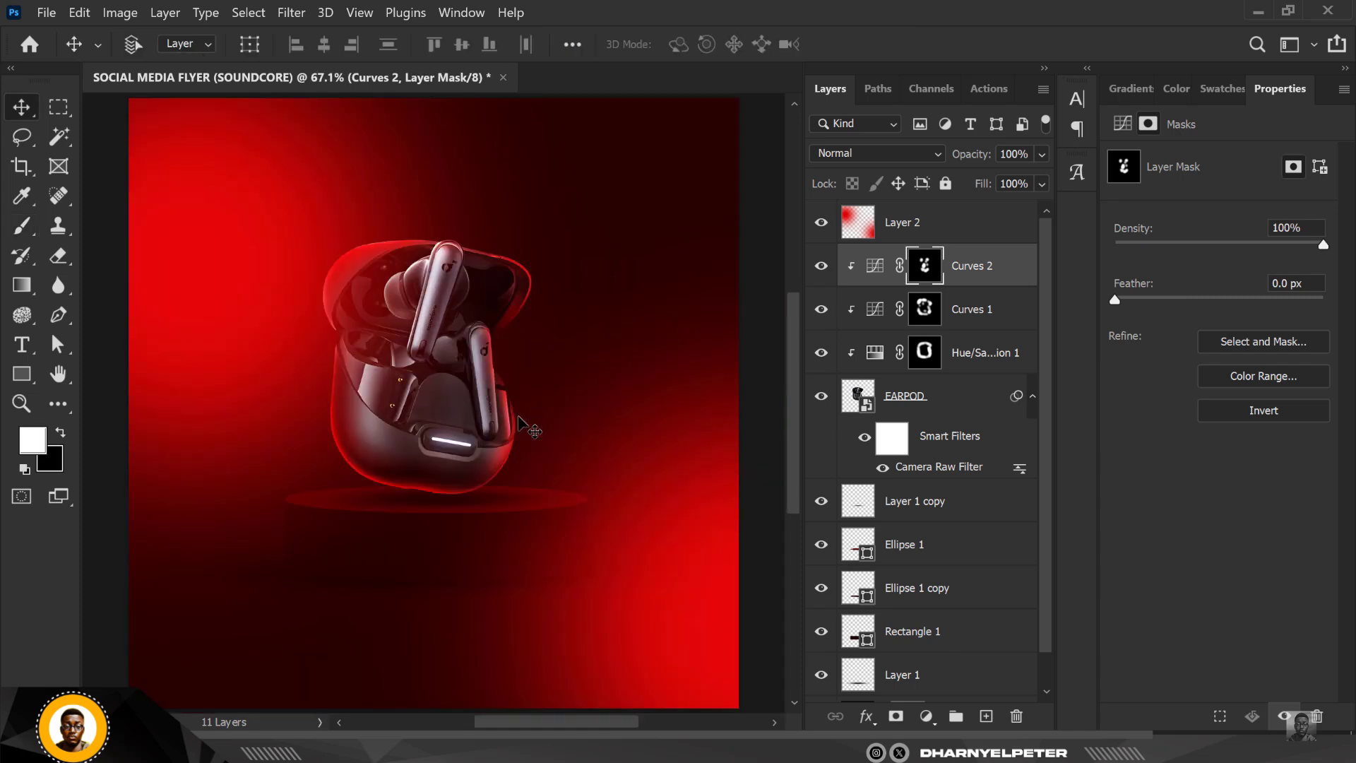
pyautogui.scroll(1, 522, 426)
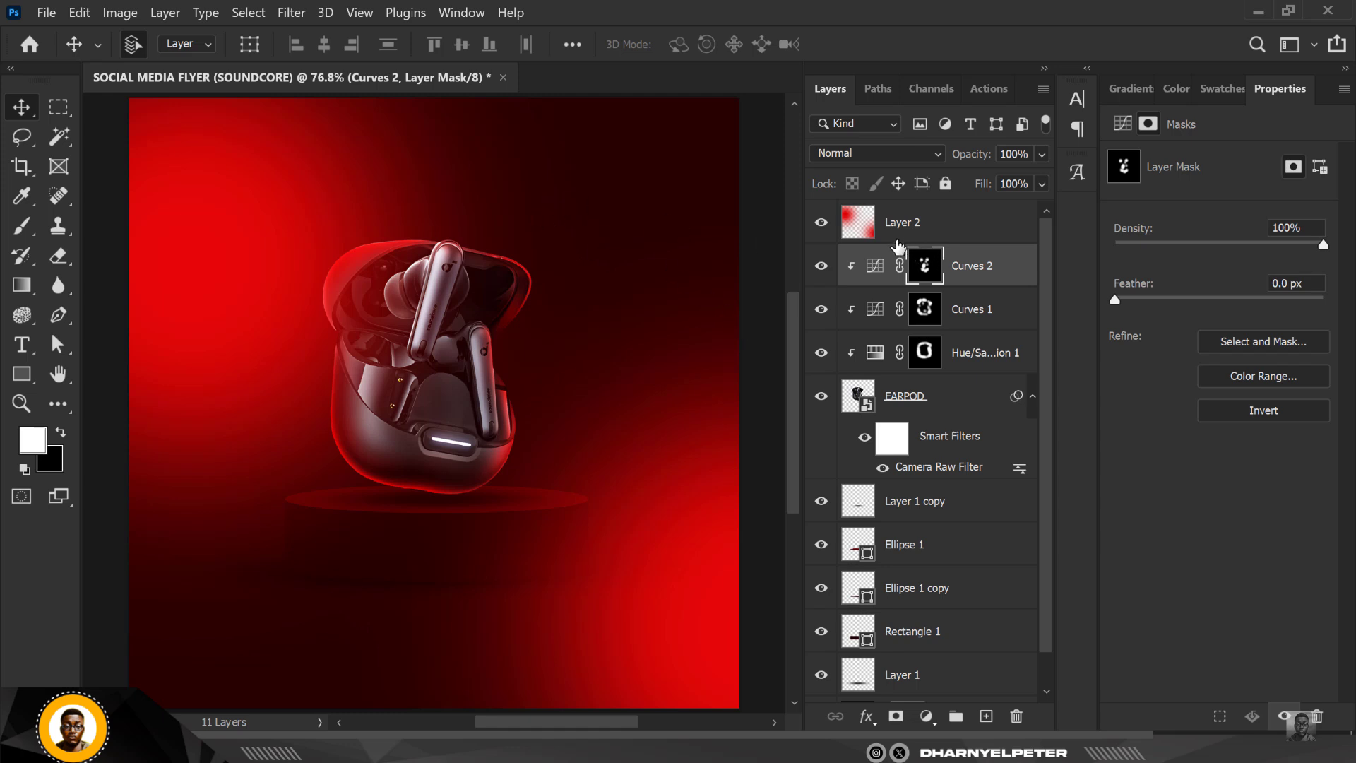
pyautogui.click(935, 221)
pyautogui.click(987, 716)
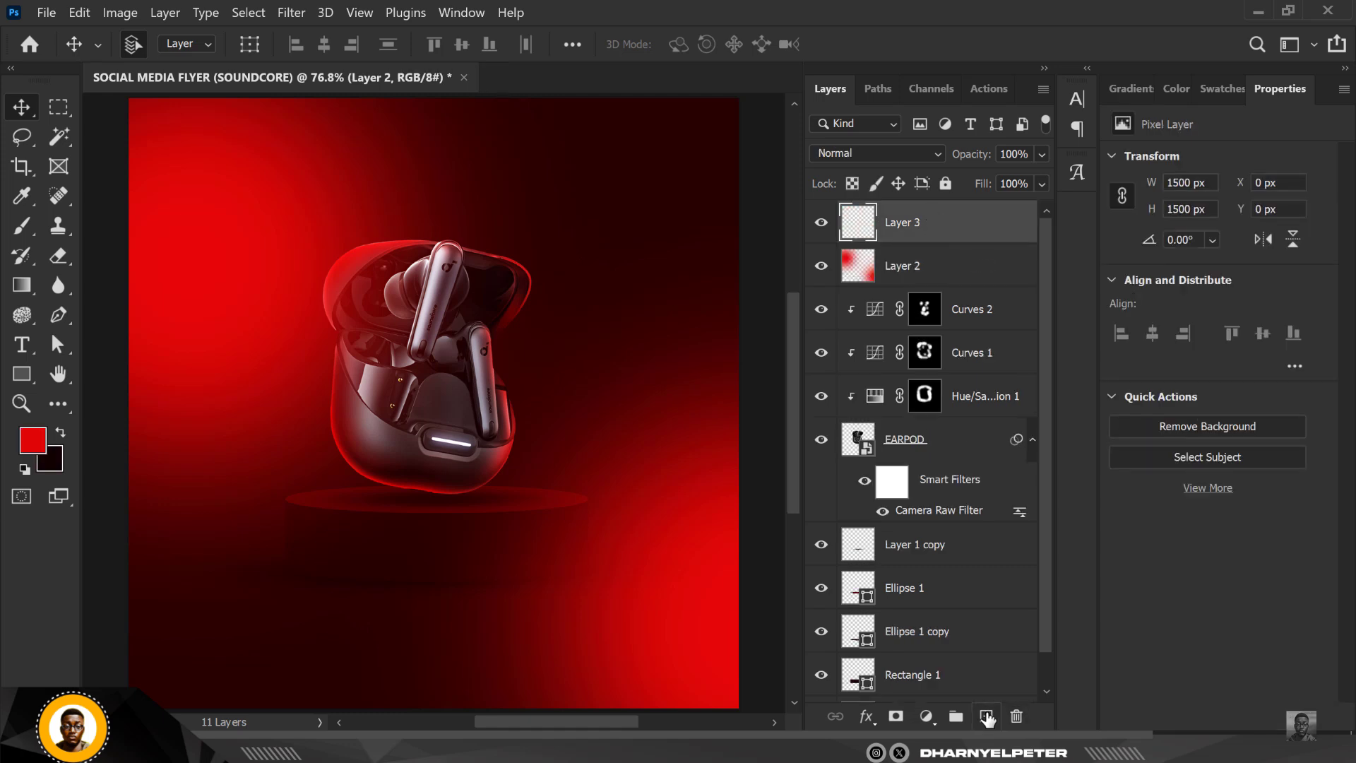
pyautogui.click(43, 445)
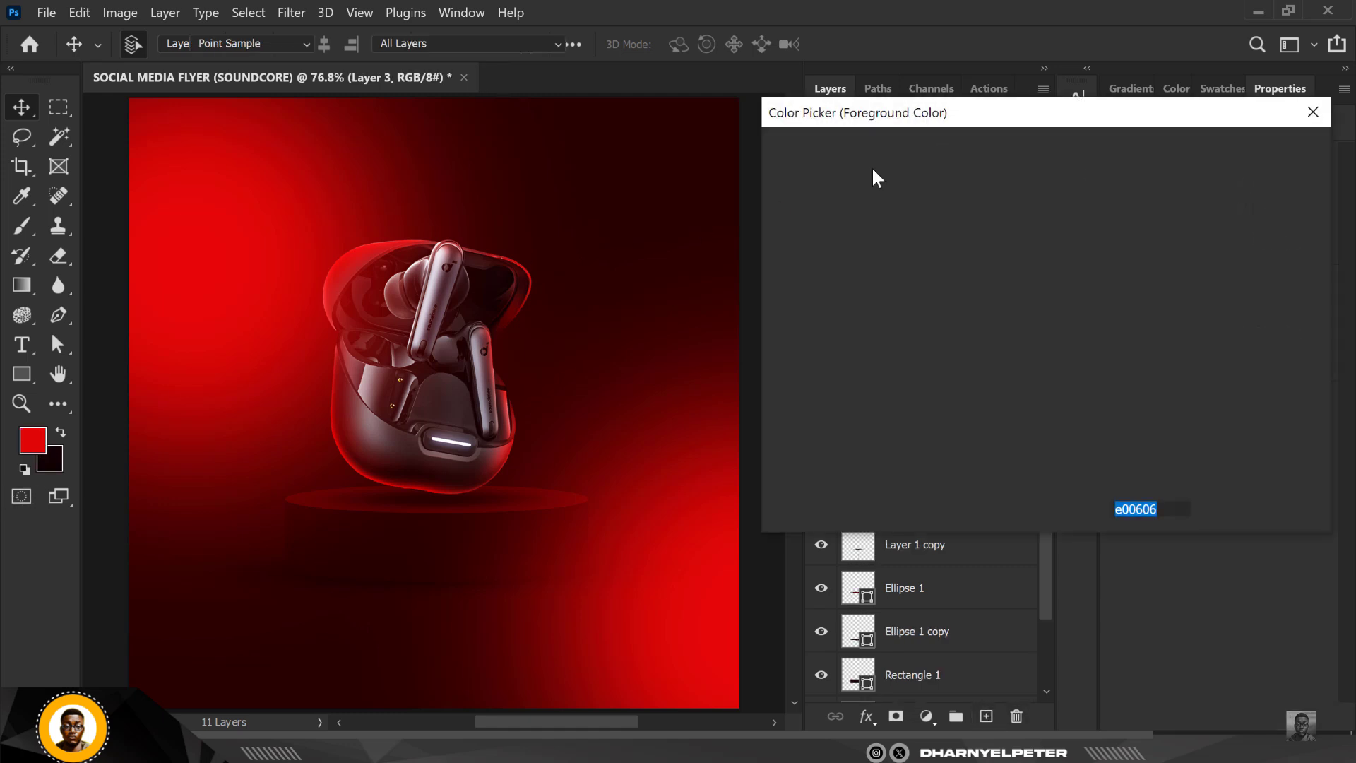
pyautogui.moveTo(1033, 193); pyautogui.dragTo(1020, 173)
pyautogui.click(1244, 152)
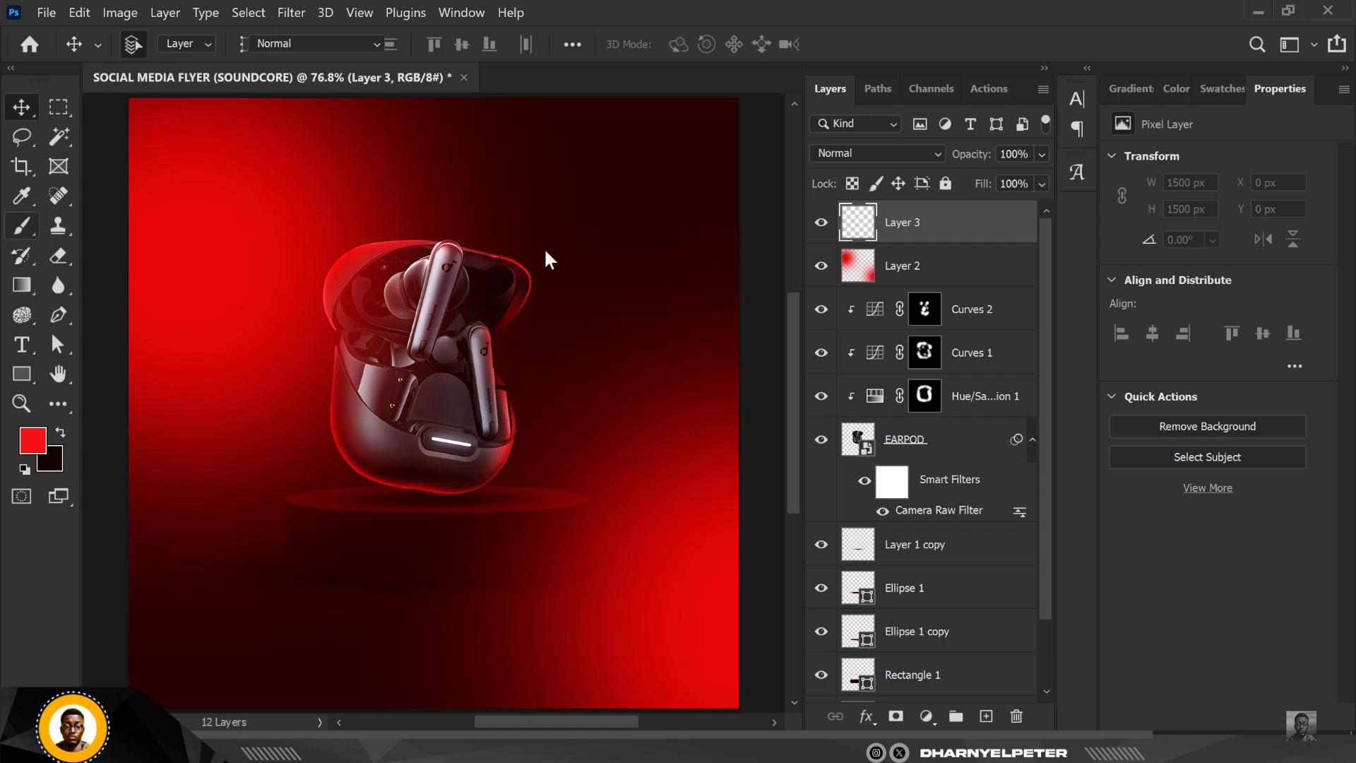
# Step: Dab large soft red light particles on both sides of the earbud case, starting with a 90 px brush and reducing it
pyautogui.press('b')
pyautogui.press('[')
pyautogui.press('[')
pyautogui.press('[')
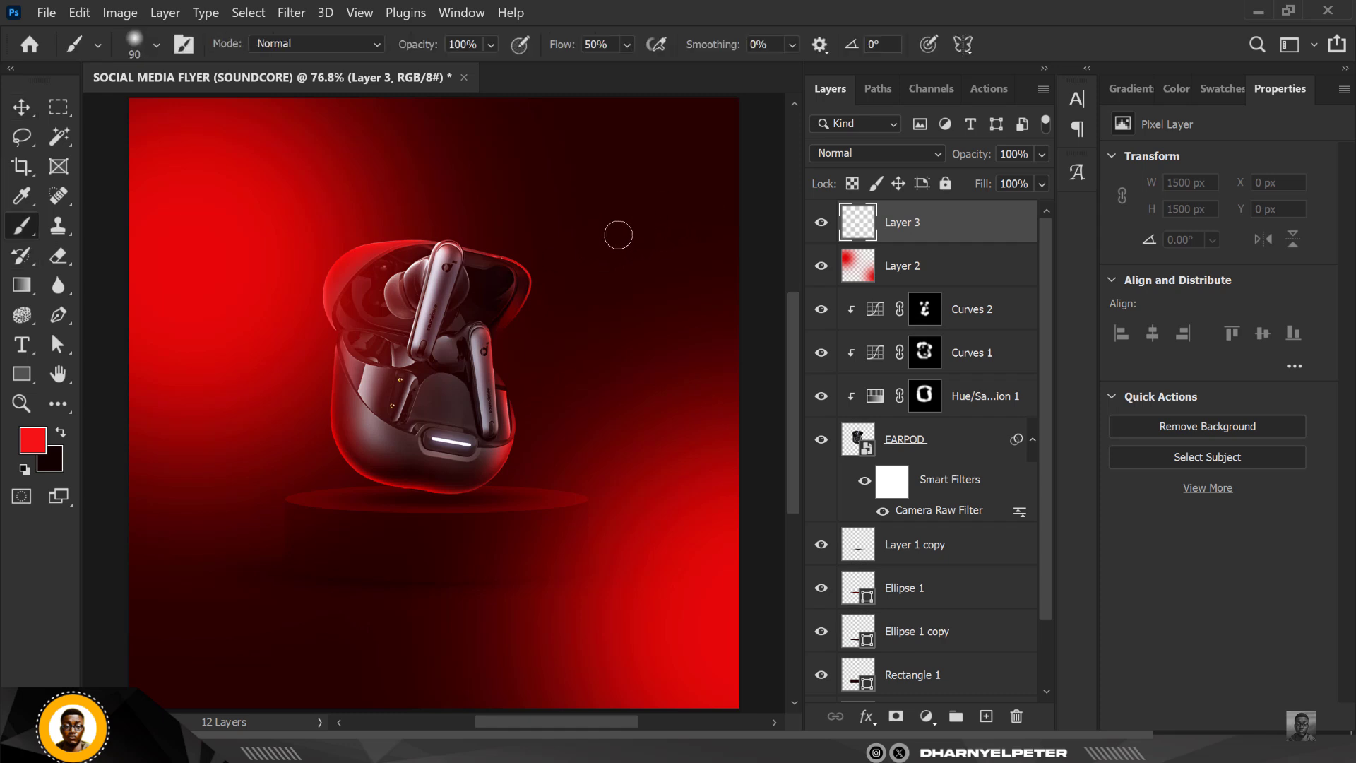
pyautogui.click(611, 241)
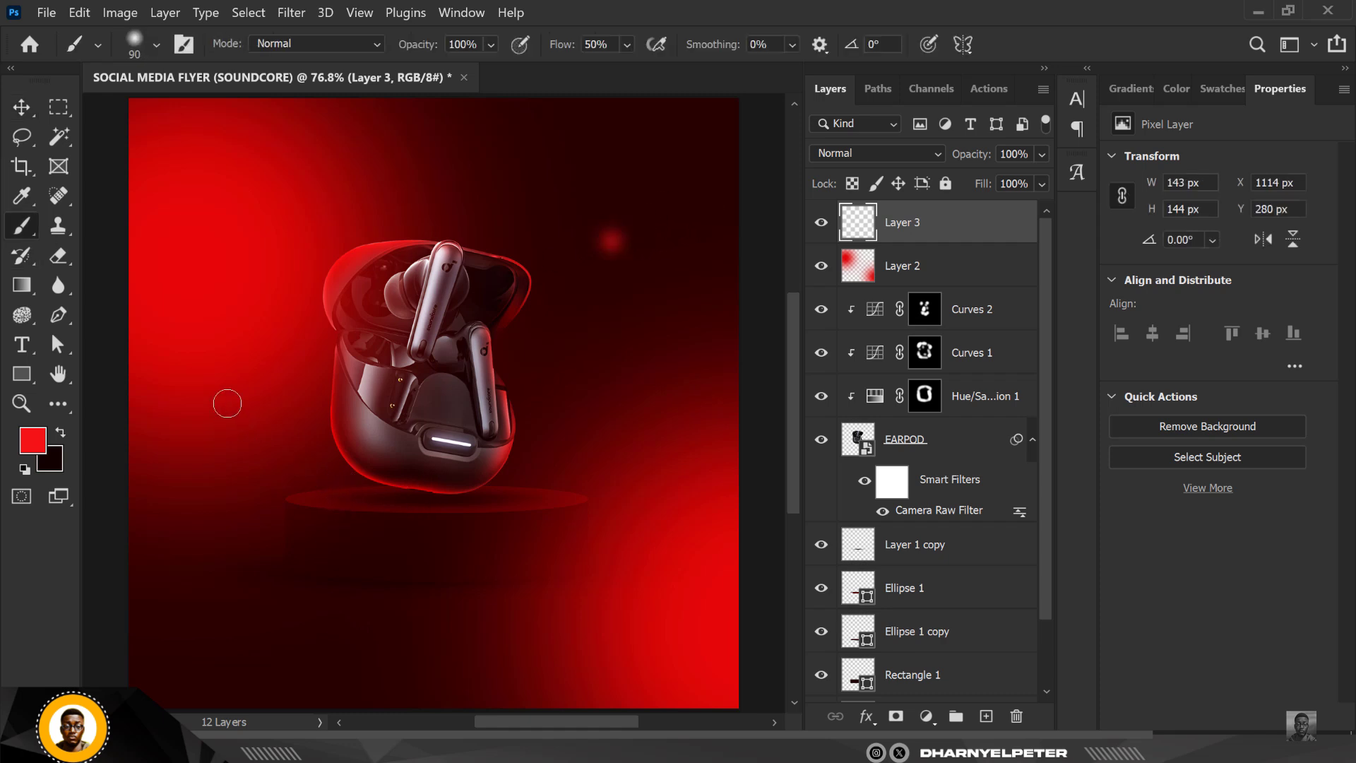
pyautogui.press('[')
pyautogui.press('[')
pyautogui.moveTo(321, 461); pyautogui.dragTo(567, 394)
pyautogui.click(550, 392)
# Step: Scatter smaller soft red particles above and around the earbud case, varying the brush size at 50 px and below
pyautogui.press('[')
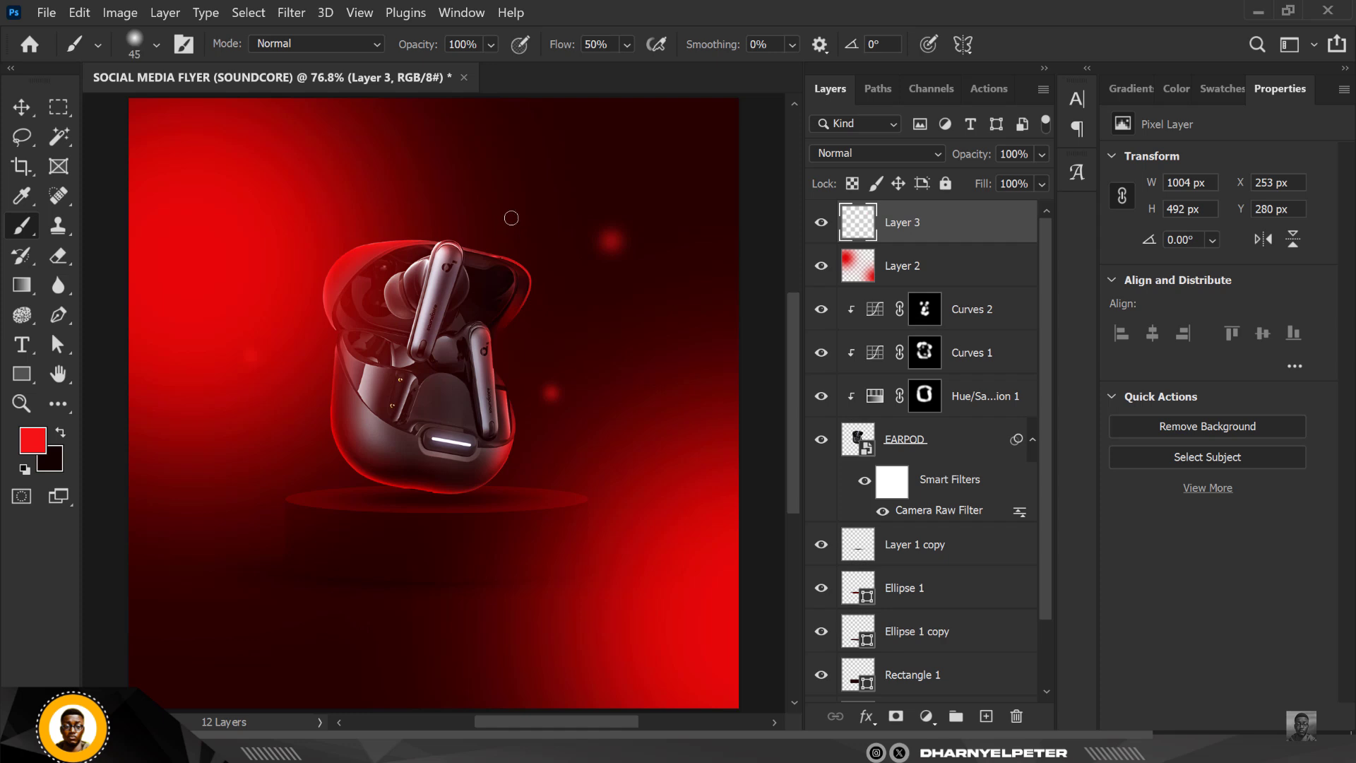
pyautogui.press('[')
pyautogui.press('[')
pyautogui.press('[')
pyautogui.click(568, 204)
pyautogui.press(']')
pyautogui.press('[')
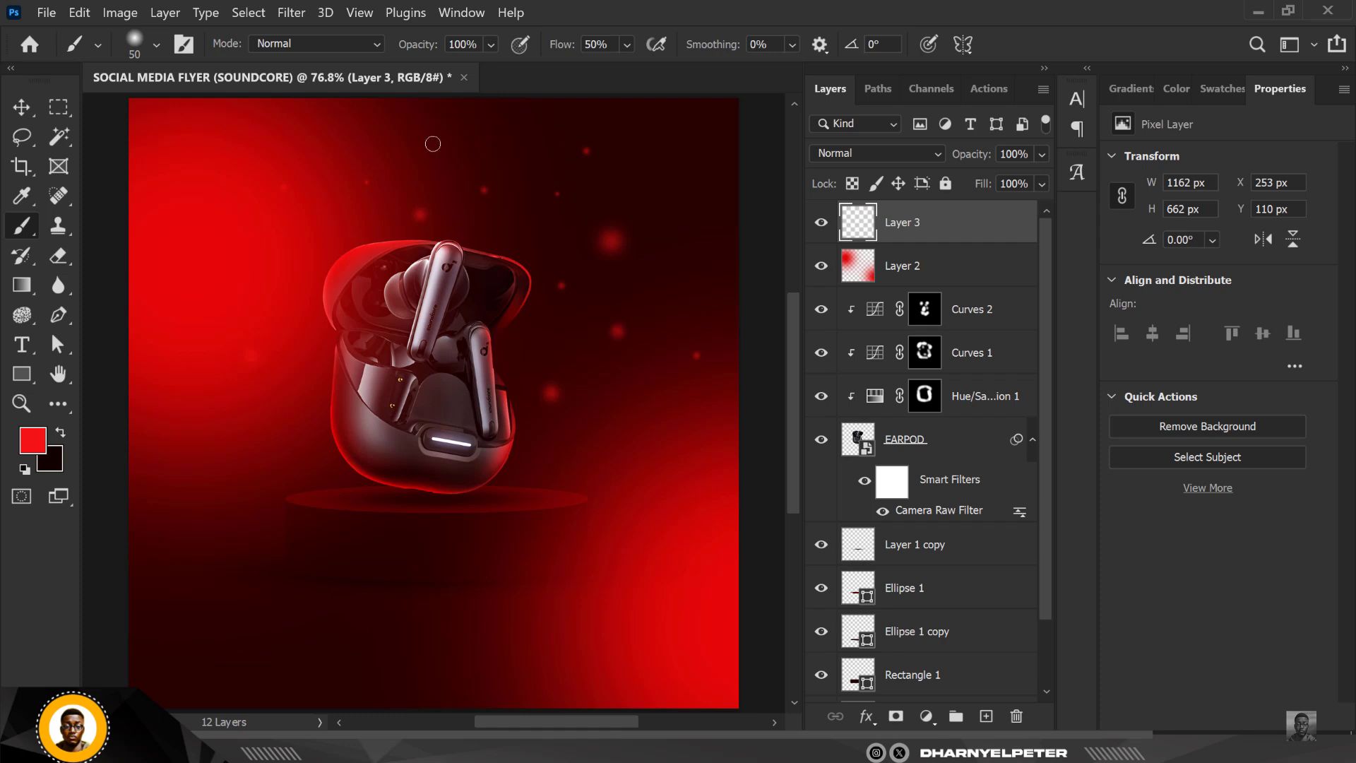
pyautogui.press('[')
pyautogui.click(516, 141)
# Step: Set the blend mode of the particle layer, Layer 3, to Screen
pyautogui.scroll(-2, 443, 424)
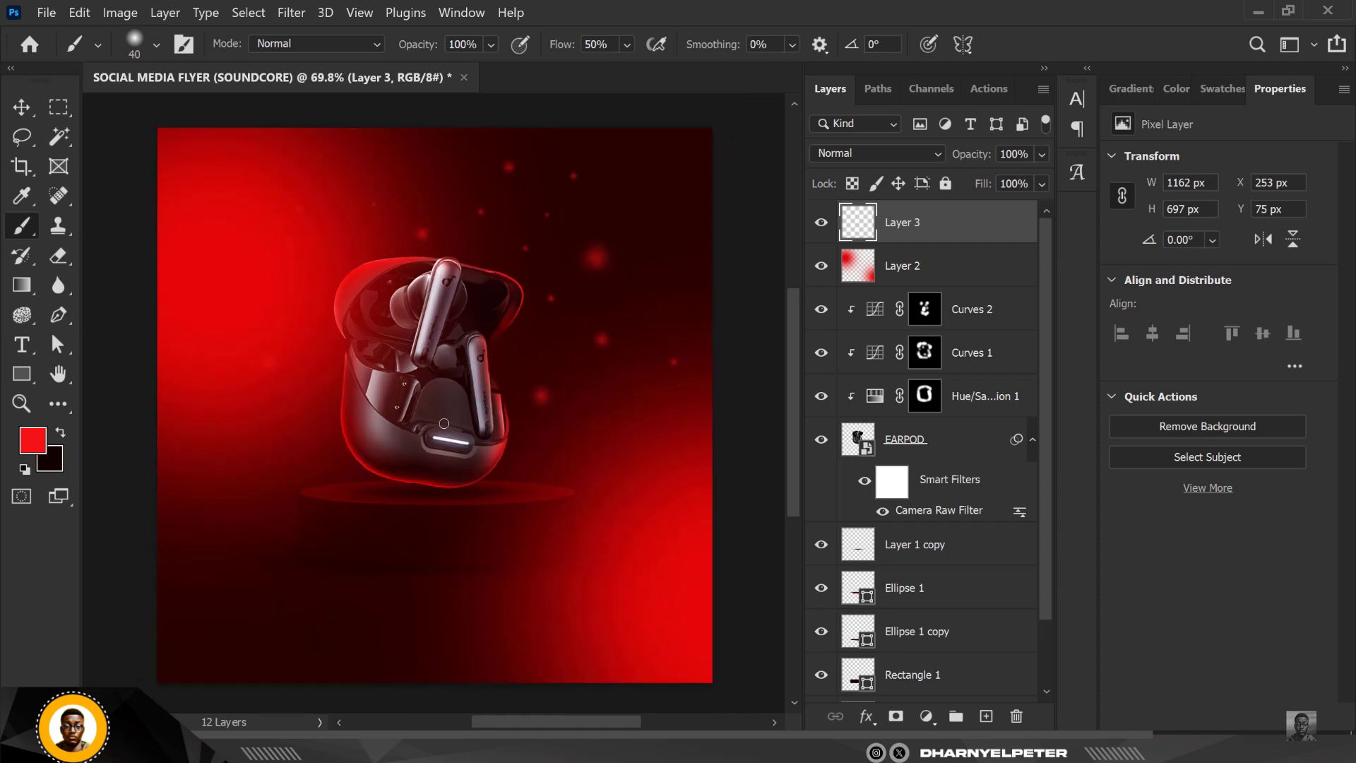
pyautogui.click(882, 149)
pyautogui.click(836, 332)
pyautogui.click(21, 107)
pyautogui.scroll(-1, 509, 290)
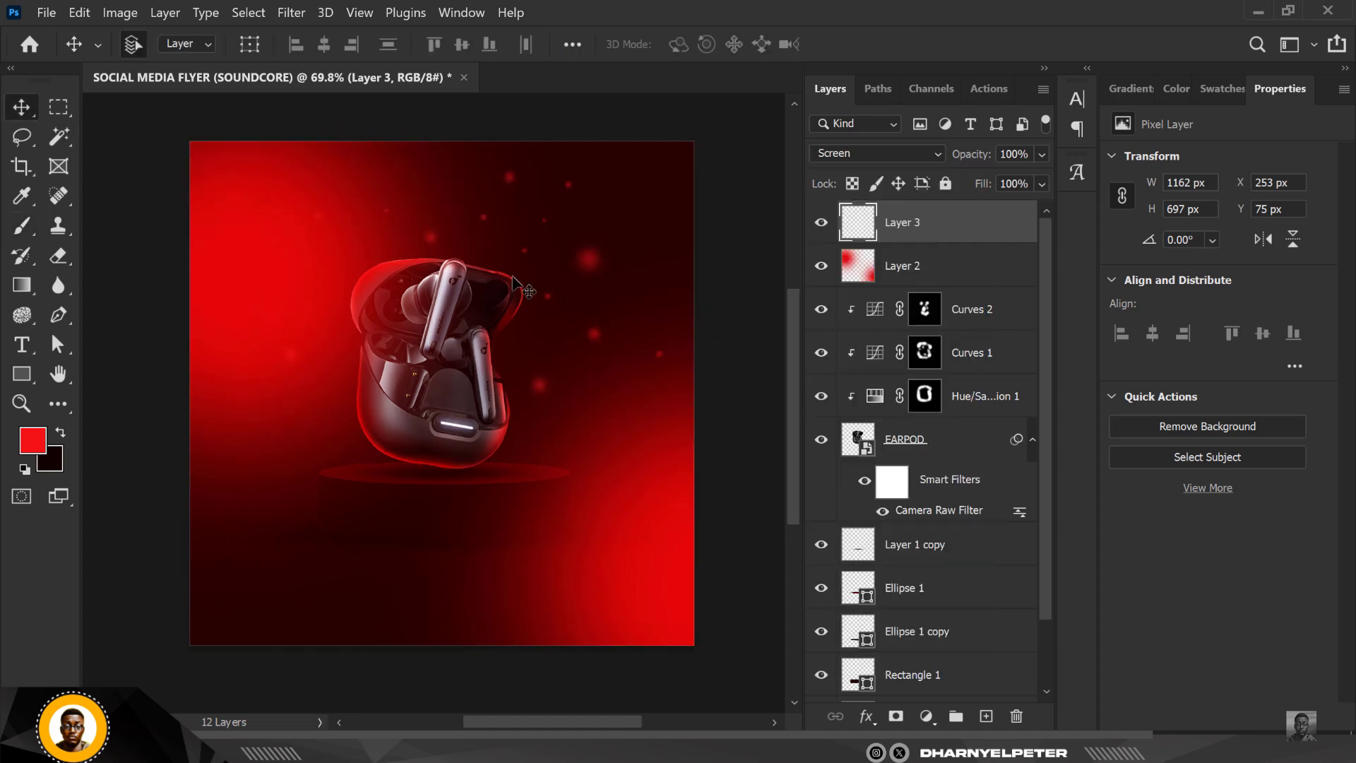
pyautogui.scroll(1, 504, 285)
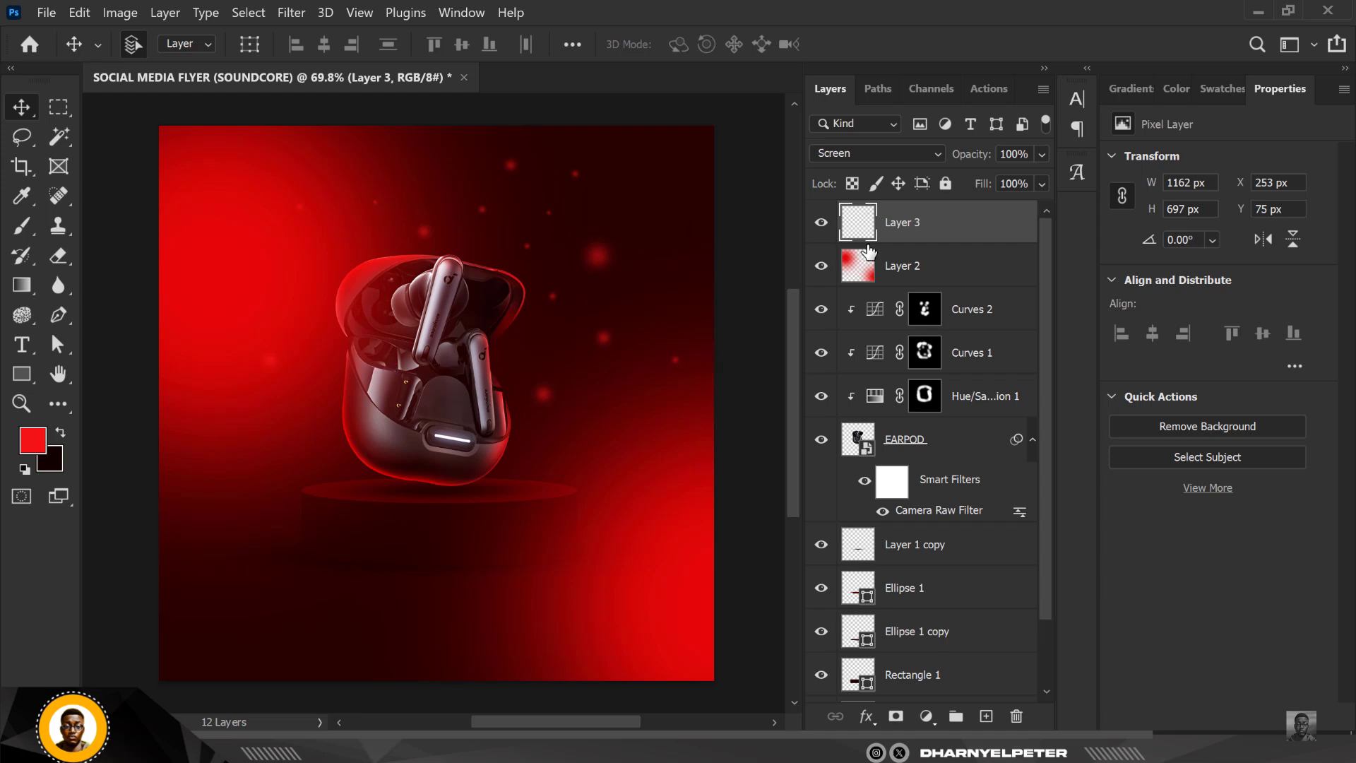
# Step: Duplicate Layer 3 to intensify the glow of the red particles
pyautogui.hotkey('ctrl', 'j')
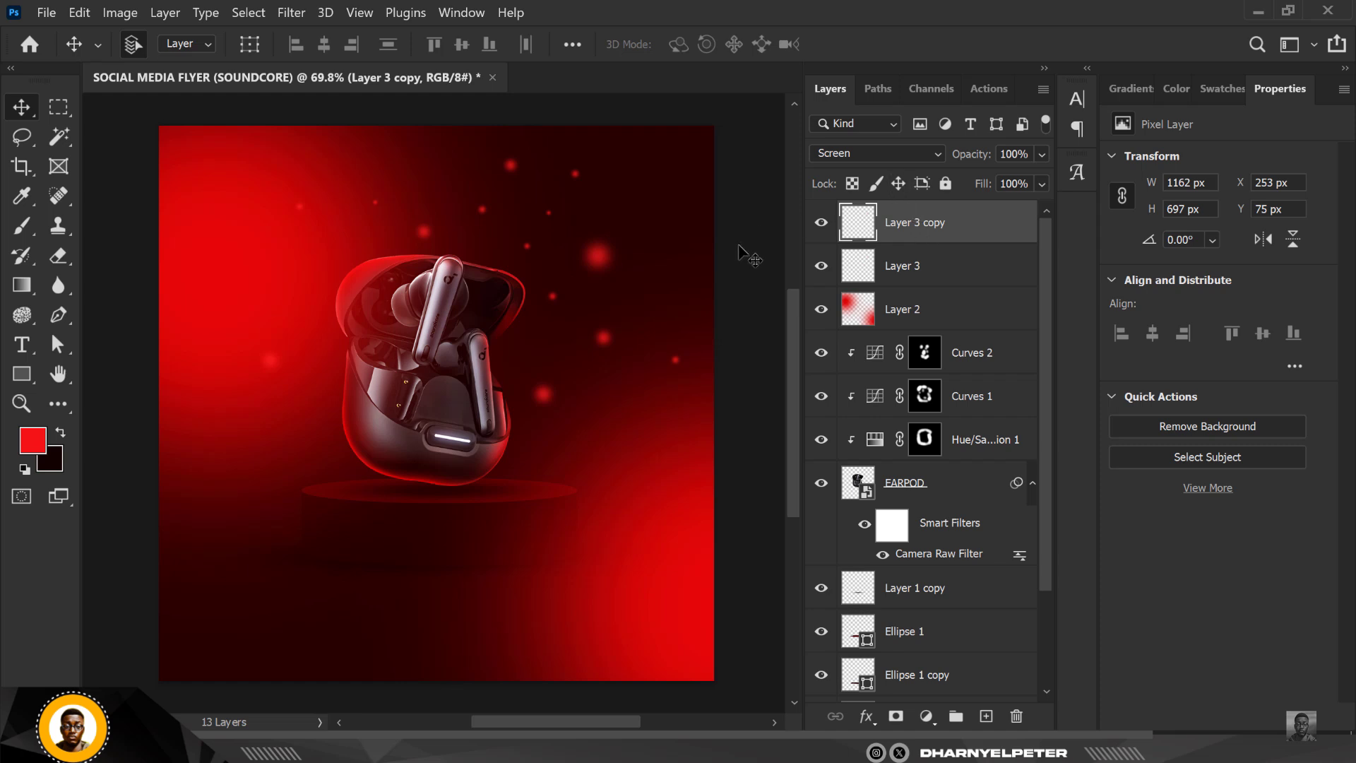
pyautogui.scroll(-1, 590, 244)
pyautogui.scroll(-1, 589, 239)
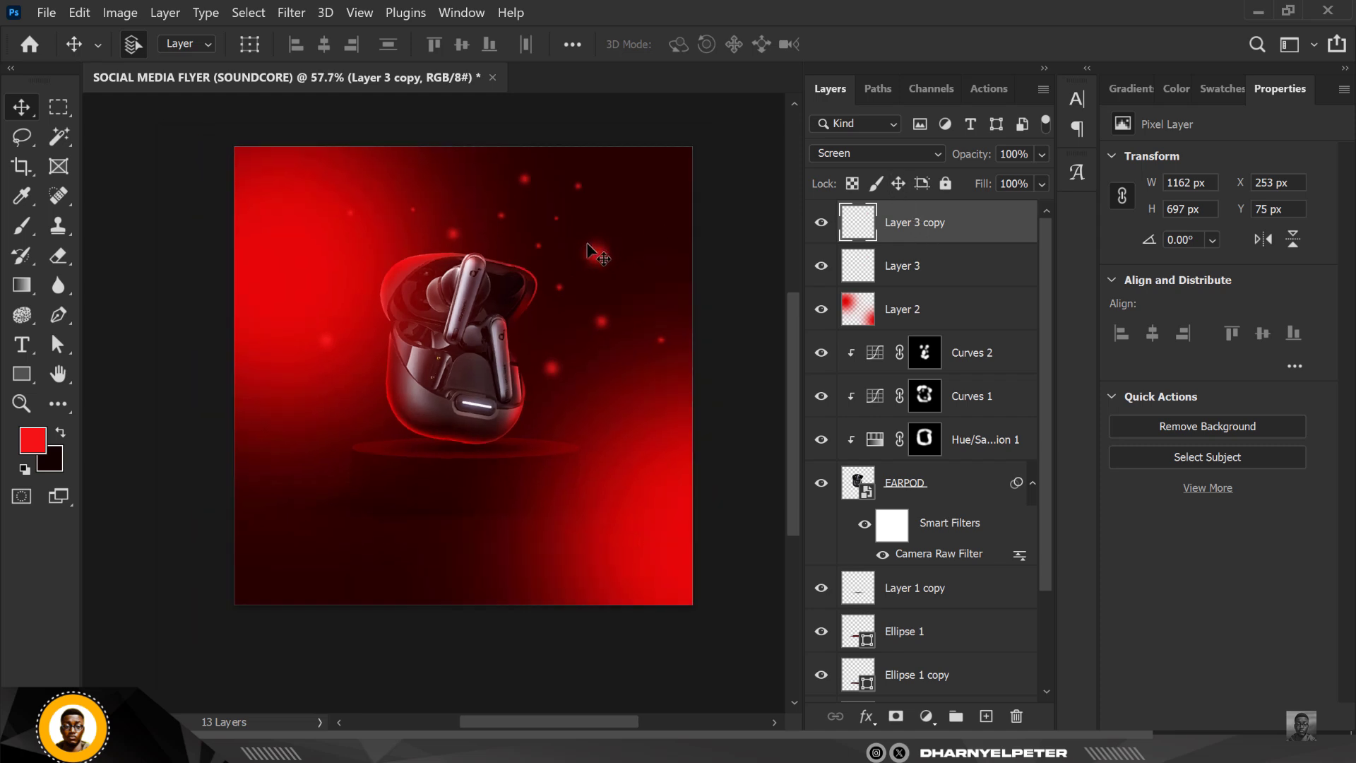
pyautogui.scroll(2, 597, 222)
pyautogui.scroll(1, 464, 286)
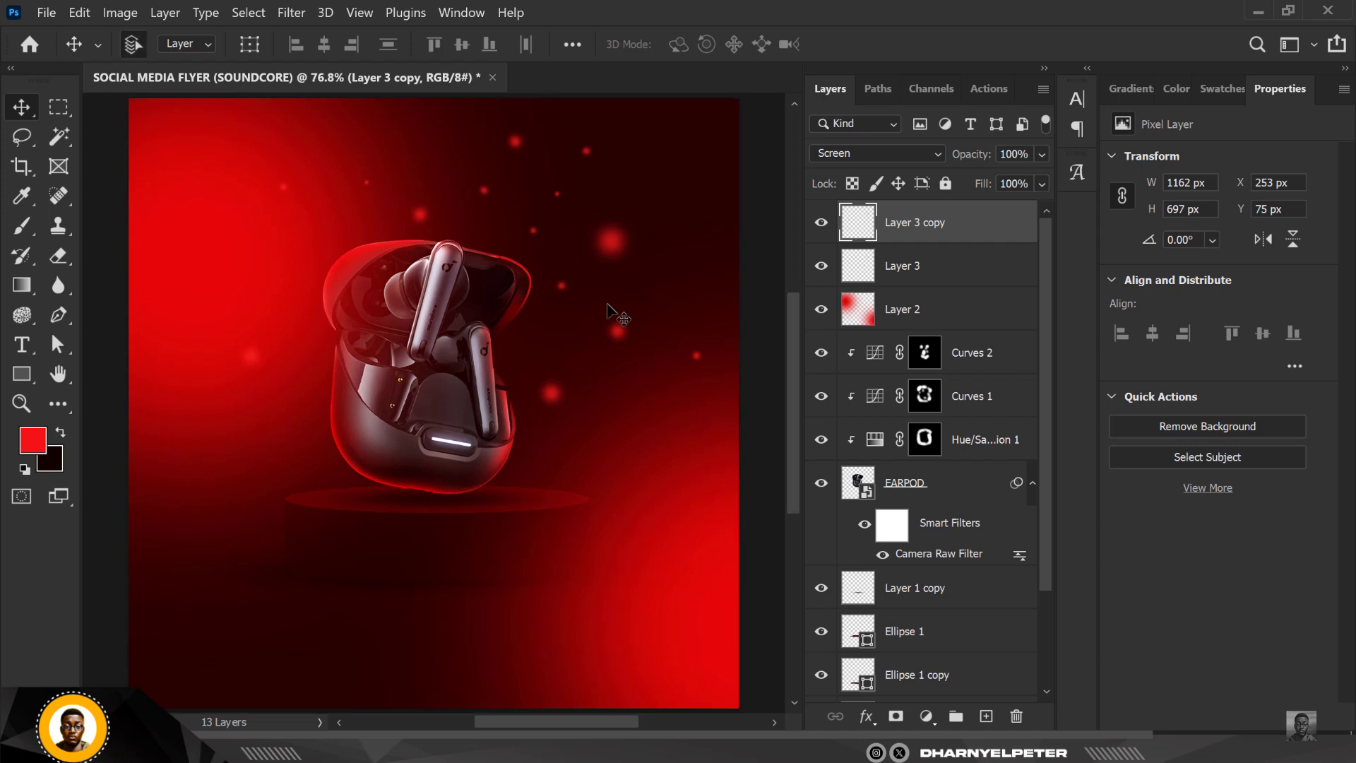
pyautogui.scroll(-1, 466, 304)
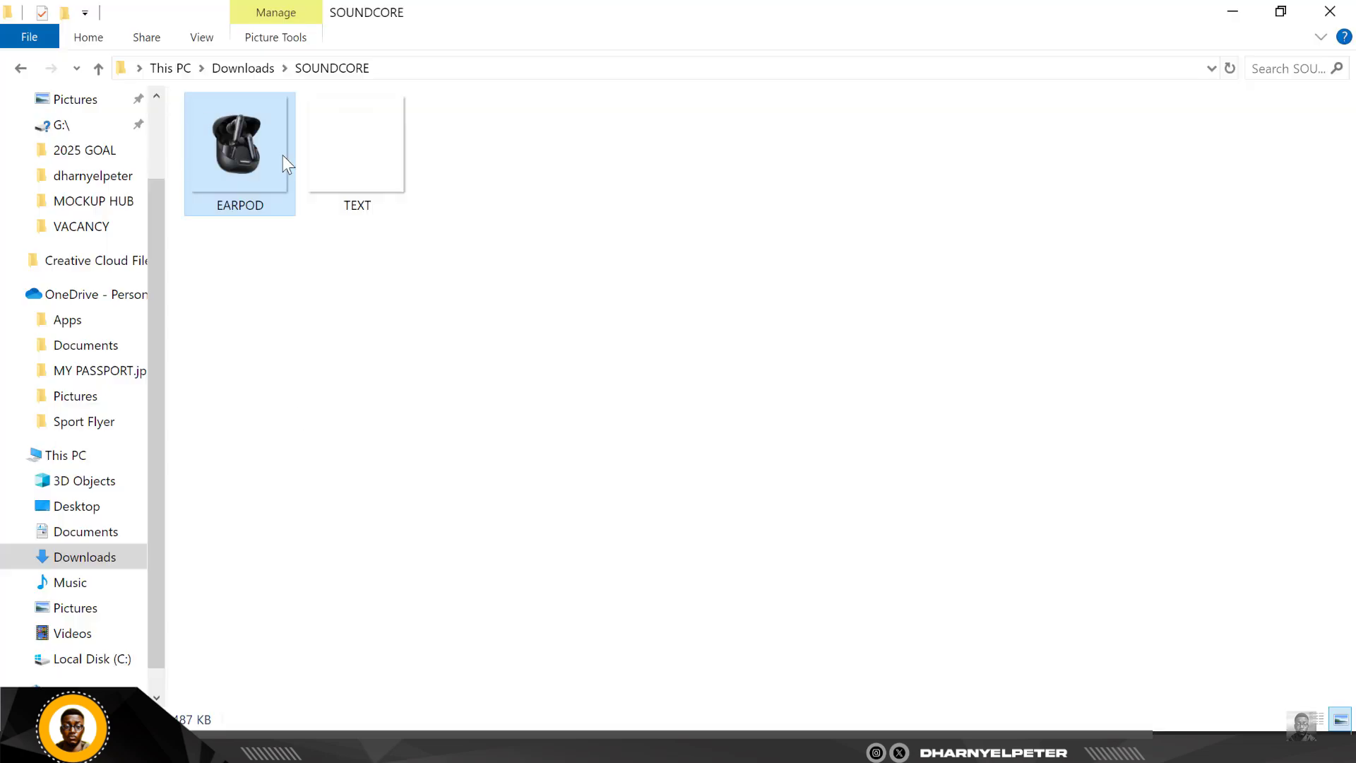
# Step: Place the TEXT file from File Explorer's SOUNDCORE folder into the Photoshop flyer at 100% scale, centered on the canvas
pyautogui.click(394, 175)
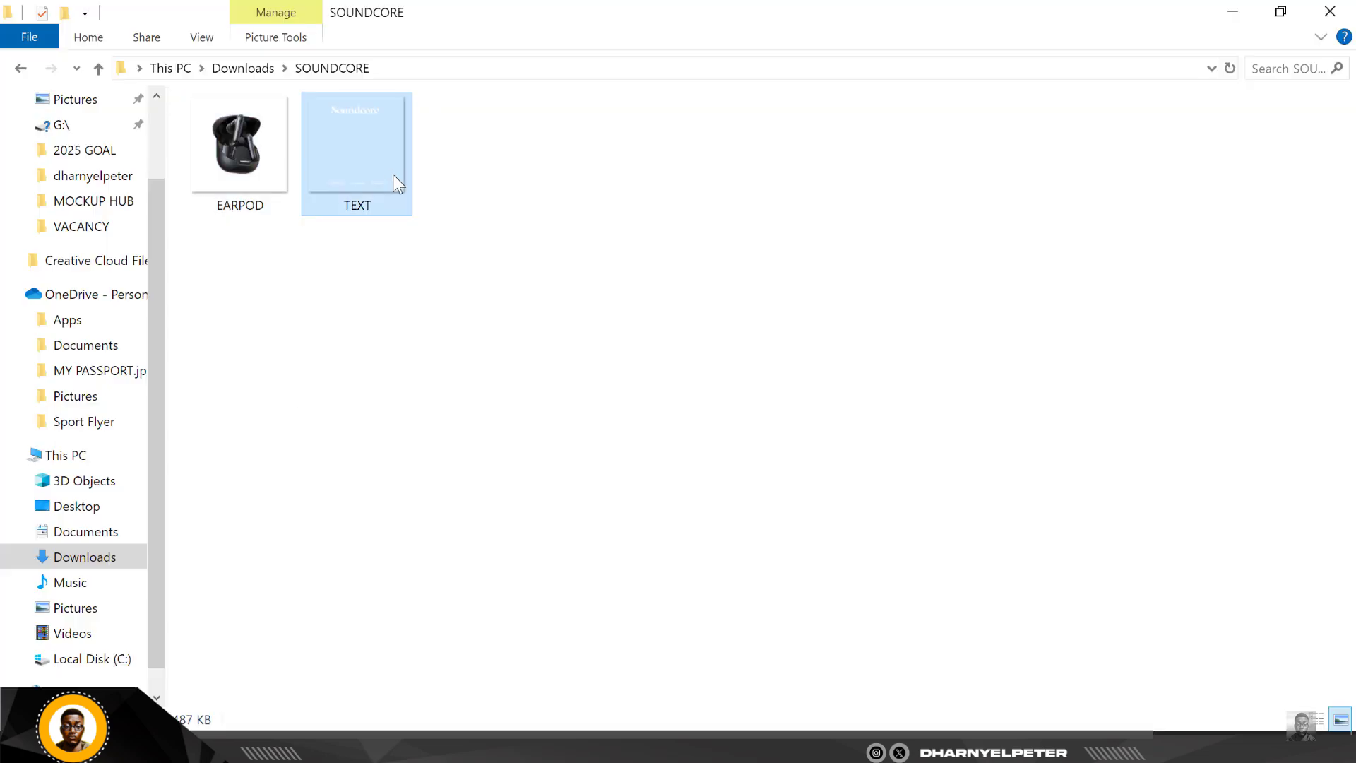
pyautogui.moveTo(356, 147); pyautogui.dragTo(521, 347)
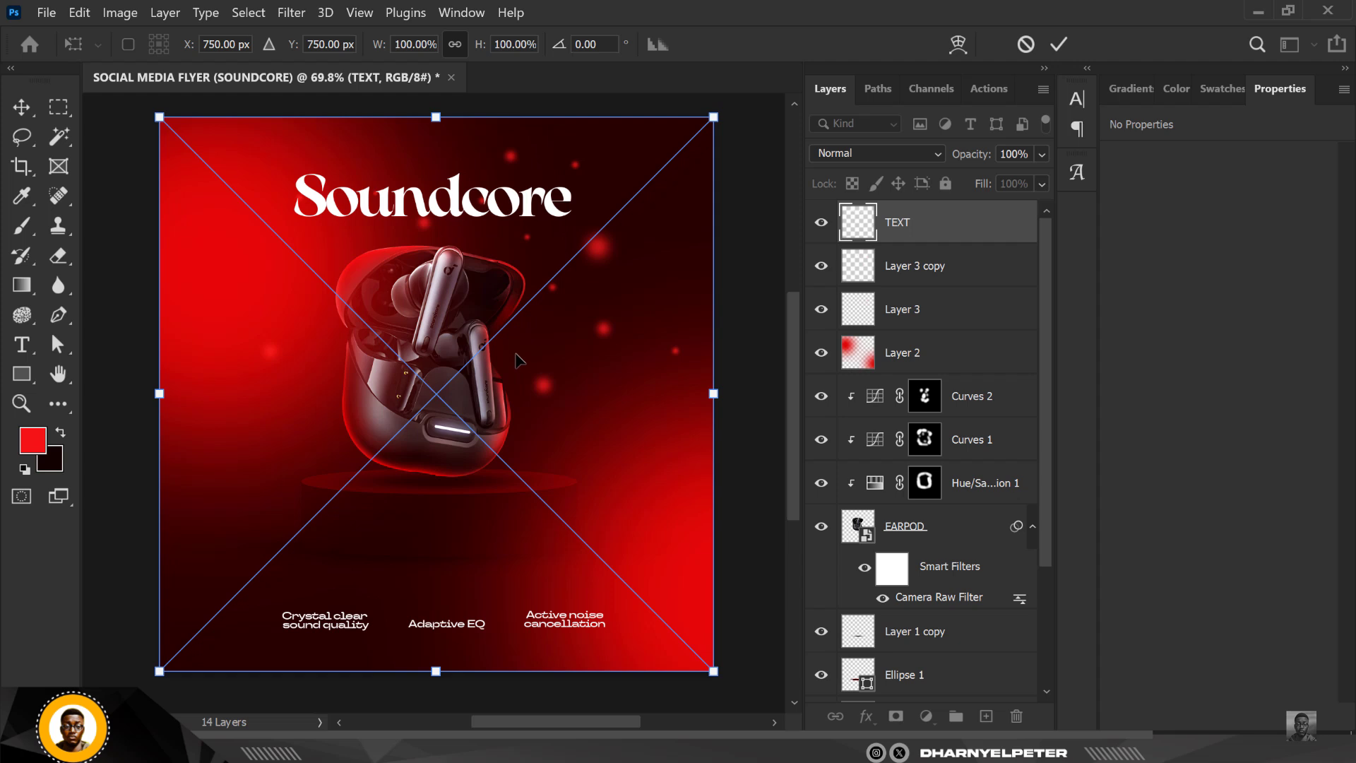
pyautogui.press('Return')
pyautogui.scroll(-1, 507, 346)
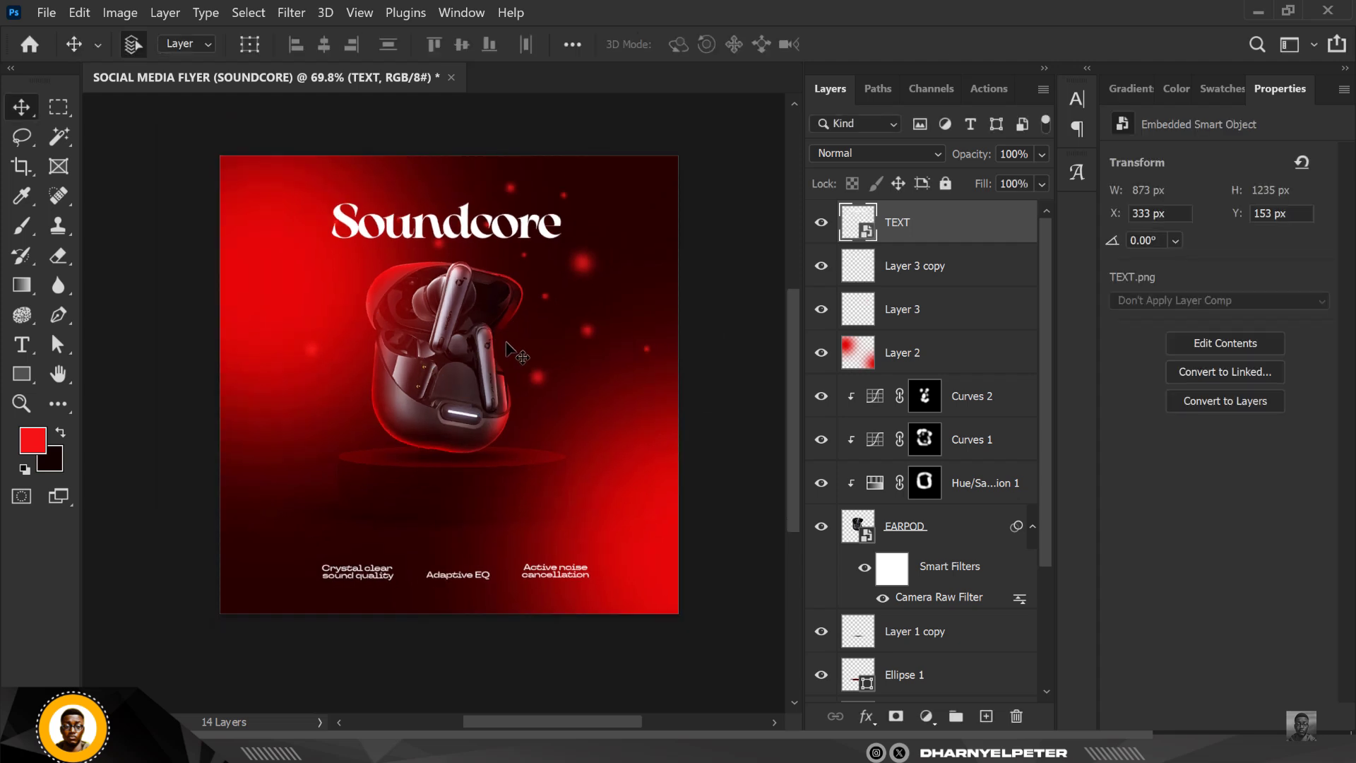
pyautogui.scroll(-1, 506, 343)
pyautogui.scroll(3, 507, 342)
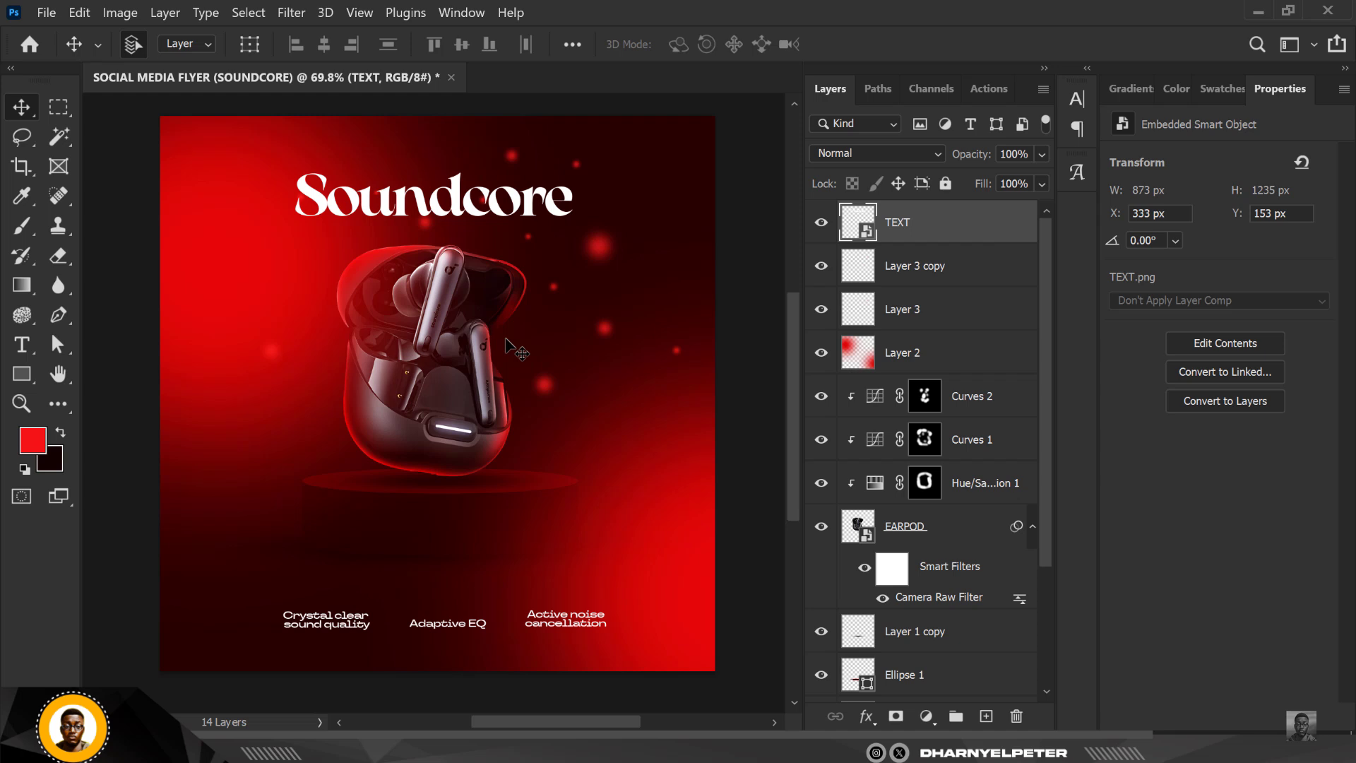
pyautogui.scroll(-1, 507, 347)
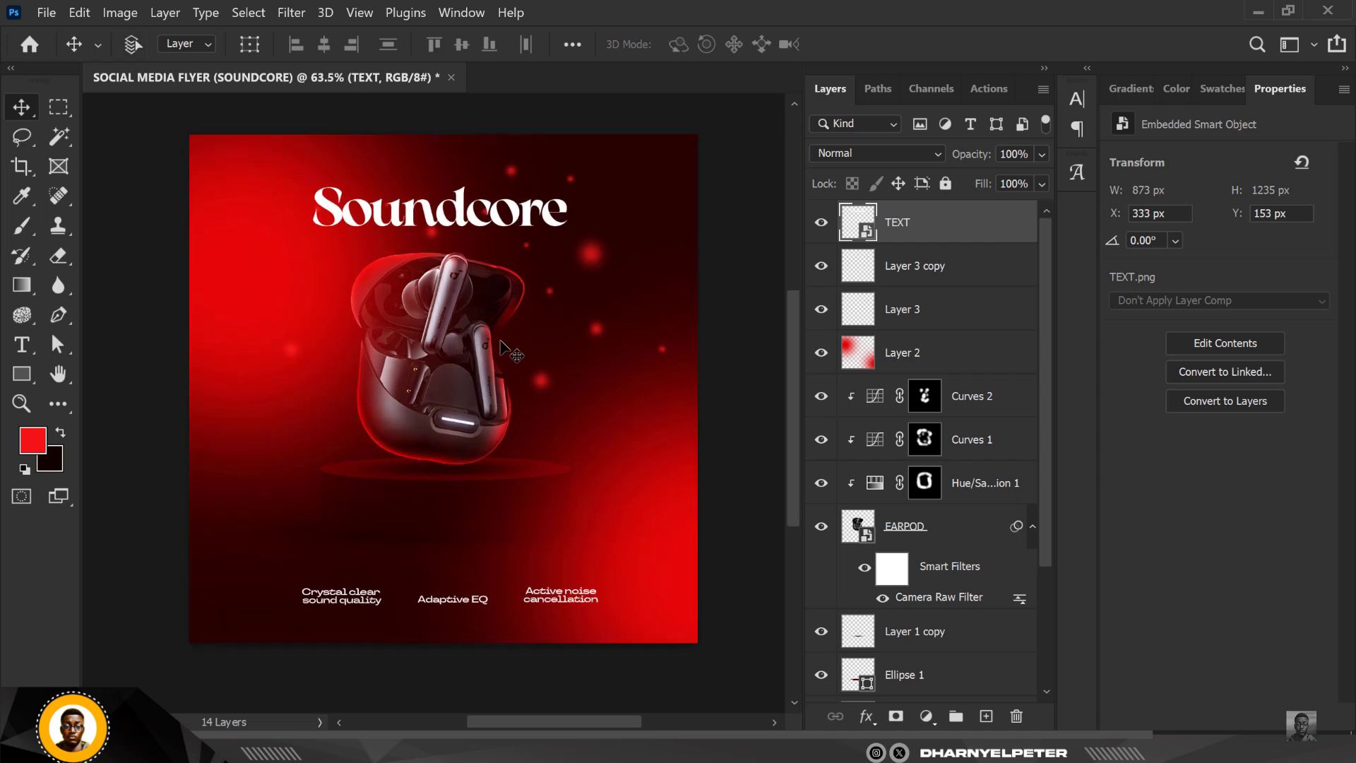
pyautogui.scroll(2, 500, 341)
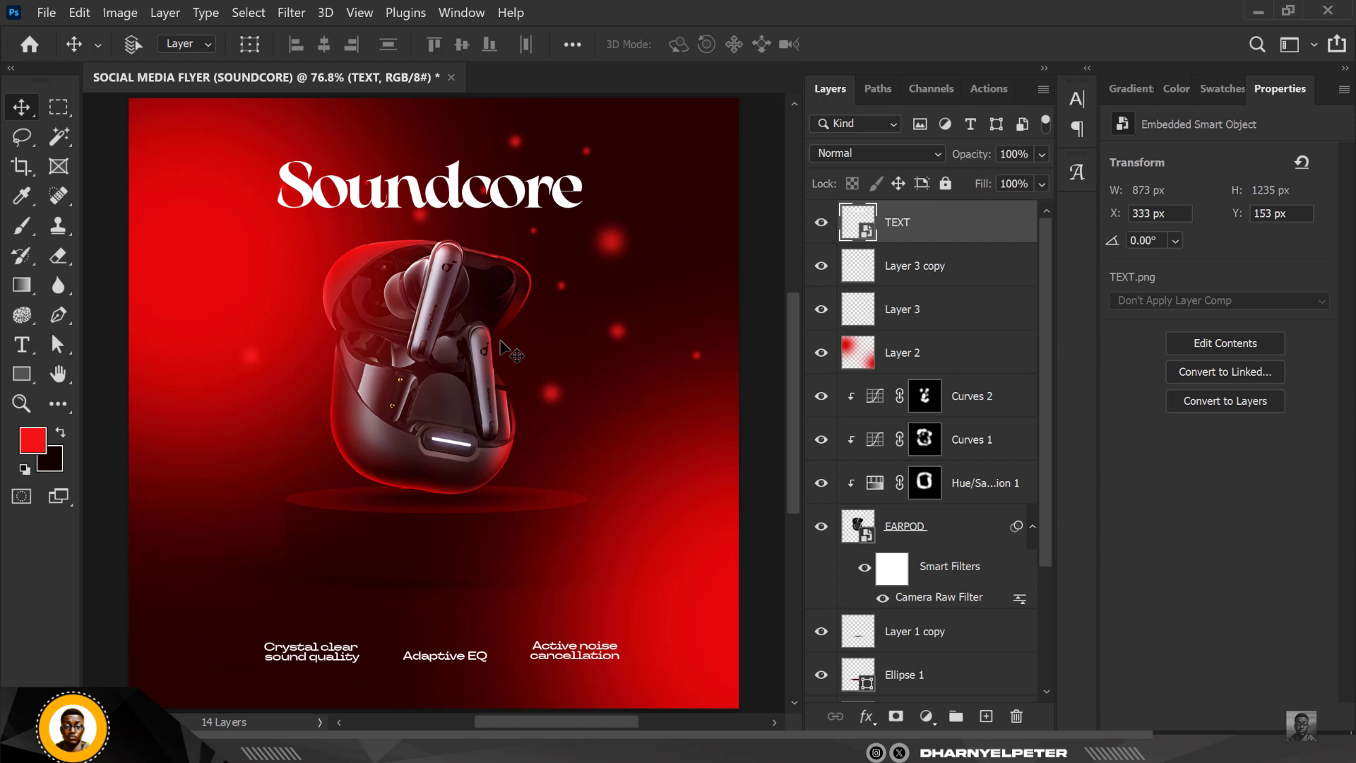
# Step: Merge Layer 3 and Layer 3 copy into a single particle layer and add a layer mask to it
pyautogui.click(929, 272)
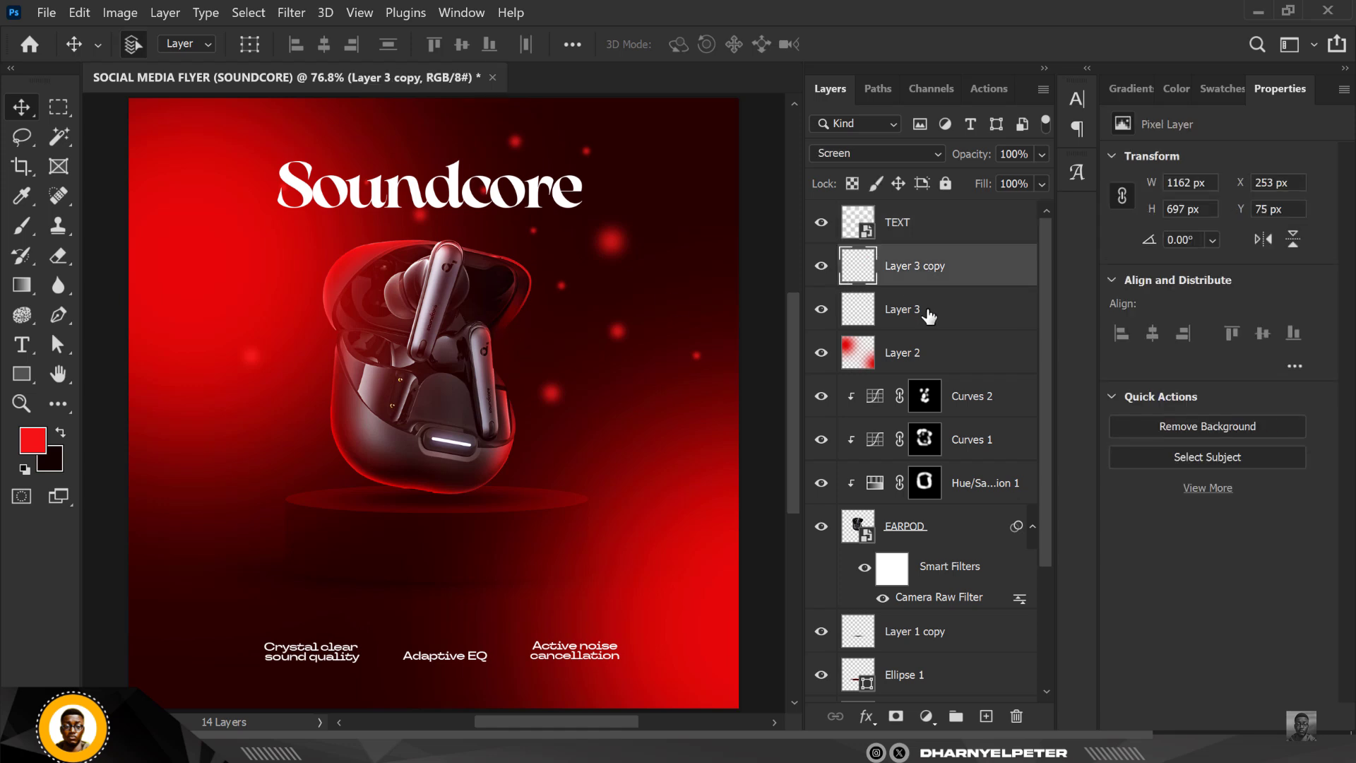
pyautogui.keyDown('shift'); pyautogui.click(929, 311); pyautogui.keyUp('shift')
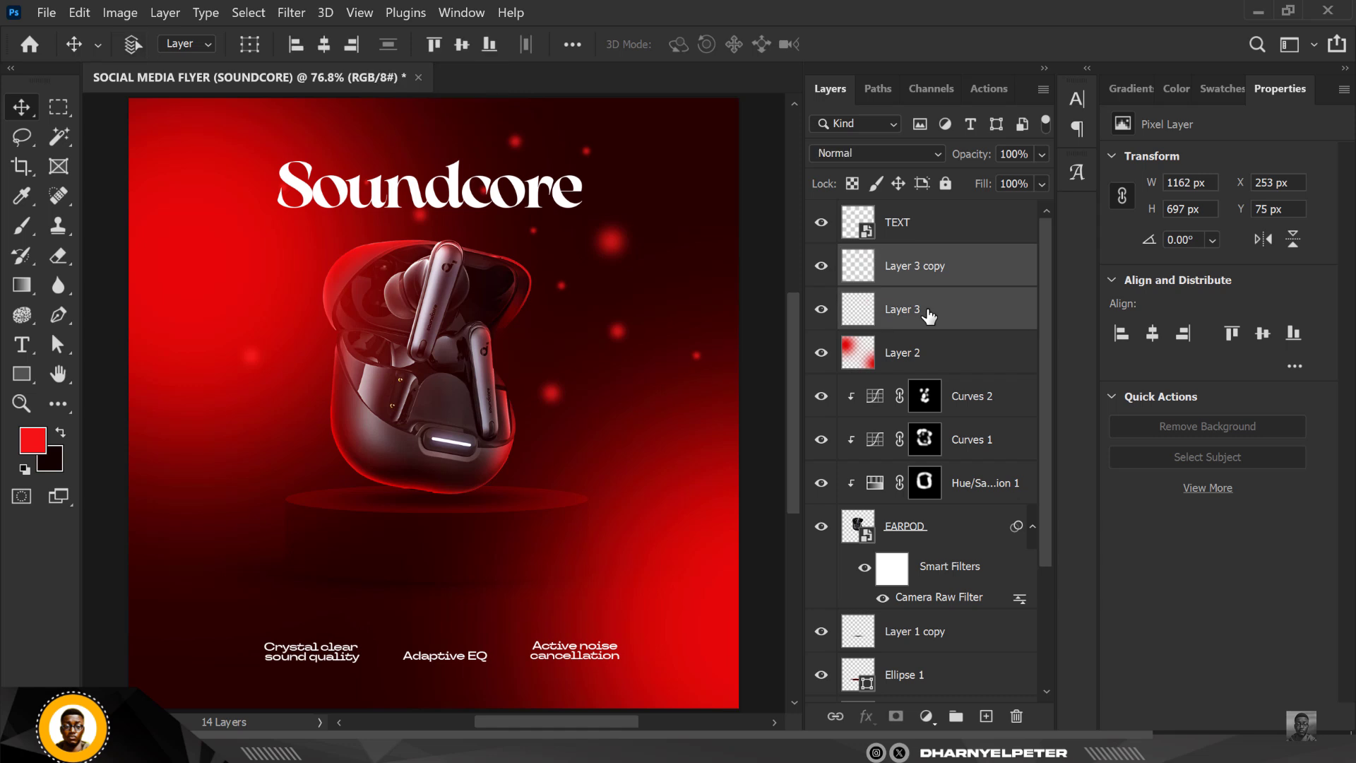
pyautogui.hotkey('ctrl', 'e')
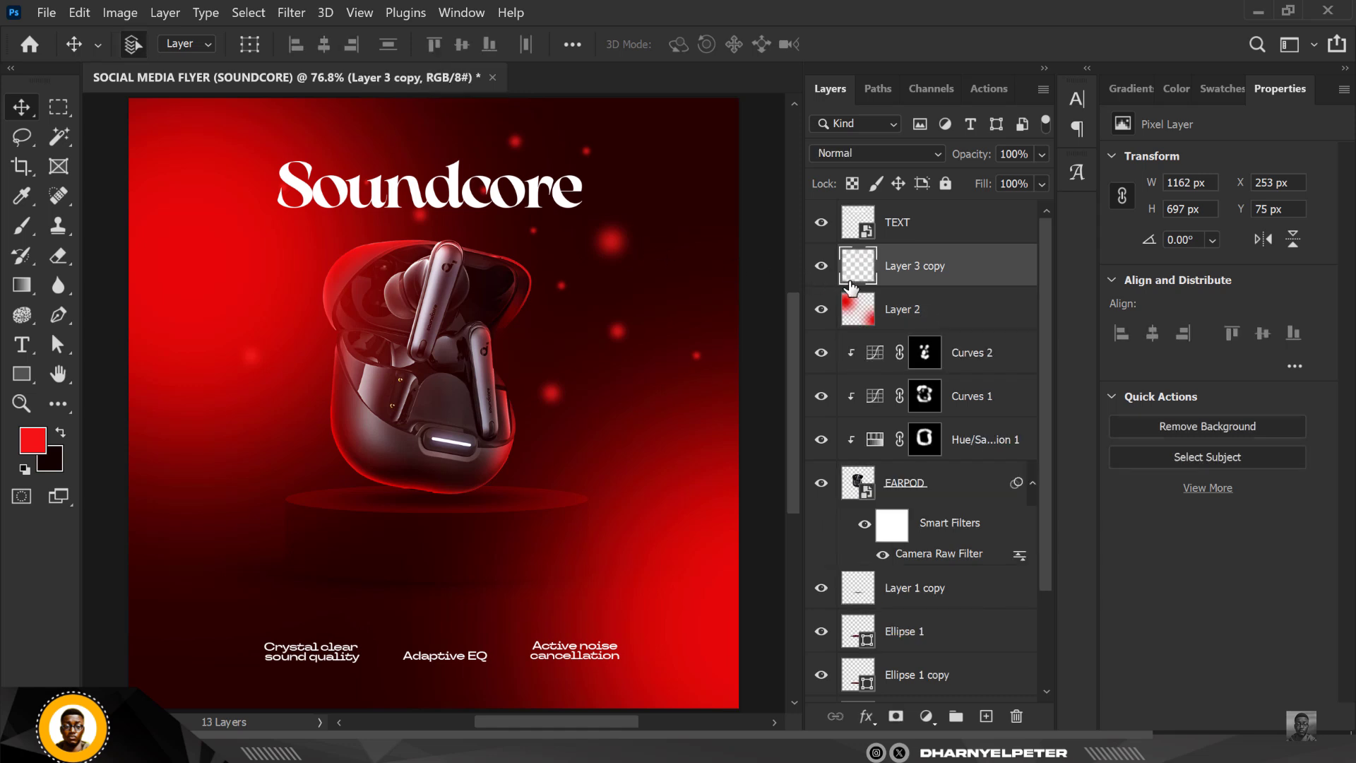
pyautogui.click(896, 718)
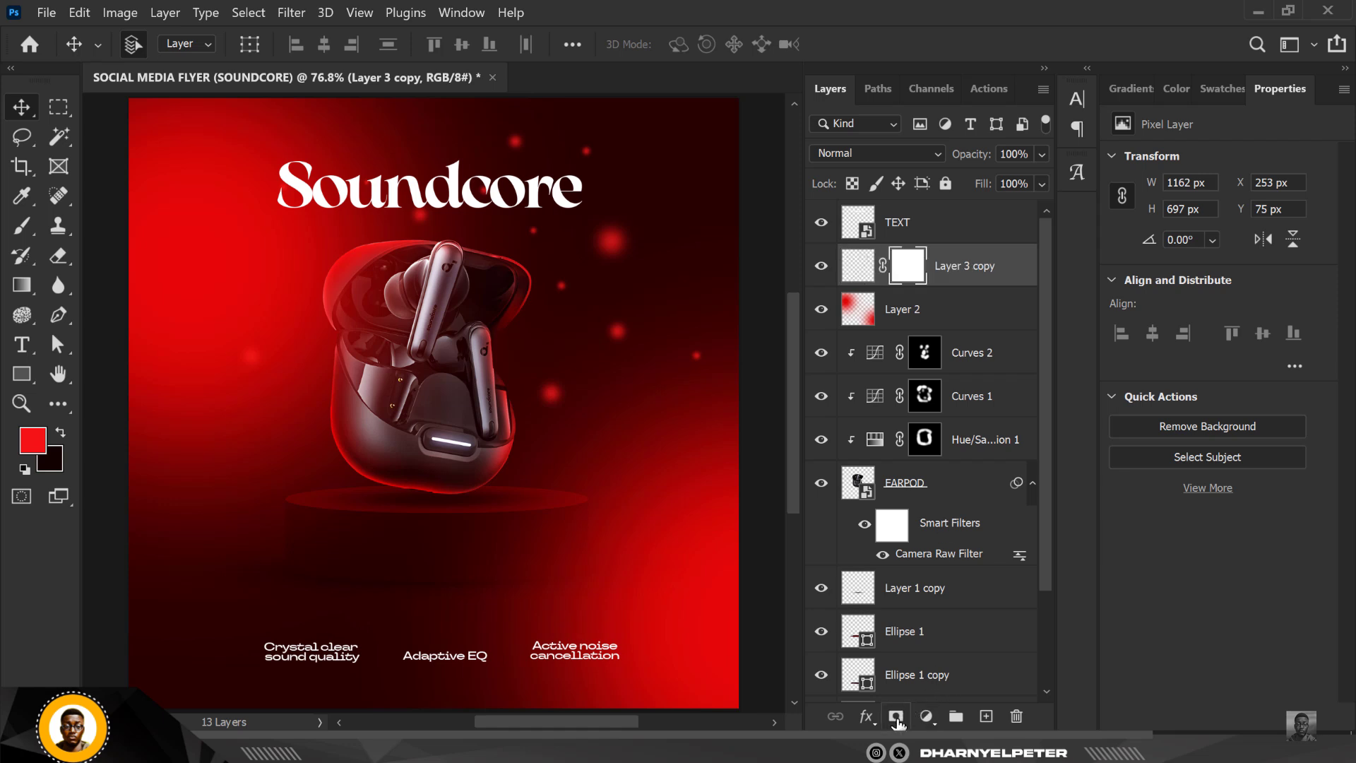
# Step: Mask out the red particles touching the Soundcore title and the top of the earbud case with a soft black 125 px brush
pyautogui.click(22, 226)
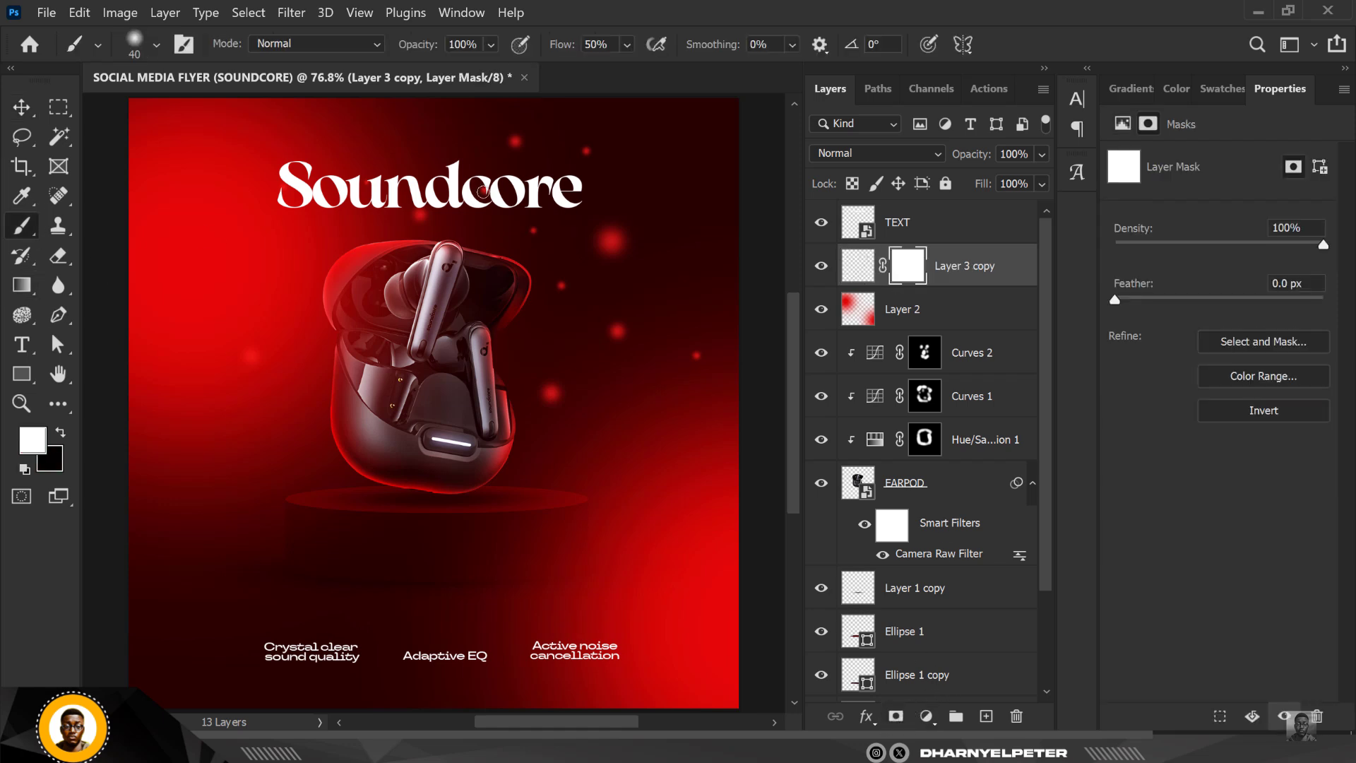
pyautogui.click(69, 435)
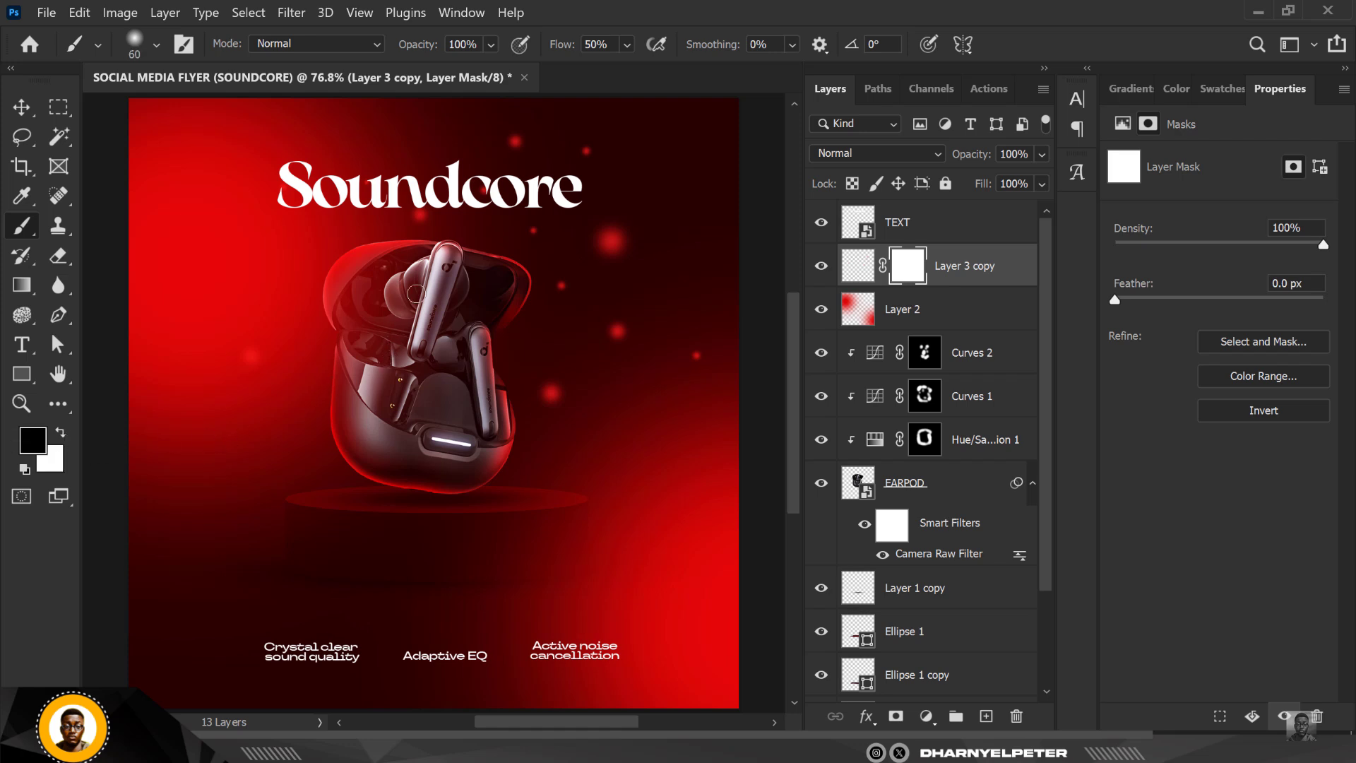
pyautogui.press(']')
pyautogui.press(']')
pyautogui.press(']')
pyautogui.press(']')
pyautogui.press(']')
pyautogui.press(']')
pyautogui.press(']')
pyautogui.click(516, 147)
pyautogui.click(470, 246)
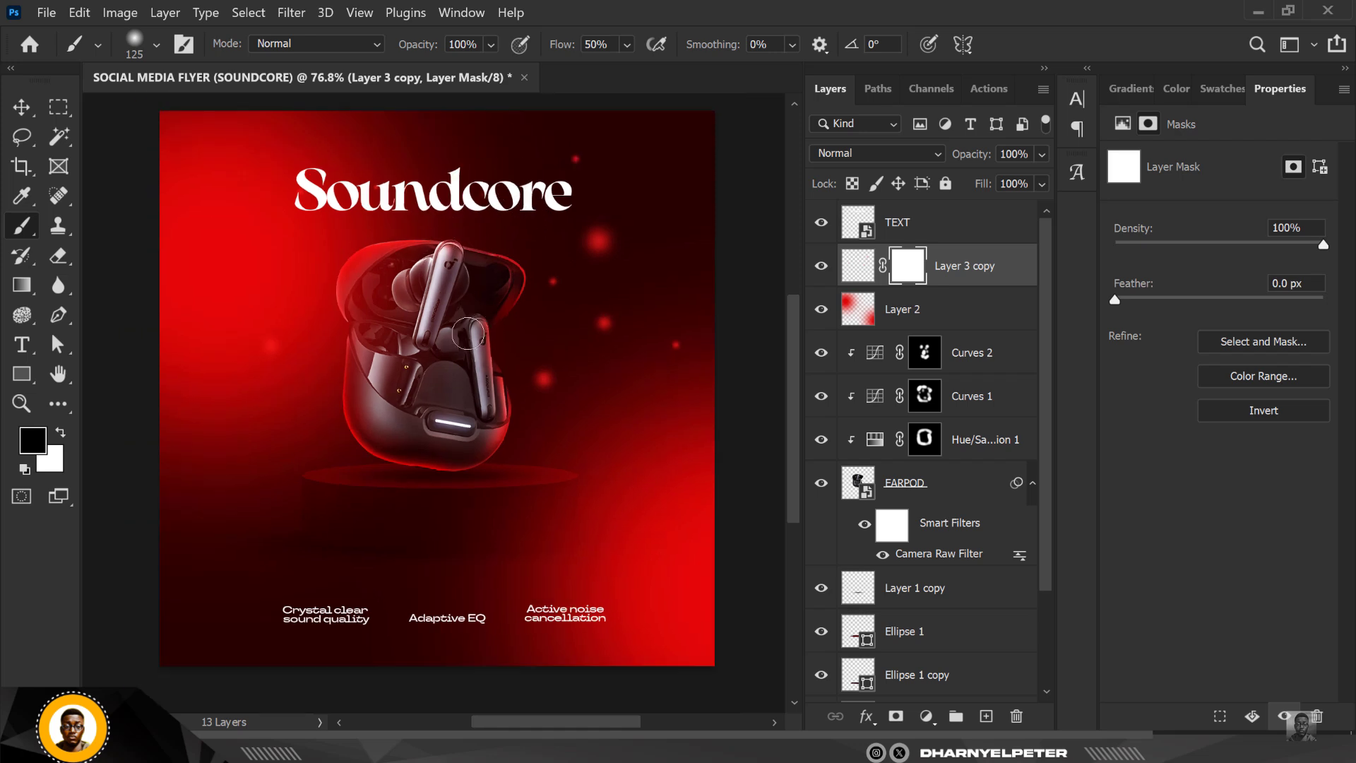
pyautogui.scroll(-3, 466, 251)
pyautogui.scroll(2, 462, 262)
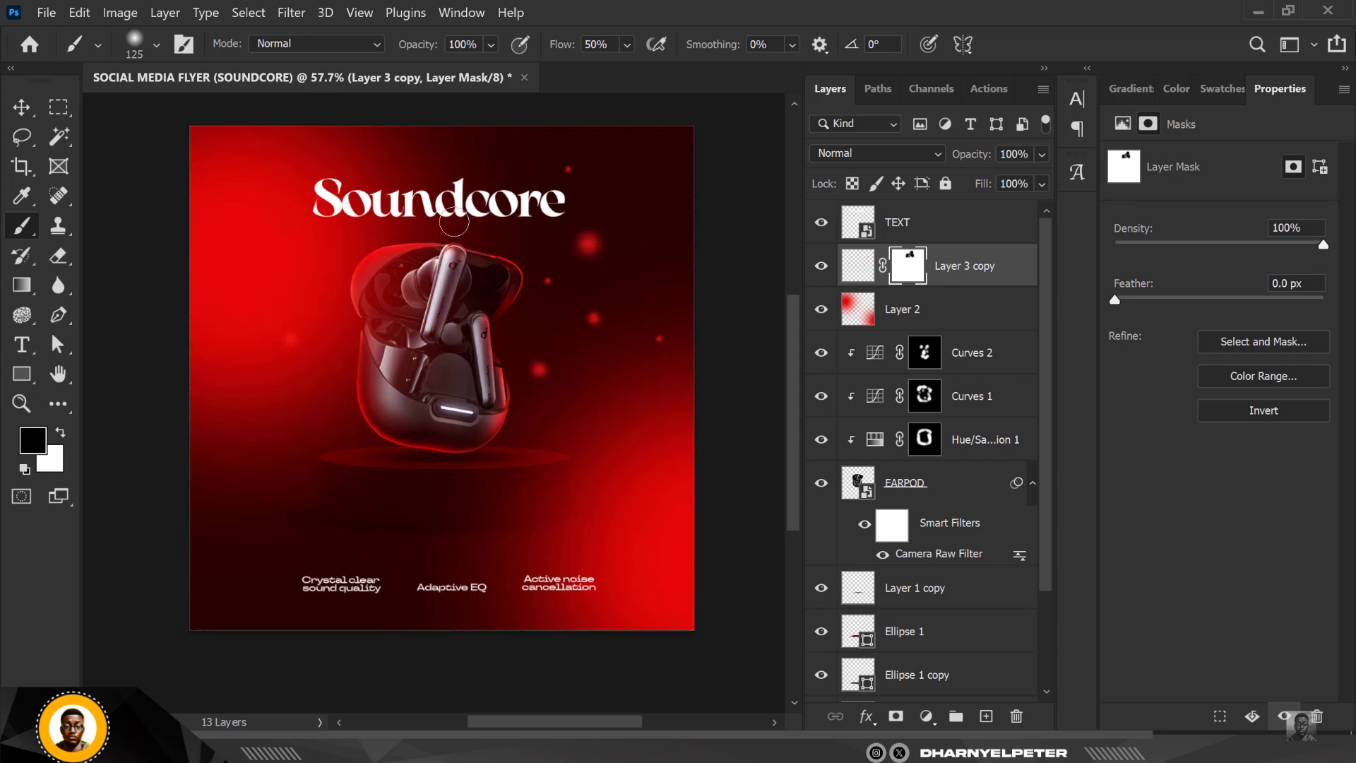
pyautogui.scroll(-1, 449, 304)
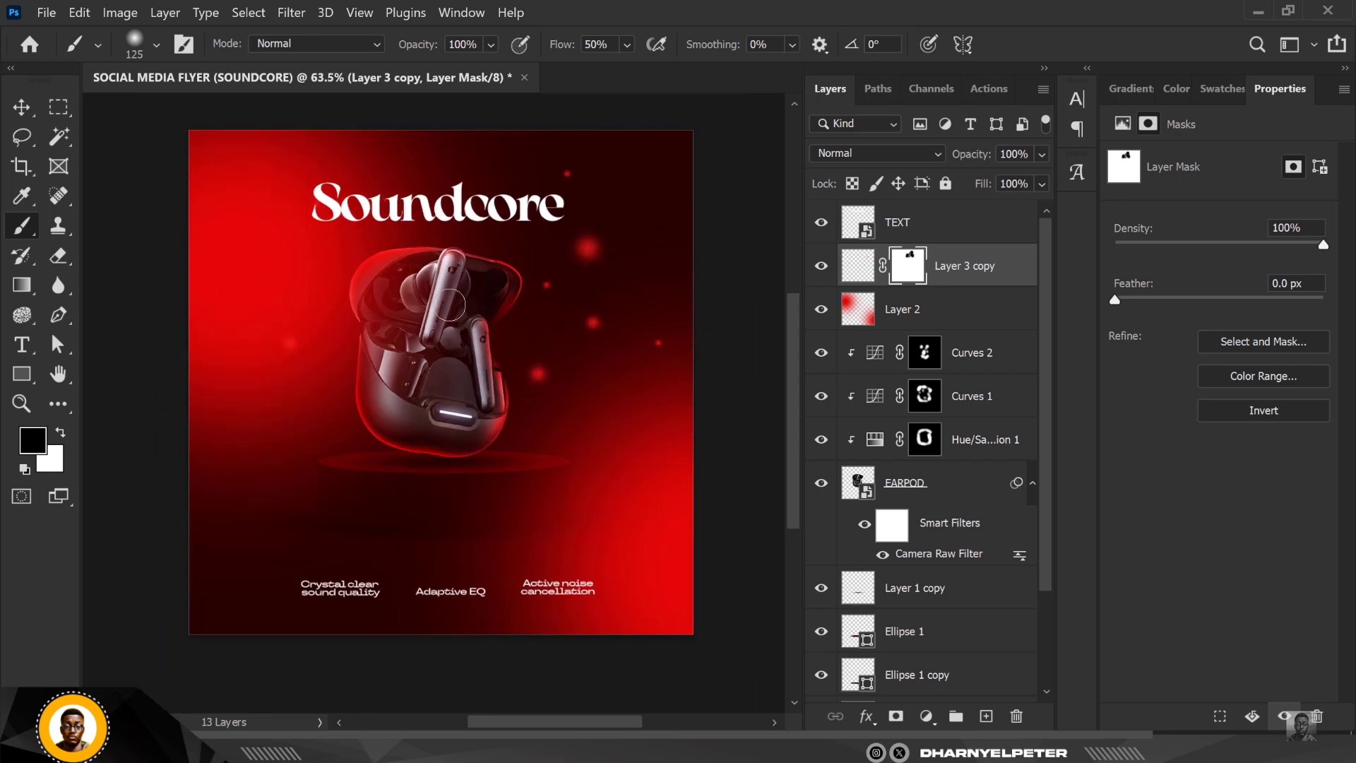
pyautogui.click(21, 107)
pyautogui.scroll(1, 354, 328)
pyautogui.scroll(-1, 351, 326)
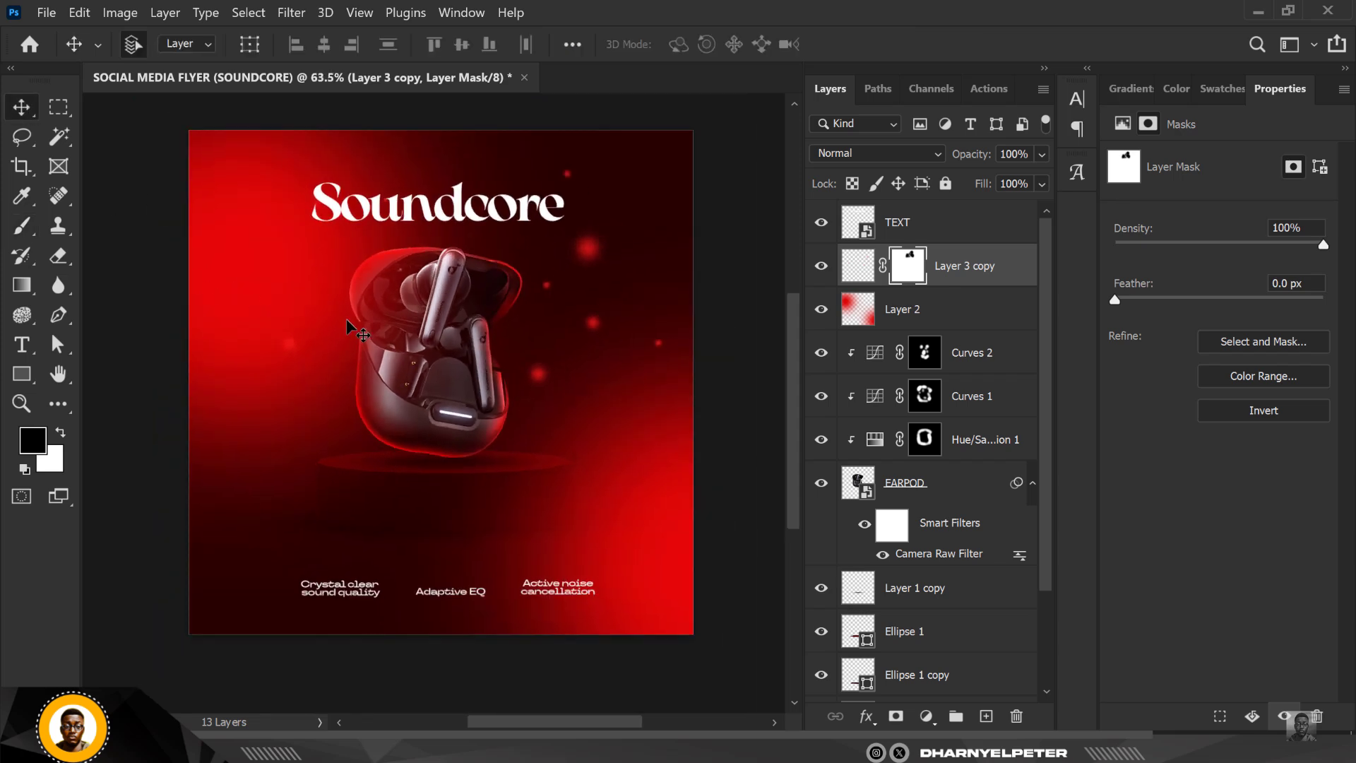
# Step: Add a Color Balance adjustment layer above the TEXT layer and set its Shadows Yellow–Blue value to +8
pyautogui.click(952, 228)
pyautogui.click(924, 717)
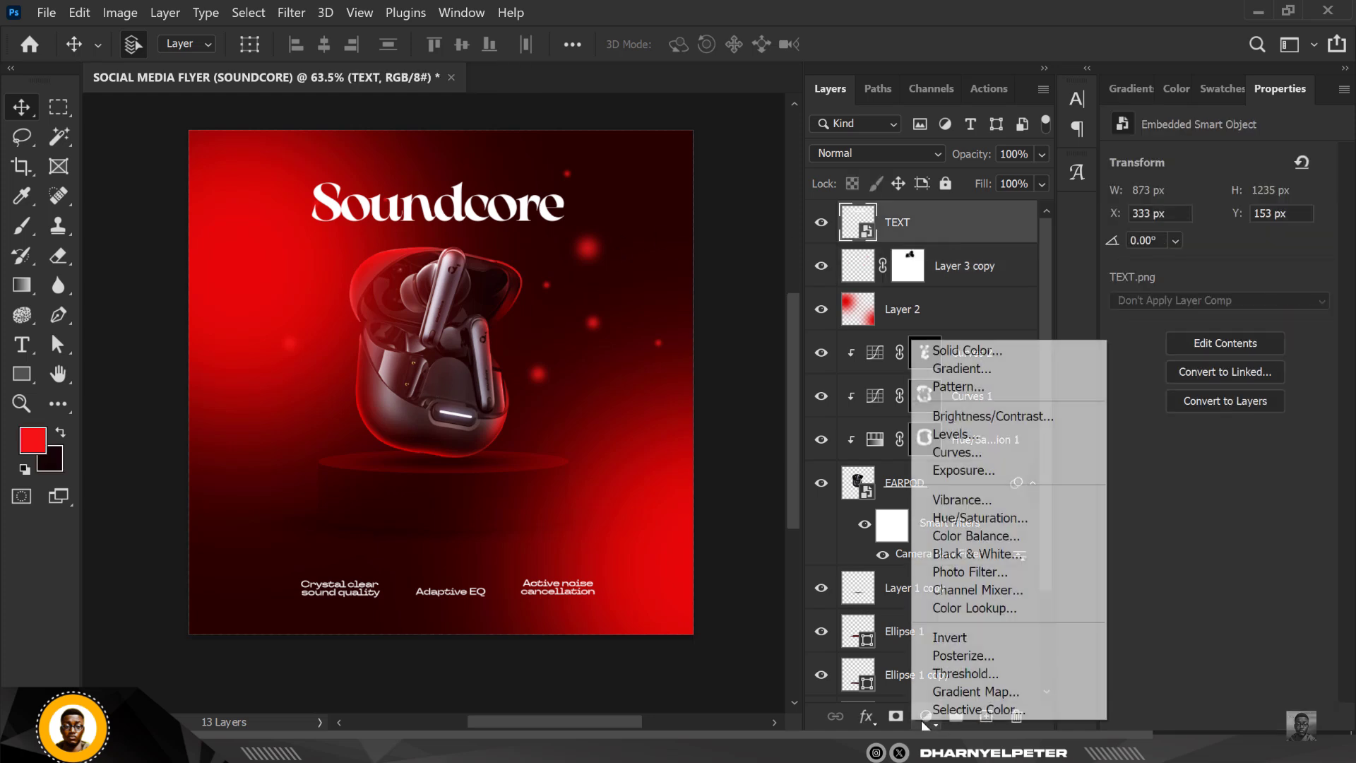
pyautogui.press('Escape')
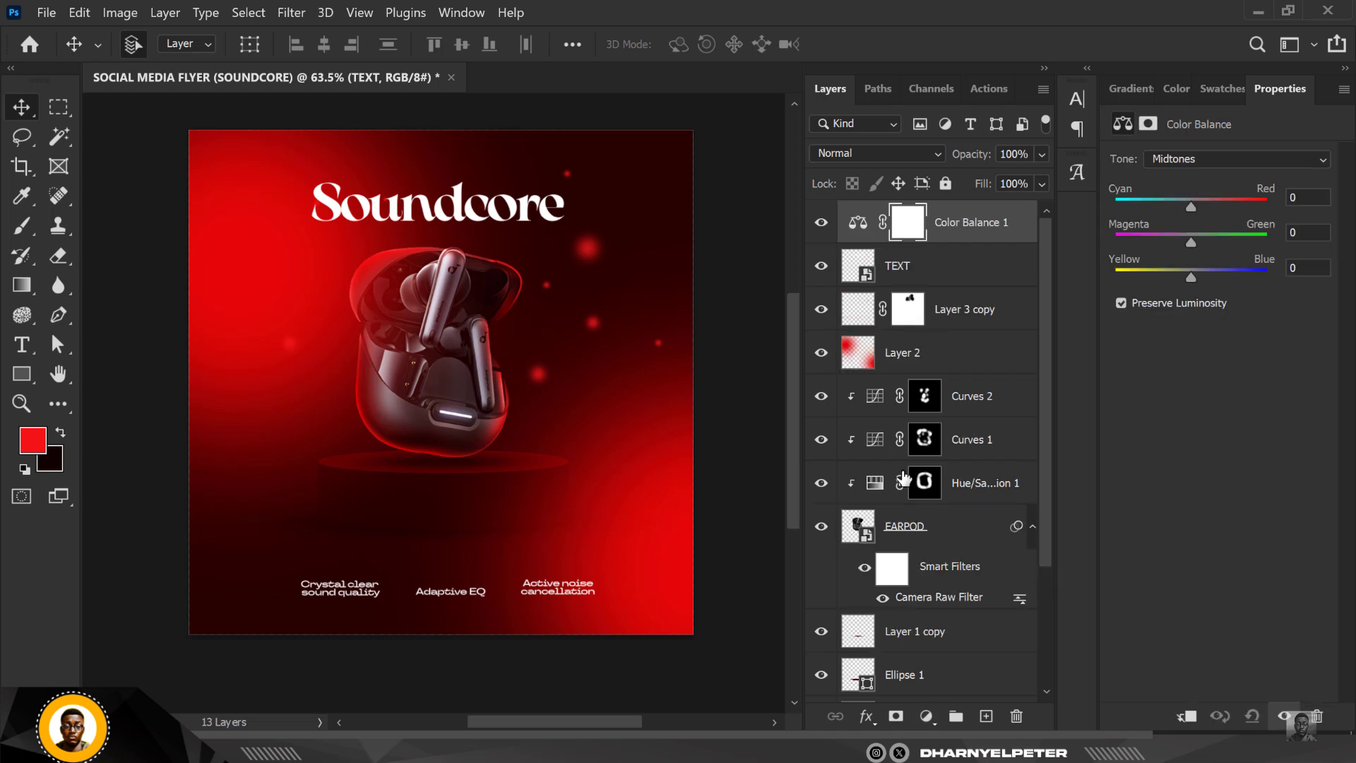
pyautogui.click(1226, 159)
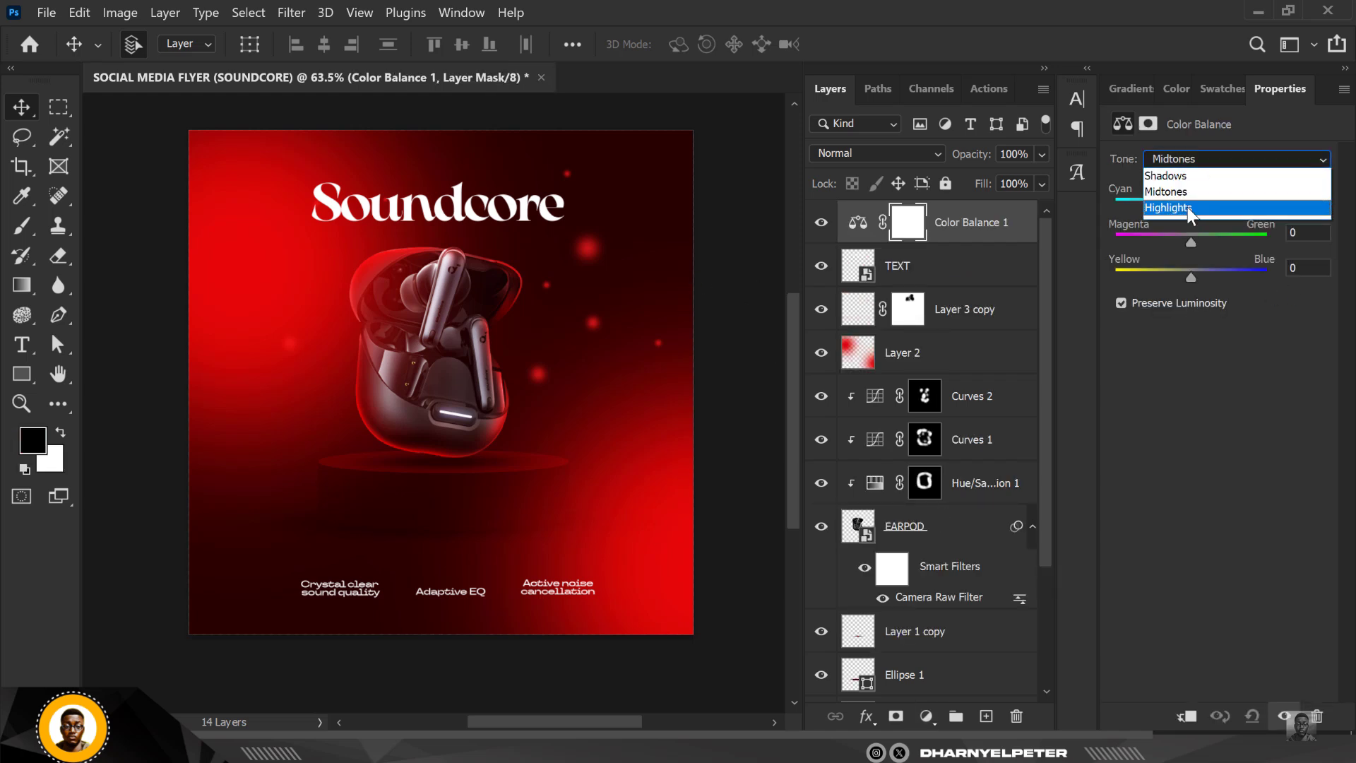
pyautogui.click(1187, 174)
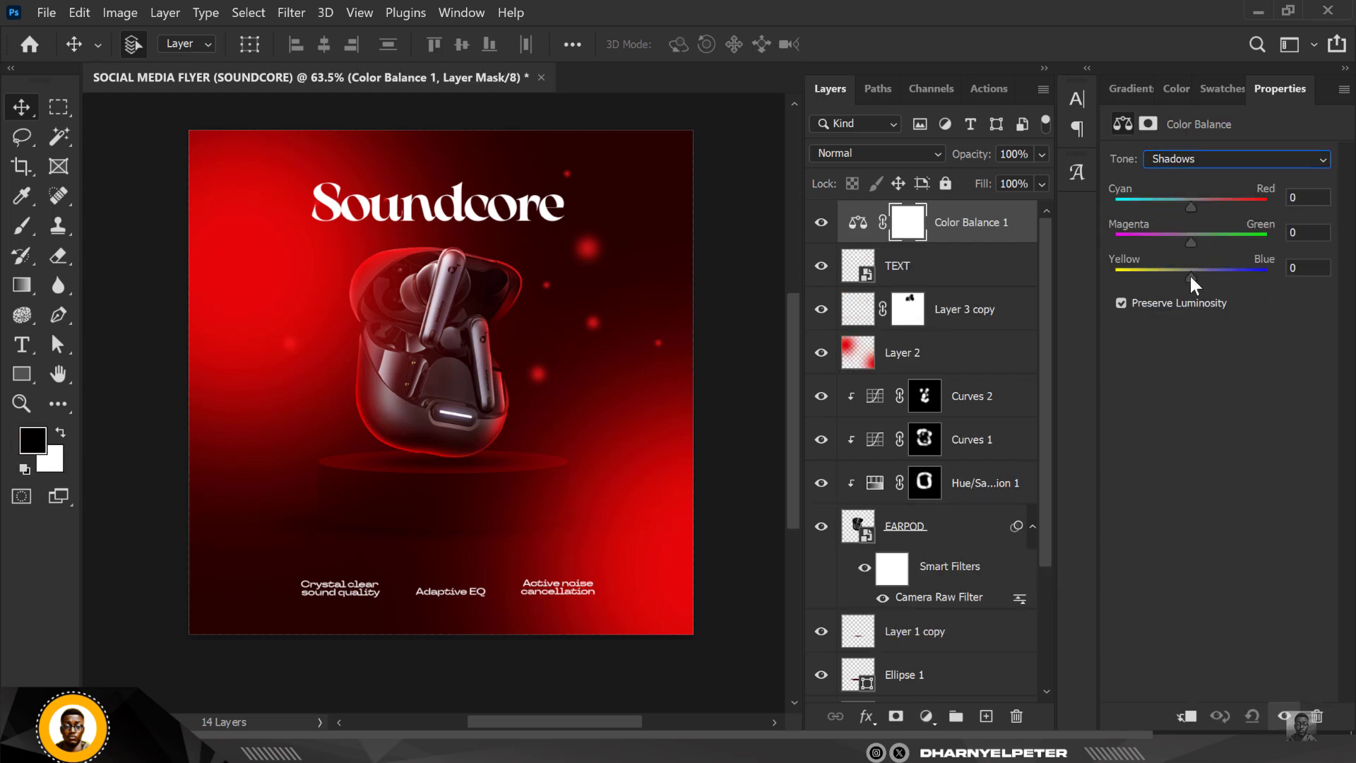
pyautogui.moveTo(1189, 273); pyautogui.dragTo(1196, 274)
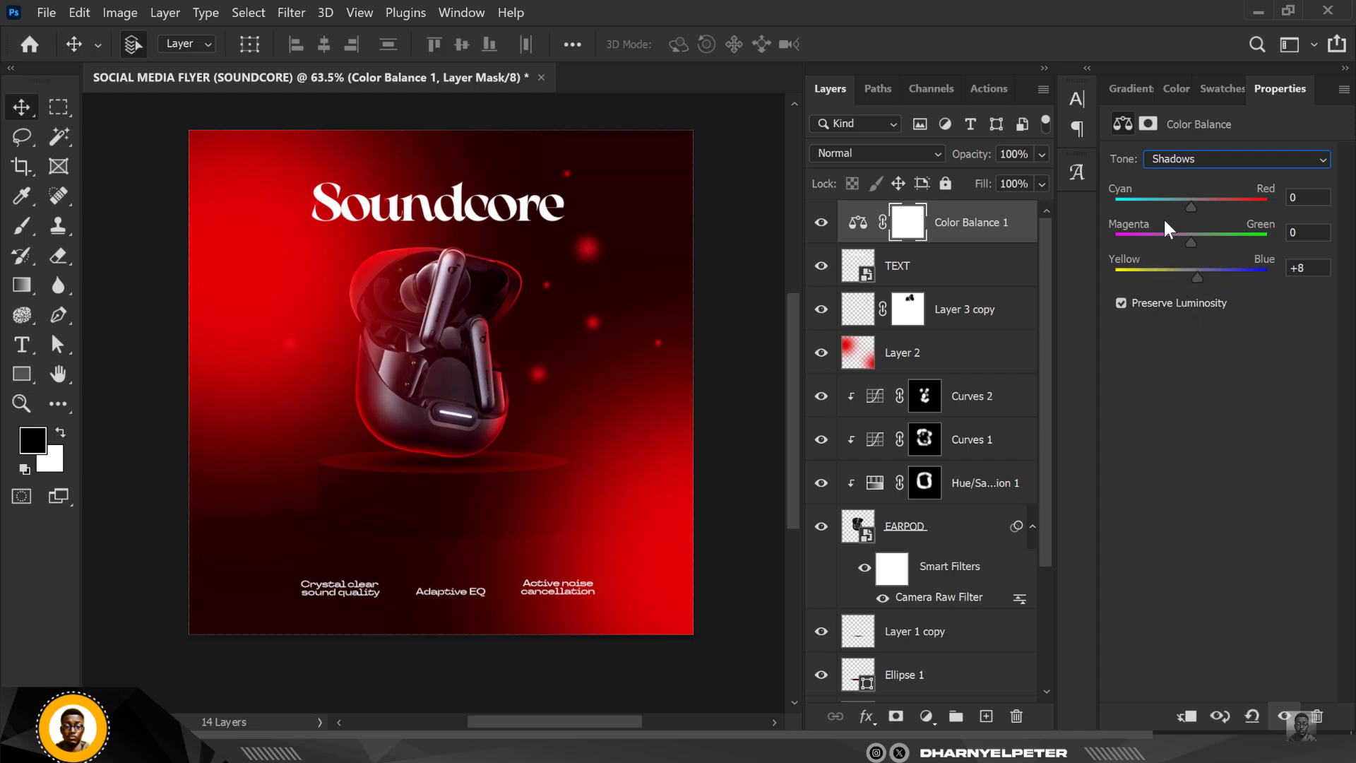
# Step: Shift the Highlights of the Color Balance adjustment toward red
pyautogui.click(1210, 154)
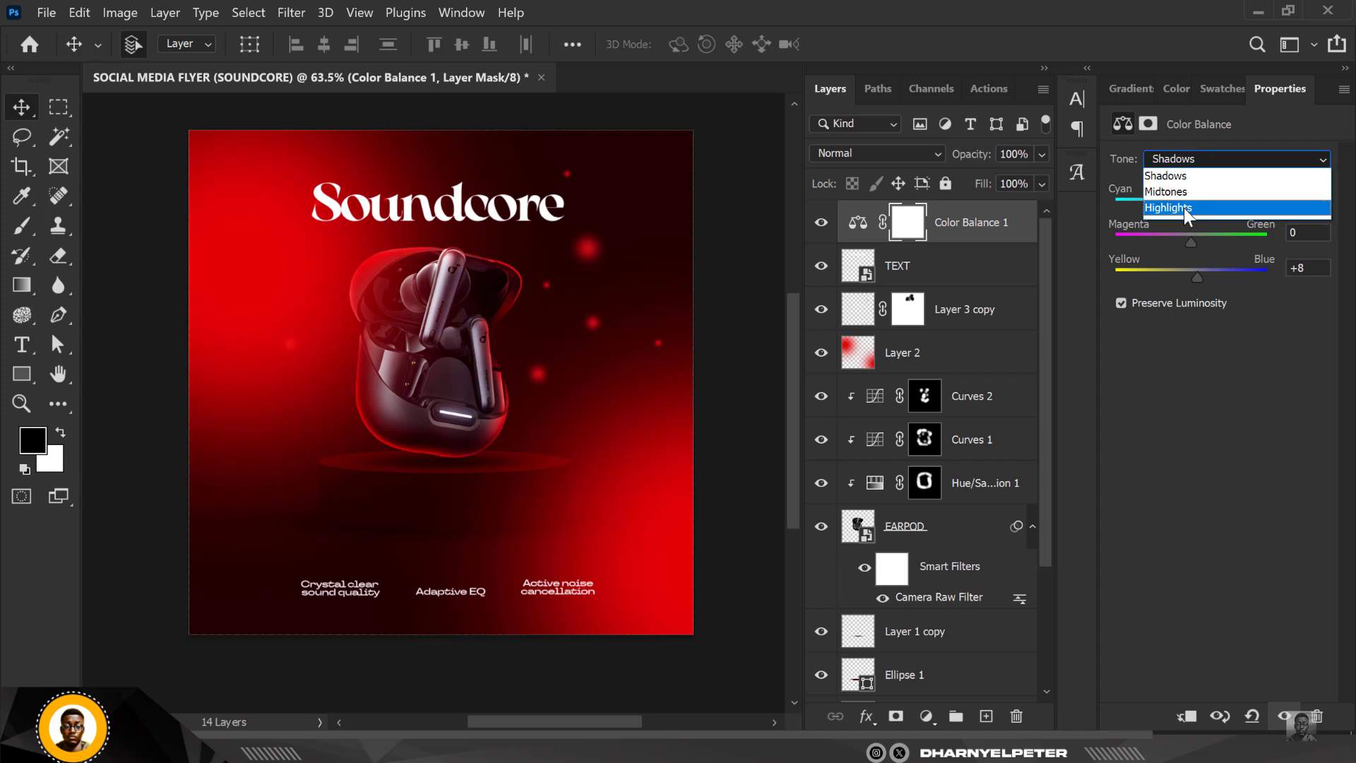
pyautogui.click(1183, 206)
pyautogui.moveTo(1193, 207); pyautogui.dragTo(1214, 205)
# Step: Set the Color Balance Midtones to Cyan–Red +15 and Yellow–Blue -11, then deselect the layer
pyautogui.click(1187, 158)
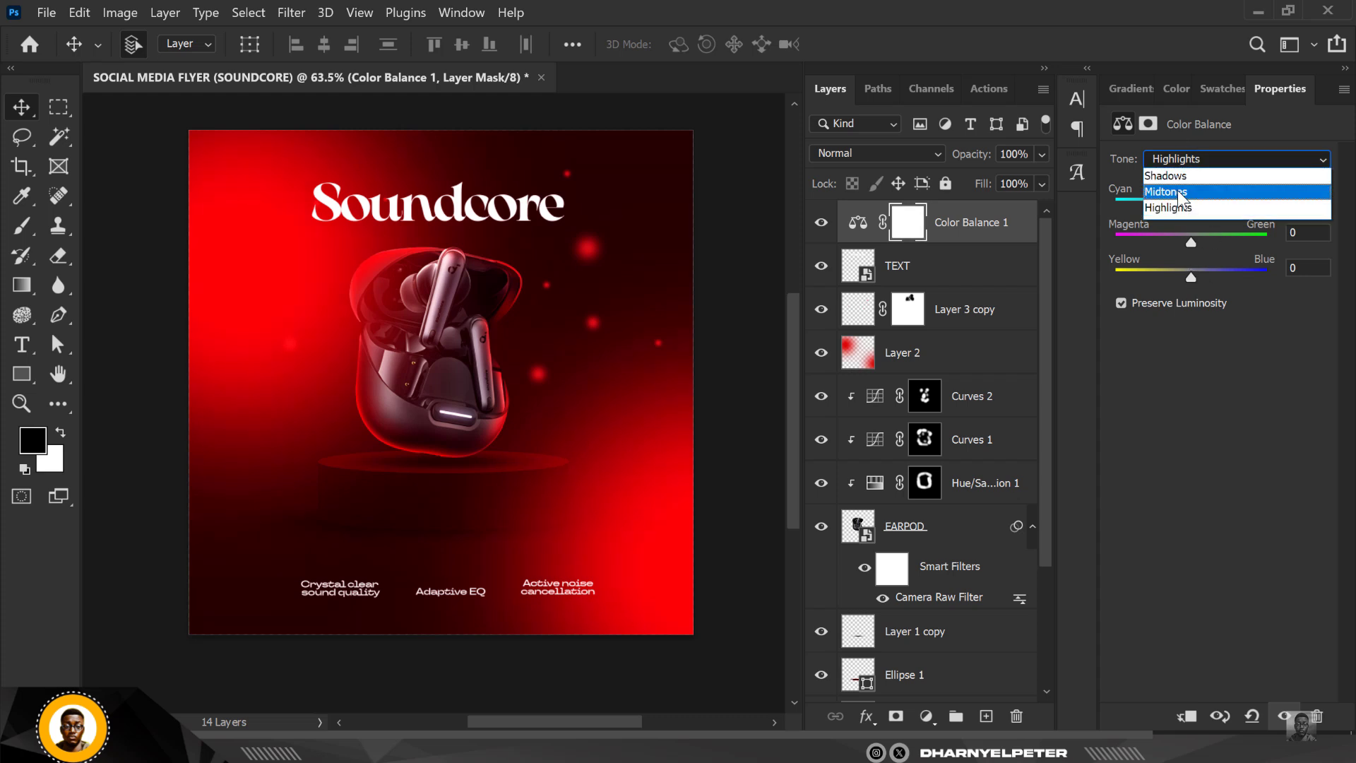
pyautogui.click(1178, 188)
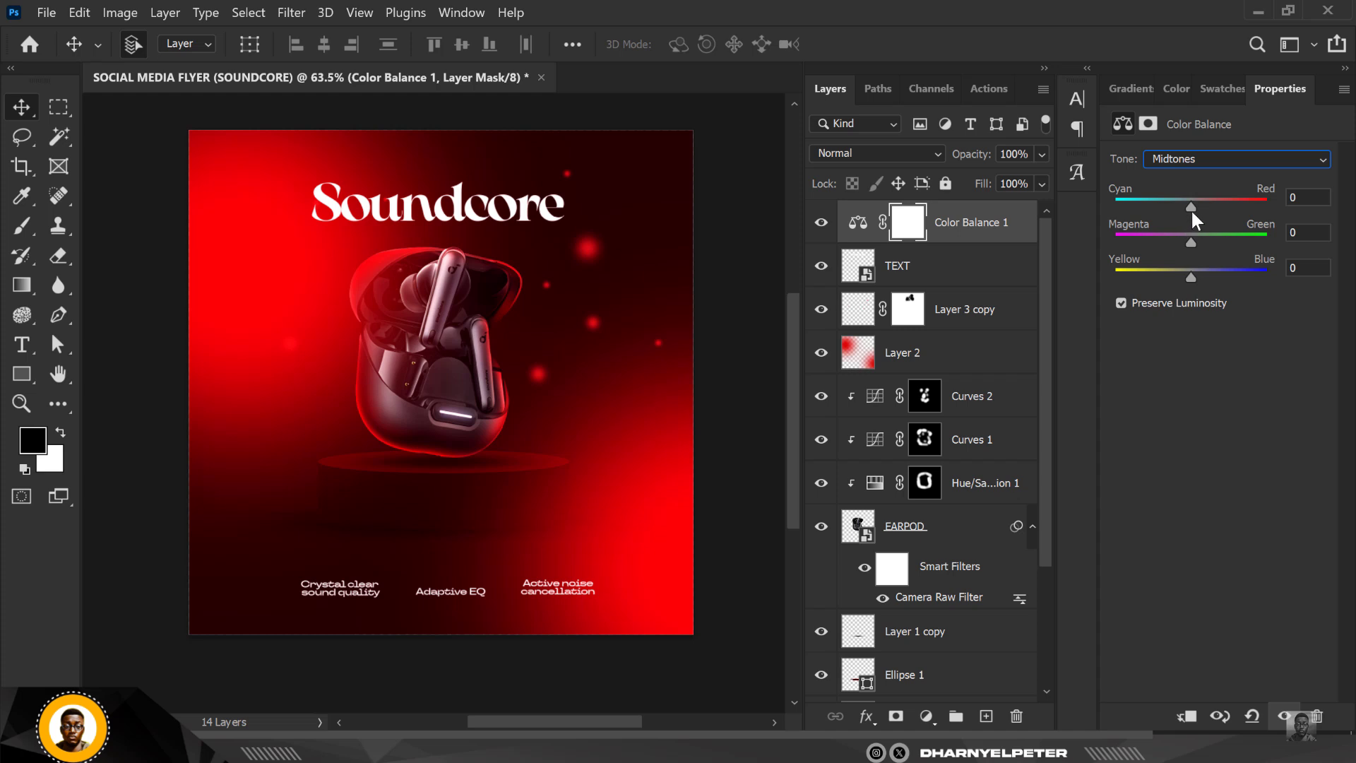
pyautogui.moveTo(1193, 200); pyautogui.dragTo(1204, 203)
pyautogui.moveTo(1192, 277)
pyautogui.mouseDown()
pyautogui.moveTo(1171, 273)
pyautogui.moveTo(1184, 280)
pyautogui.mouseUp()
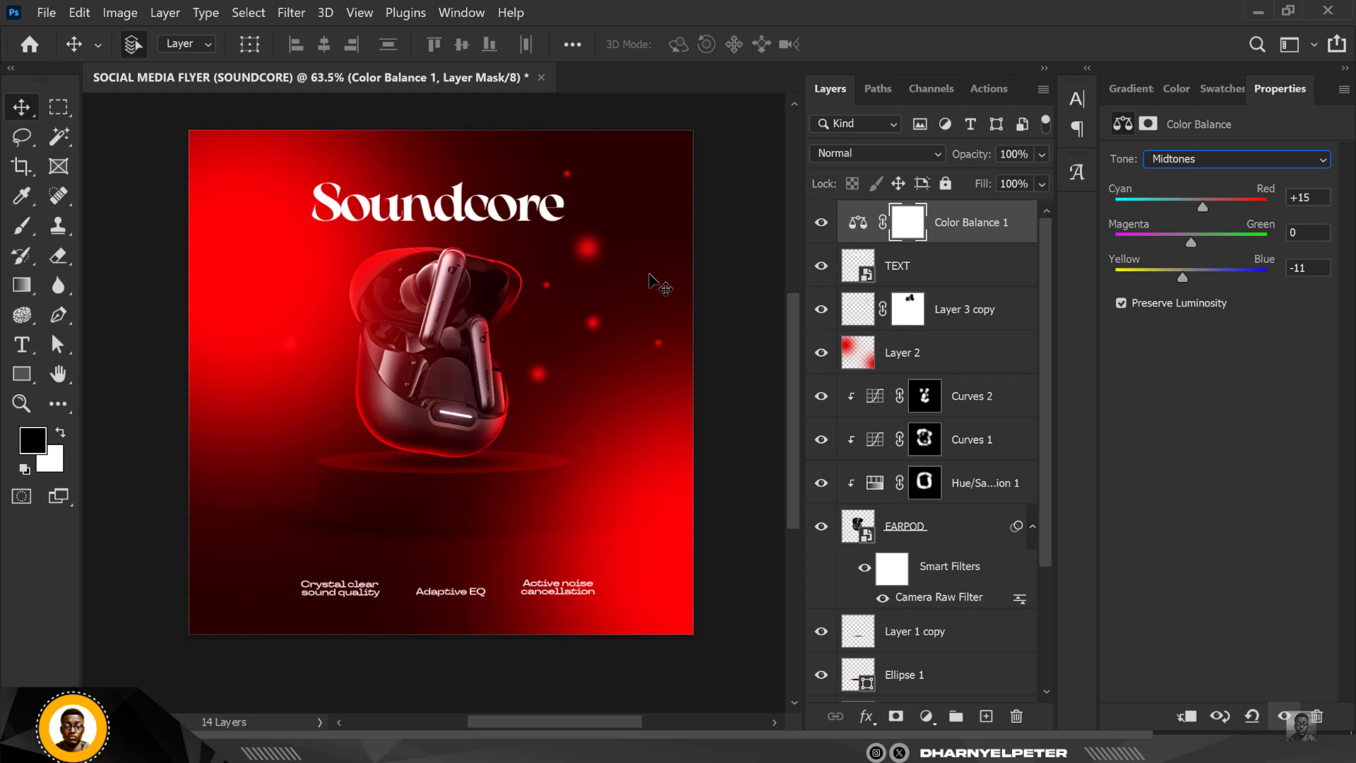
pyautogui.hotkey('ctrl', 'n')
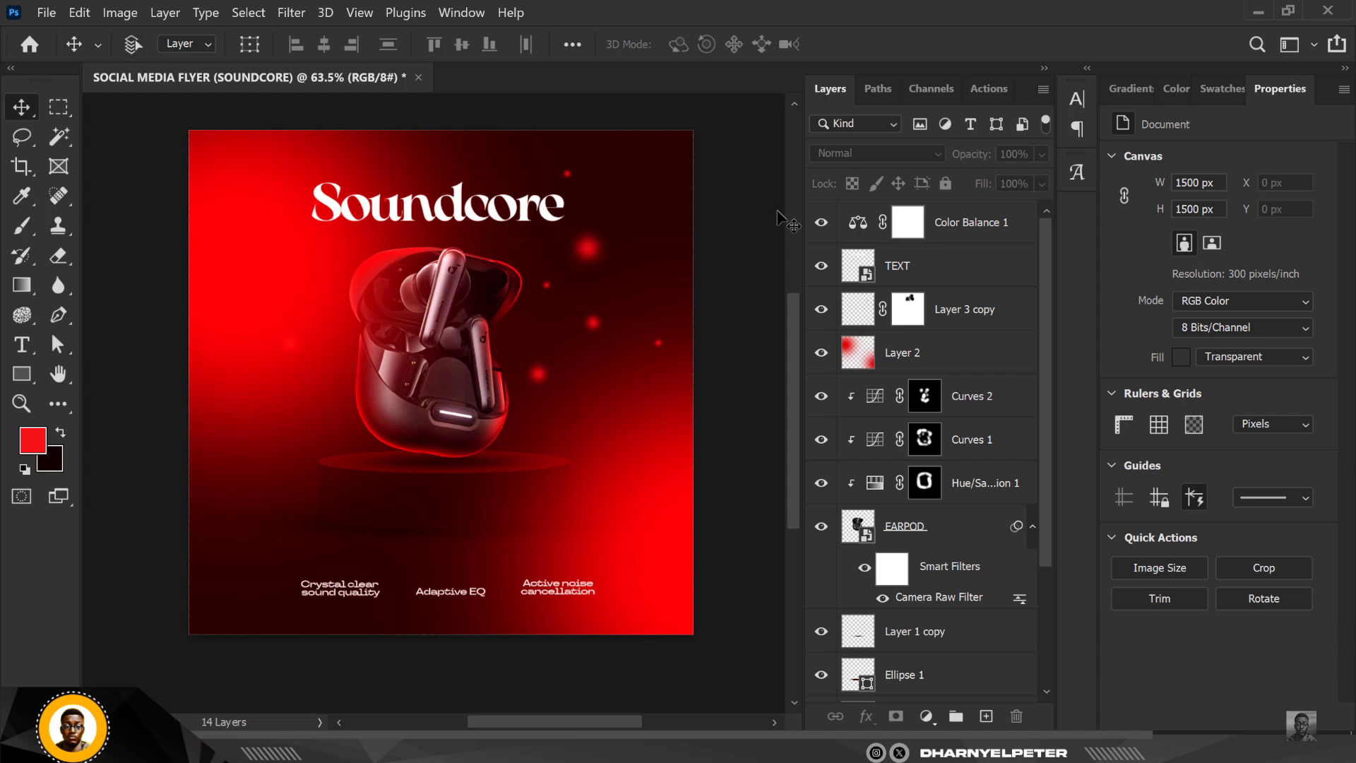
pyautogui.hotkey('ctrl', '0')
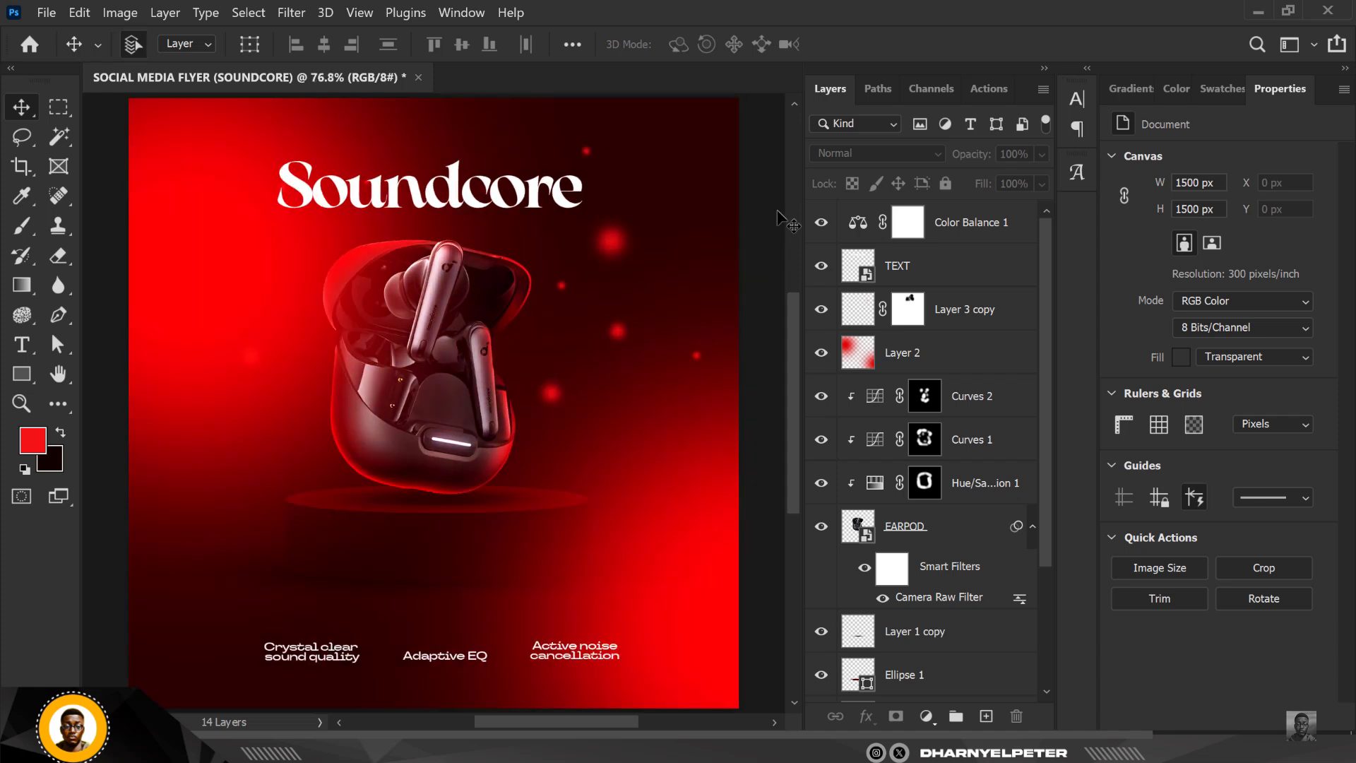